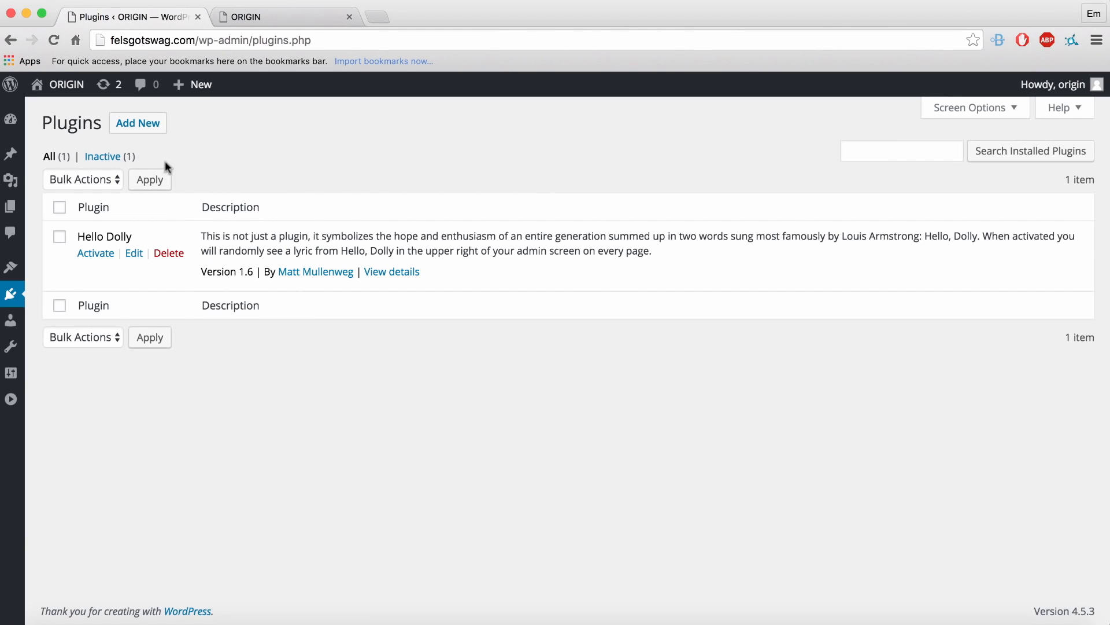
Upload origin.zip from the Downloads folder as a new plugin and install it.
click(144, 131)
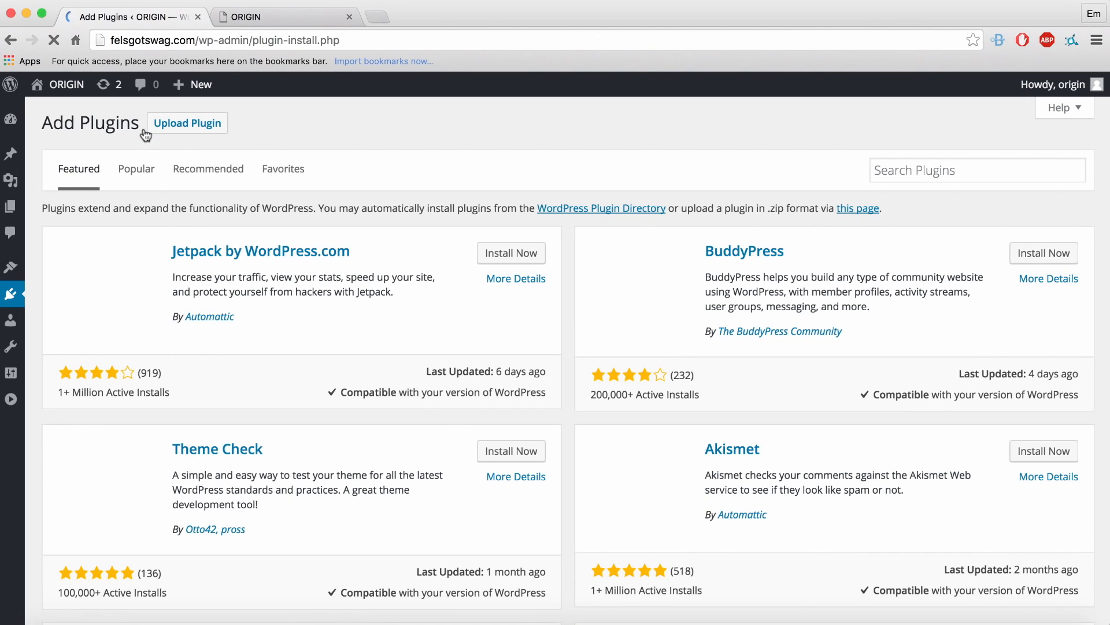
click(166, 134)
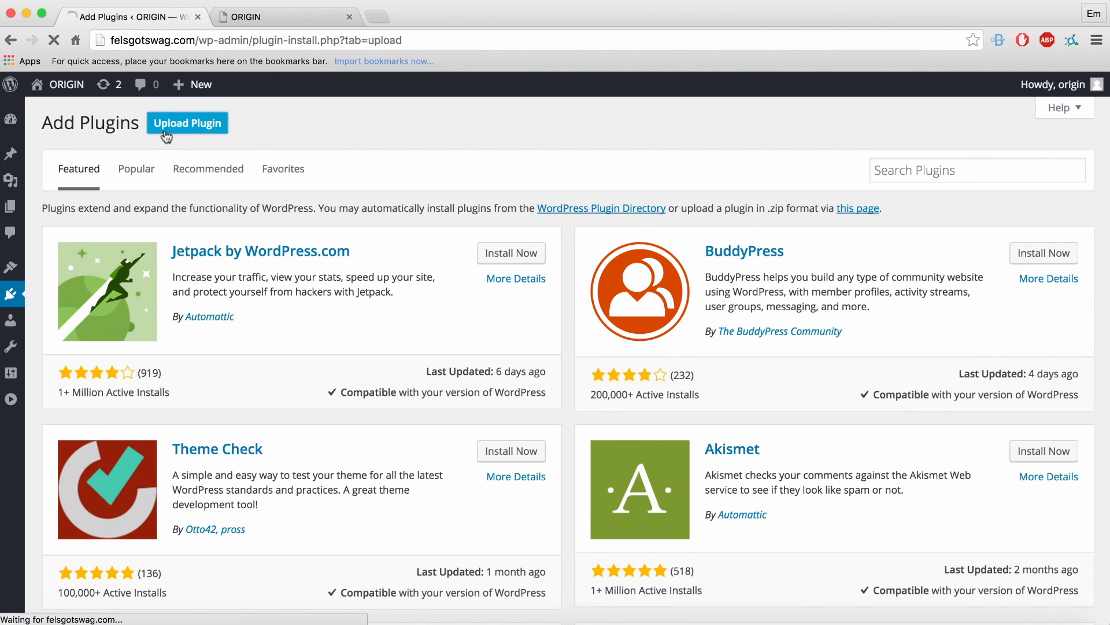
click(463, 255)
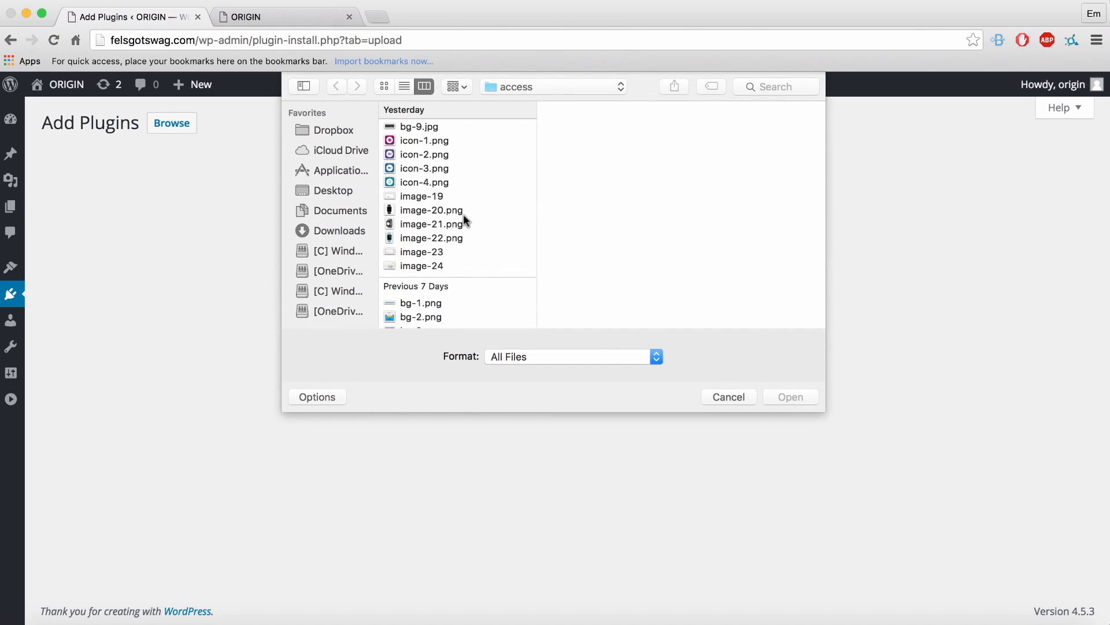
scroll(464, 220, up, 2)
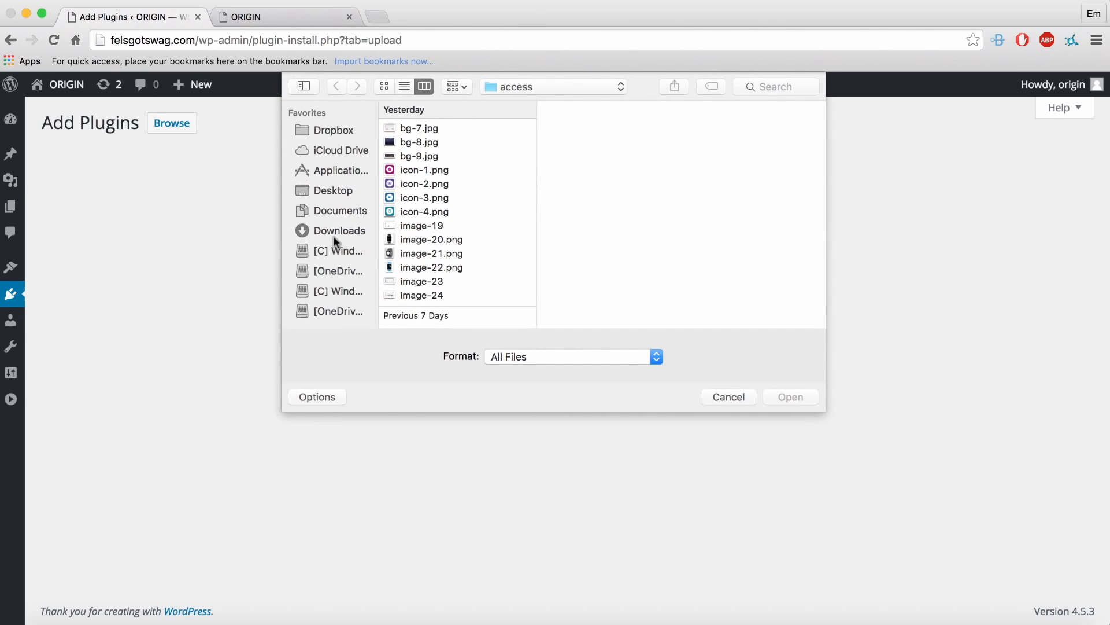
click(335, 233)
click(422, 127)
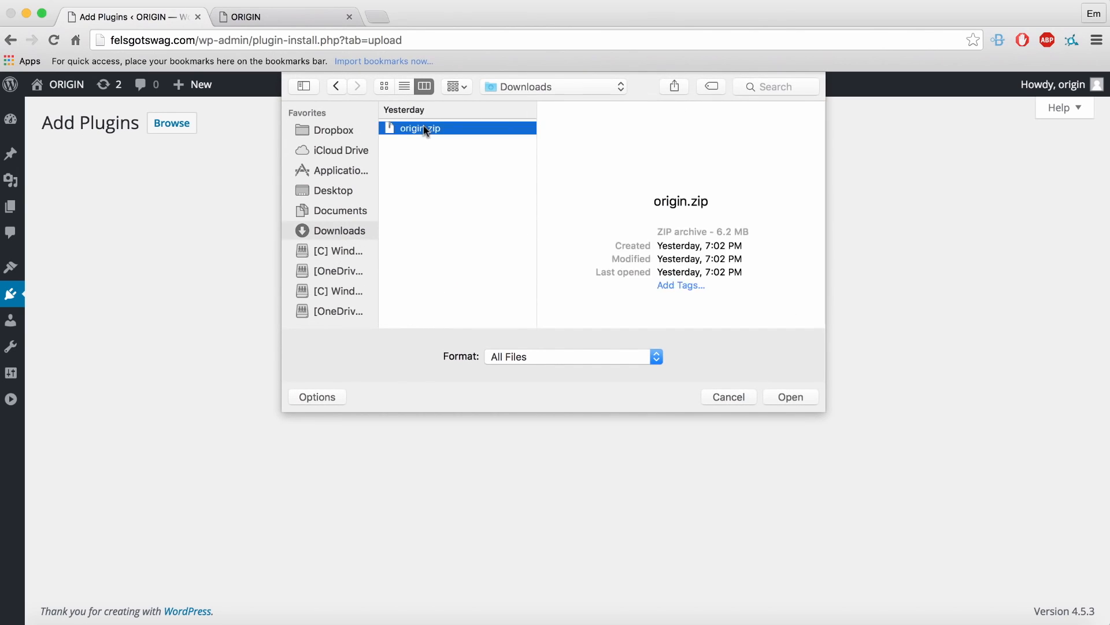
click(773, 397)
click(703, 263)
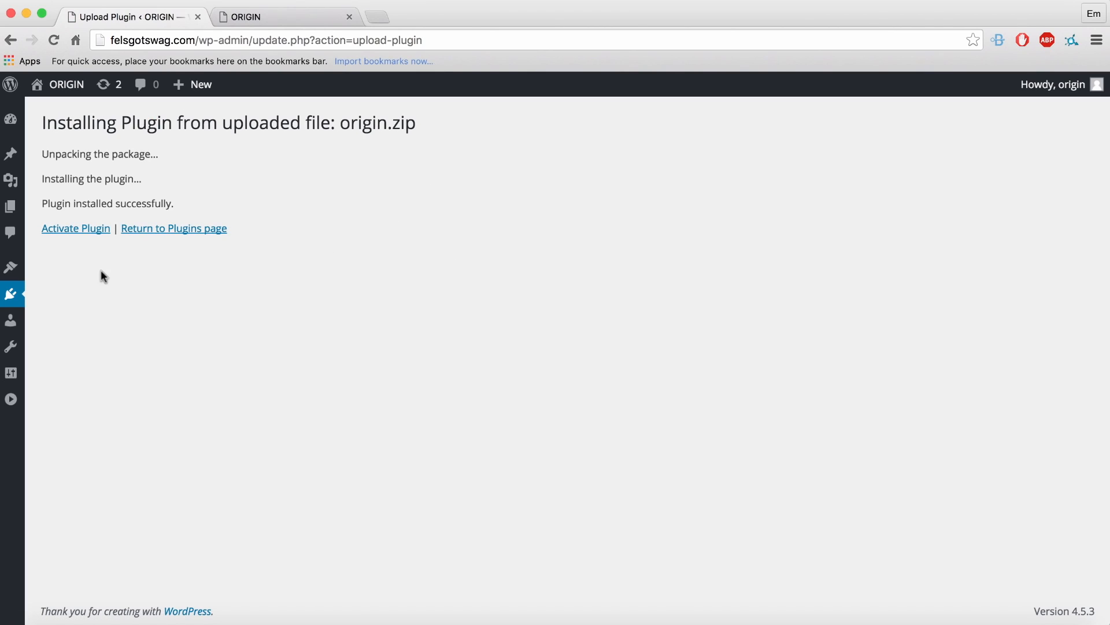
Activate the installed plugin, then enable post as a supported content type and save the Origin Builder settings.
click(79, 233)
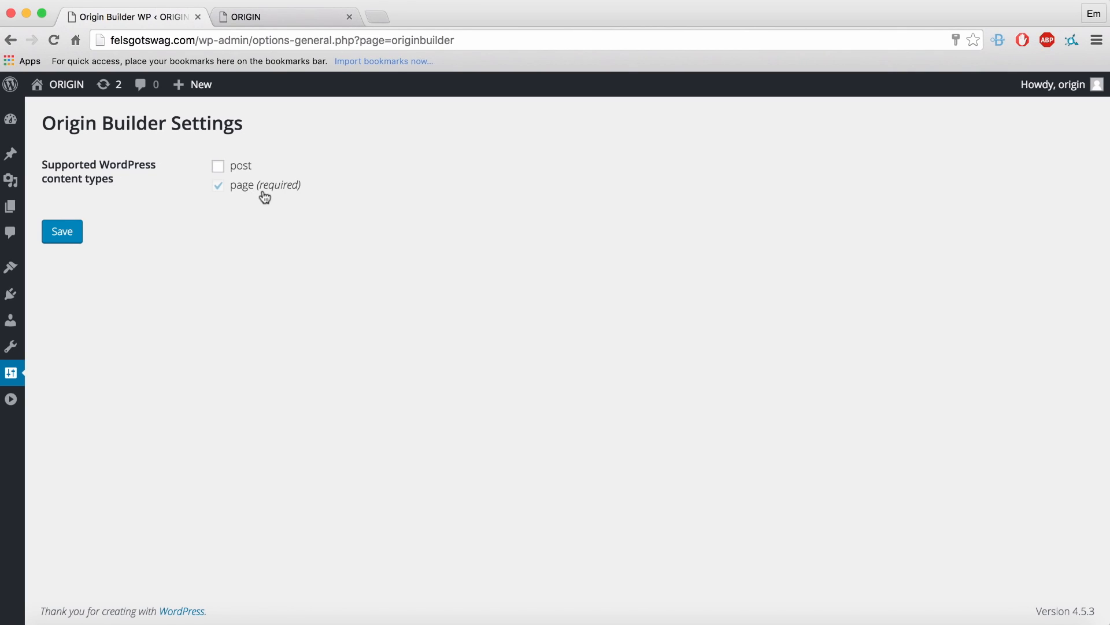
click(222, 170)
click(82, 234)
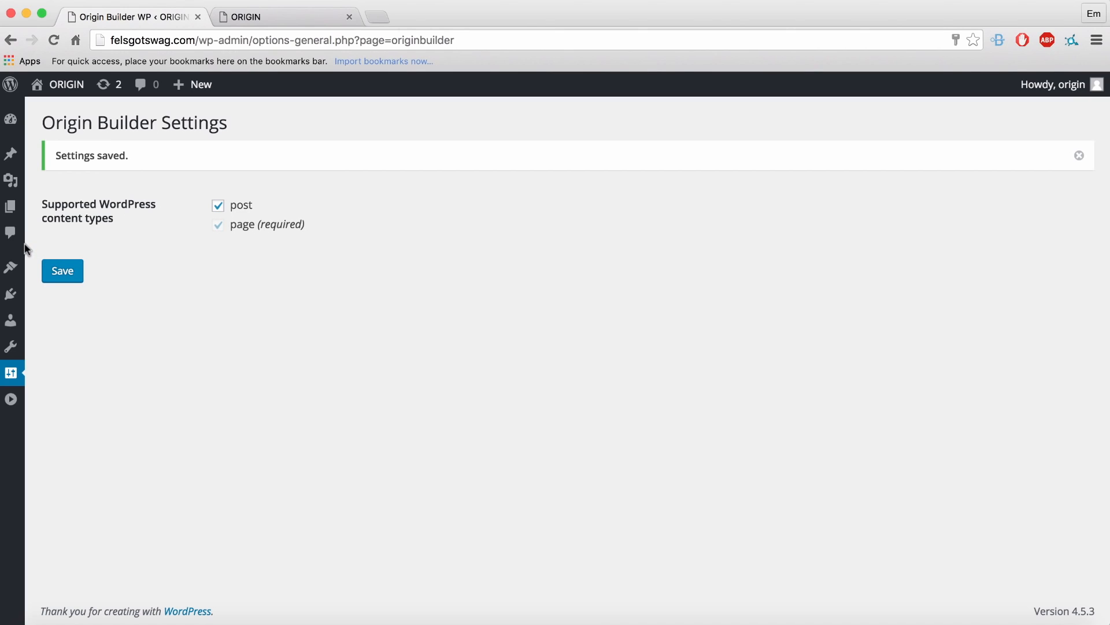
Open the Home page for editing and switch it to the Origin Builder.
mouse_move(11, 207)
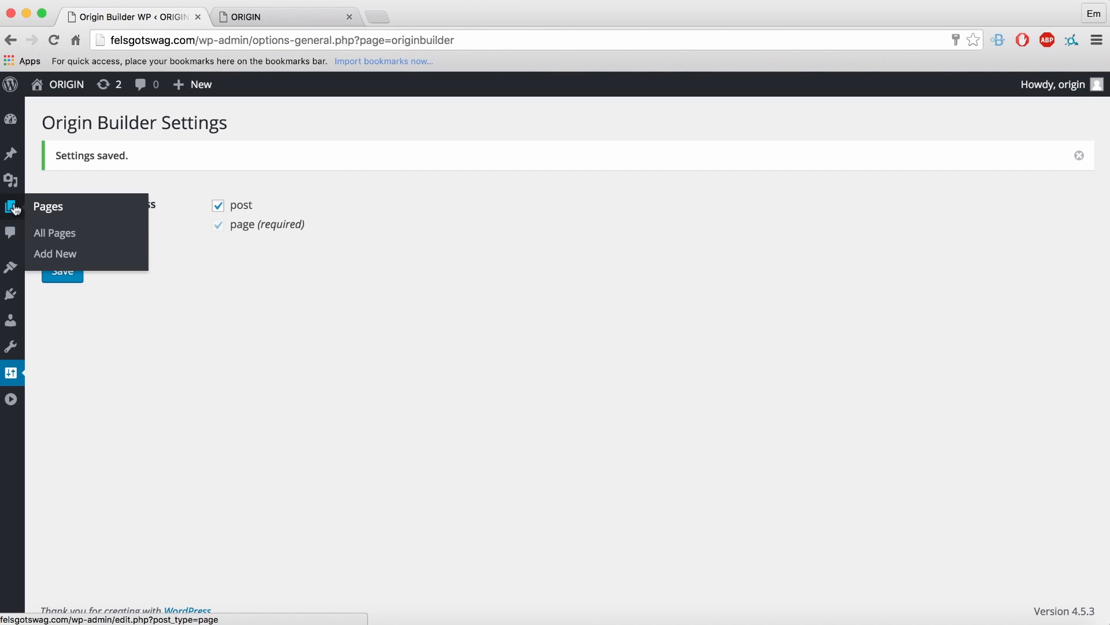
click(52, 240)
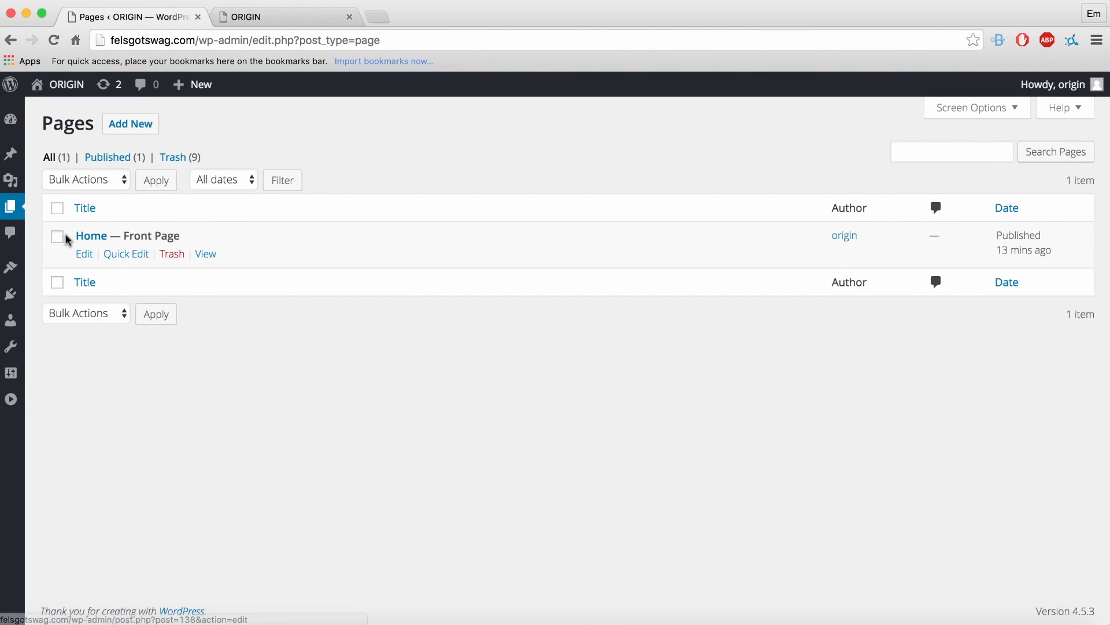
click(87, 254)
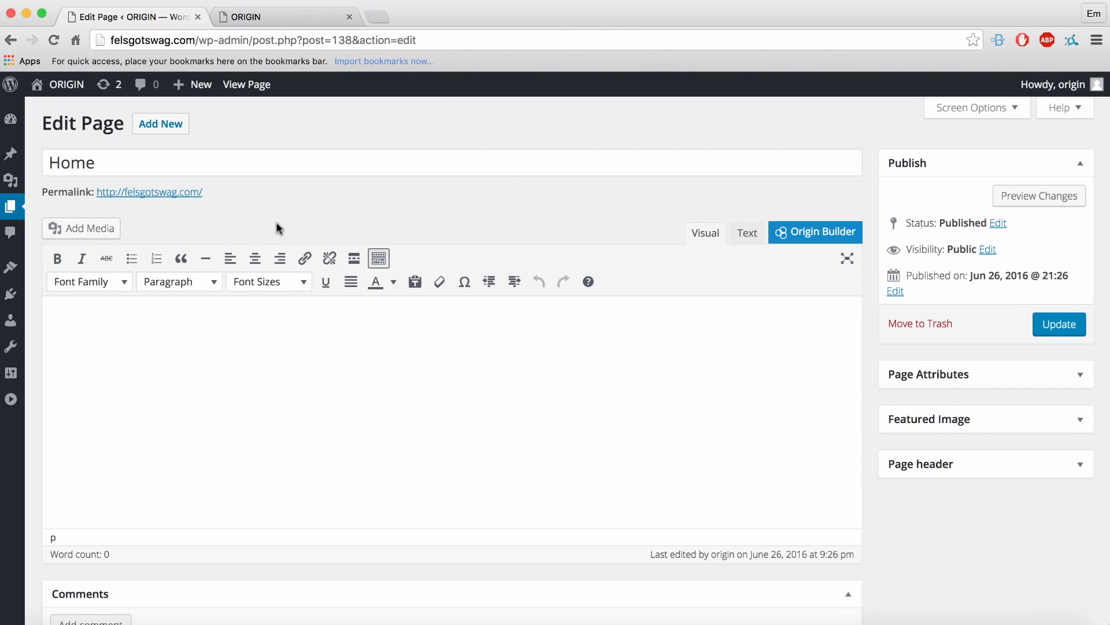
click(819, 237)
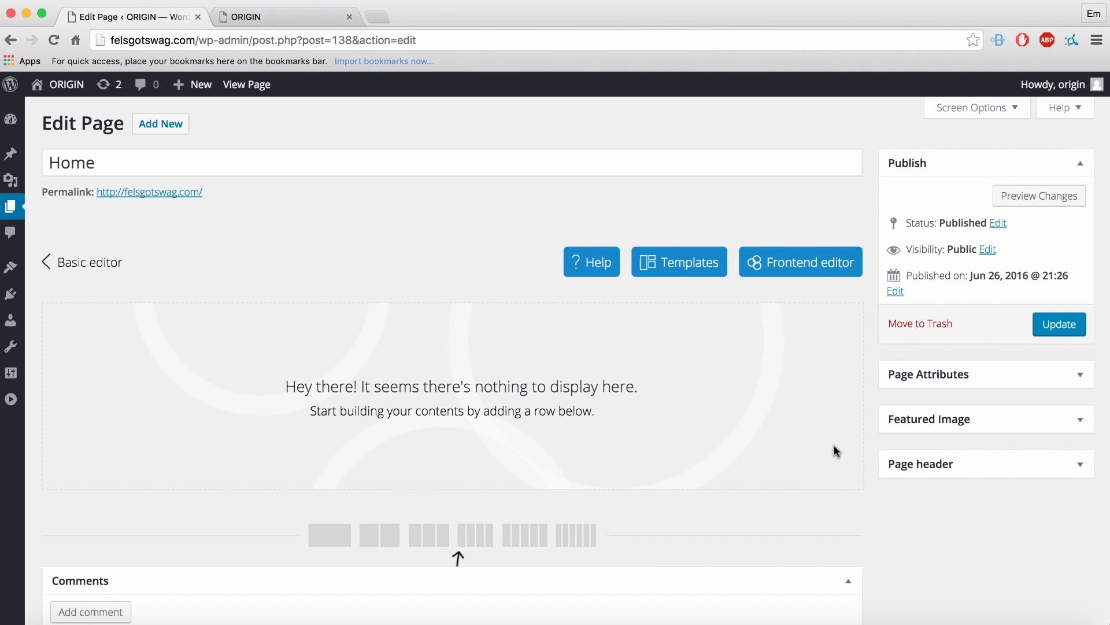
Switch the Home page to the basic editor and back to the Origin Builder.
scroll(834, 444, down, 1)
scroll(834, 444, up, 1)
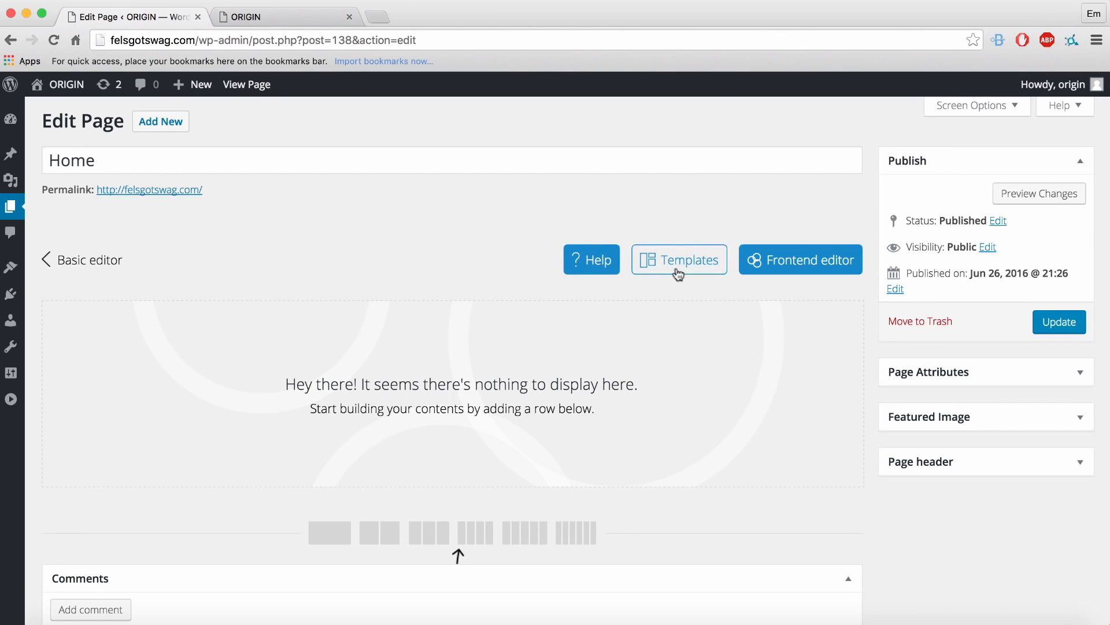
click(829, 277)
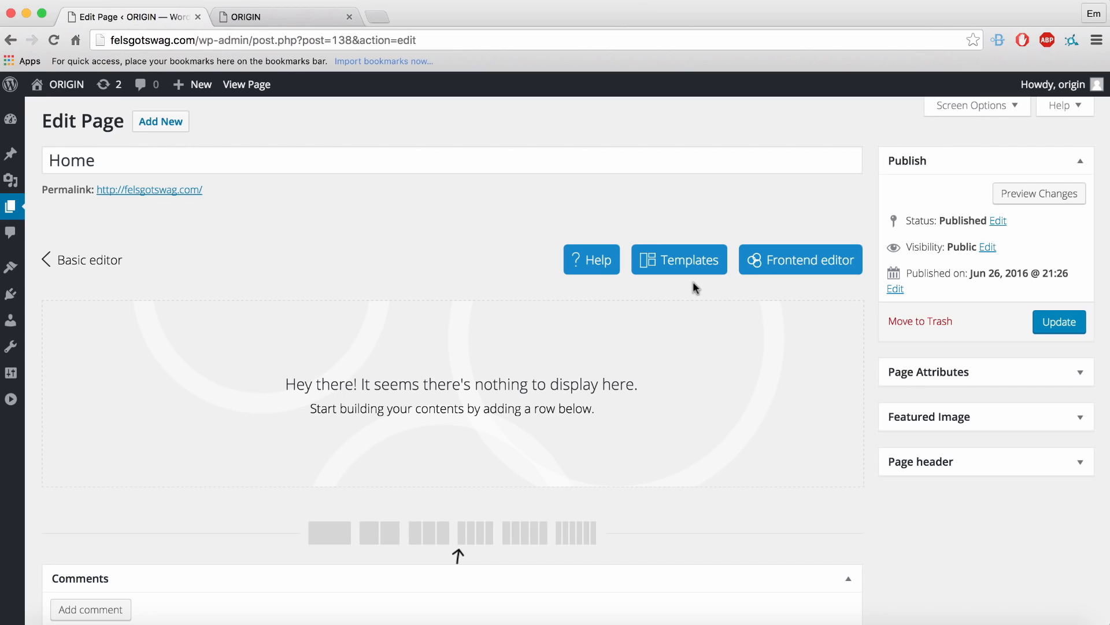
scroll(693, 296, down, 1)
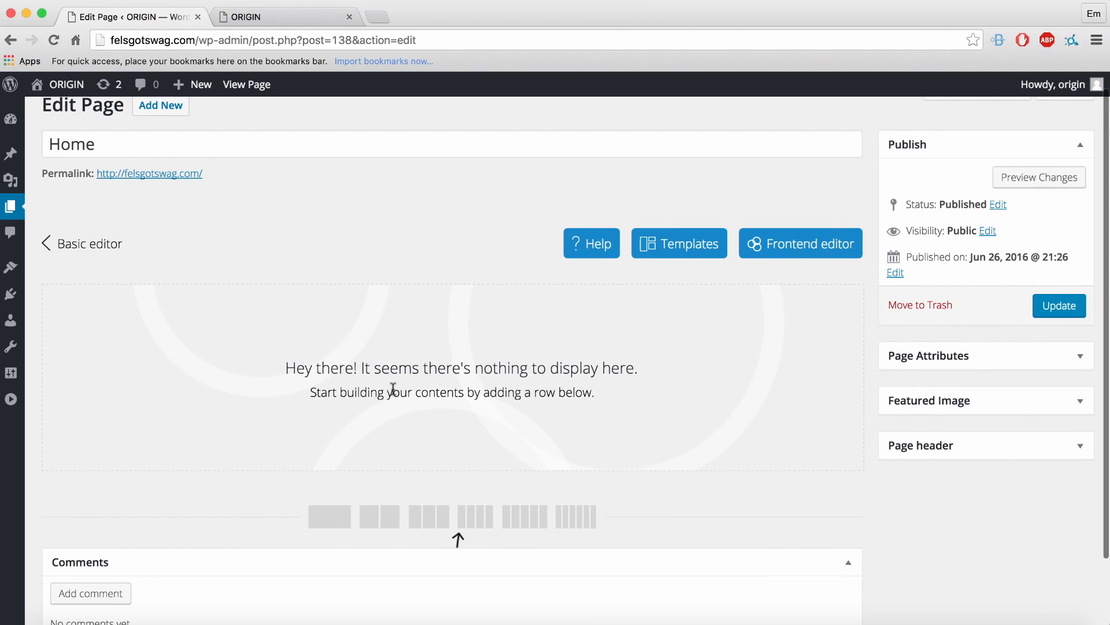
click(76, 248)
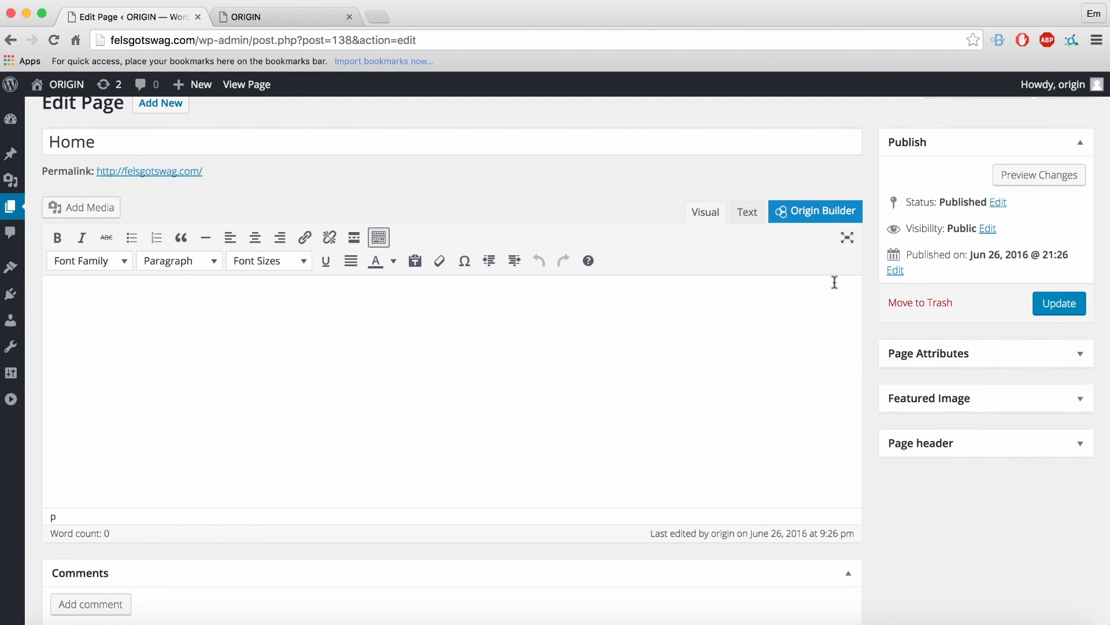
click(813, 223)
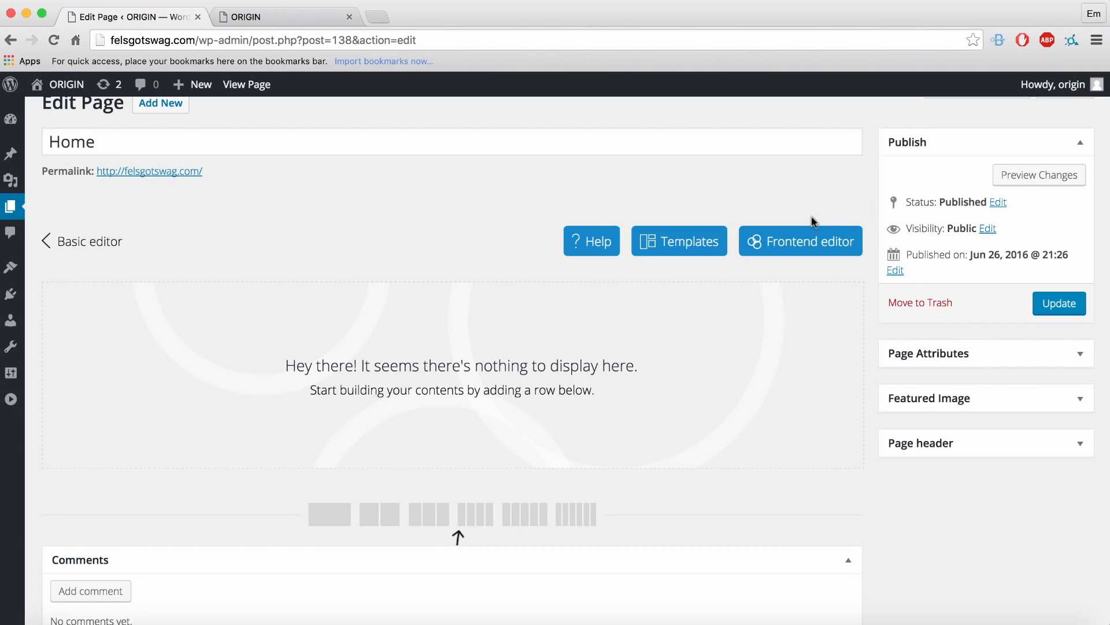
Add a new one-column row to the Home page.
scroll(406, 262, down, 1)
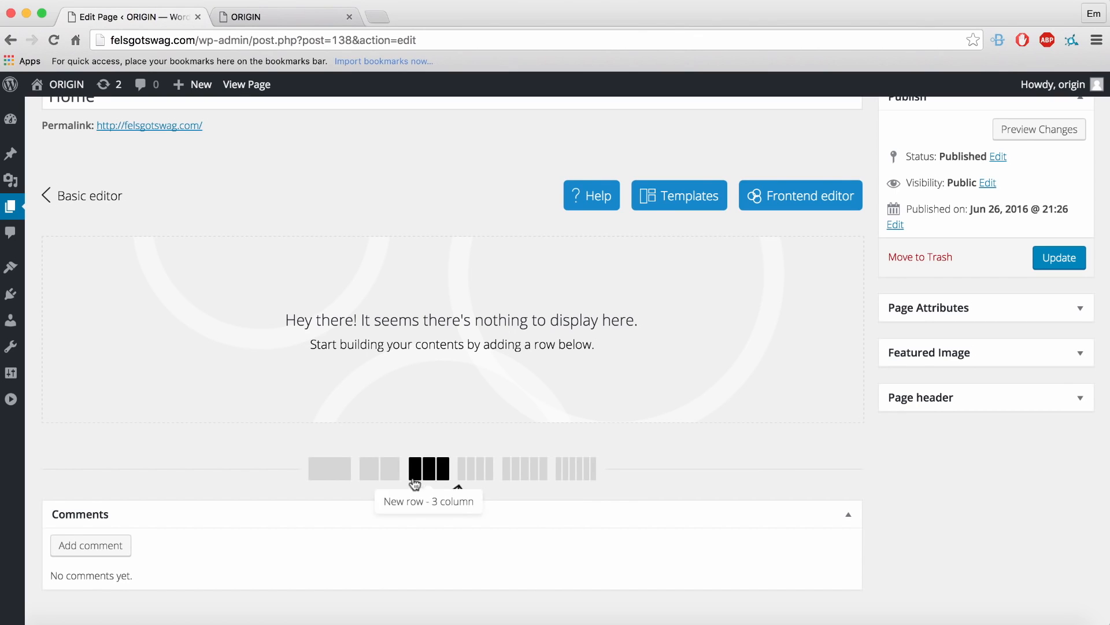
click(334, 474)
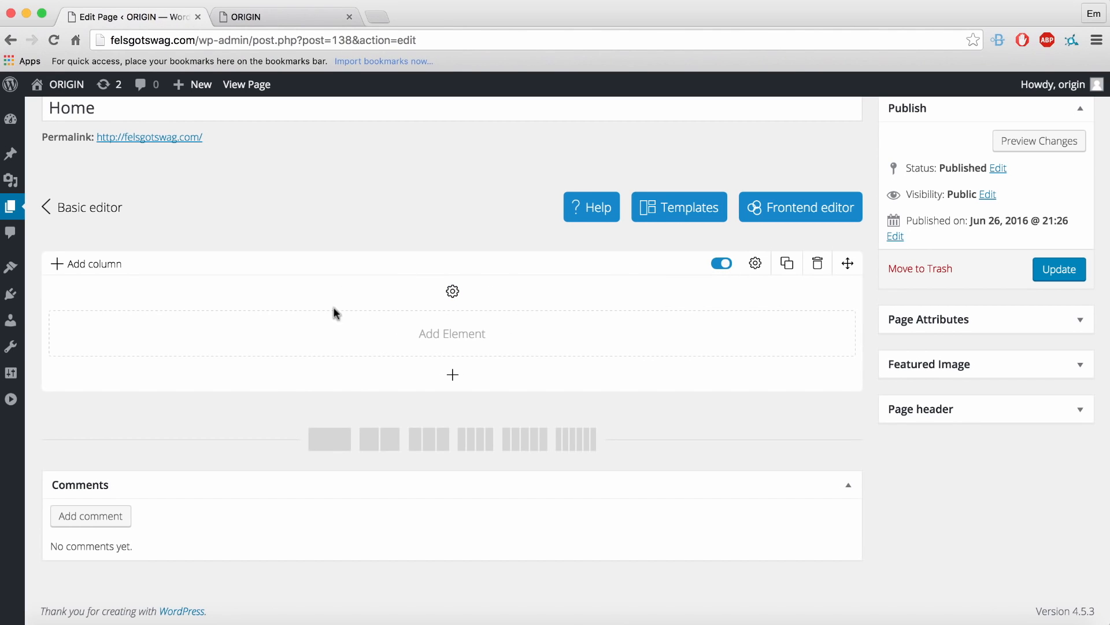
Unpublish and republish the row, and open its Row Settings and close them without changes.
click(721, 263)
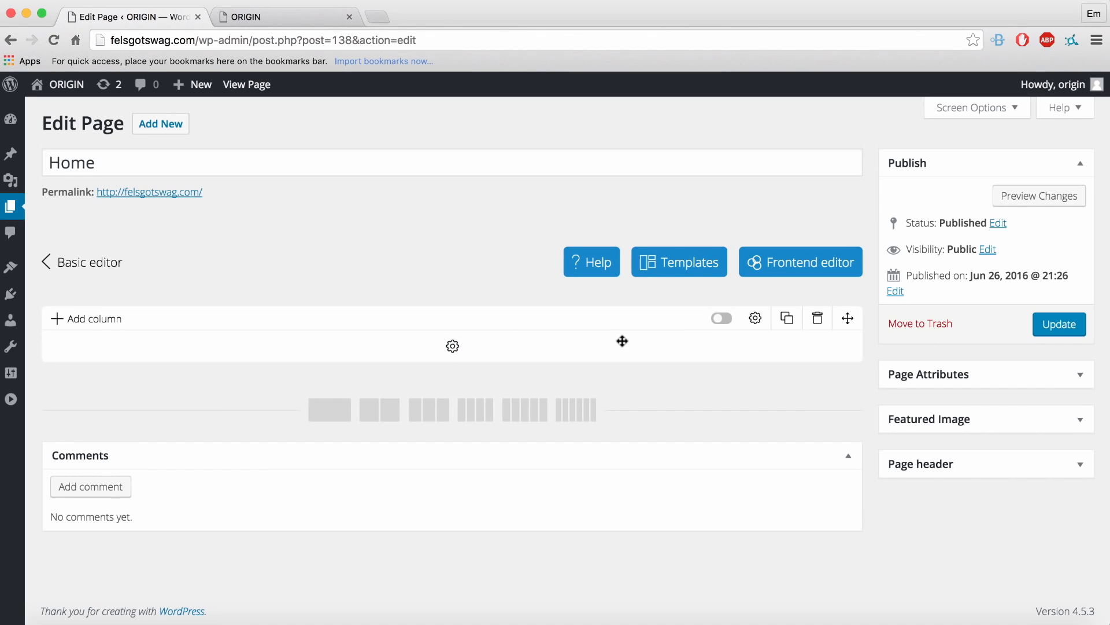
click(723, 319)
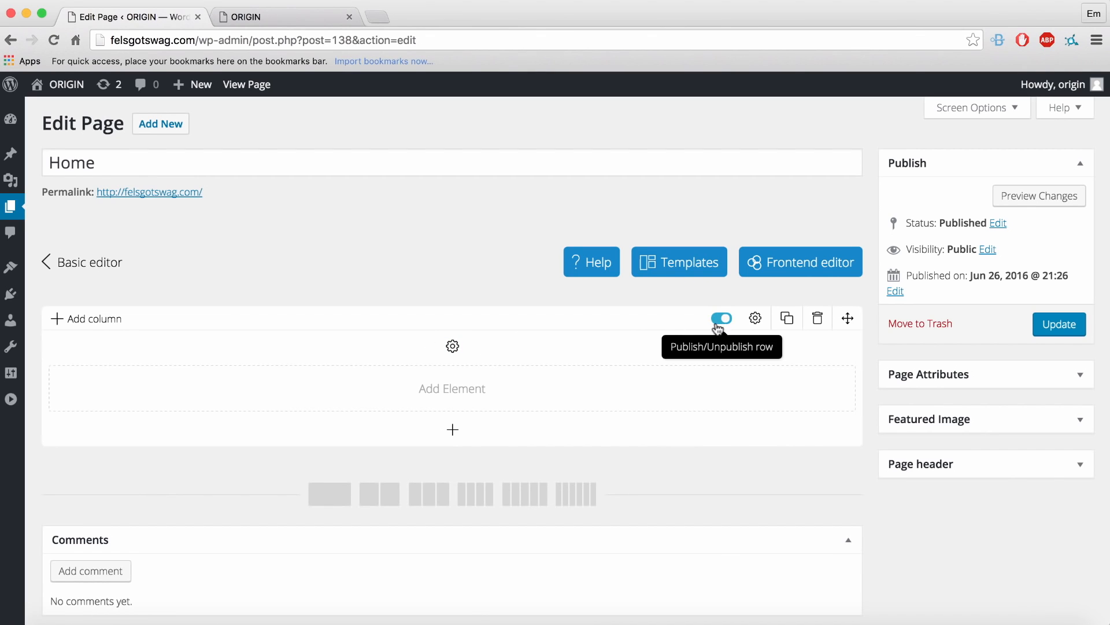
click(756, 318)
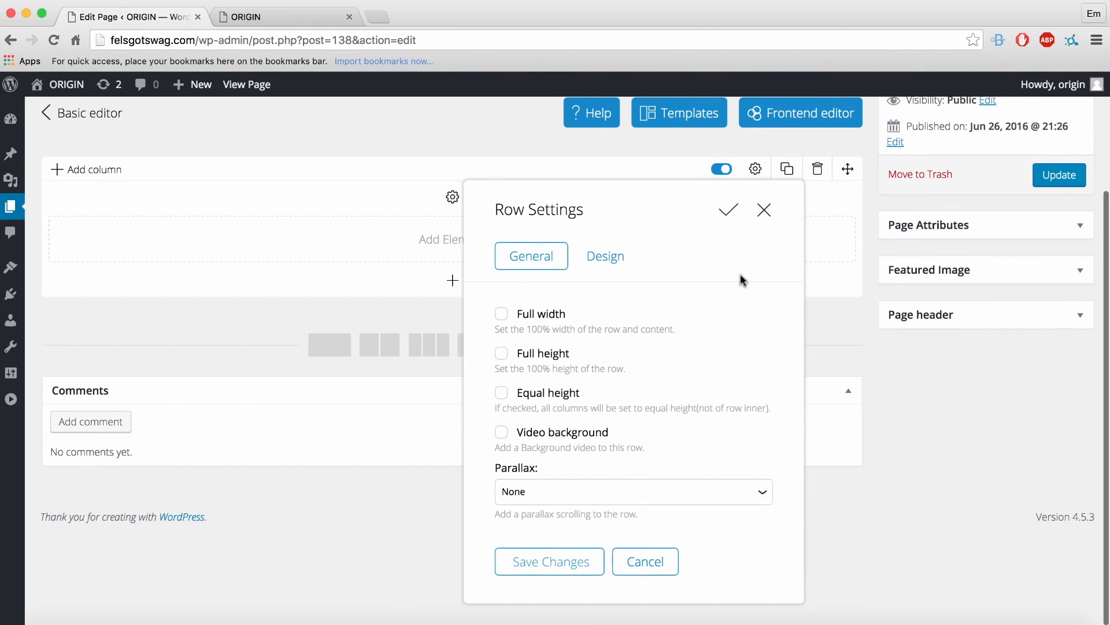
click(764, 214)
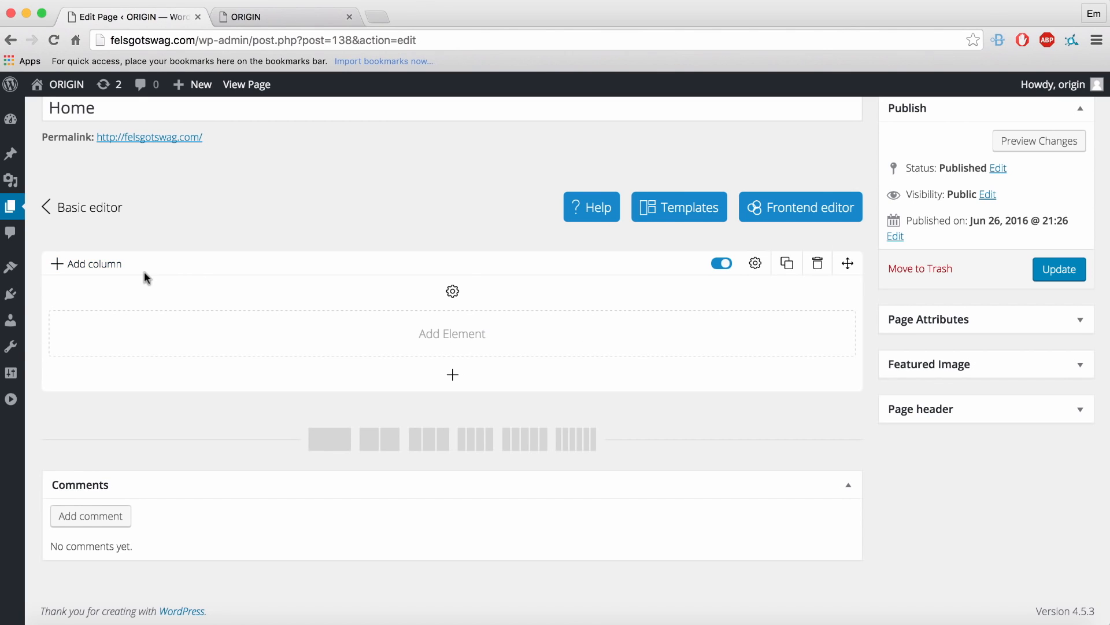
Add five more columns to the row to make six columns in total.
click(85, 263)
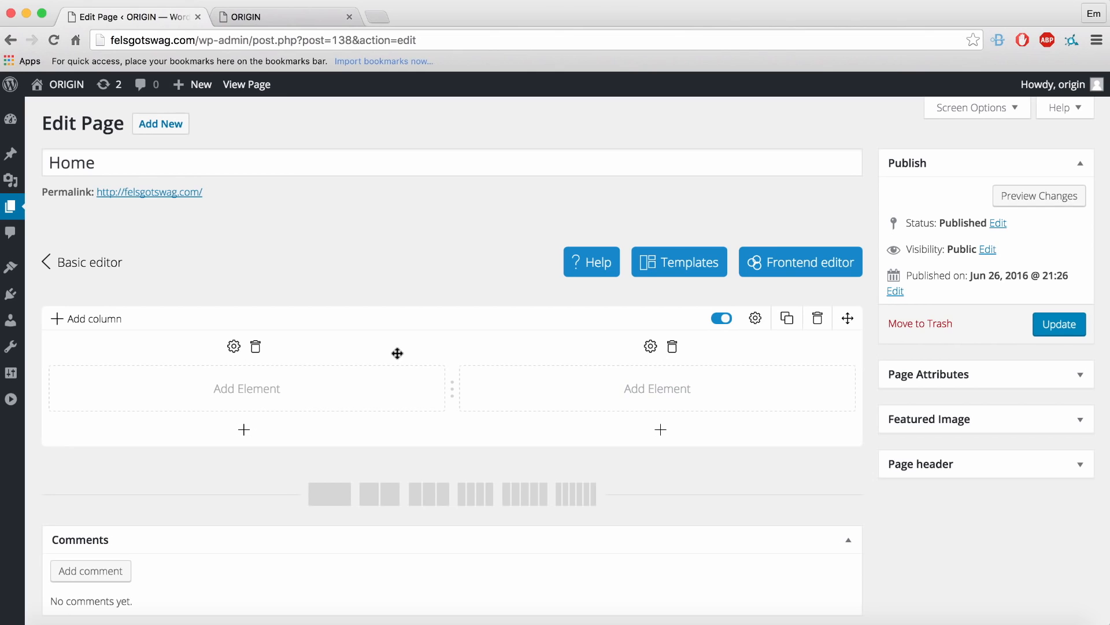
click(74, 325)
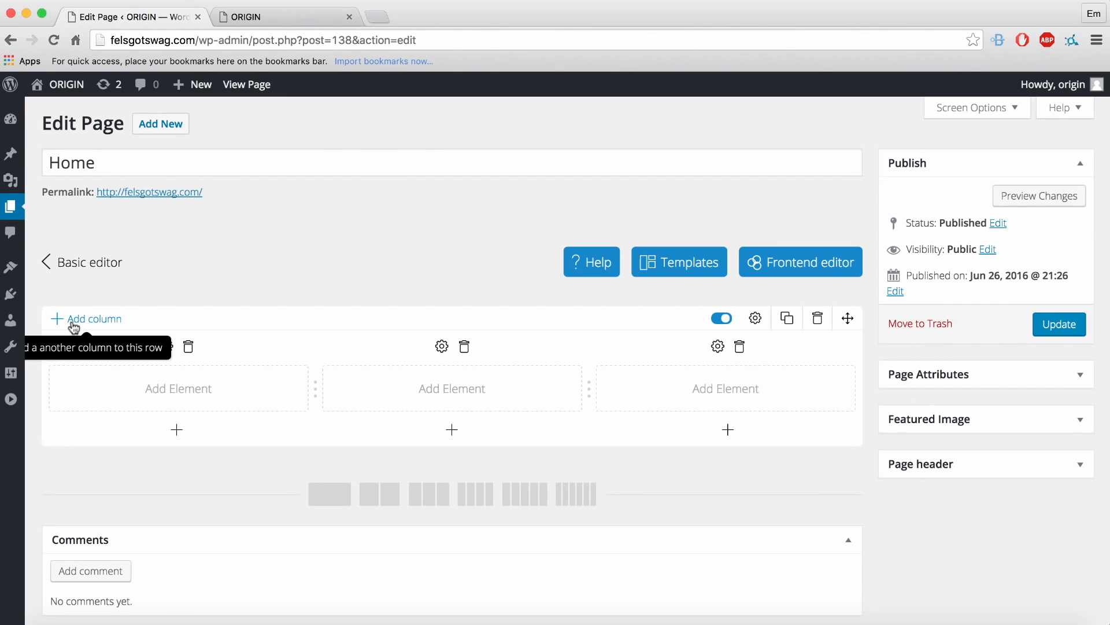
mouse_move(35, 307)
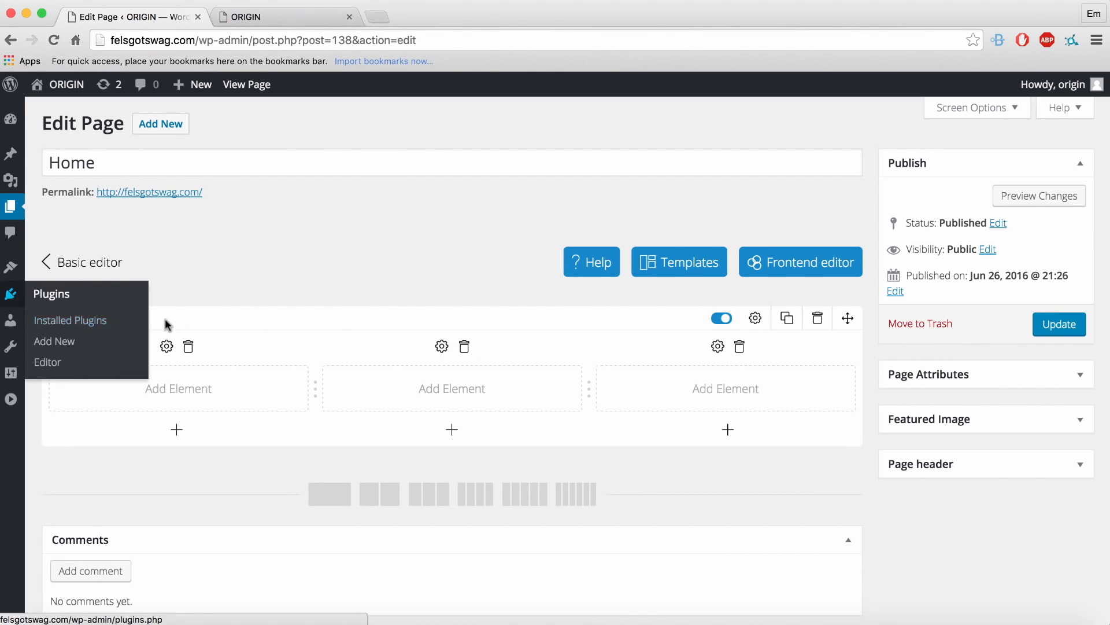
click(101, 320)
click(102, 320)
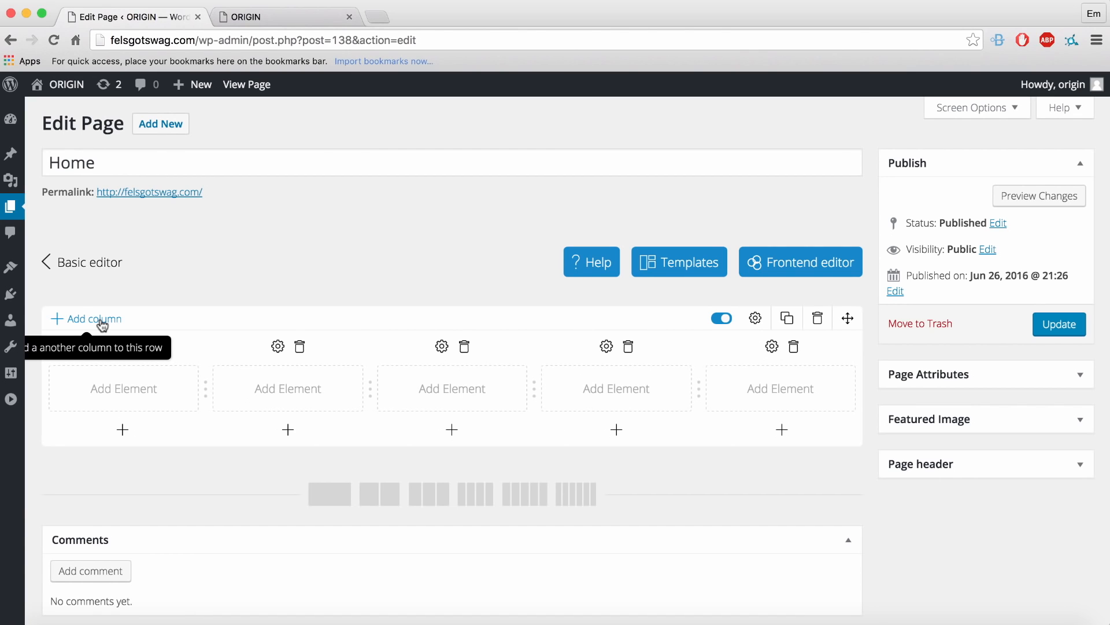
click(102, 323)
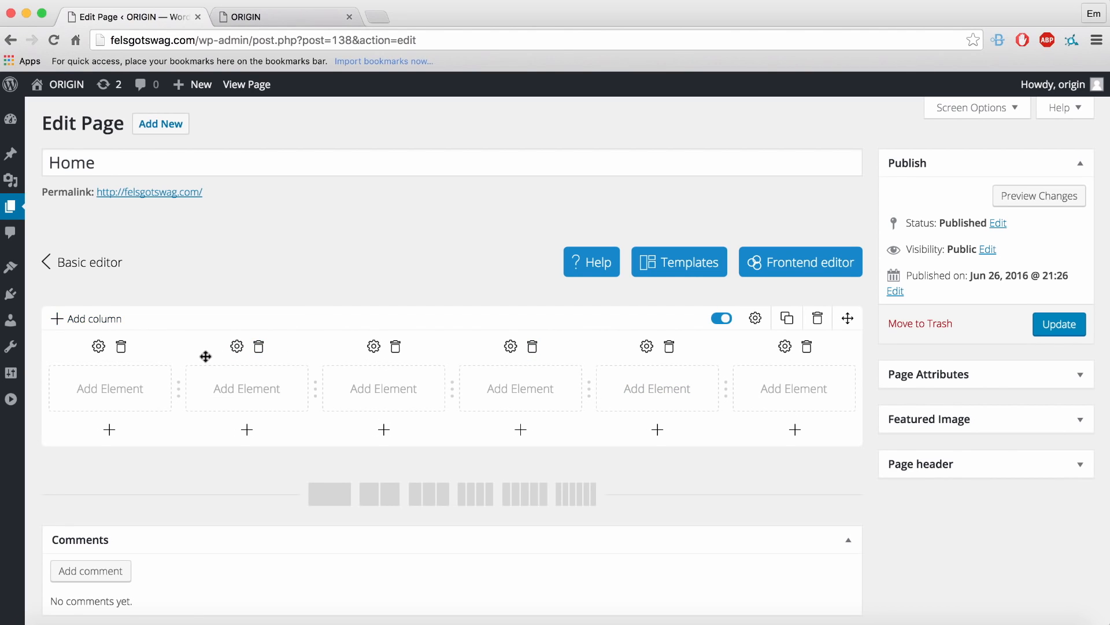
Delete the row's last four columns one by one, confirming each deletion, to leave two columns.
click(807, 347)
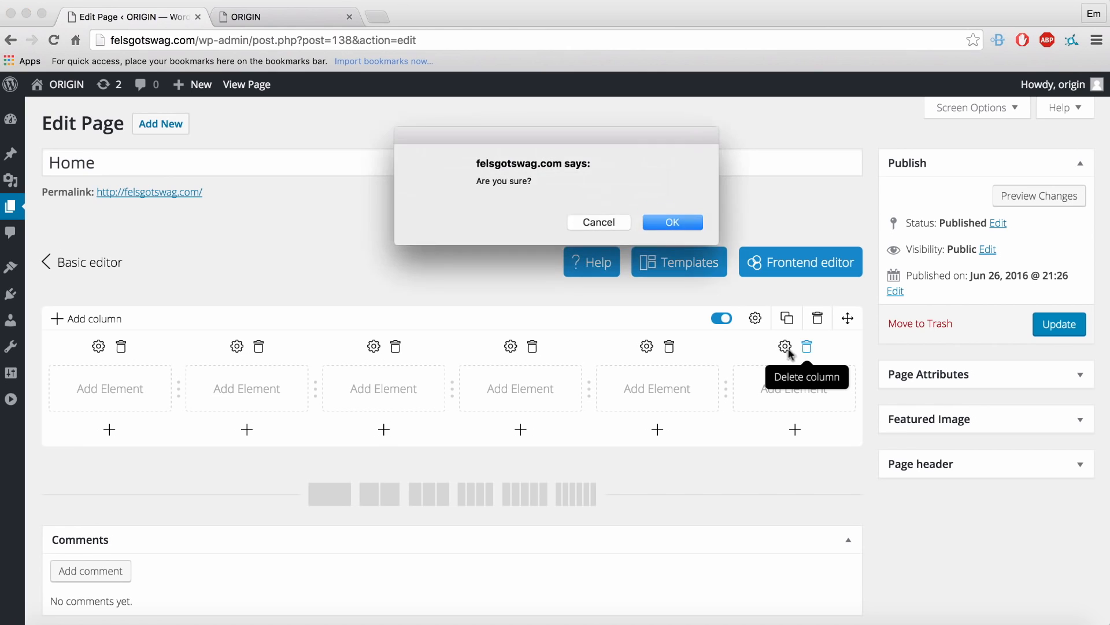
click(674, 223)
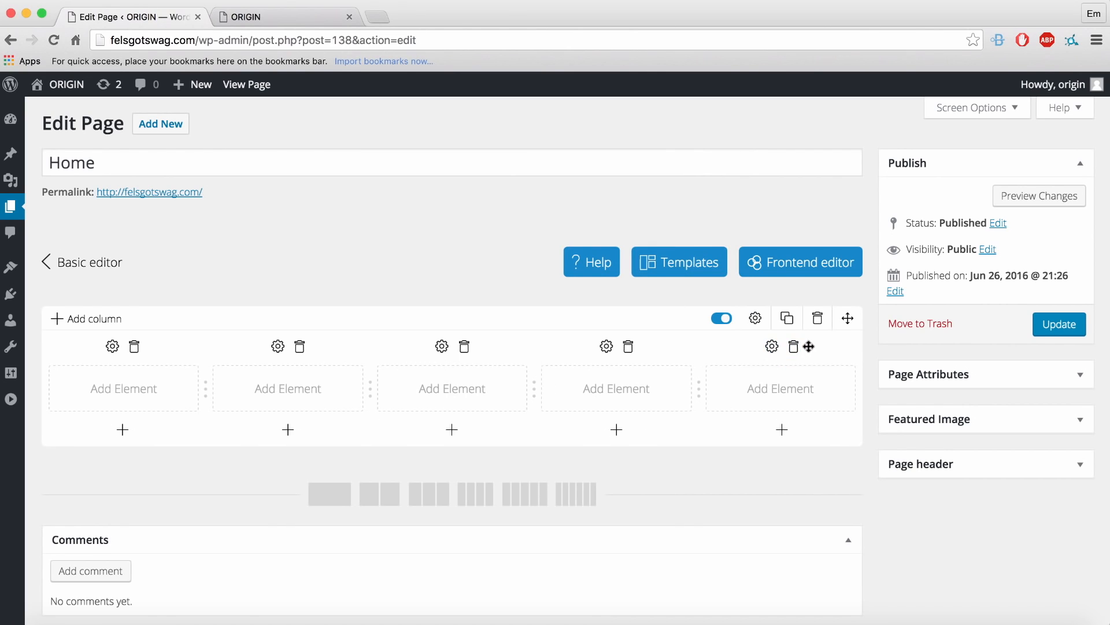
click(788, 347)
key(Return)
click(777, 346)
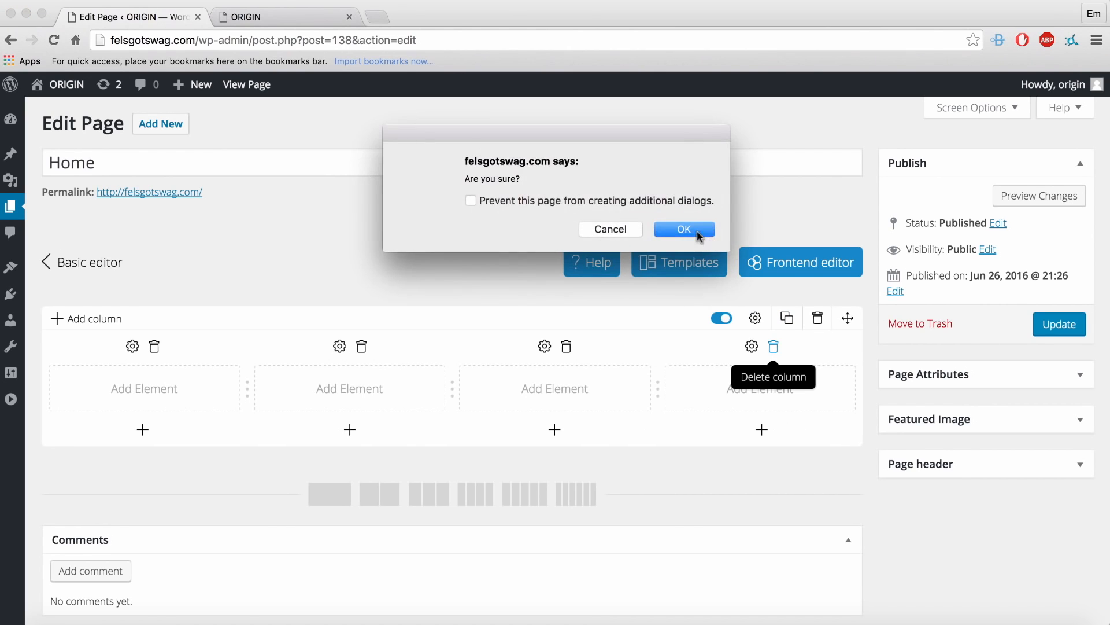
click(694, 228)
click(740, 347)
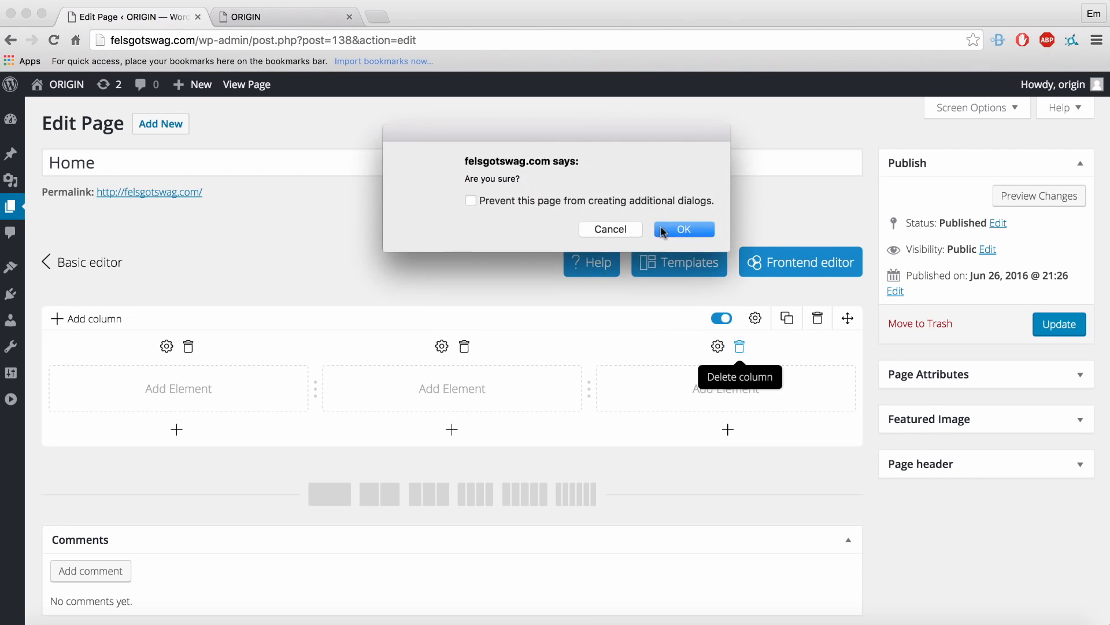
key(Return)
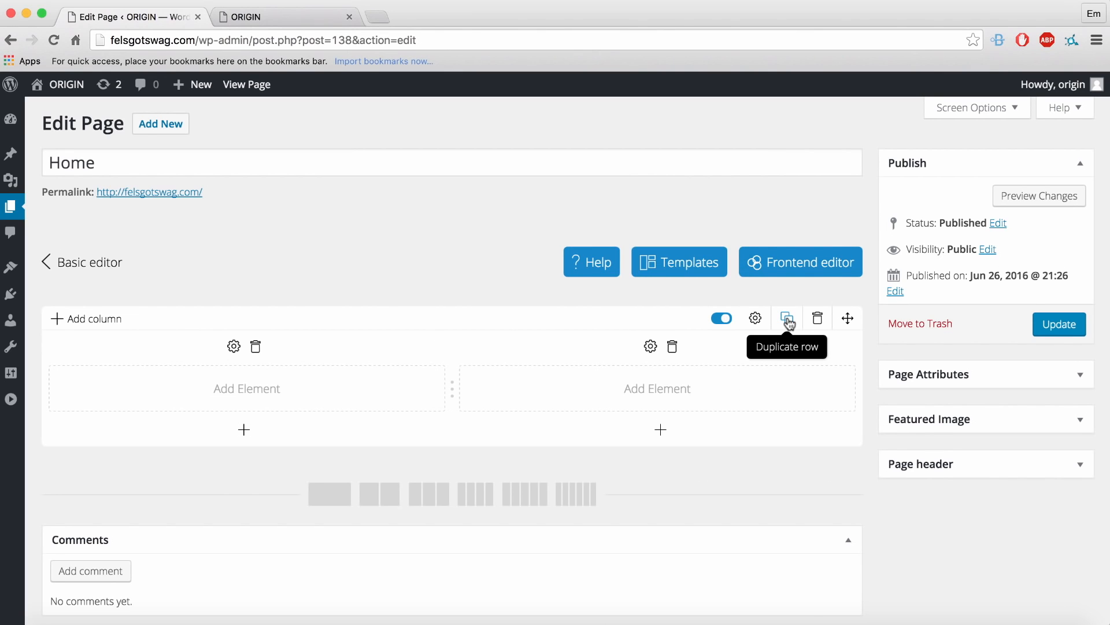
Duplicate the two-column row and move the lower row above the first one.
click(787, 319)
scroll(750, 440, down, 3)
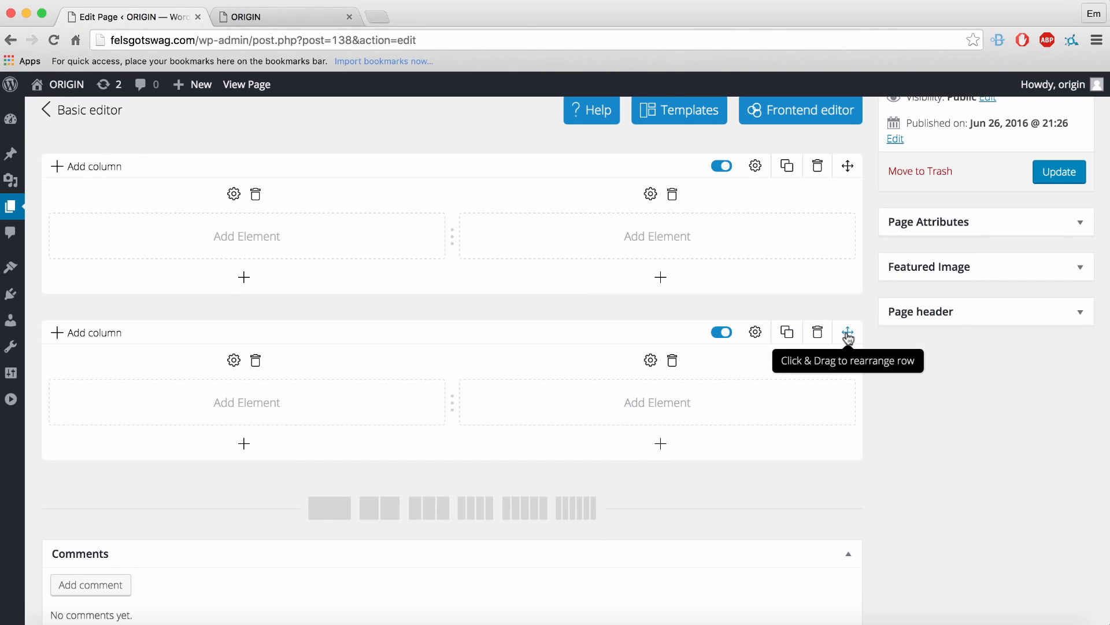
drag(848, 334, 836, 177)
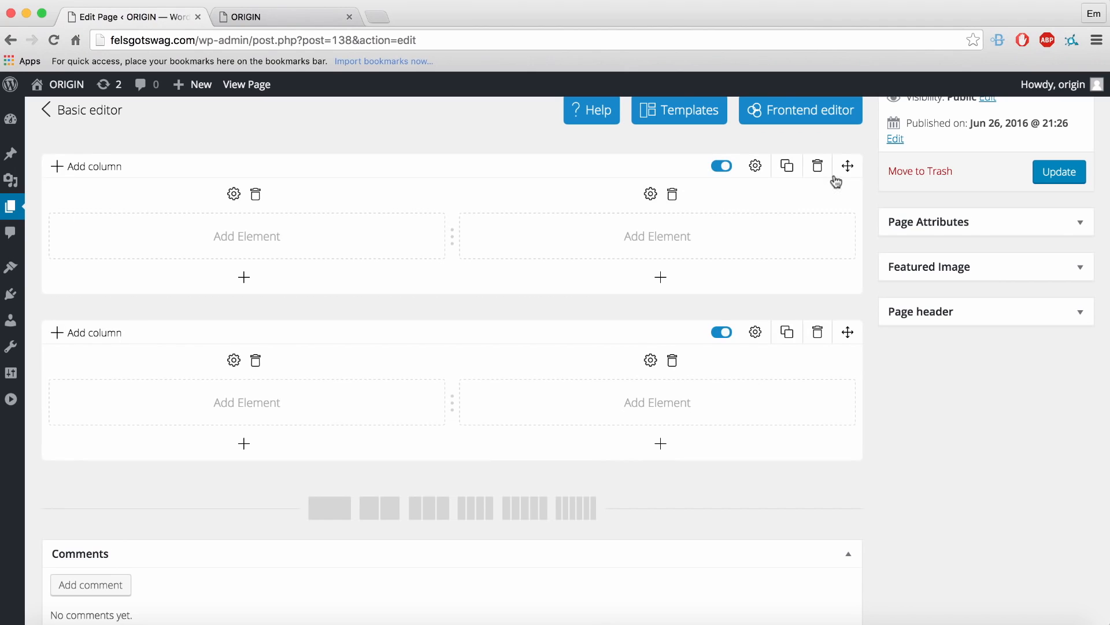
Delete the upper of the two duplicate rows and confirm the deletion, leaving one two-column row.
click(823, 173)
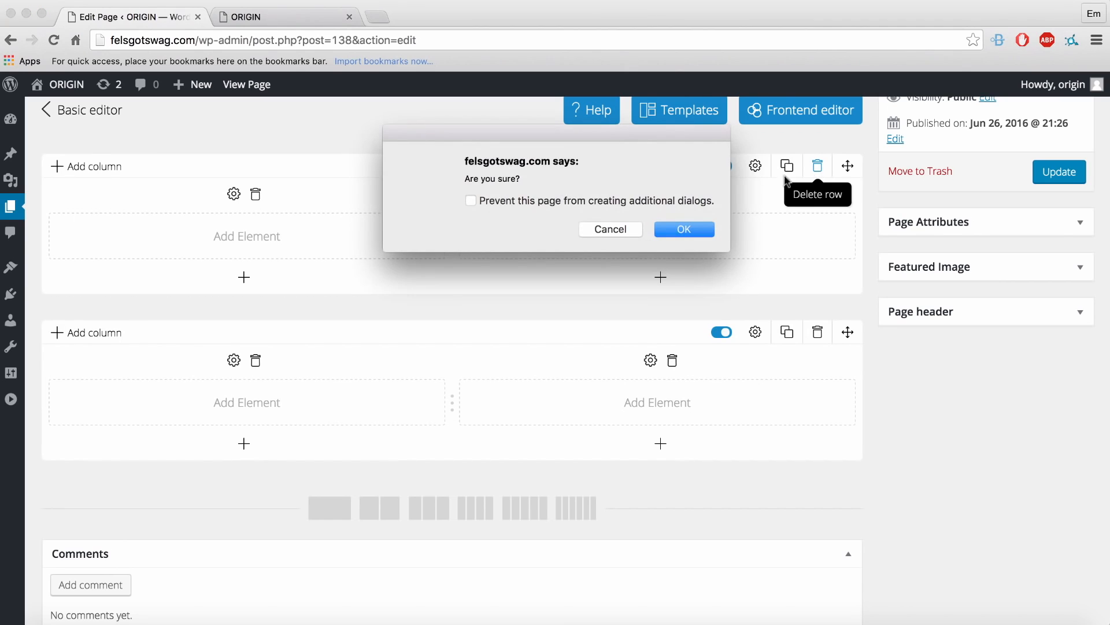
click(674, 230)
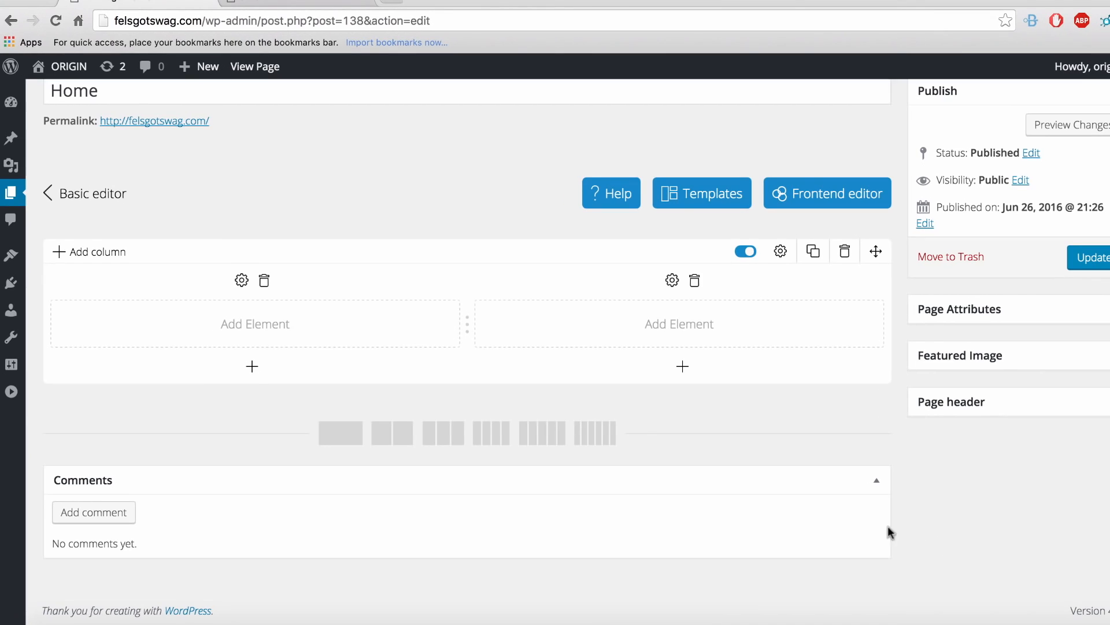
Switch to the image editor to examine the page layout mockup, and return to the page builder in the browser.
click(560, 622)
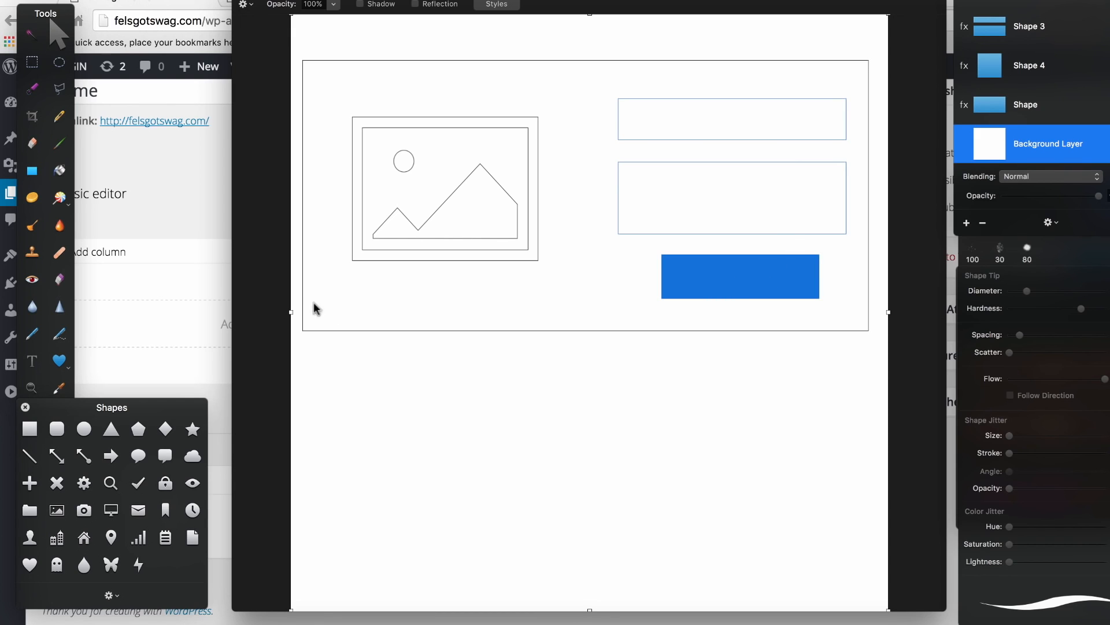
click(165, 190)
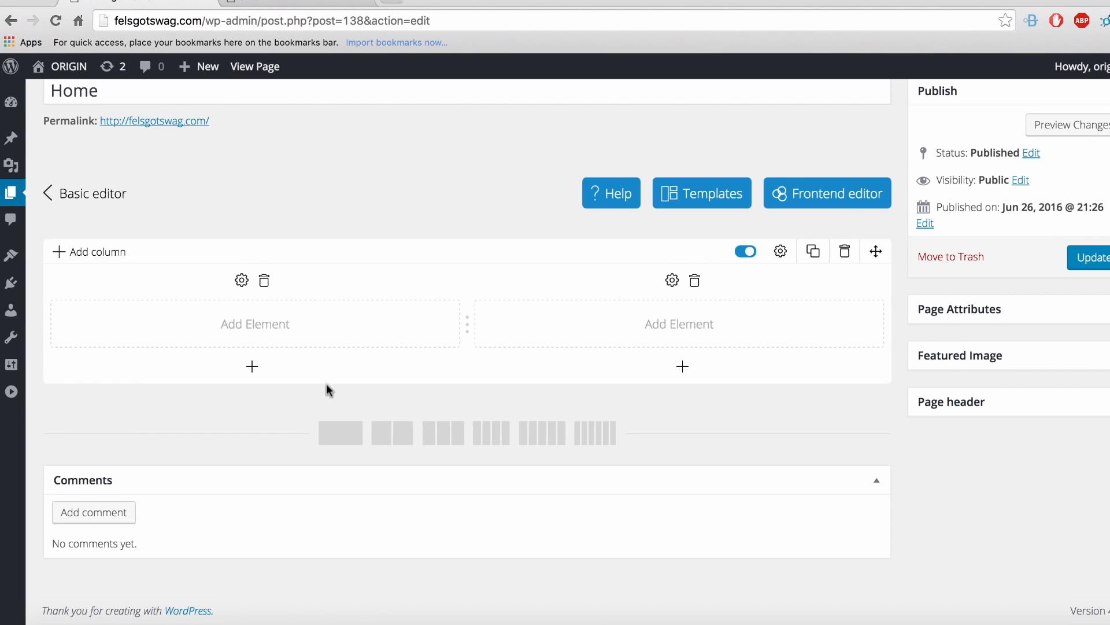
Open the element picker for the row's first column, browse the elements, search for "text" and clear the search.
click(242, 325)
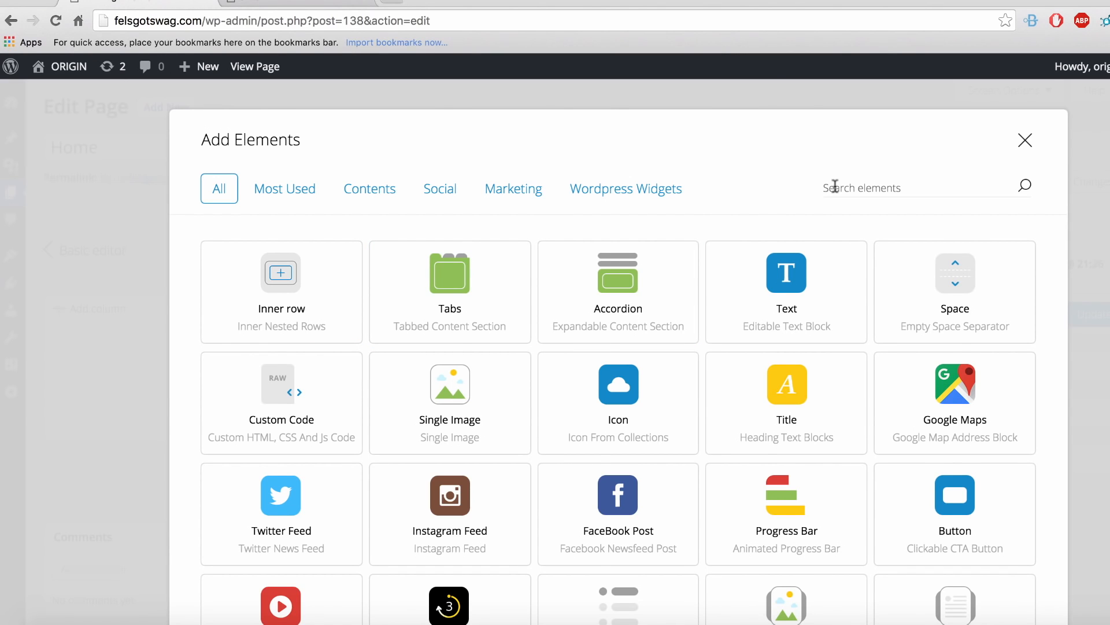
scroll(768, 307, down, 4)
scroll(768, 306, up, 4)
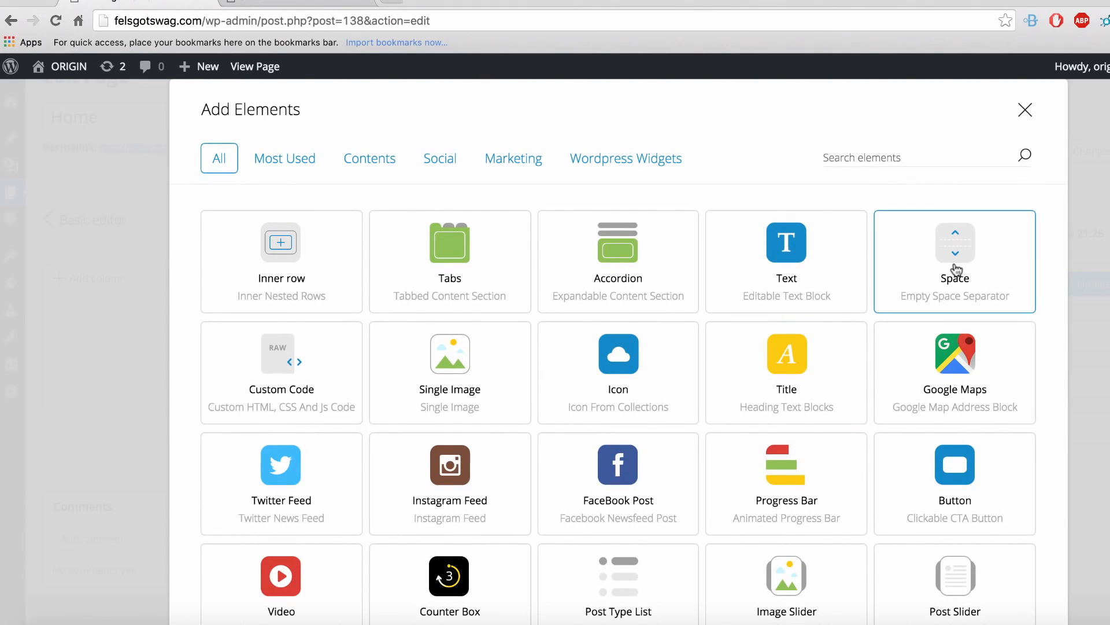
click(895, 155)
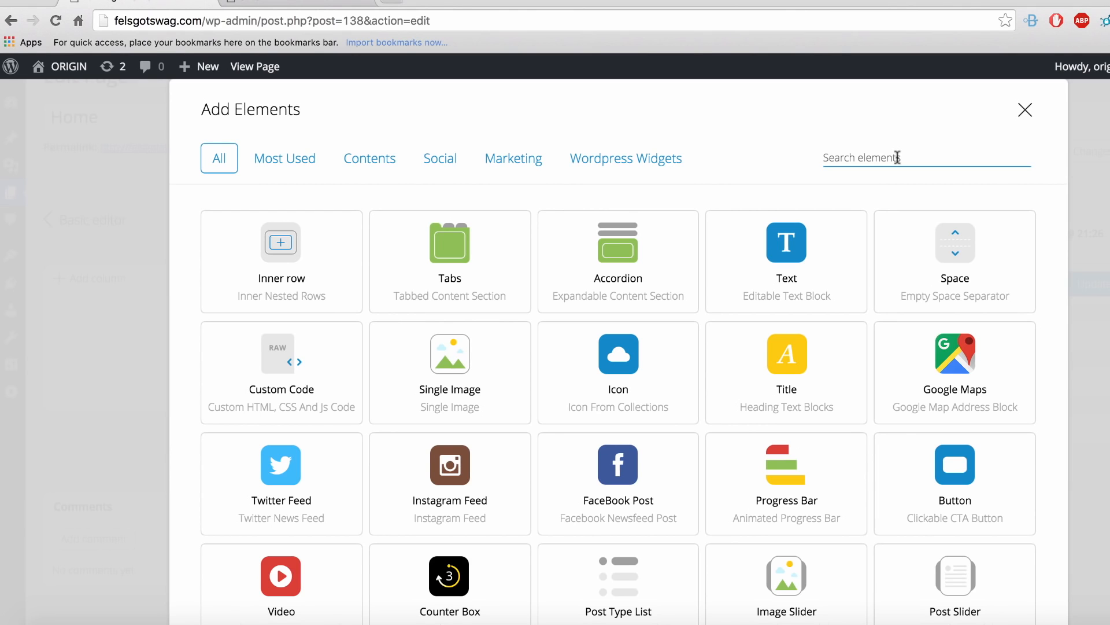
text(text)
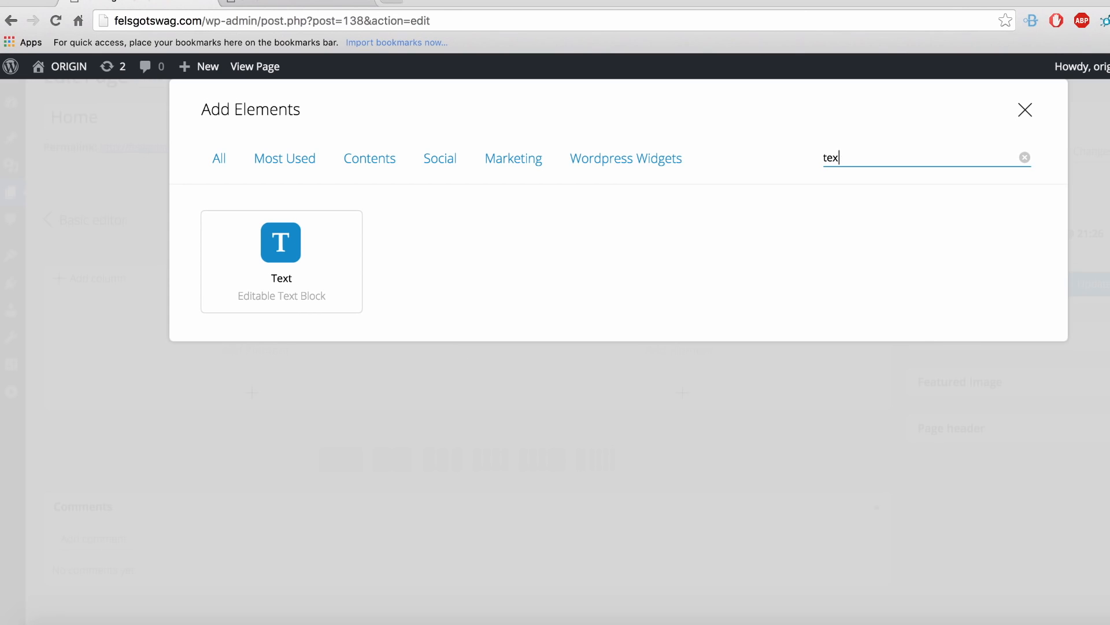
key(BackSpace)
key(BackSpace)
key(BackSpace)
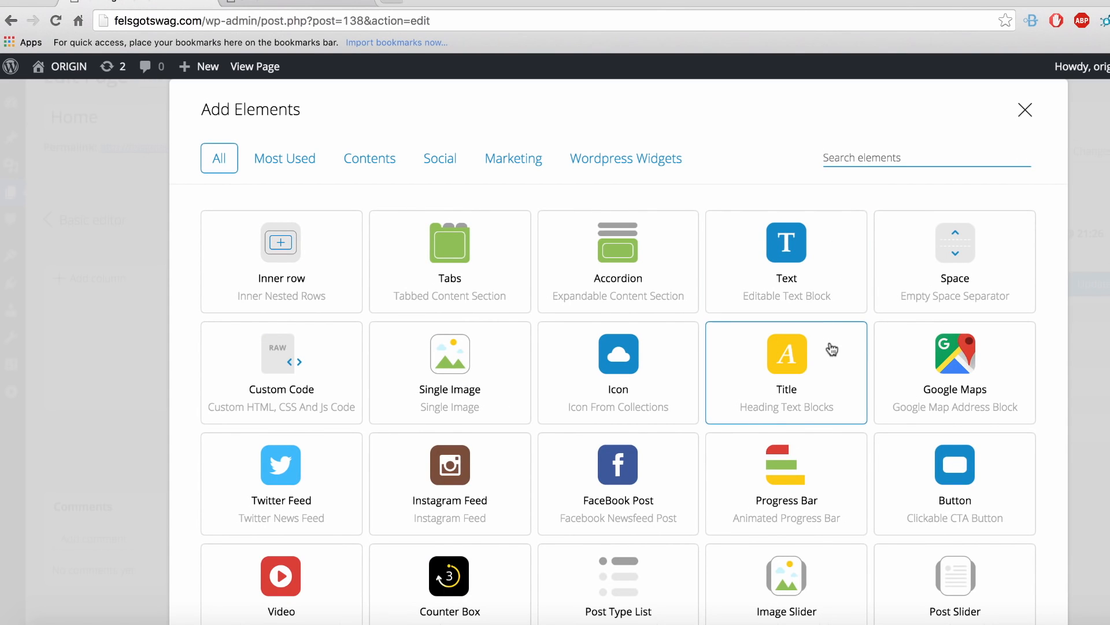
scroll(832, 349, down, 5)
scroll(830, 278, up, 6)
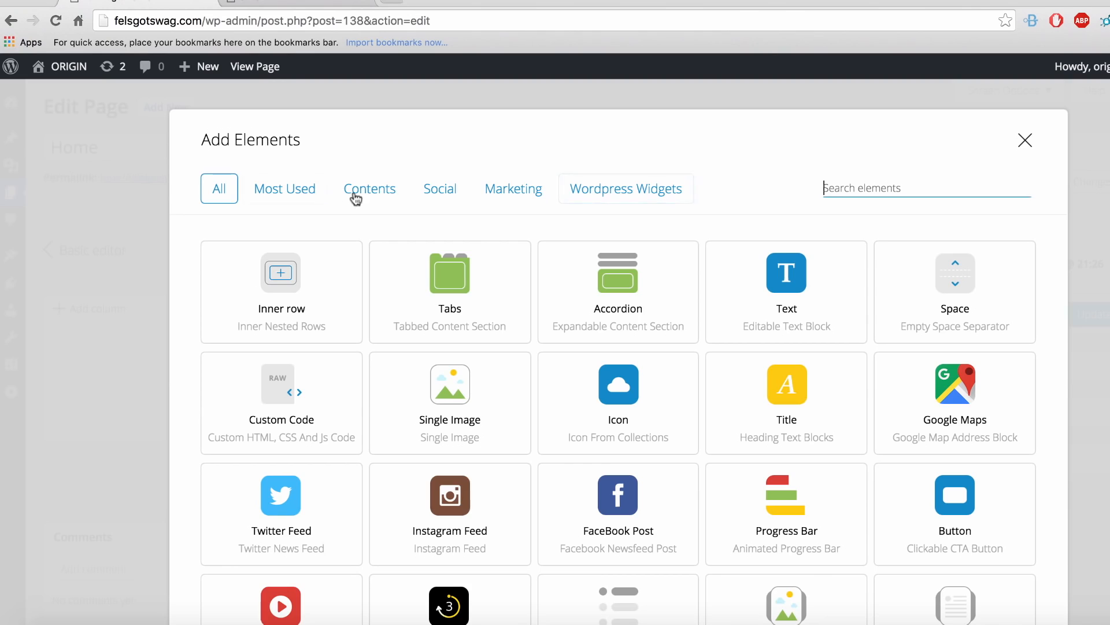
Look through the Most Used, Contents, Social and Marketing element categories, and return to showing all elements.
click(305, 193)
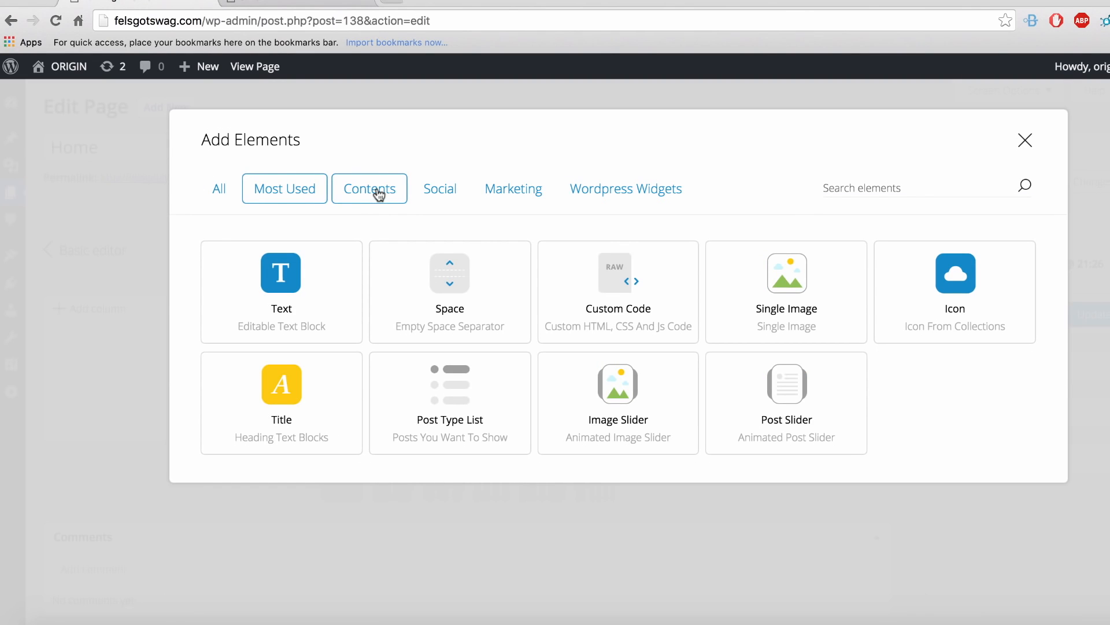
click(379, 193)
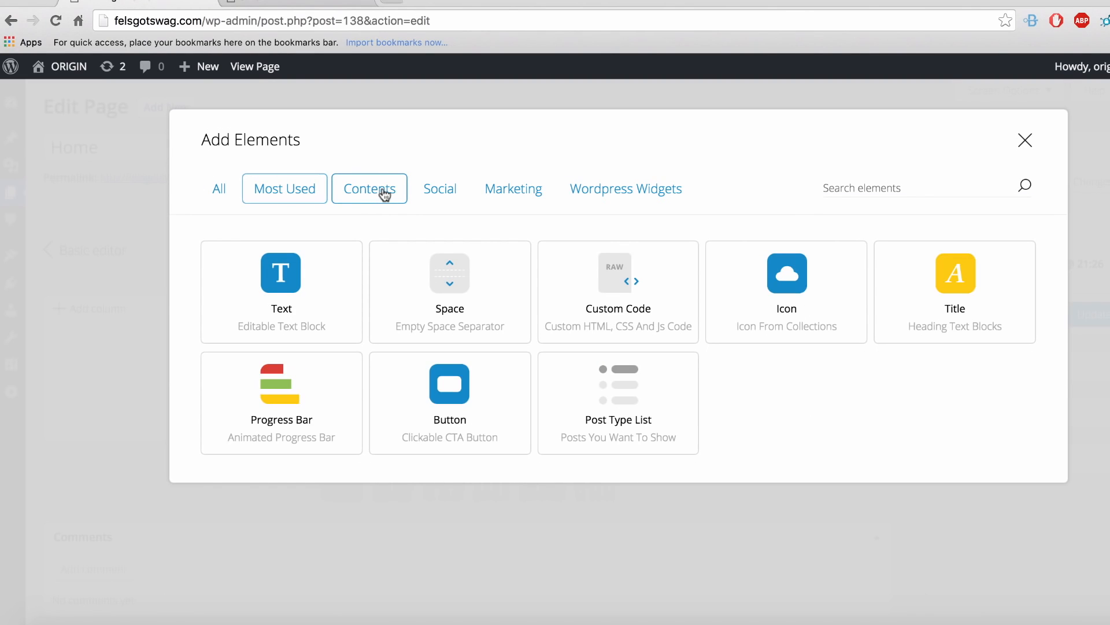
click(456, 194)
click(501, 195)
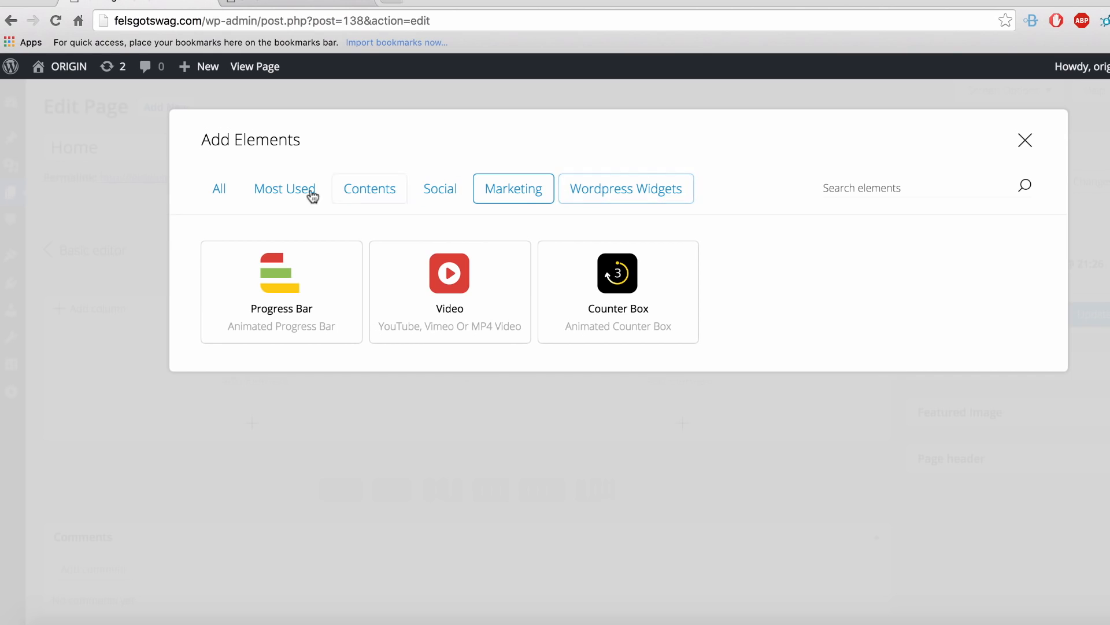
click(222, 197)
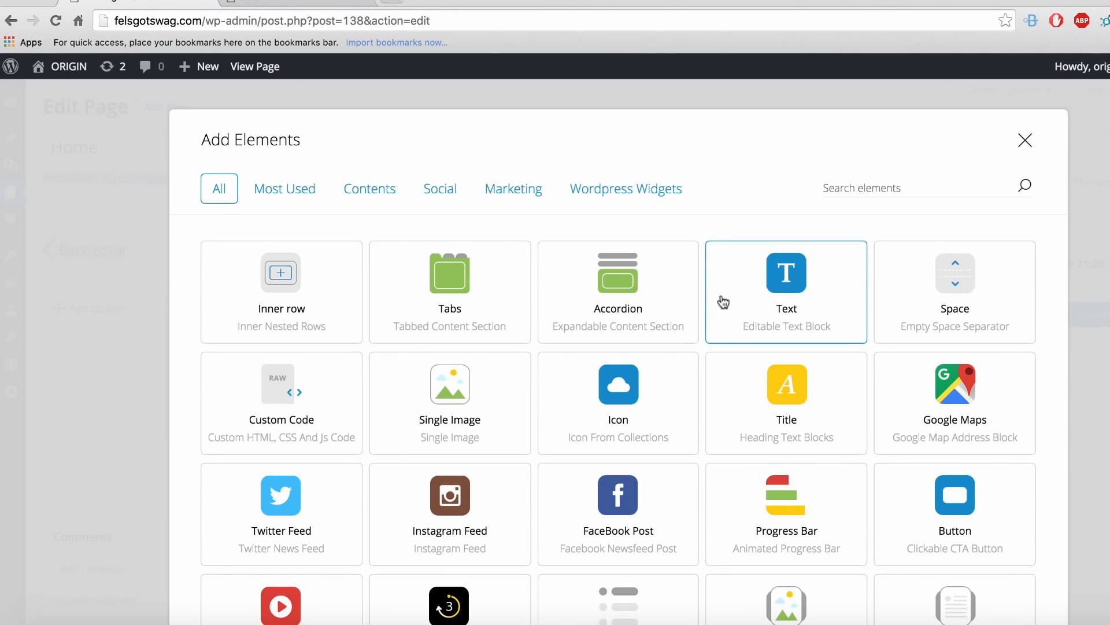
Add a Single Image element to the row's first column and move its settings window clear of the element.
scroll(680, 300, down, 2)
scroll(679, 337, down, 1)
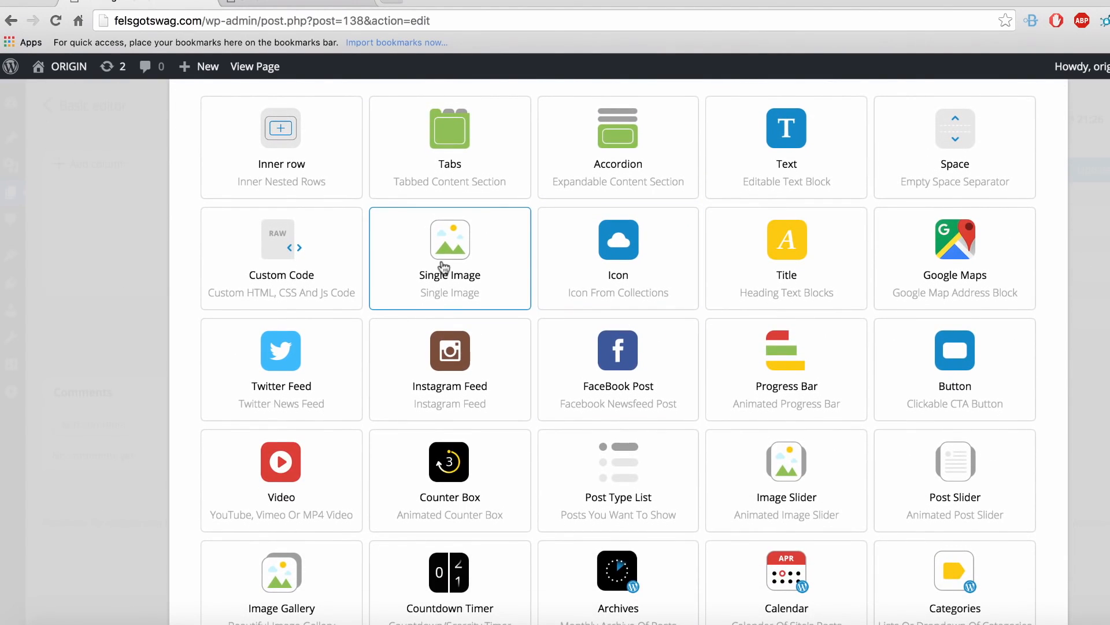
scroll(455, 269, down, 5)
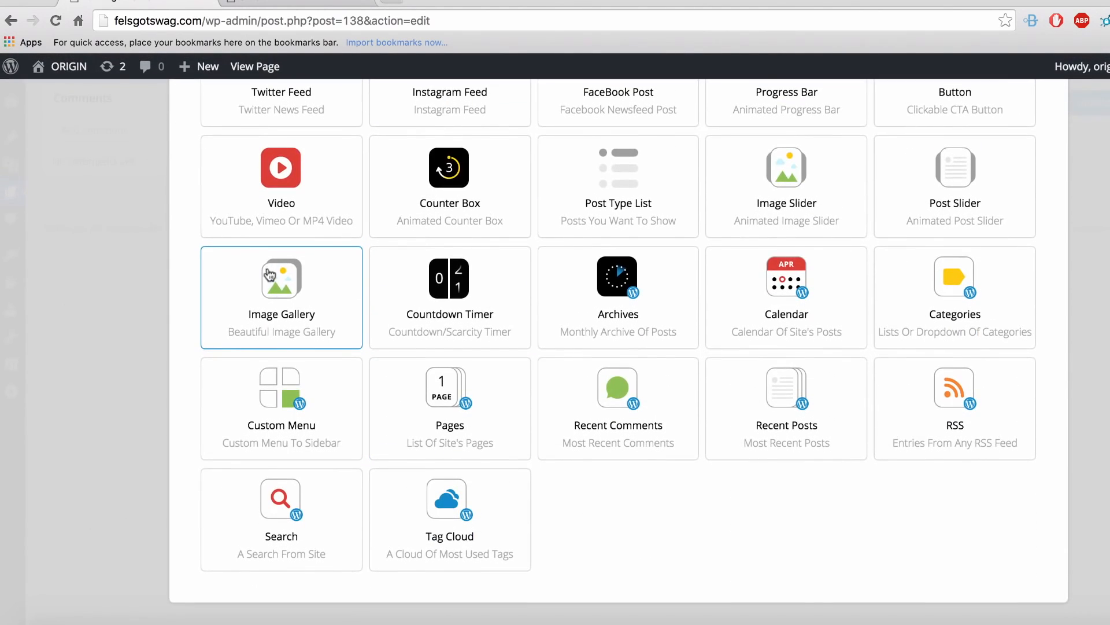
scroll(709, 355, up, 3)
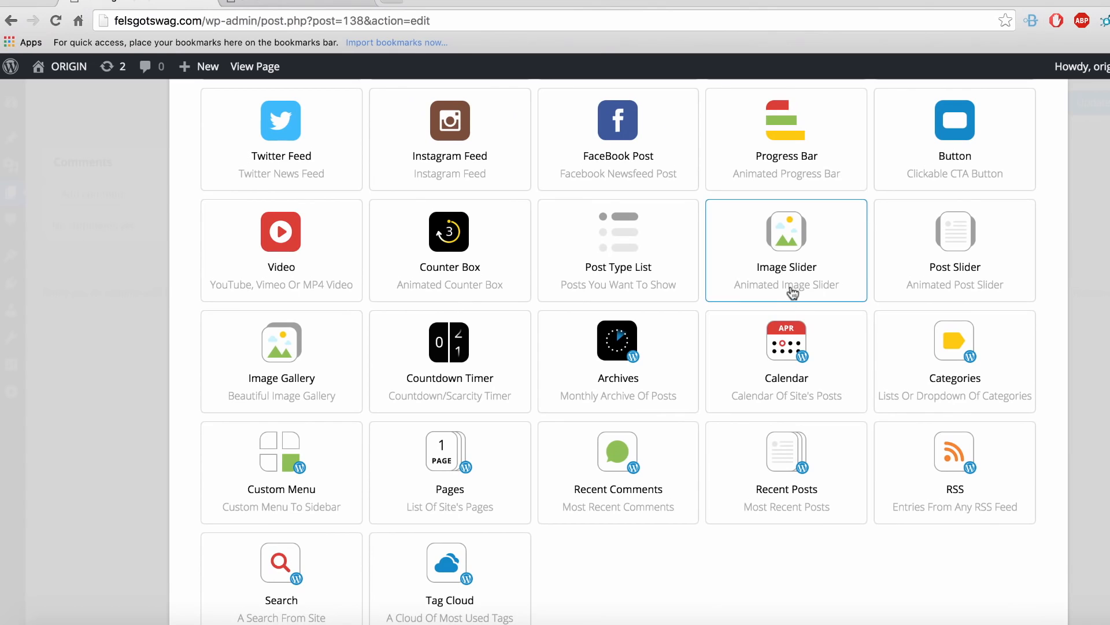
scroll(613, 298, up, 4)
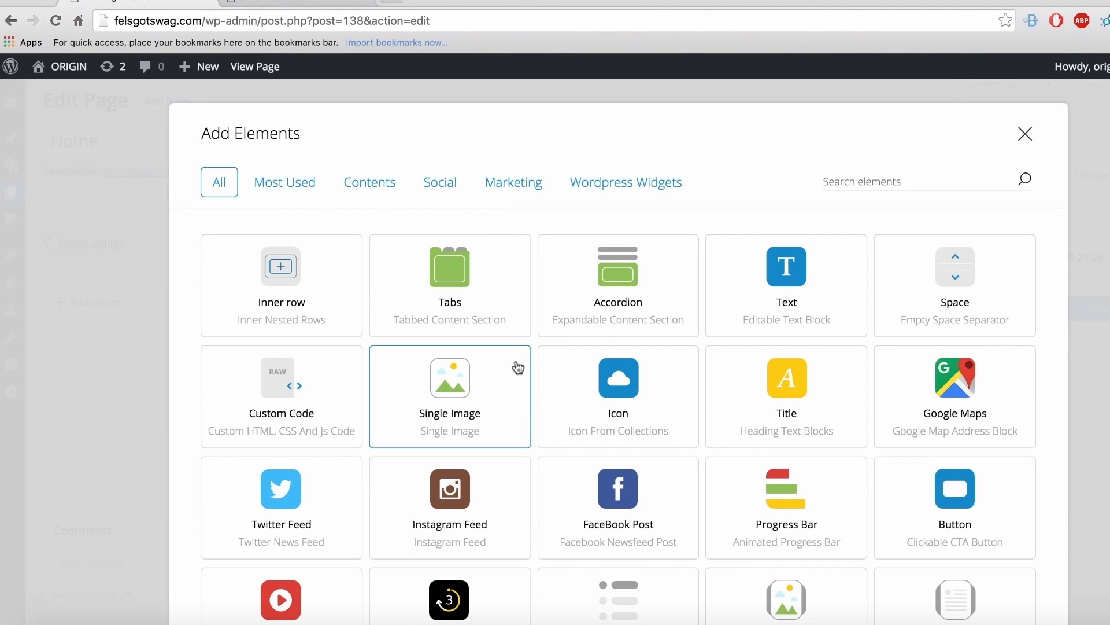
click(462, 389)
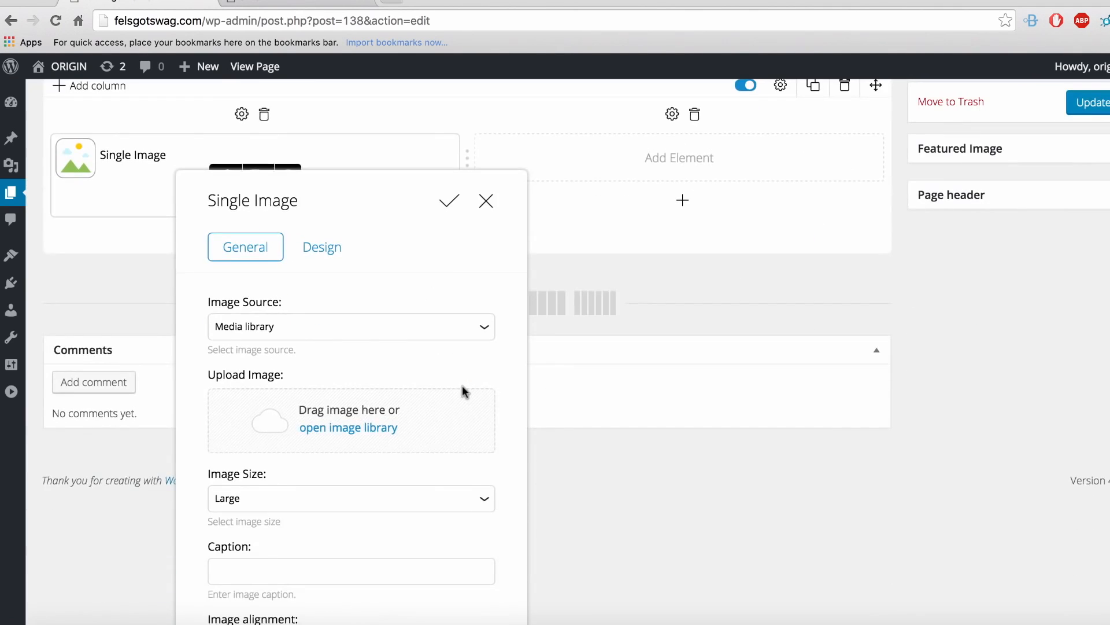
scroll(389, 380, down, 1)
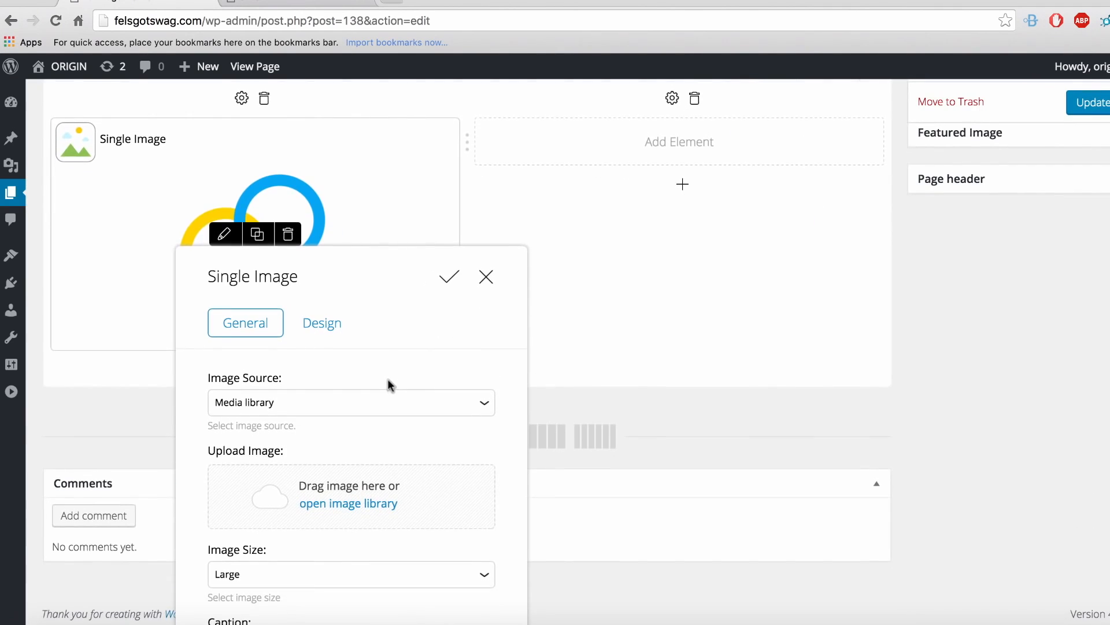
scroll(387, 380, up, 3)
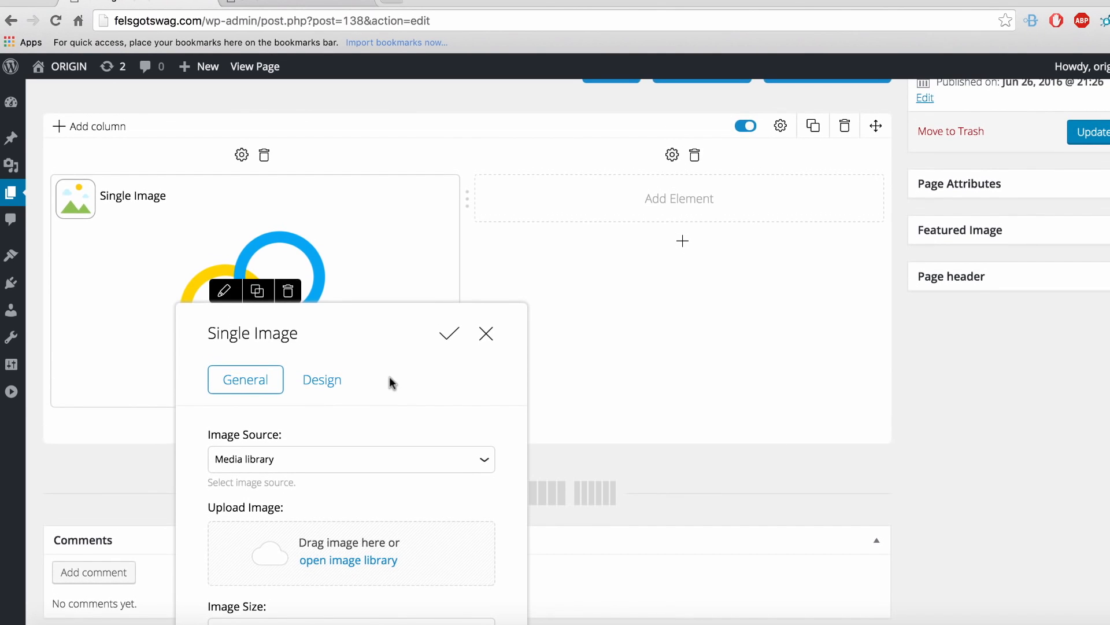
drag(355, 331, 941, 99)
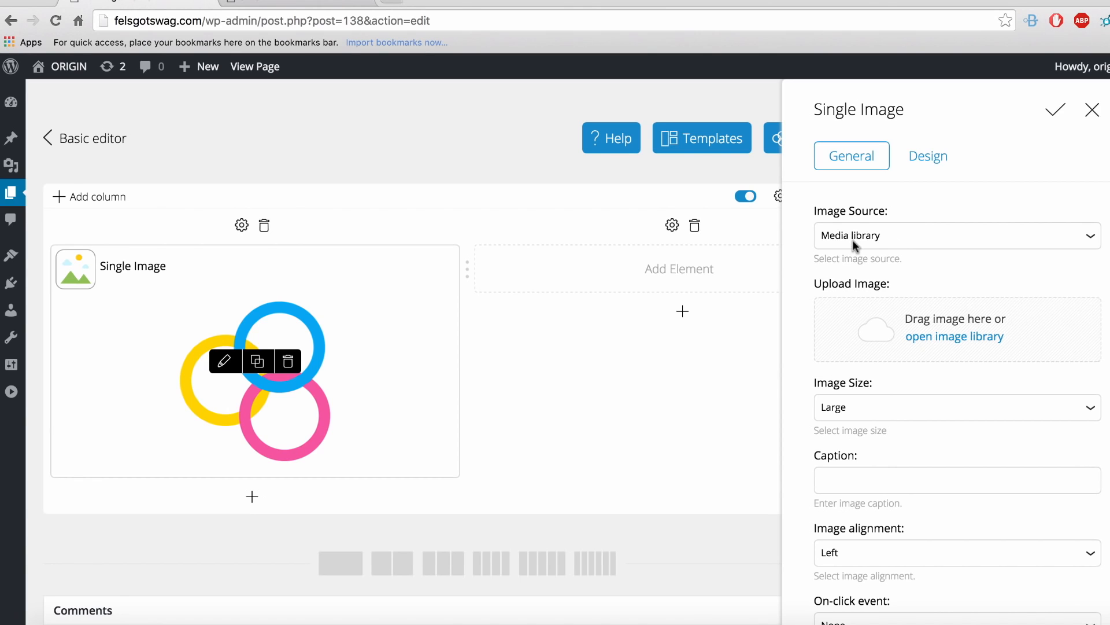
Choose the Origin Builder box picture, image-18.png, from the media library as the element's image.
click(970, 339)
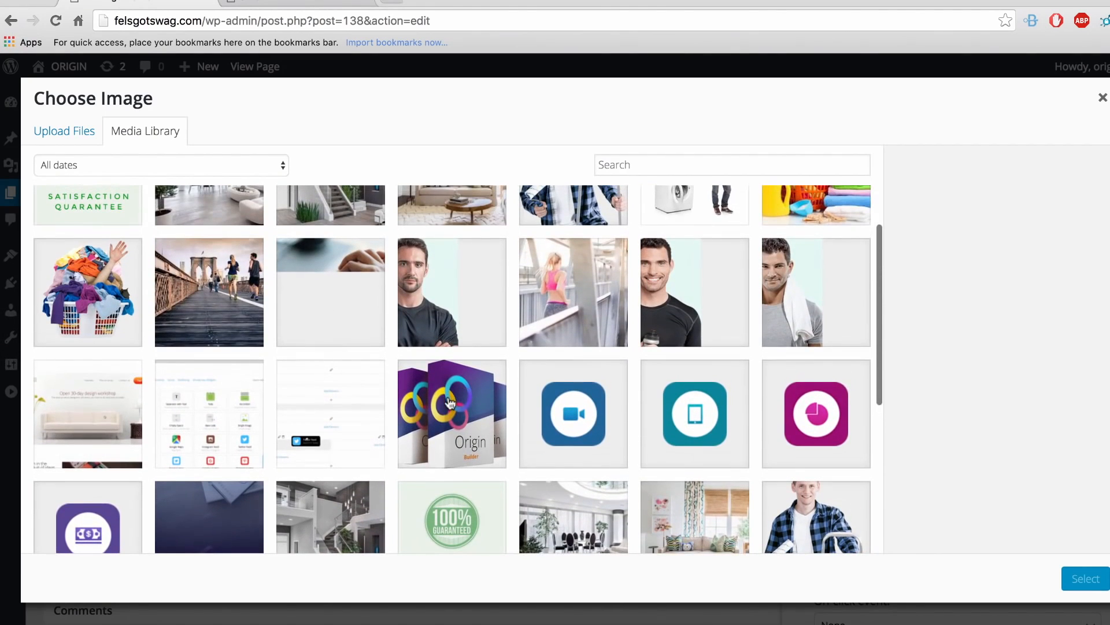
click(451, 405)
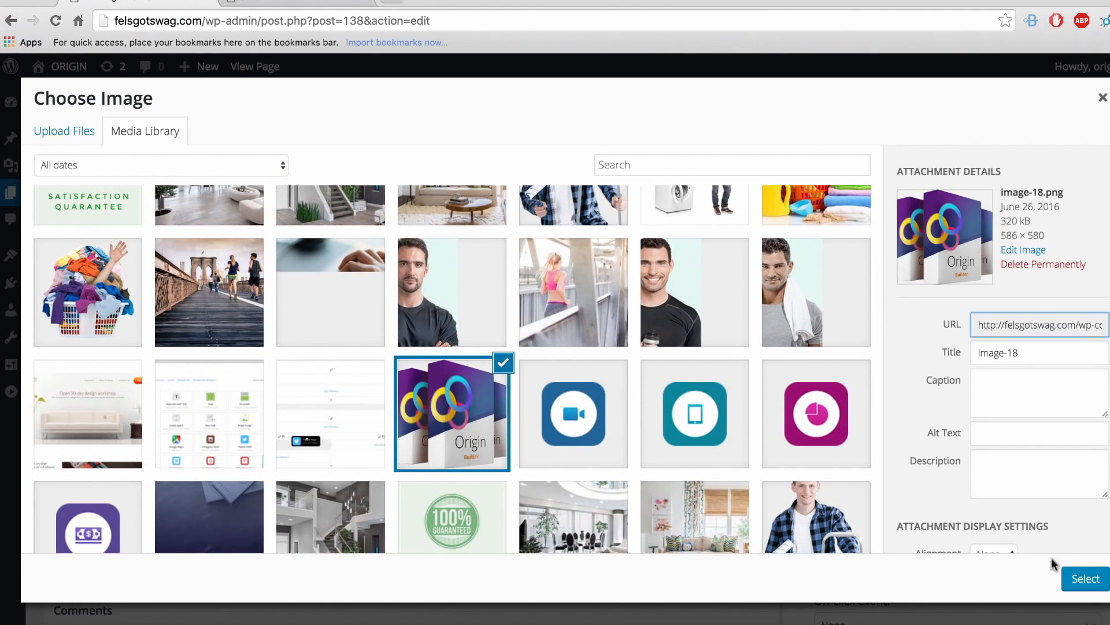
click(1087, 579)
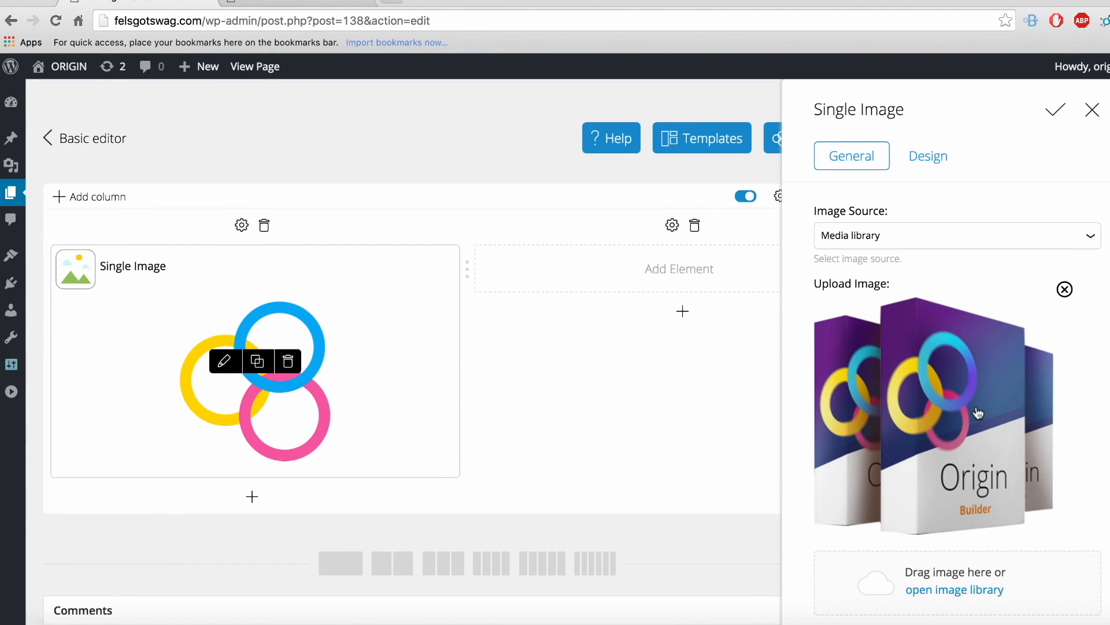
Keep the image size at Large and set the image alignment to Center.
scroll(977, 412, down, 2)
scroll(977, 412, down, 3)
click(897, 380)
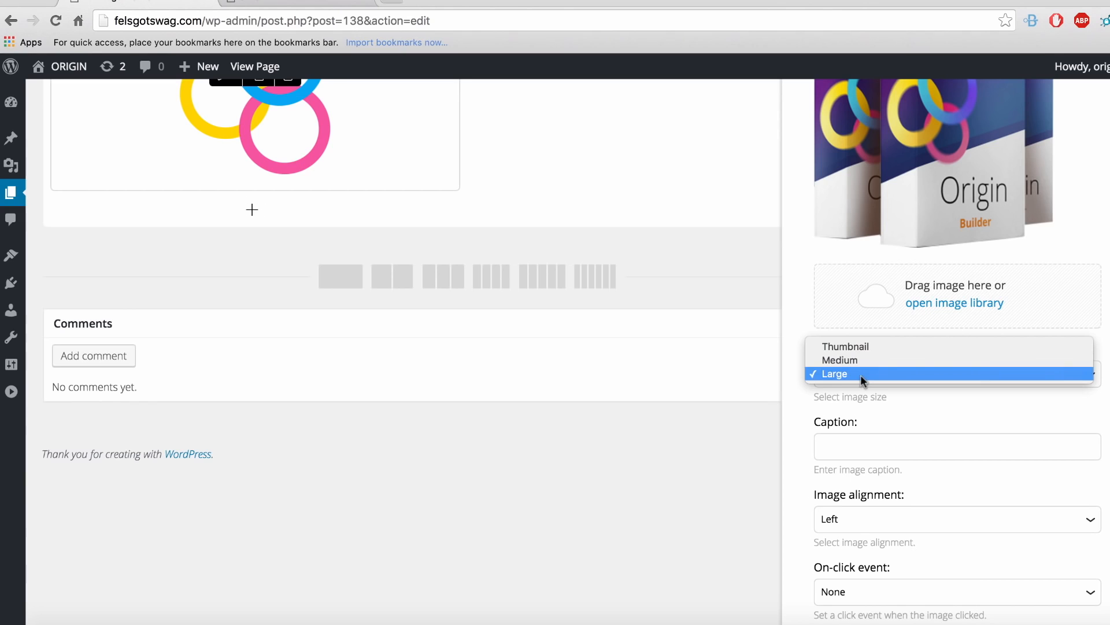
click(910, 391)
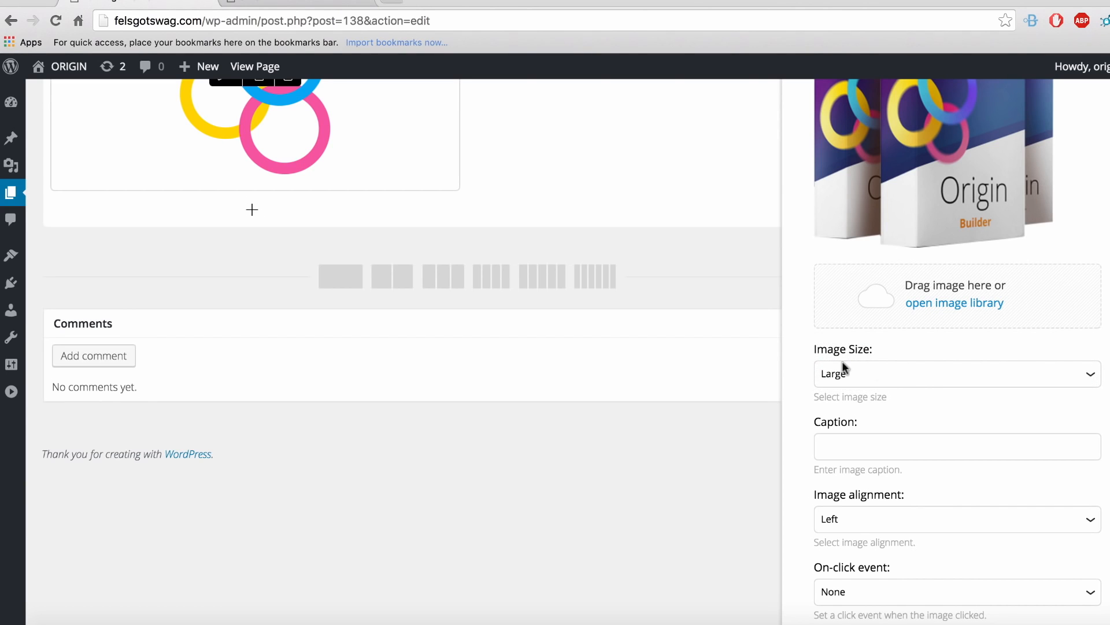
scroll(1021, 419, down, 2)
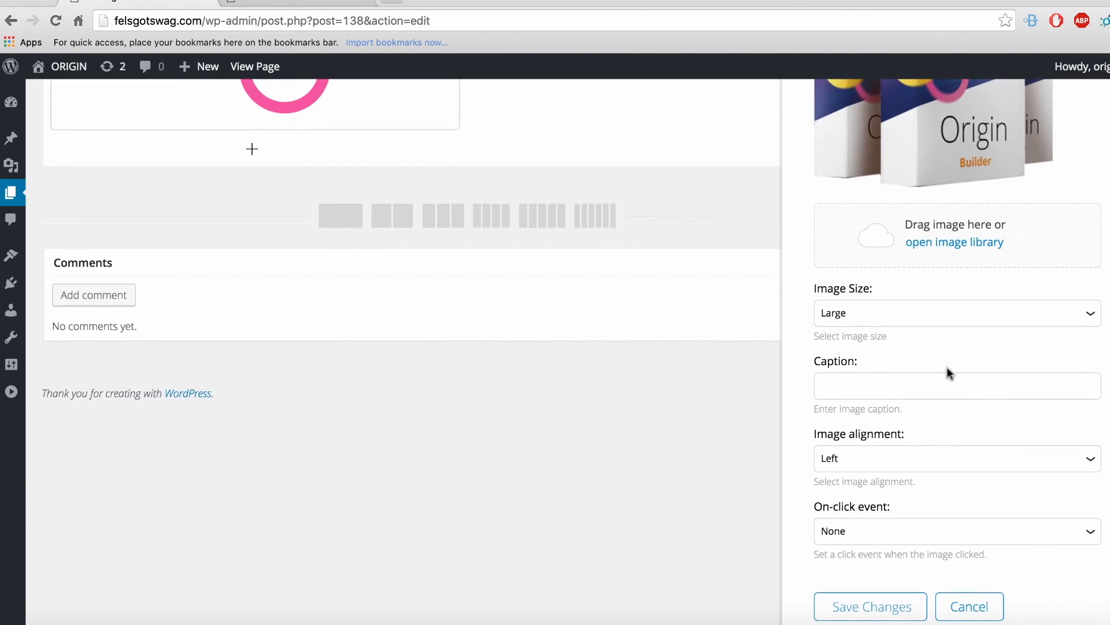
click(1085, 457)
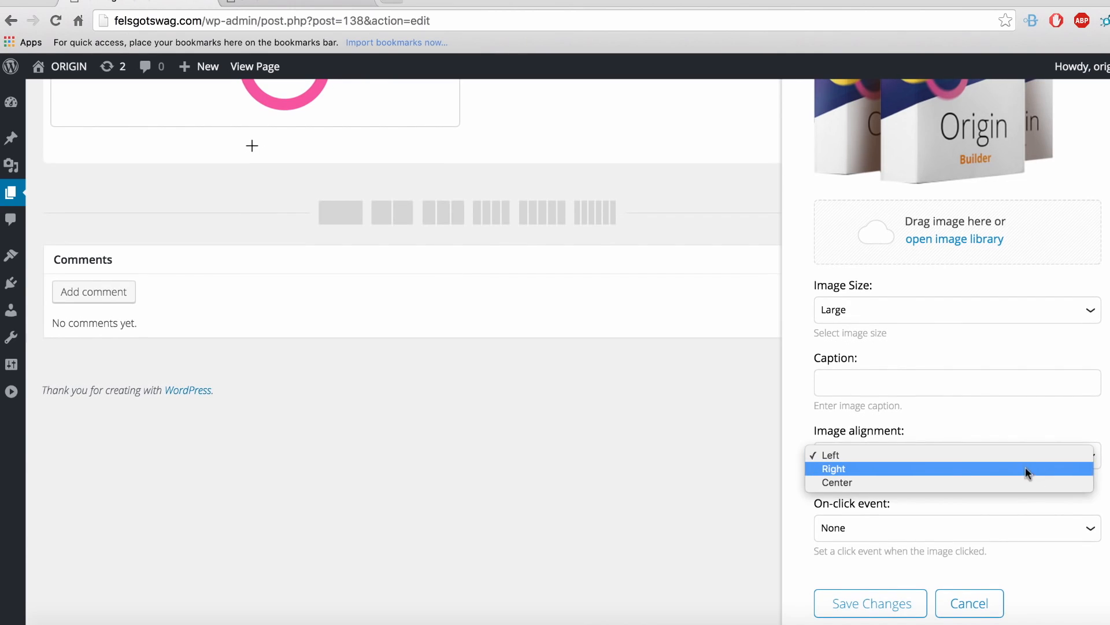
click(950, 481)
scroll(218, 277, up, 5)
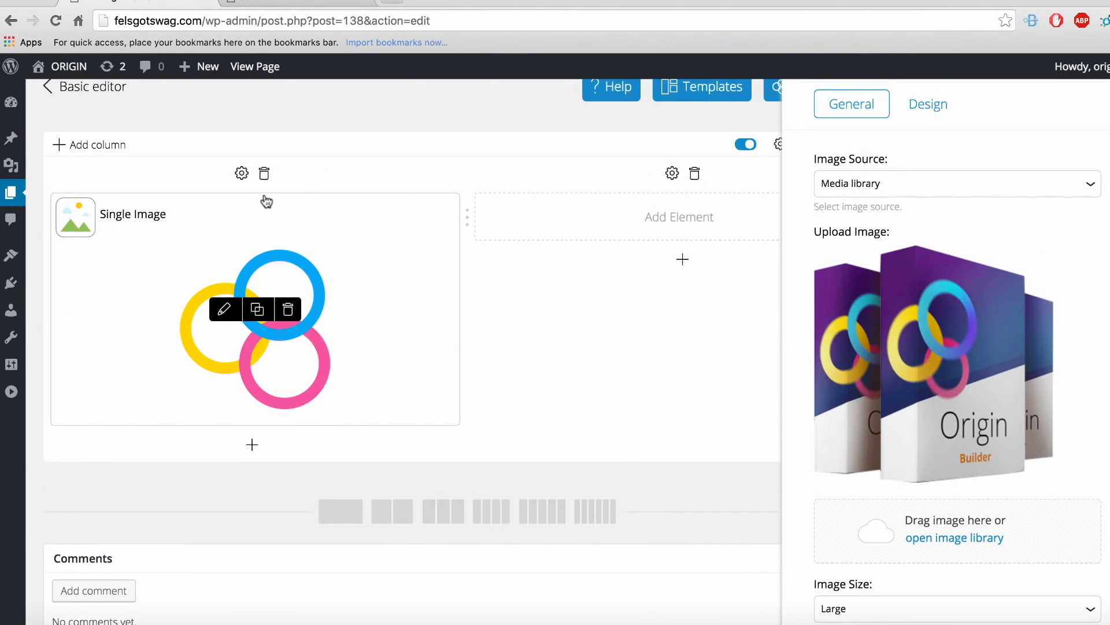
Review the image alignment and on-click event options, leaving them at Center and None.
mouse_move(1010, 343)
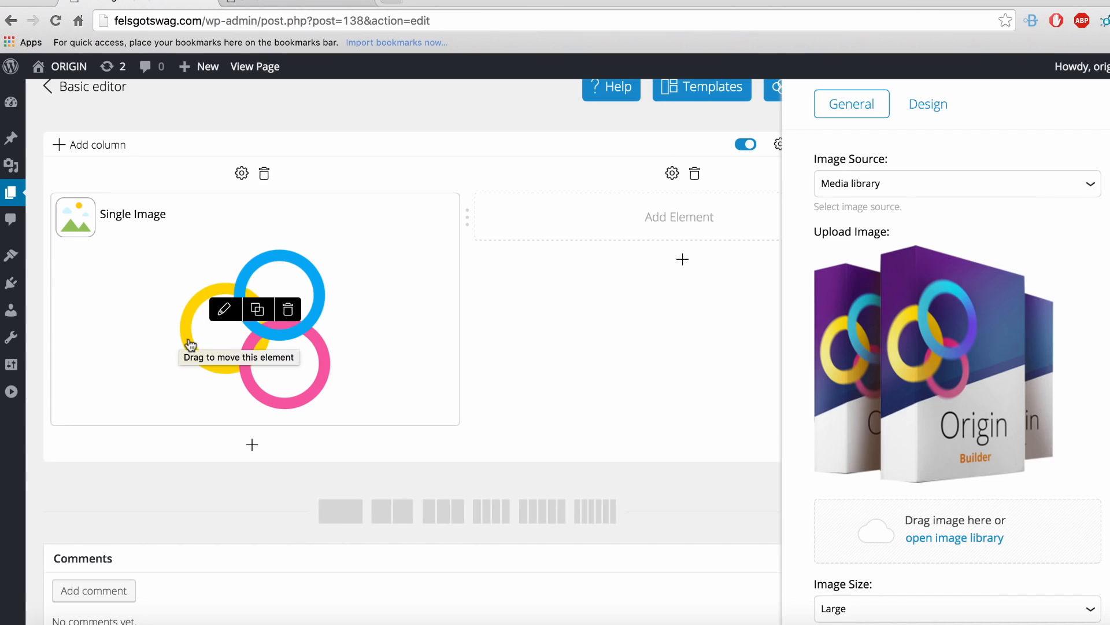
scroll(896, 401, down, 6)
click(897, 402)
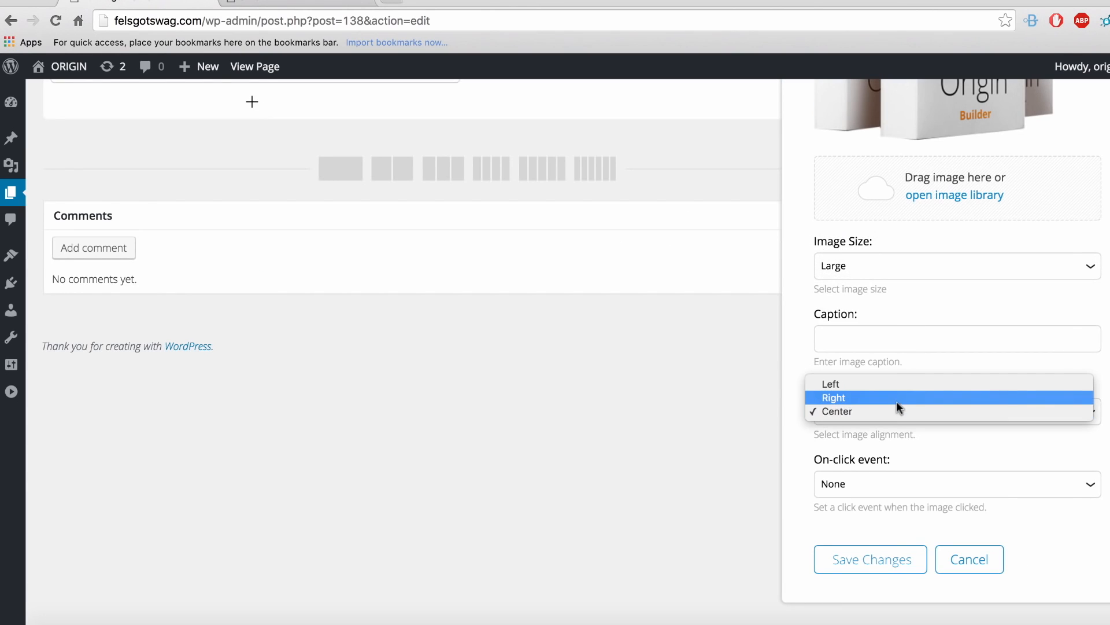
click(884, 431)
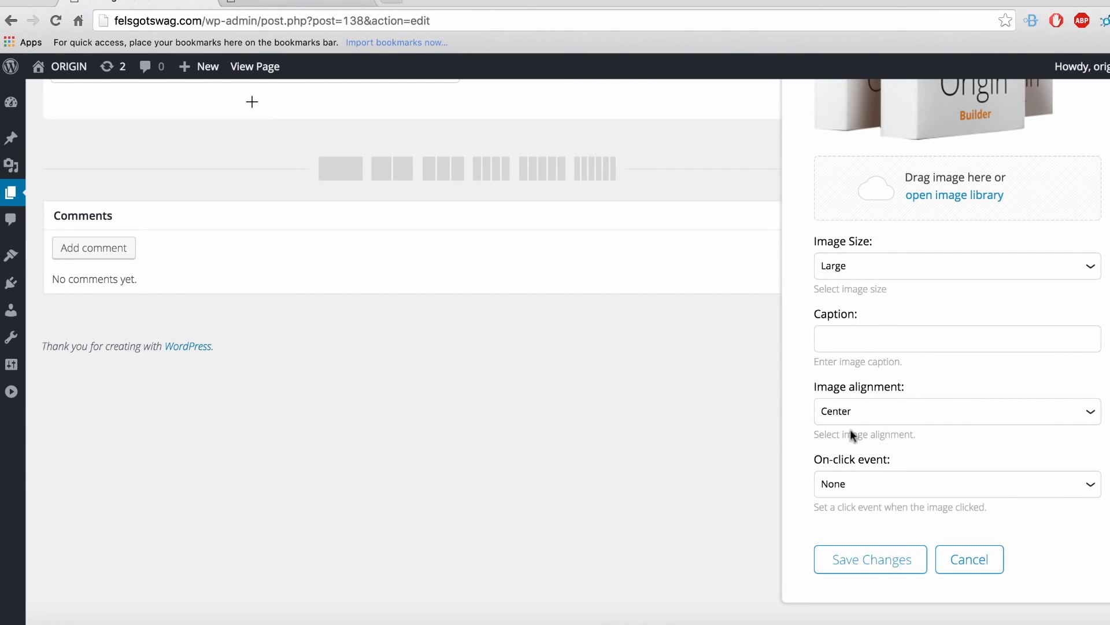
click(907, 480)
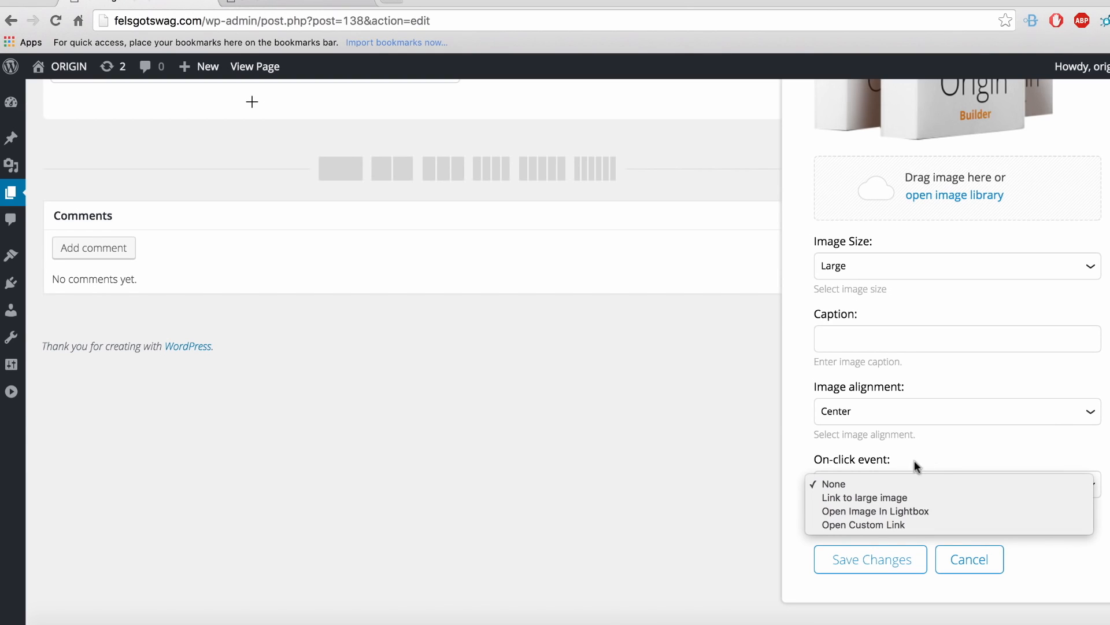
click(987, 438)
scroll(910, 475, up, 2)
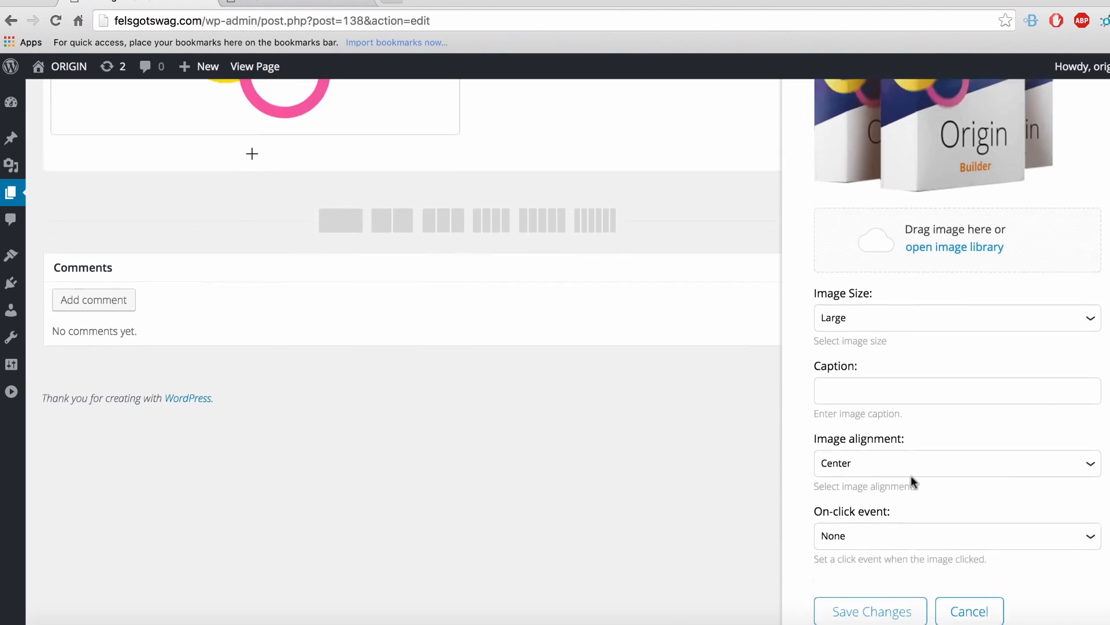
Review the Single Image element's design options, such as margin, padding and border, and save the element's settings.
scroll(914, 470, up, 8)
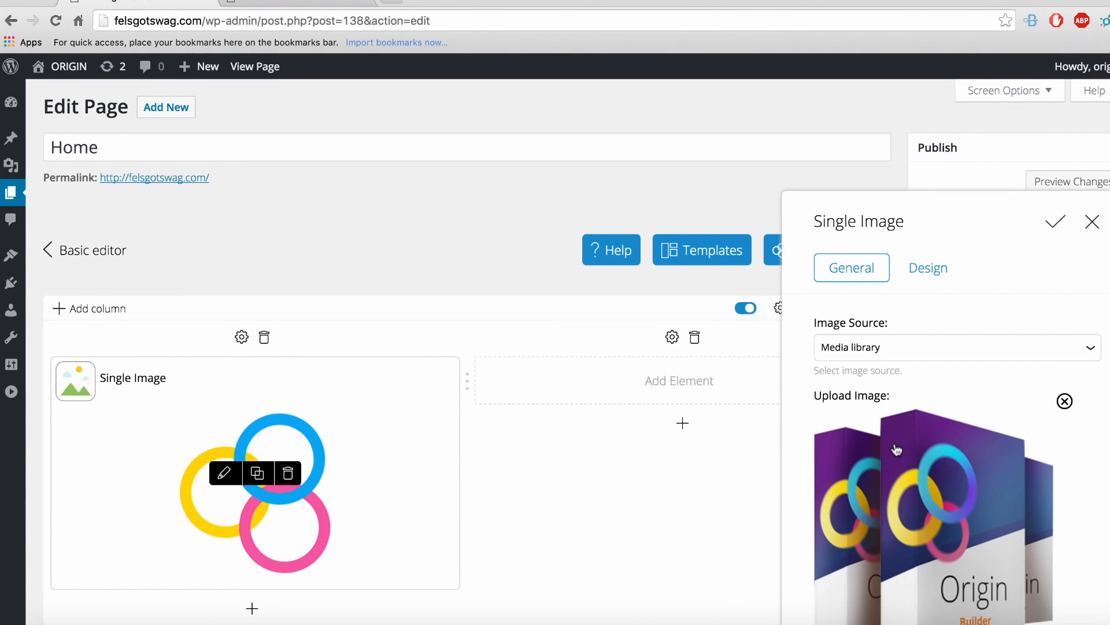
scroll(896, 447, down, 3)
scroll(926, 289, up, 1)
click(933, 211)
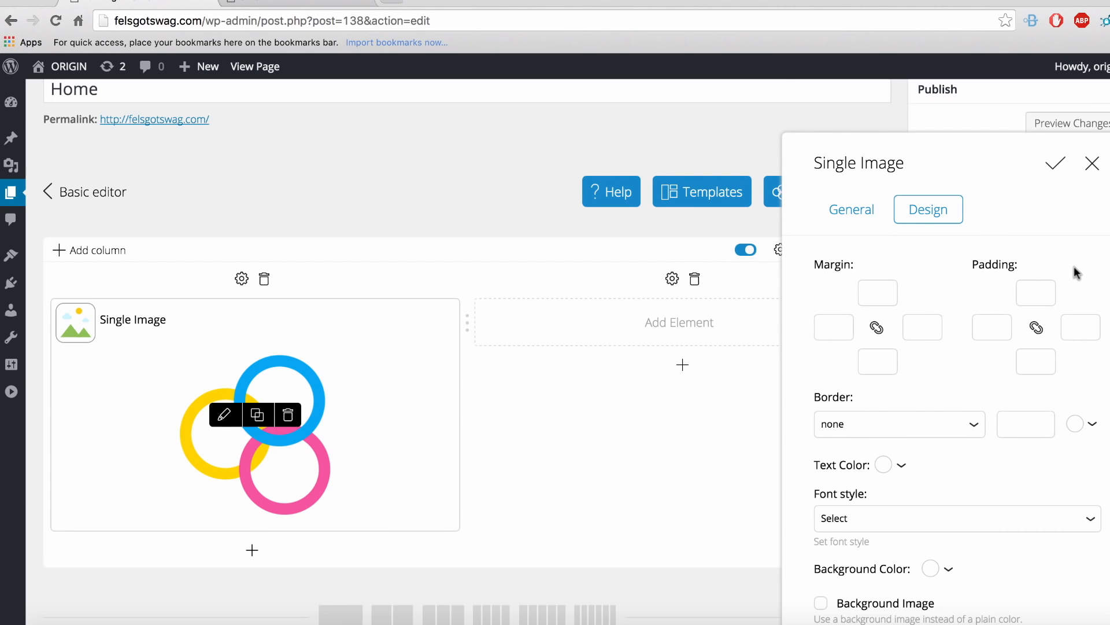
scroll(865, 359, down, 2)
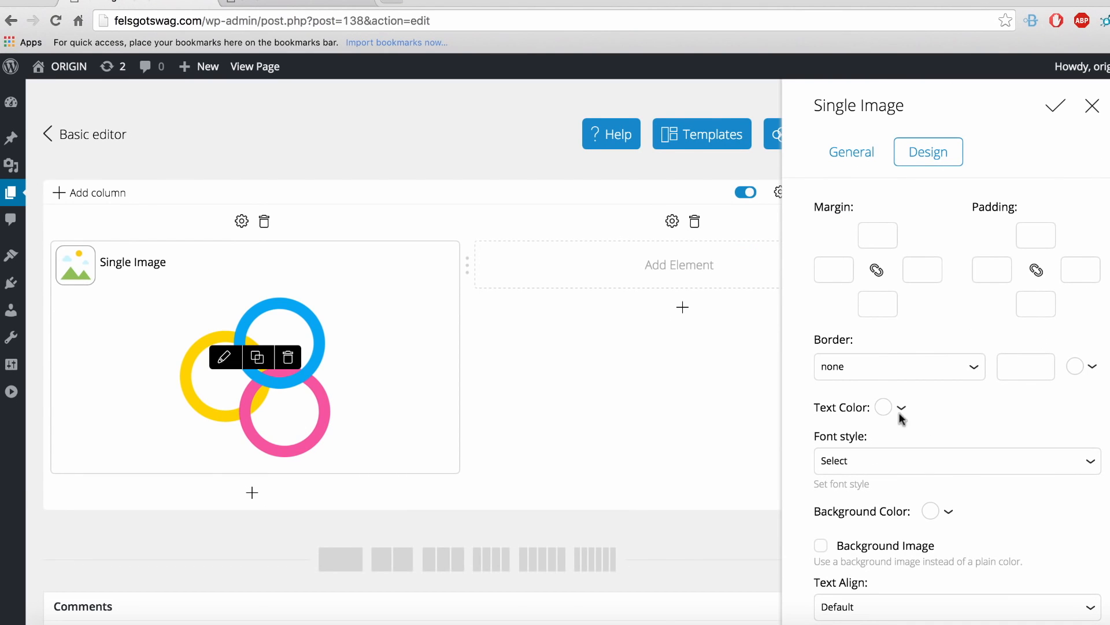
scroll(975, 422, down, 4)
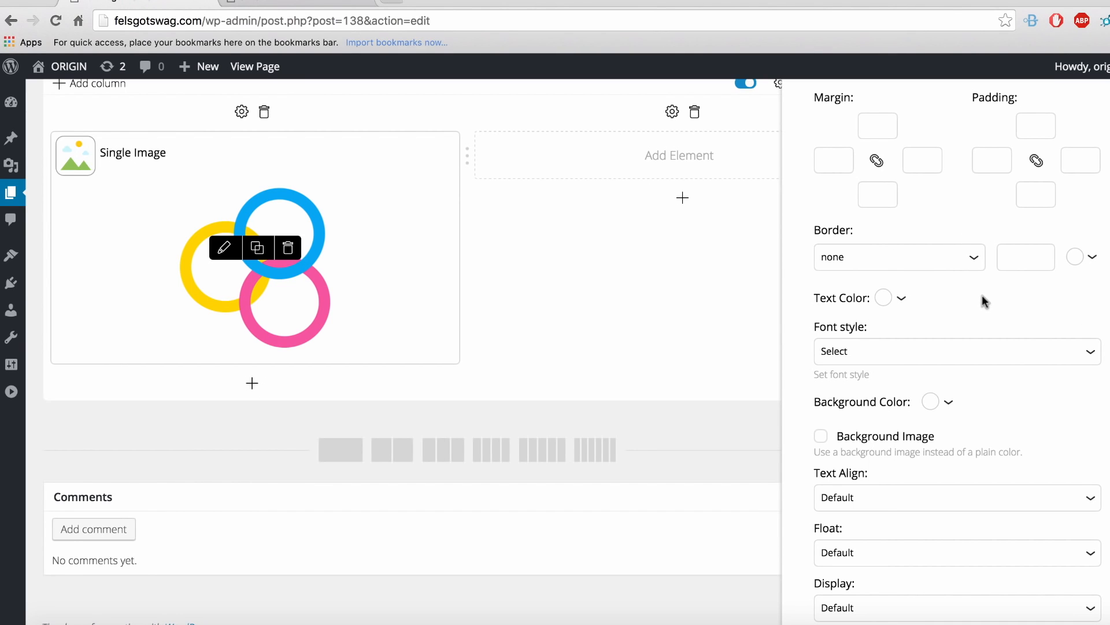
scroll(982, 296, up, 4)
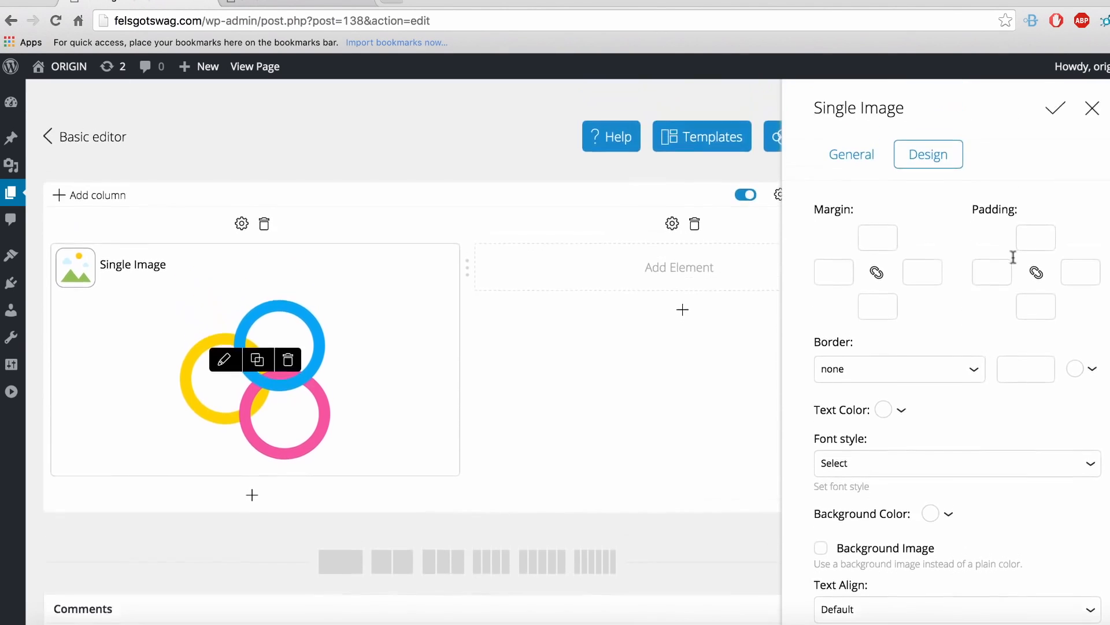
click(1059, 116)
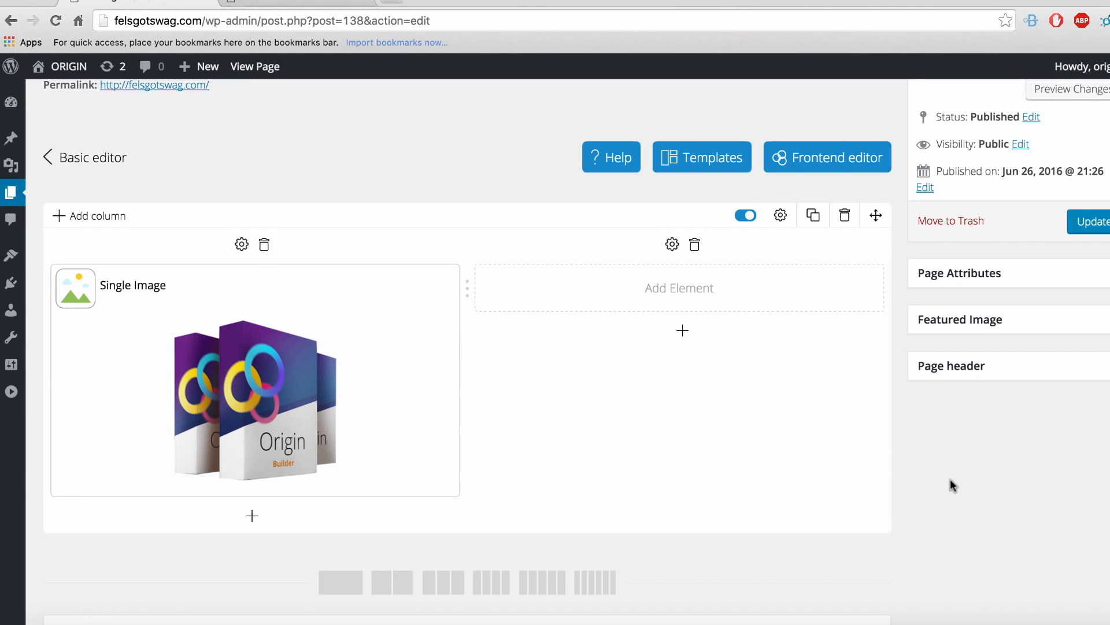
Update the Home page and open it in the Frontend editor.
scroll(961, 477, up, 1)
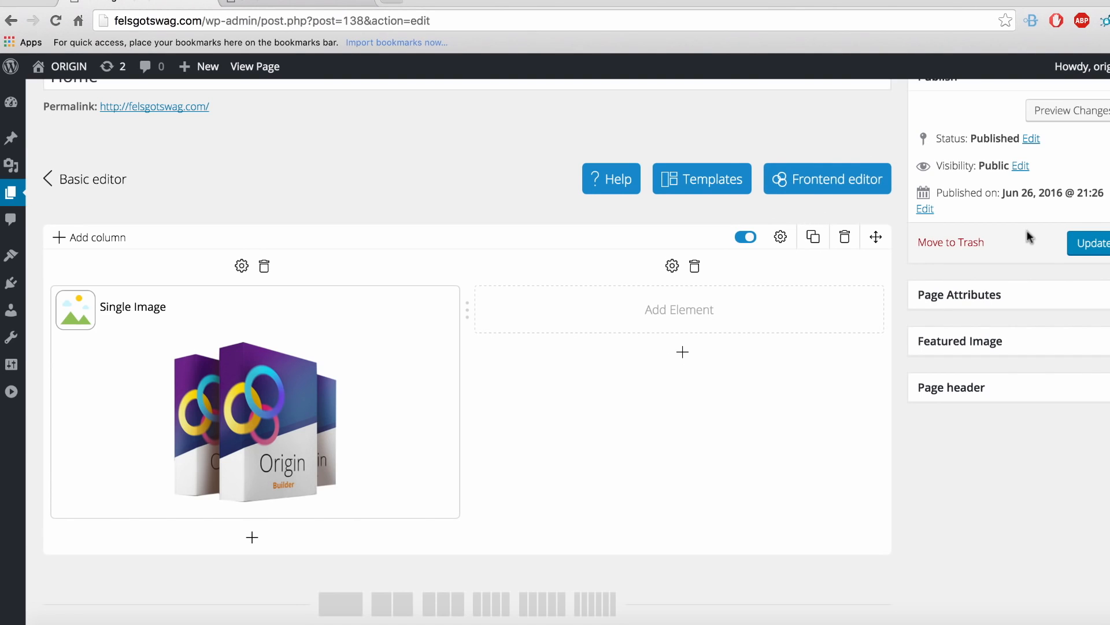
click(1092, 243)
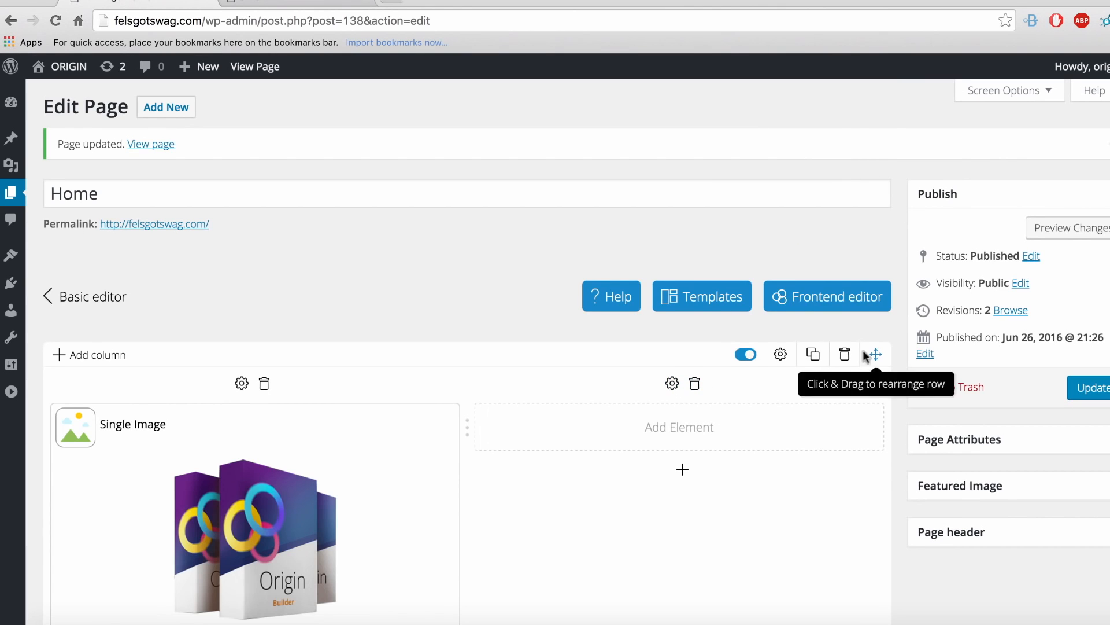
click(820, 306)
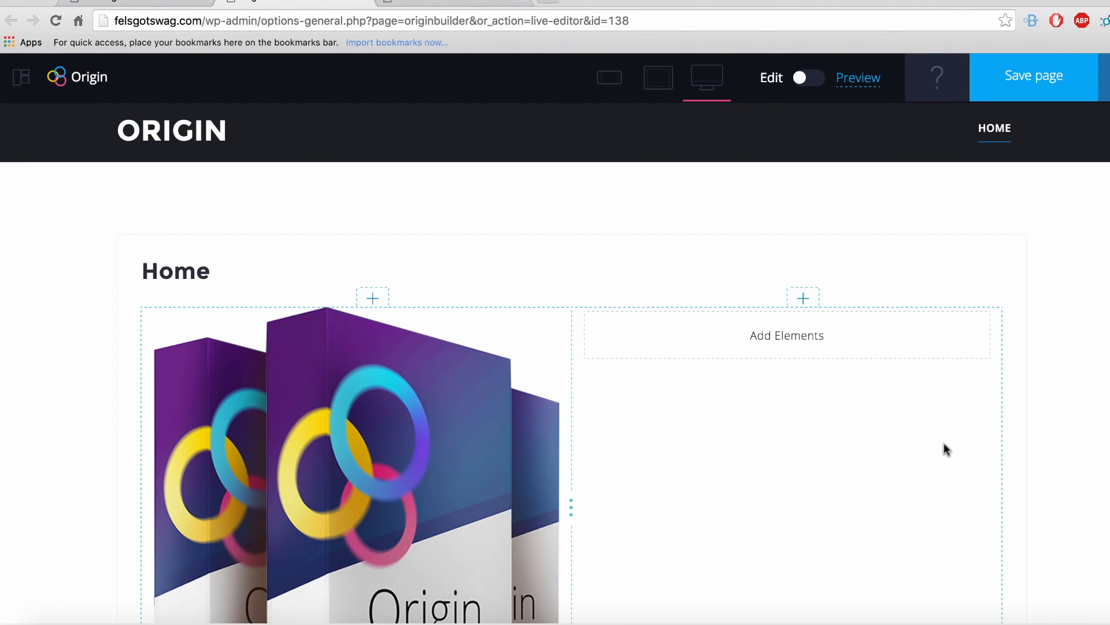
scroll(1029, 394, down, 2)
scroll(1029, 393, up, 3)
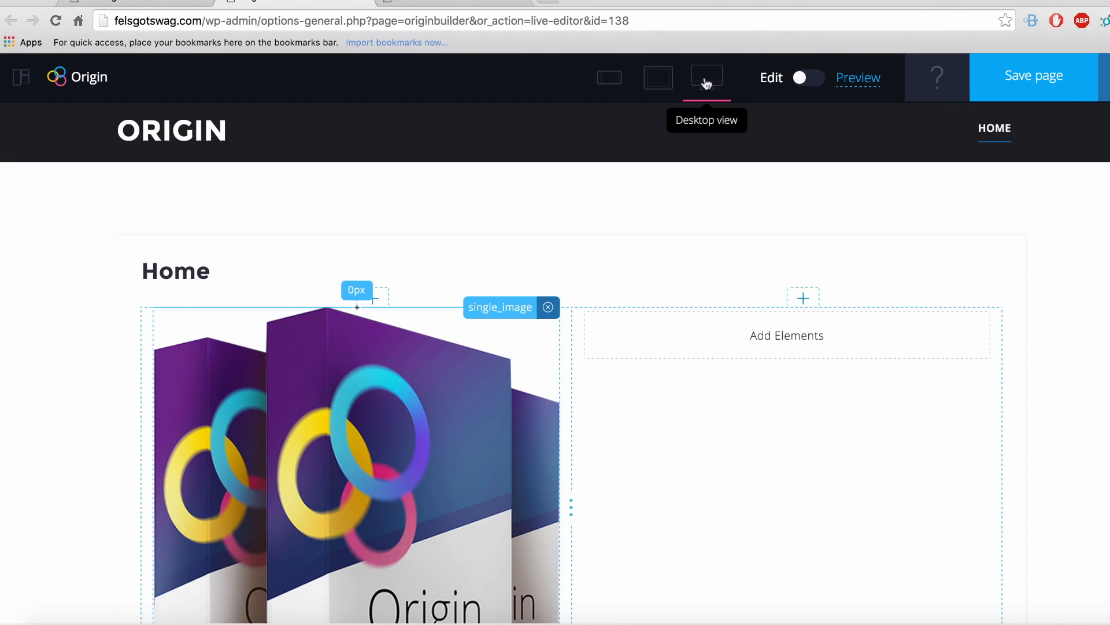
Preview the Home page in tablet view and in mobile view, rotating the mobile orientation to landscape.
click(651, 87)
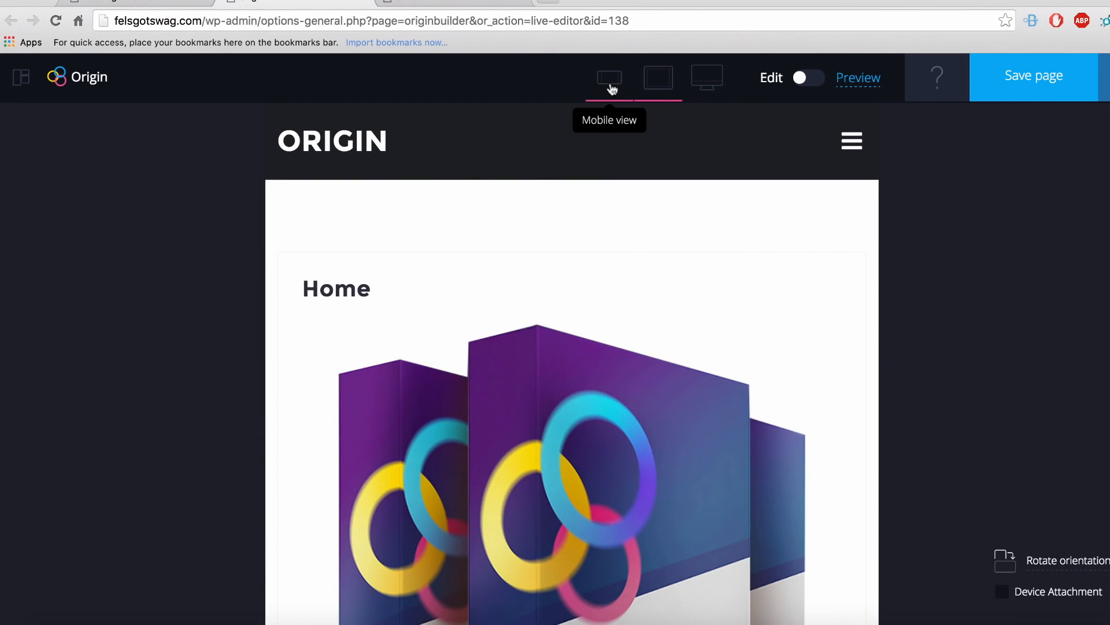
click(611, 88)
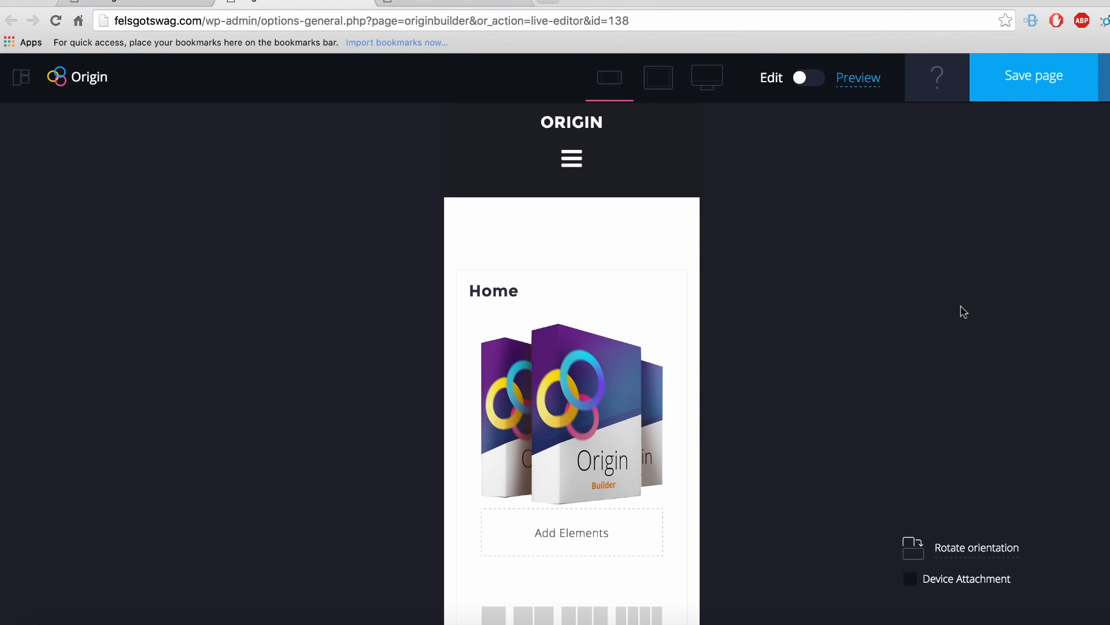
scroll(977, 405, down, 1)
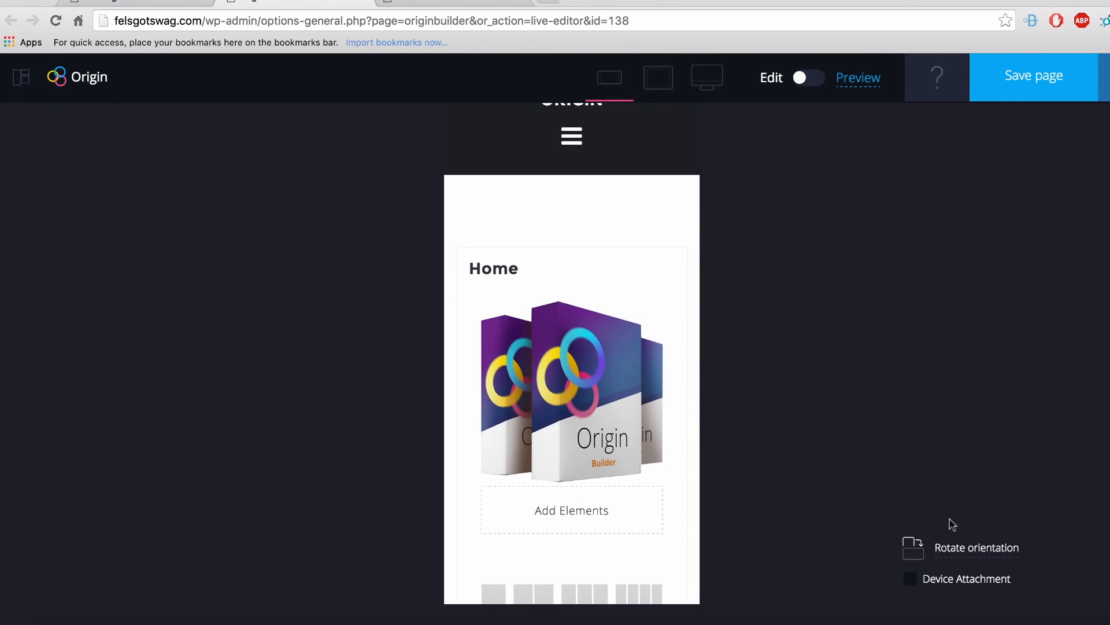
click(994, 552)
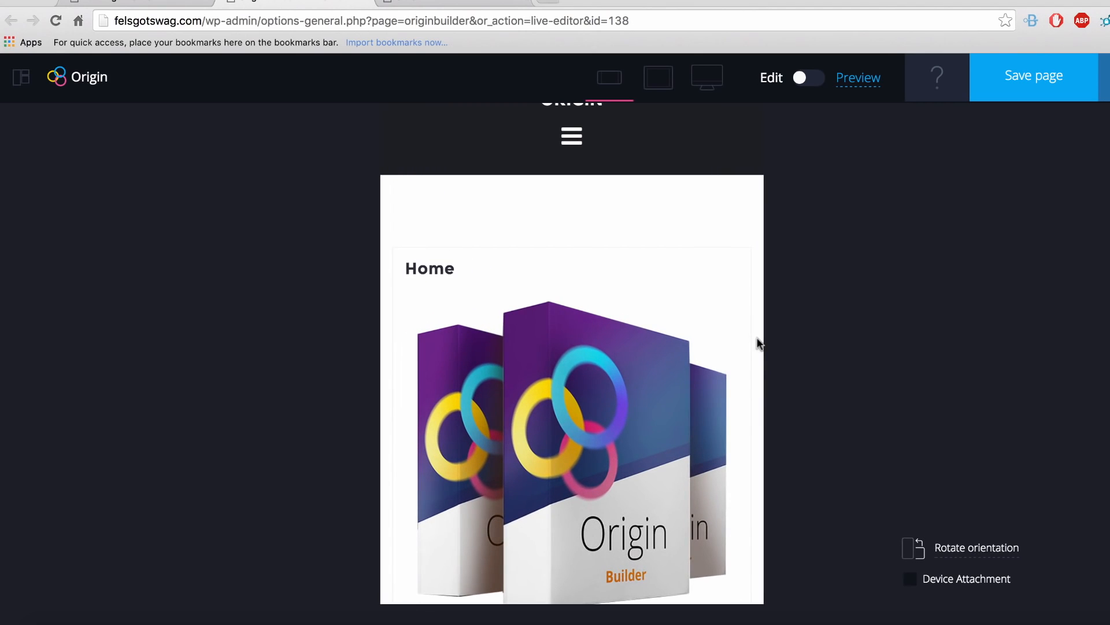
Preview the page inside mobile and tablet device frames, rotate their orientation, and return to desktop view.
click(987, 583)
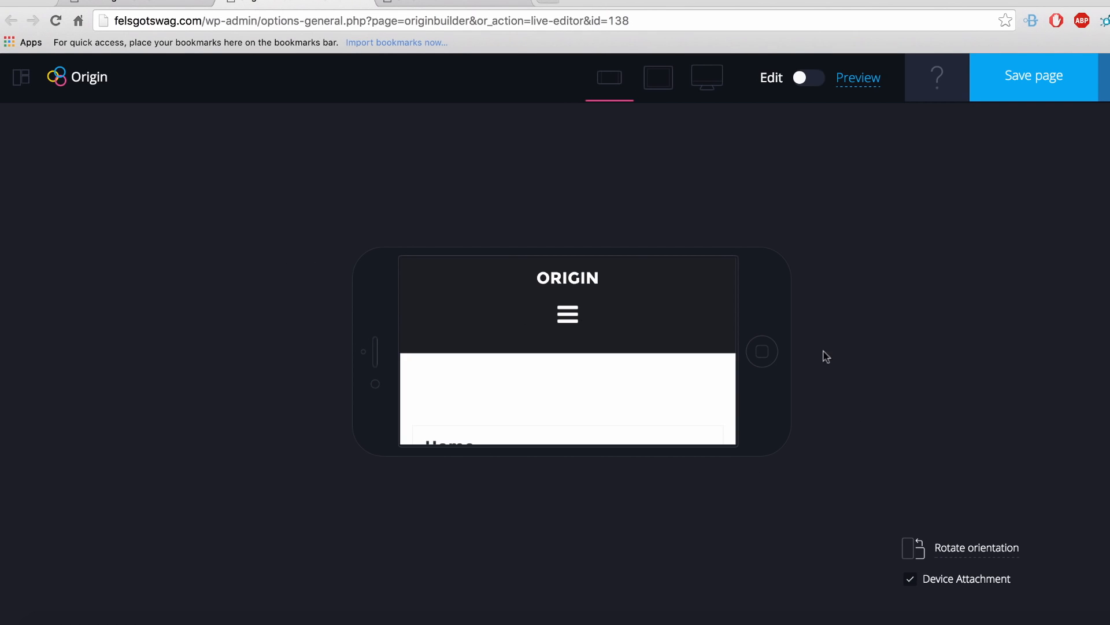
click(989, 556)
click(983, 578)
click(1067, 591)
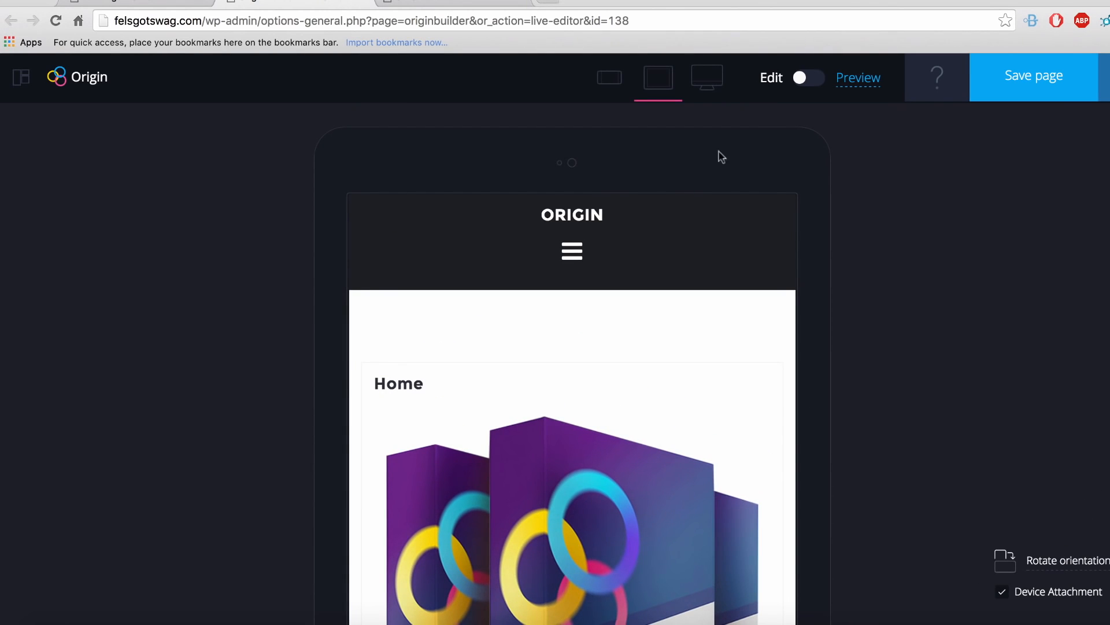
click(1038, 559)
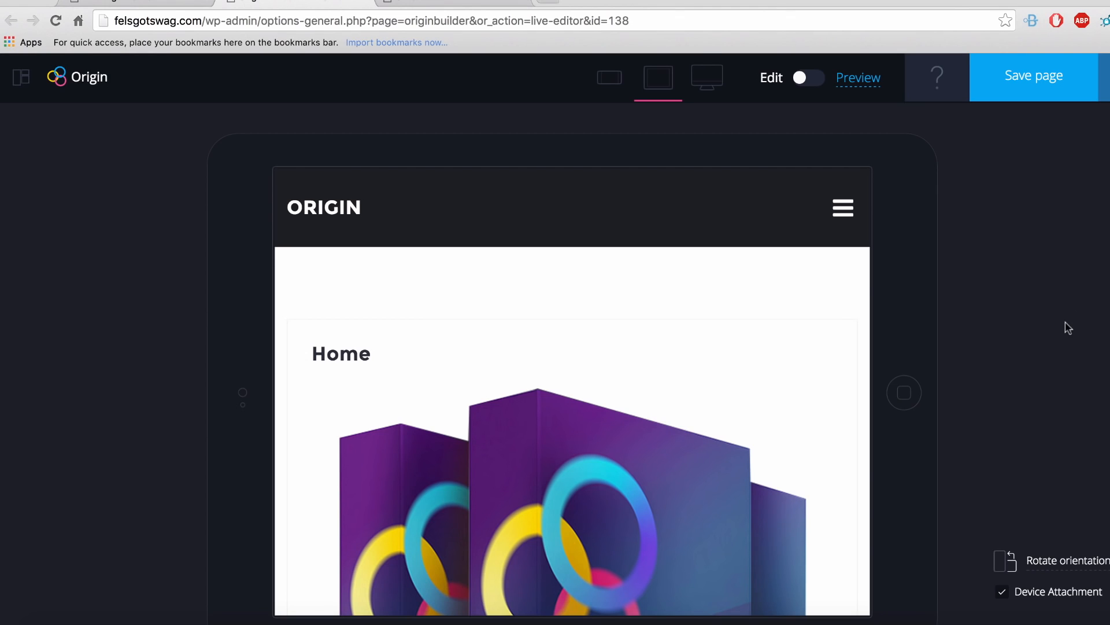
click(708, 82)
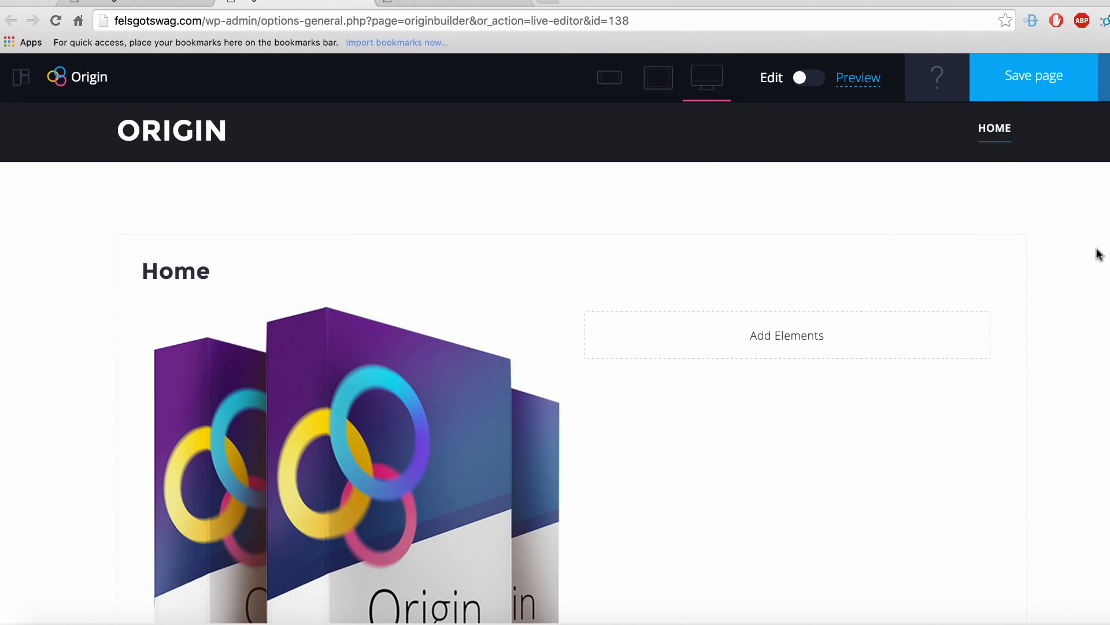
Switch to the image editor to check the page layout wireframe, and return to the browser.
scroll(1095, 252, down, 2)
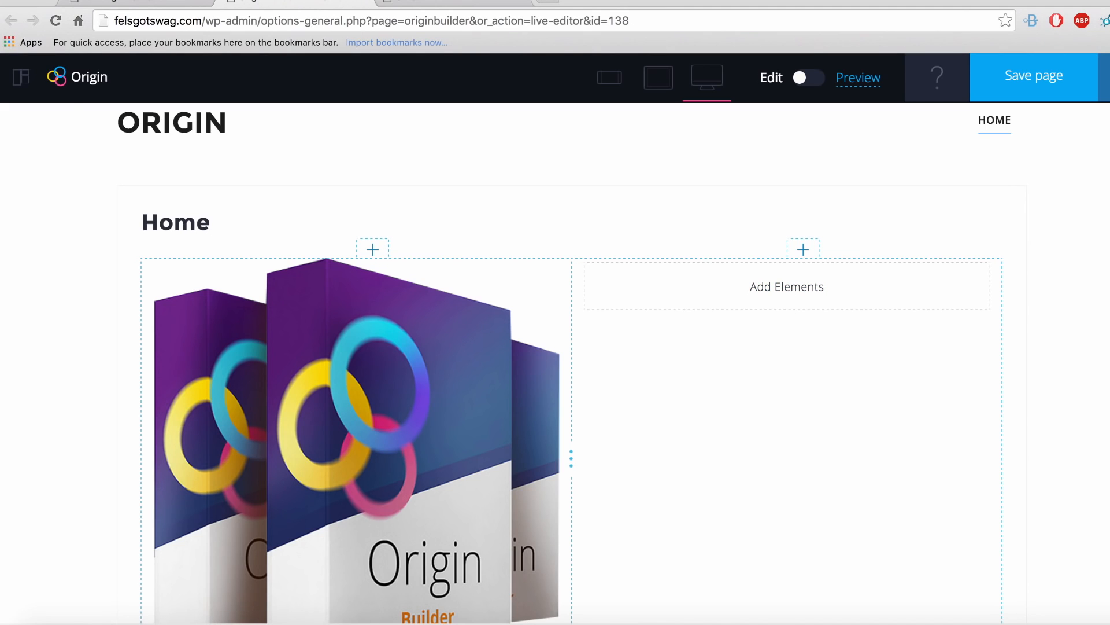
click(565, 614)
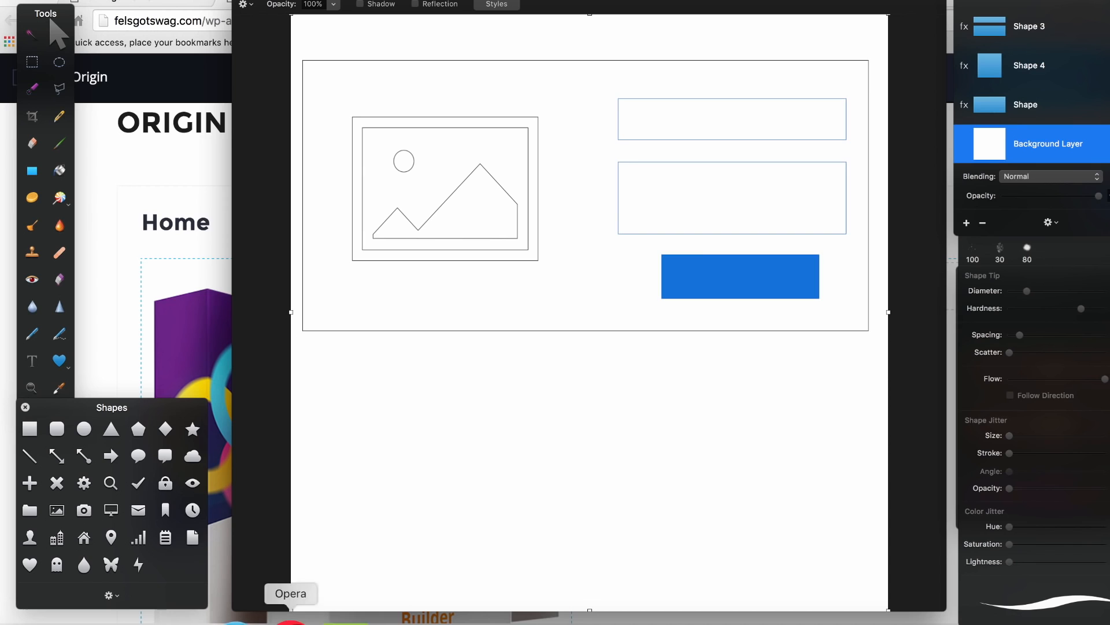
click(218, 617)
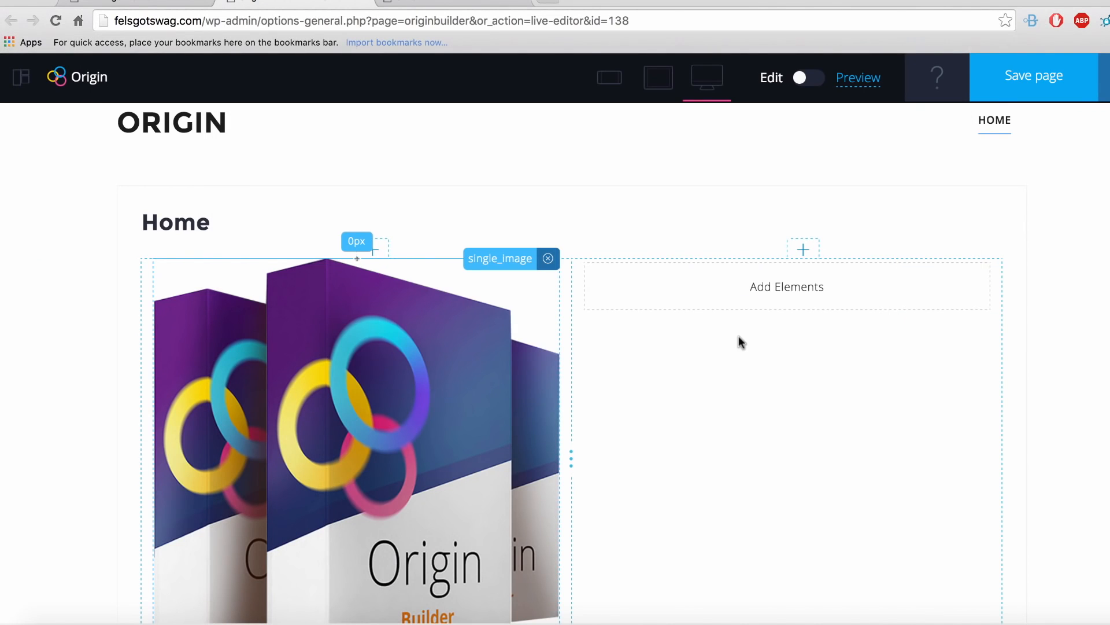
Add a Text element to the row's second column and replace its sample text with "Origin Builder".
click(787, 292)
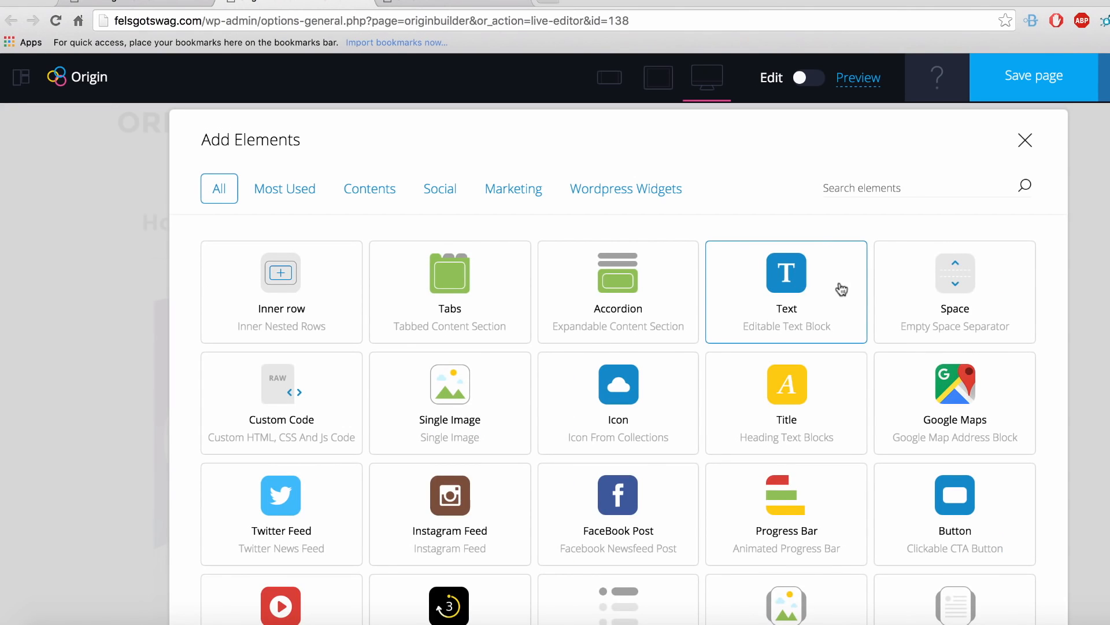
click(789, 295)
triple_click(271, 387)
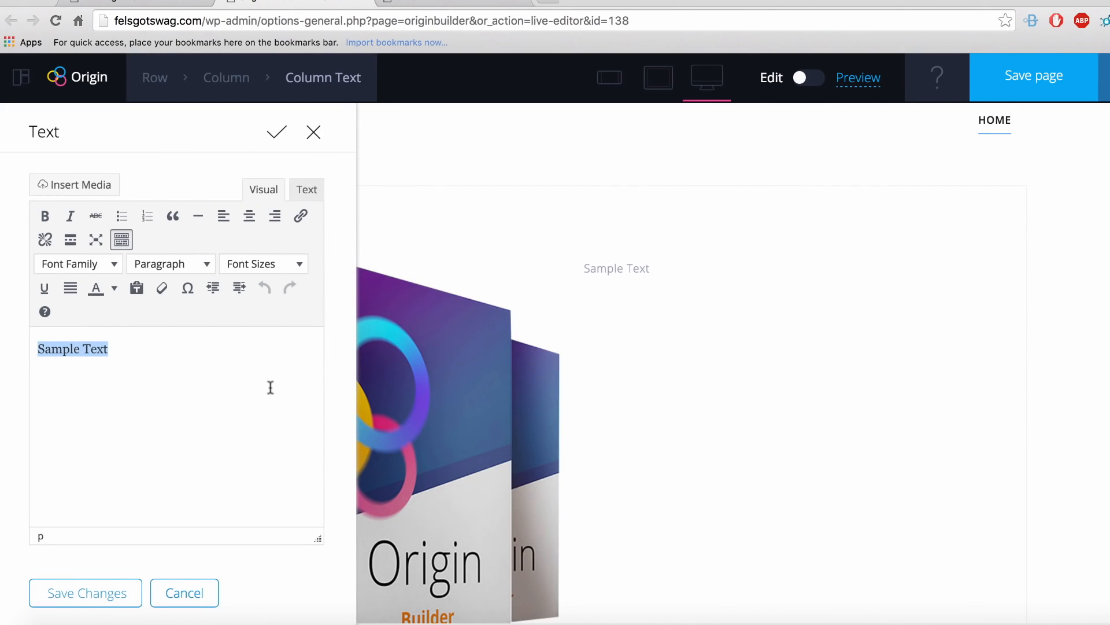
text(Origin Builder)
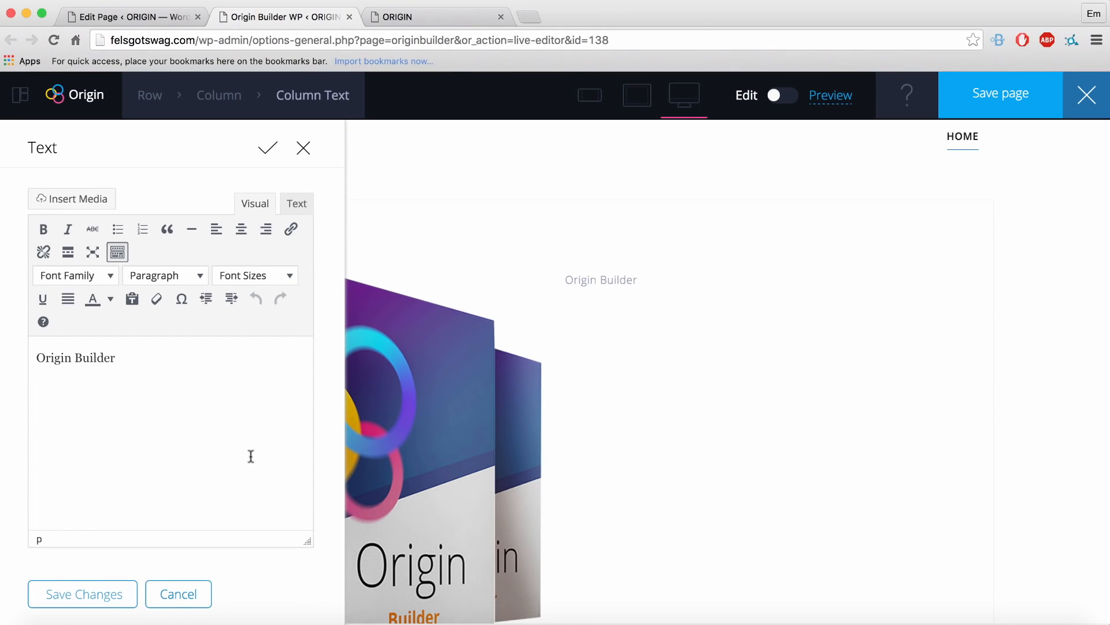
Center the "Origin Builder" text and set its font family to Open Sans.
click(110, 275)
scroll(91, 488, down, 10)
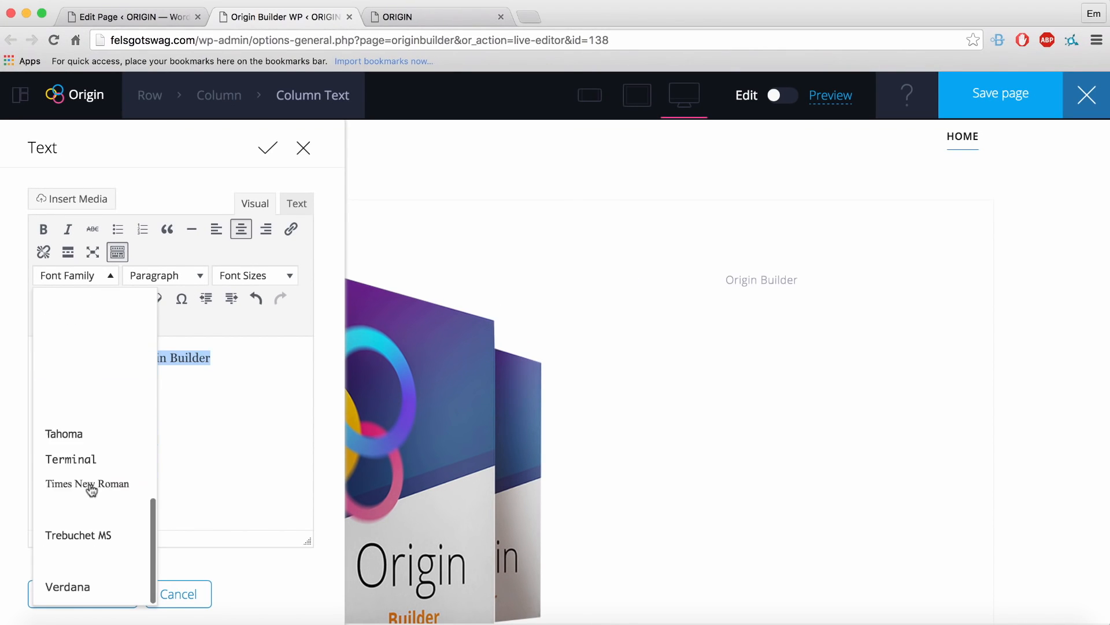
scroll(87, 474, up, 10)
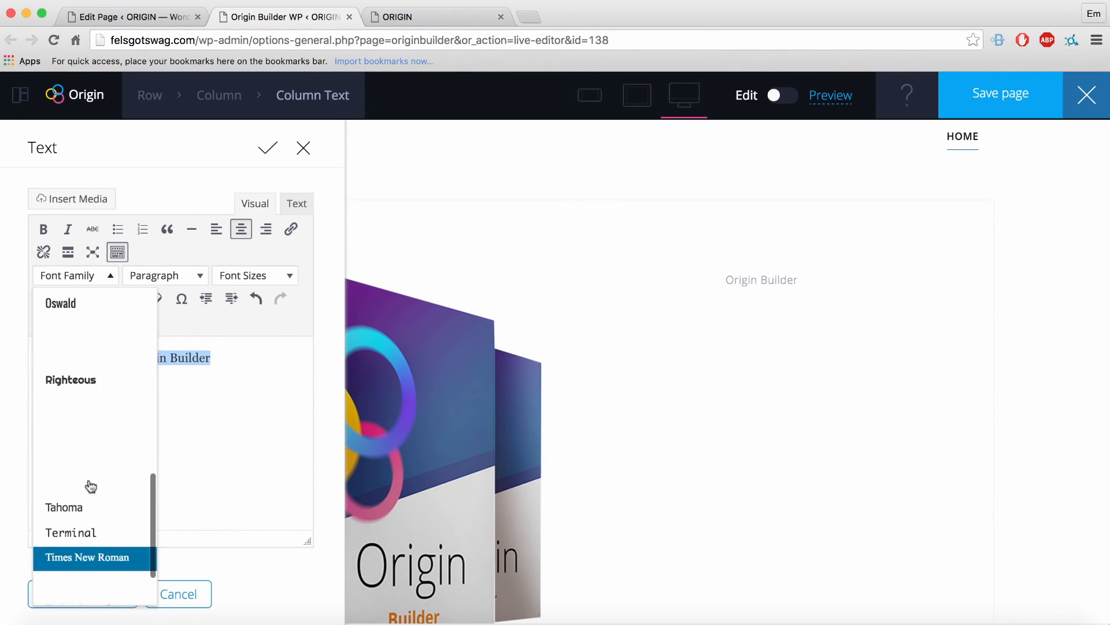
scroll(85, 458, up, 2)
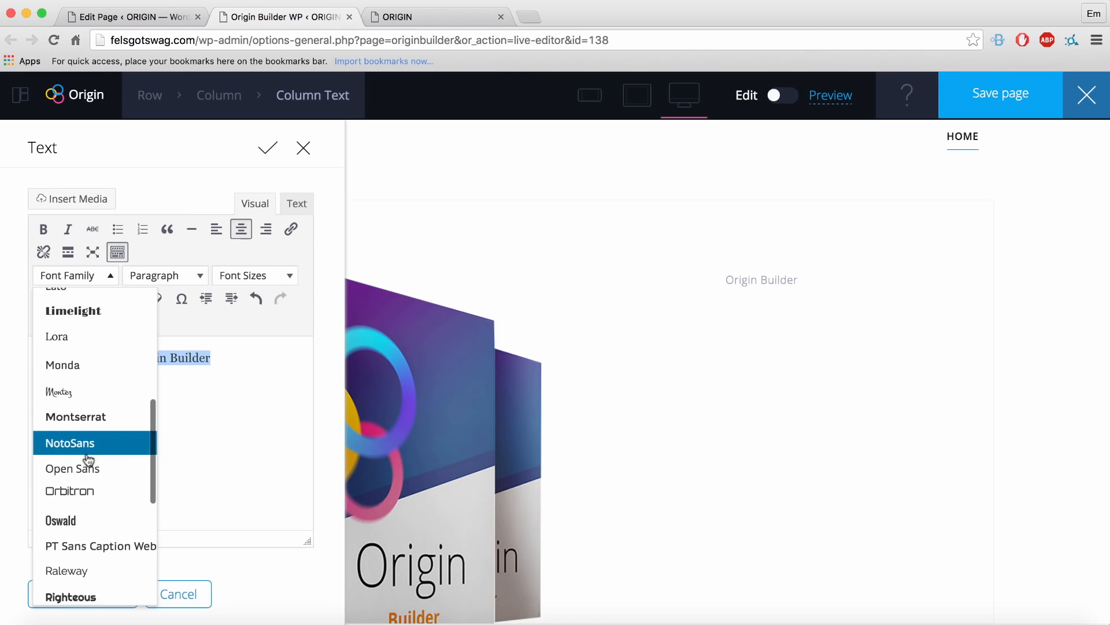
scroll(87, 458, down, 5)
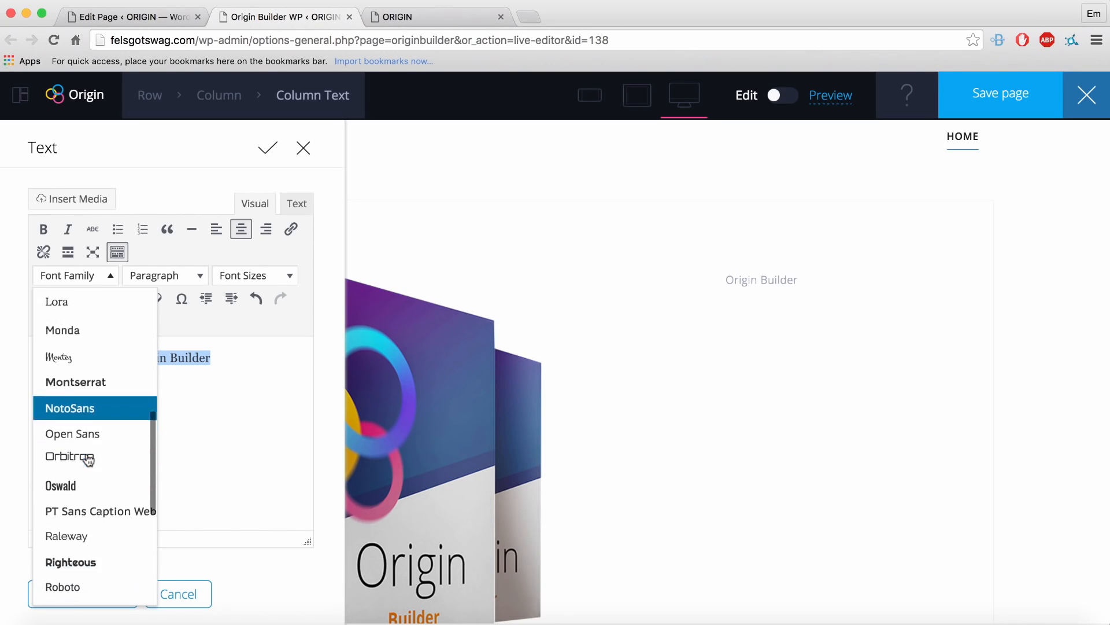
click(87, 325)
Set the "Origin Builder" text's font size to 40px and save the Text element.
click(272, 276)
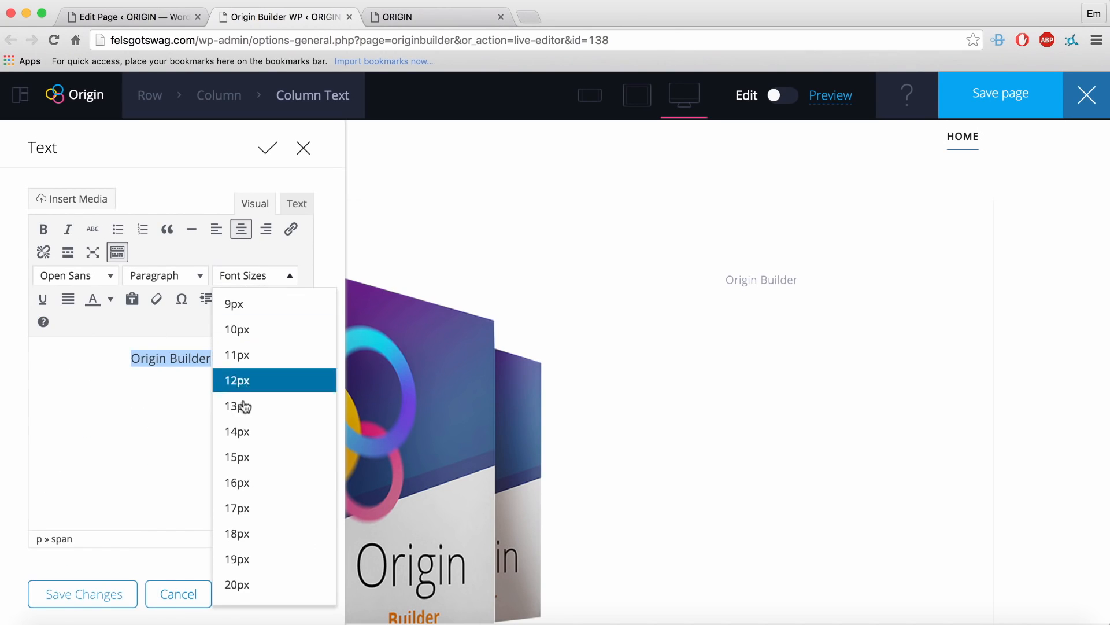
scroll(263, 500, down, 2)
scroll(264, 500, down, 8)
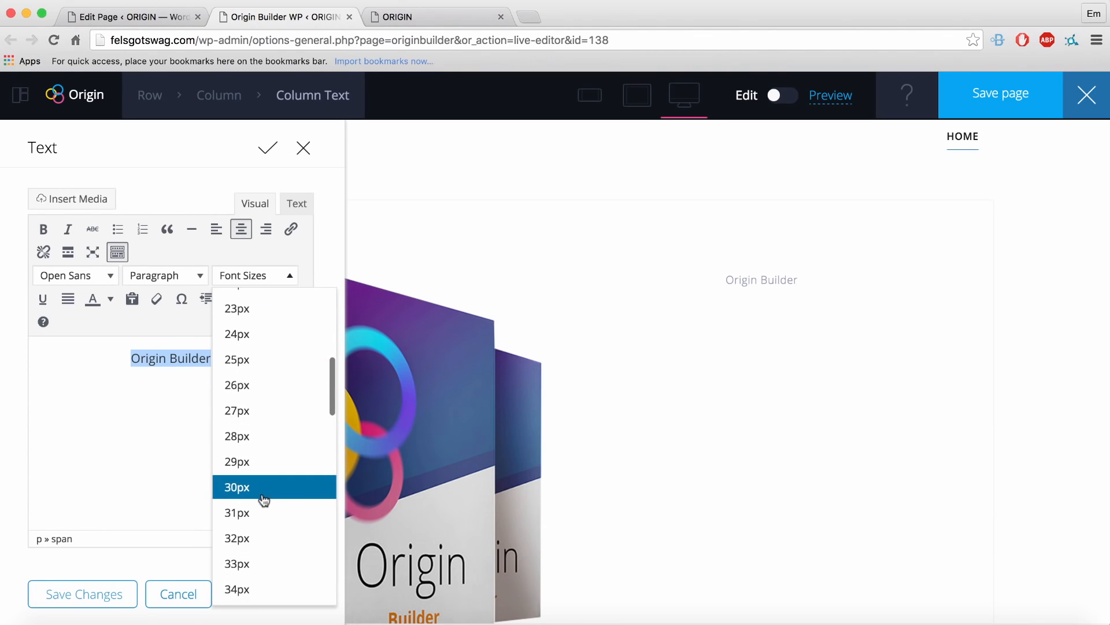
click(264, 488)
click(110, 299)
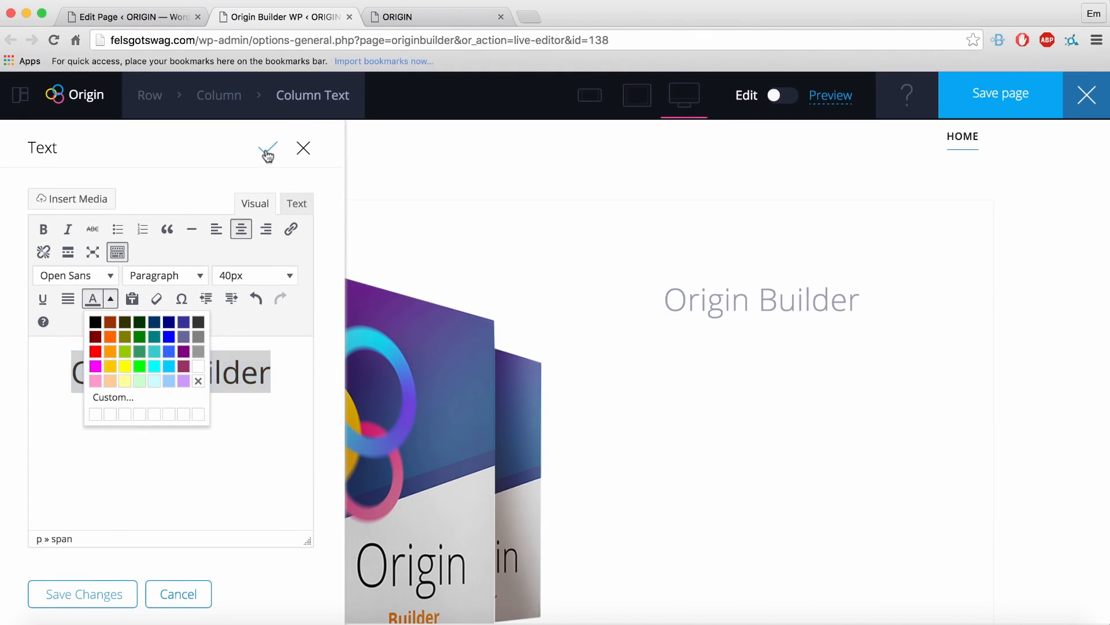
click(268, 151)
scroll(838, 339, down, 2)
scroll(838, 339, up, 2)
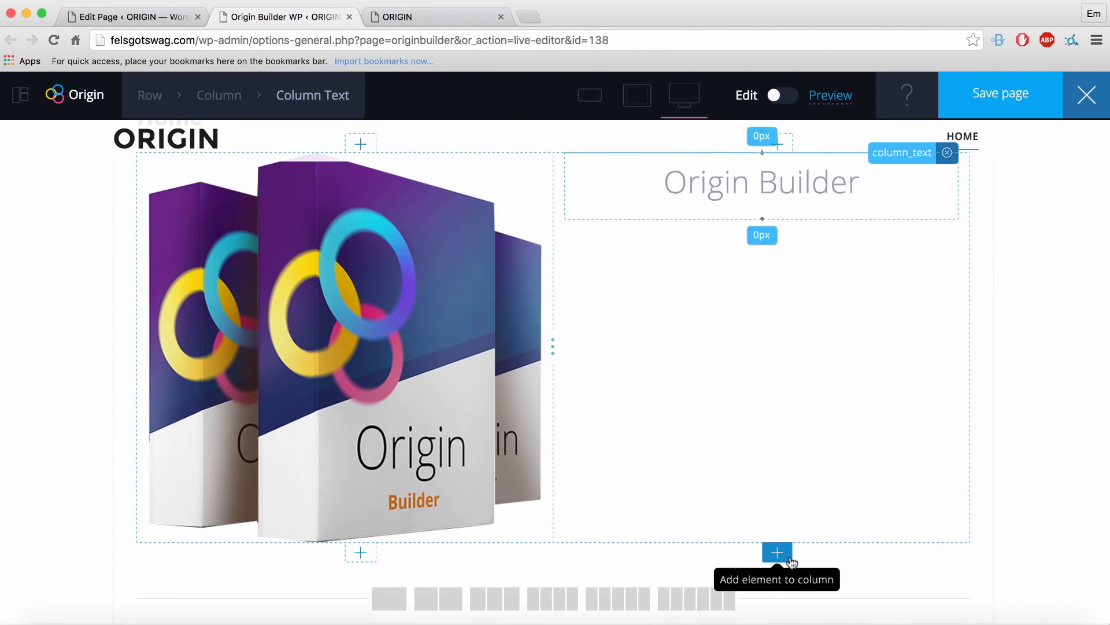
scroll(790, 559, up, 3)
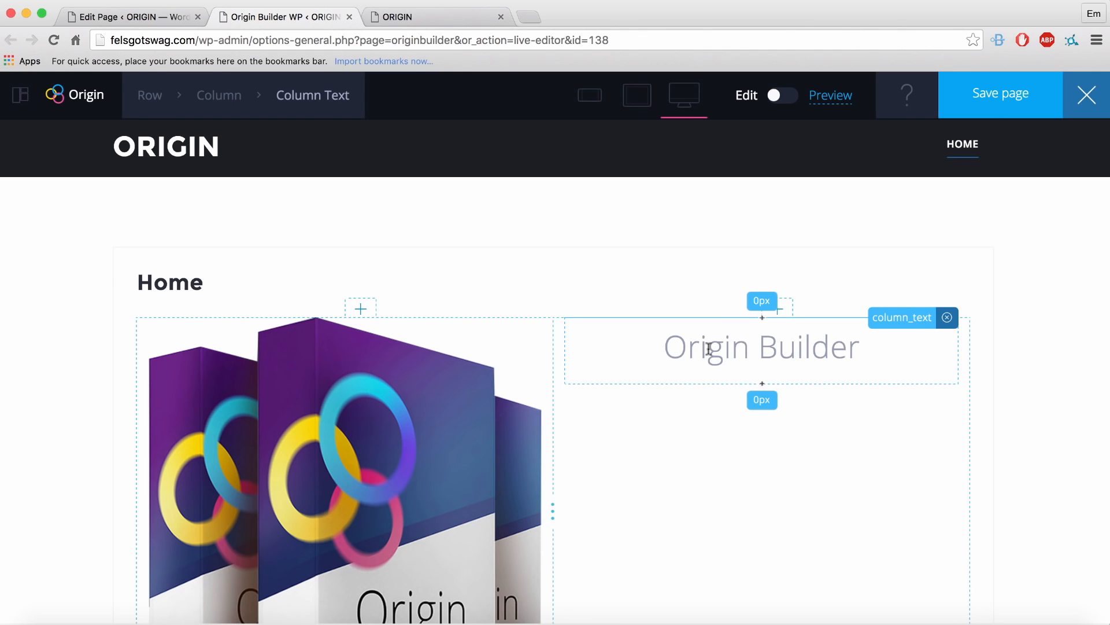
scroll(819, 457, down, 6)
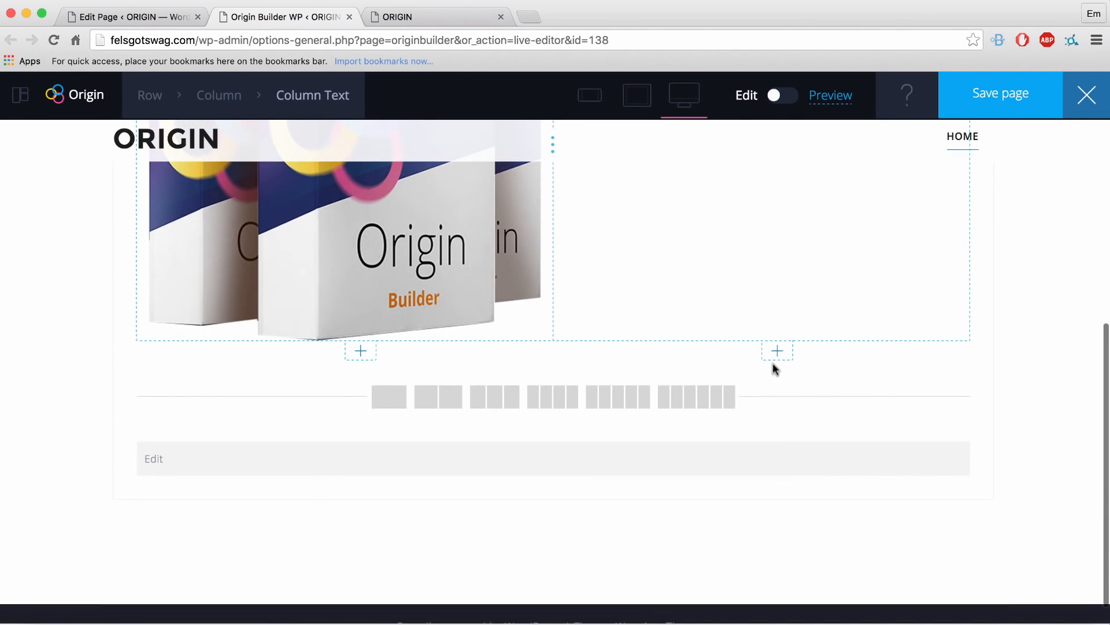
scroll(746, 419, up, 4)
scroll(732, 449, up, 1)
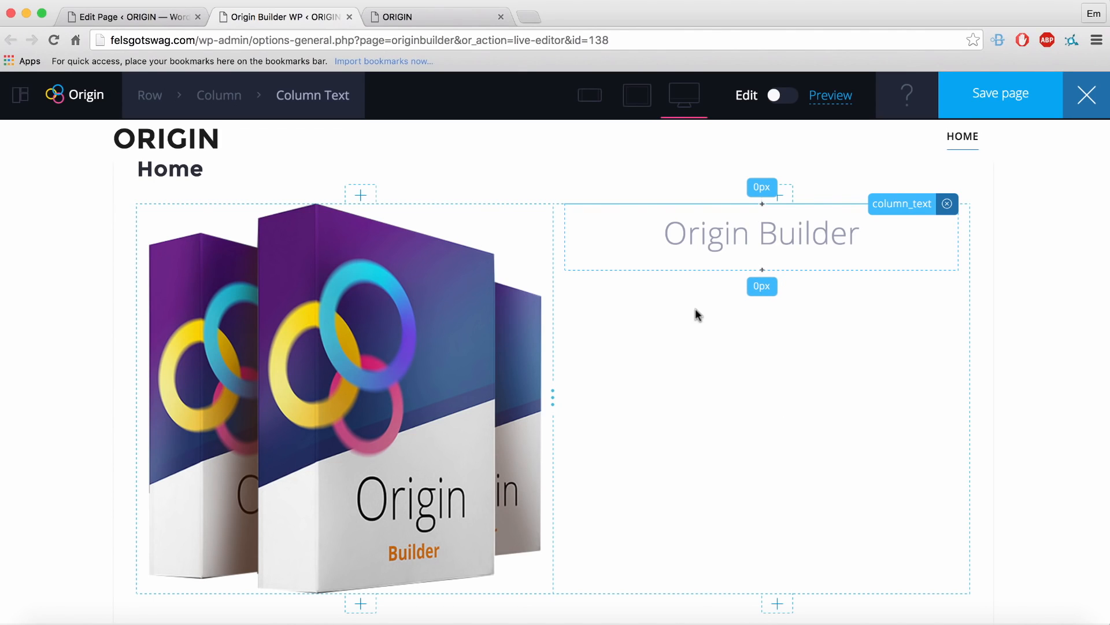
Duplicate the "Origin Builder" Text element in the row's second column.
scroll(812, 501, down, 3)
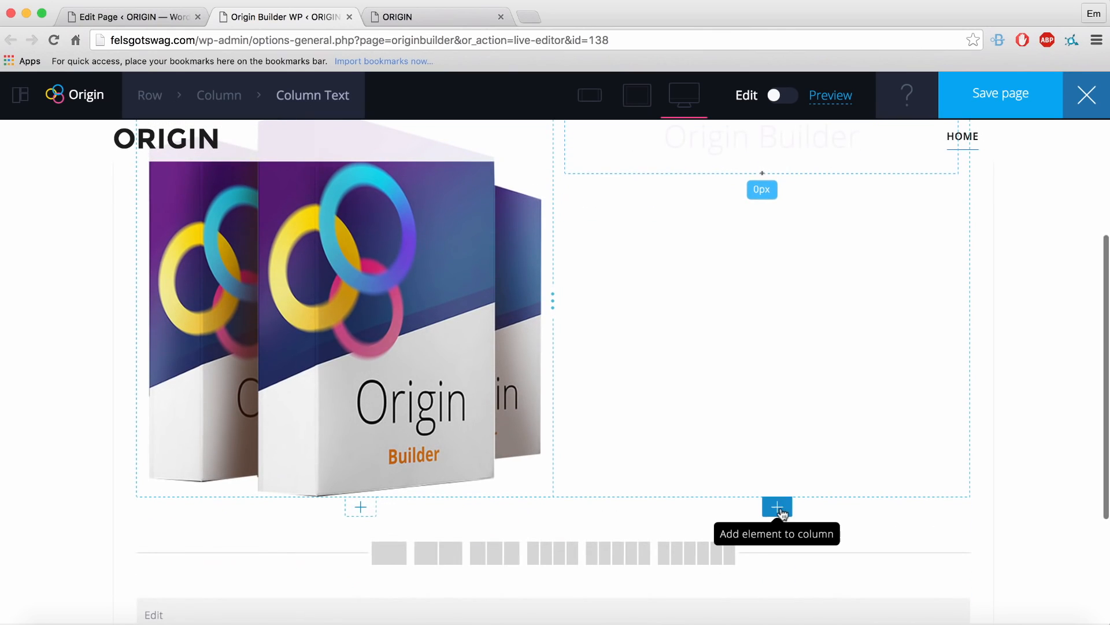
scroll(782, 512, up, 1)
scroll(782, 514, down, 1)
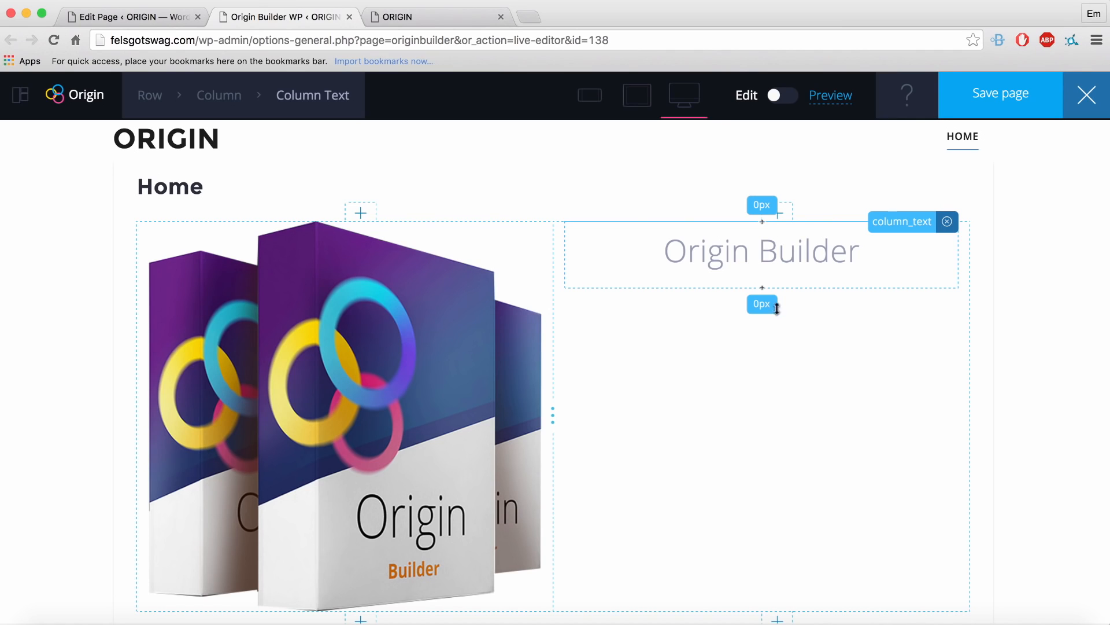
mouse_move(311, 96)
mouse_move(219, 101)
mouse_move(164, 97)
click(306, 213)
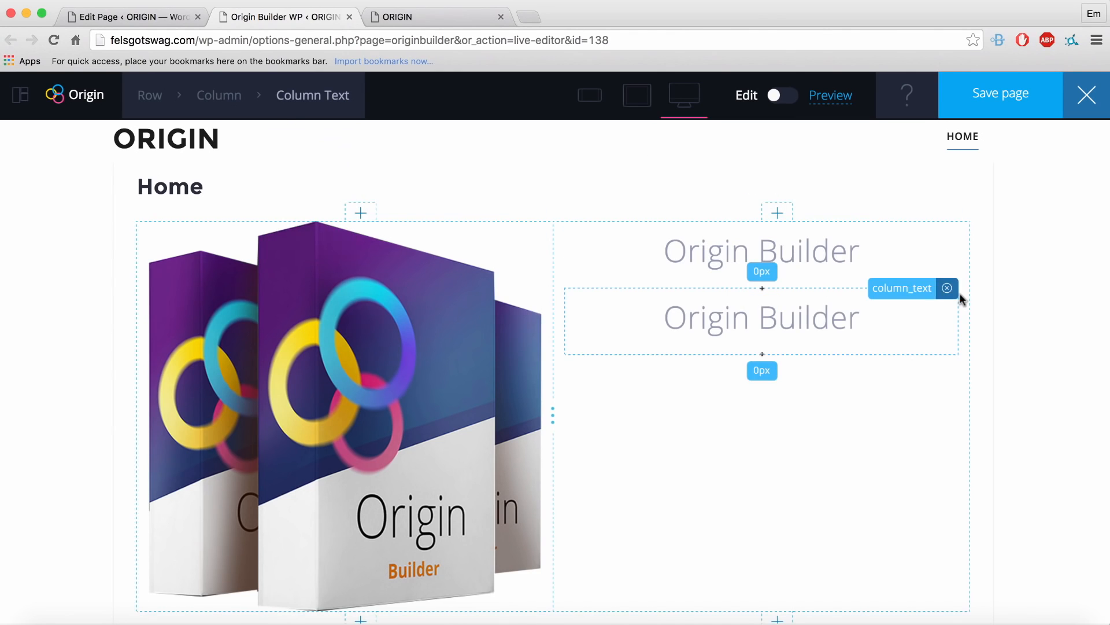
Replace the duplicate's text with "Build beautiful websites in minutes using world's most powerful Wordpress plugin" on two lines at 20px and save the element.
click(933, 294)
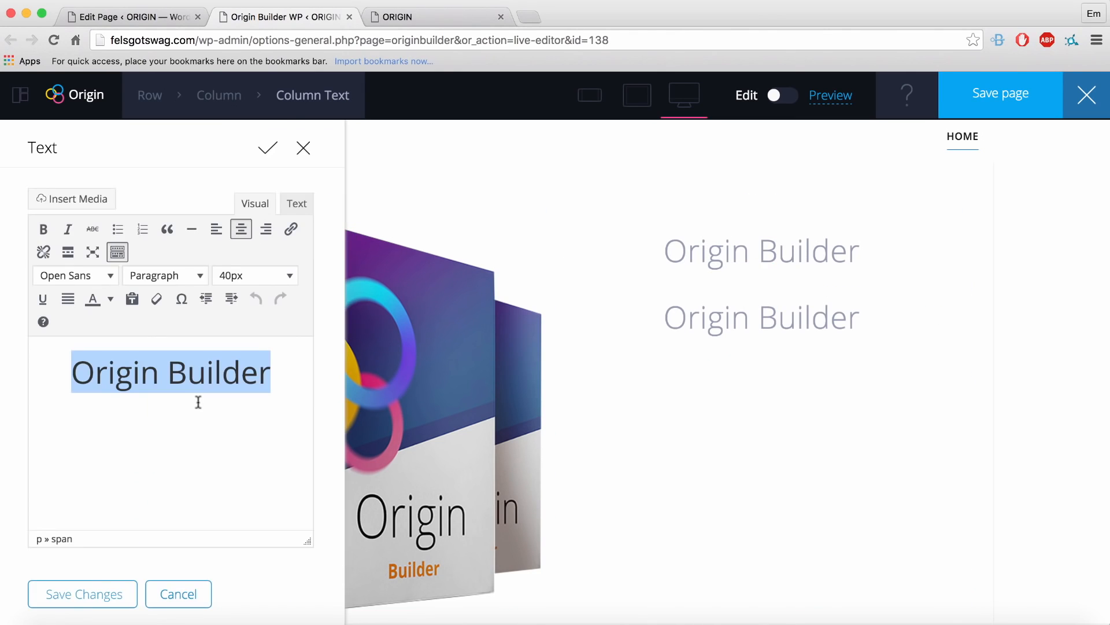
text(Build beautiful websites in minutes using world's most powerful Wordpress plugin)
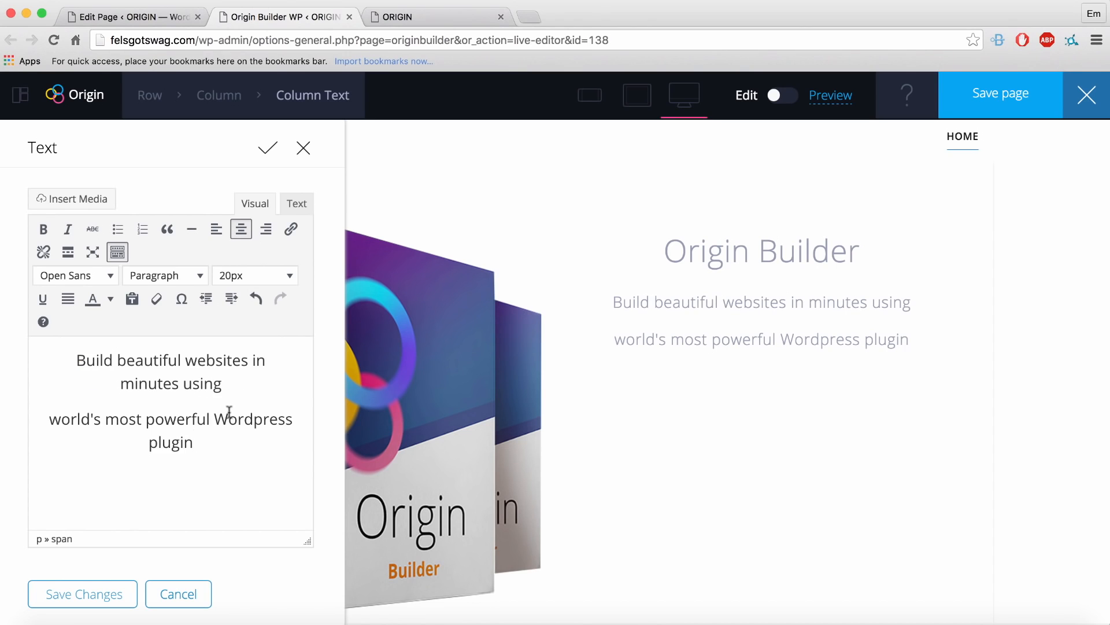
key(super+a)
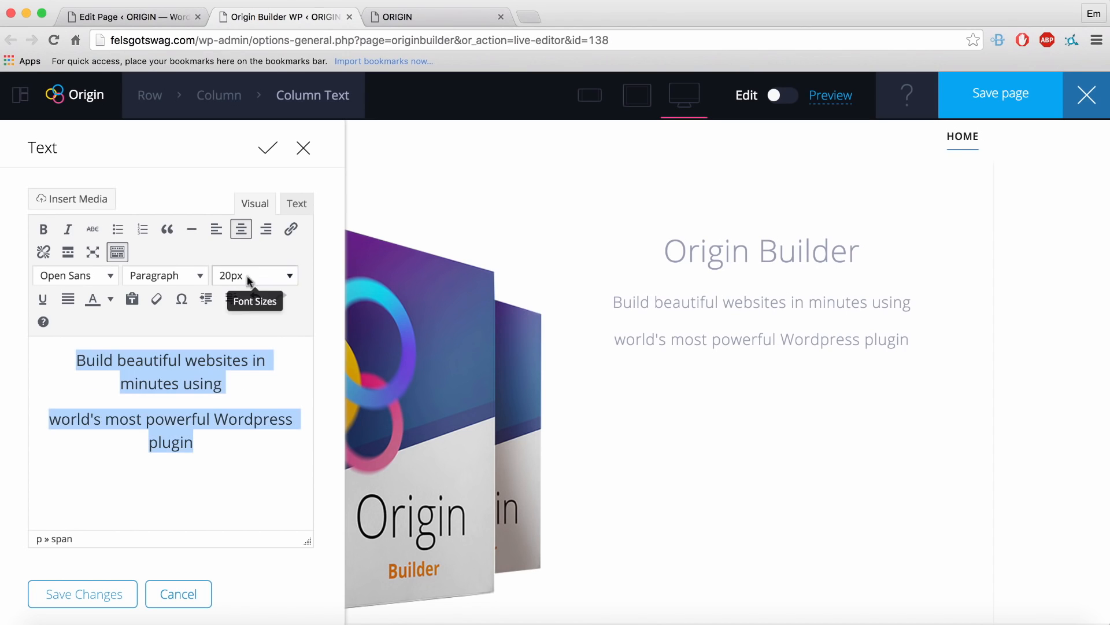
click(83, 596)
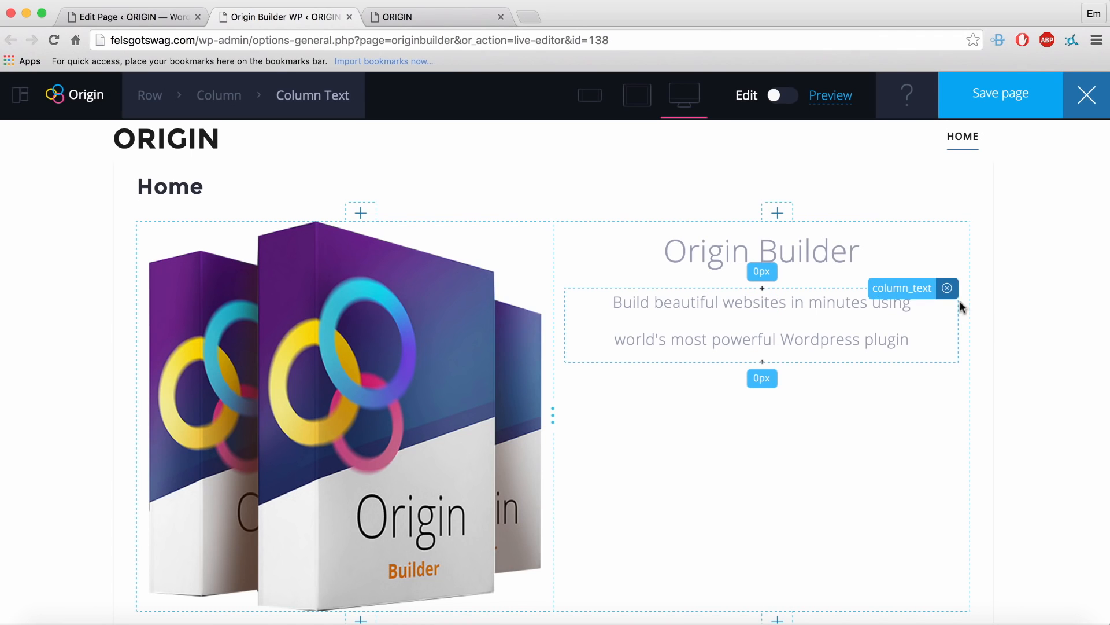
Add a Button element below the texts in the second column and title it "Download it now".
scroll(1029, 306, down, 1)
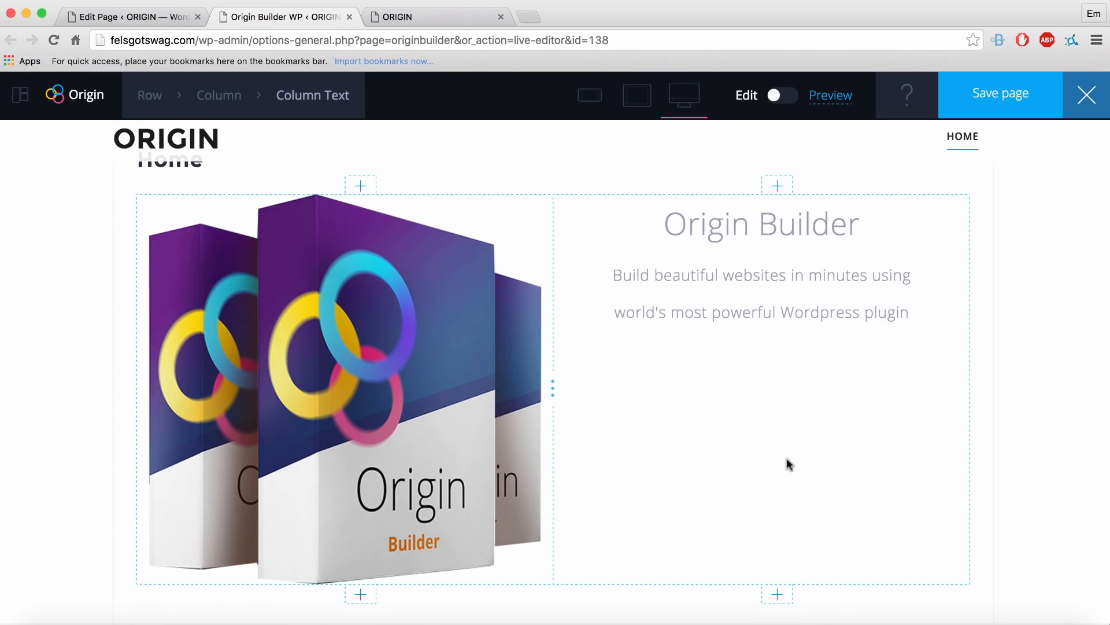
click(777, 594)
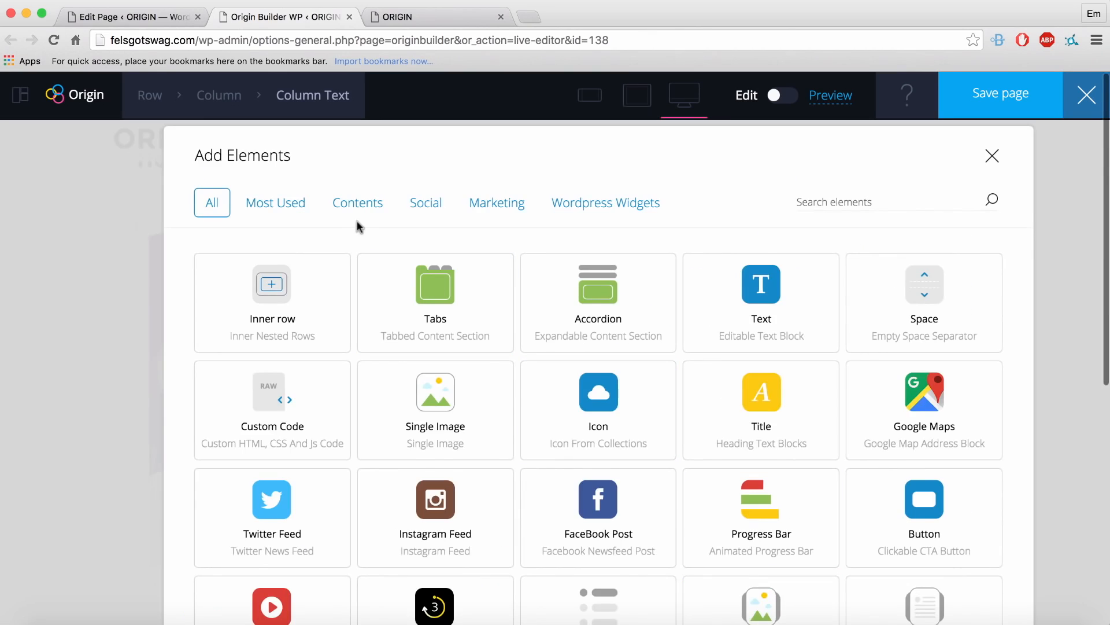
click(935, 509)
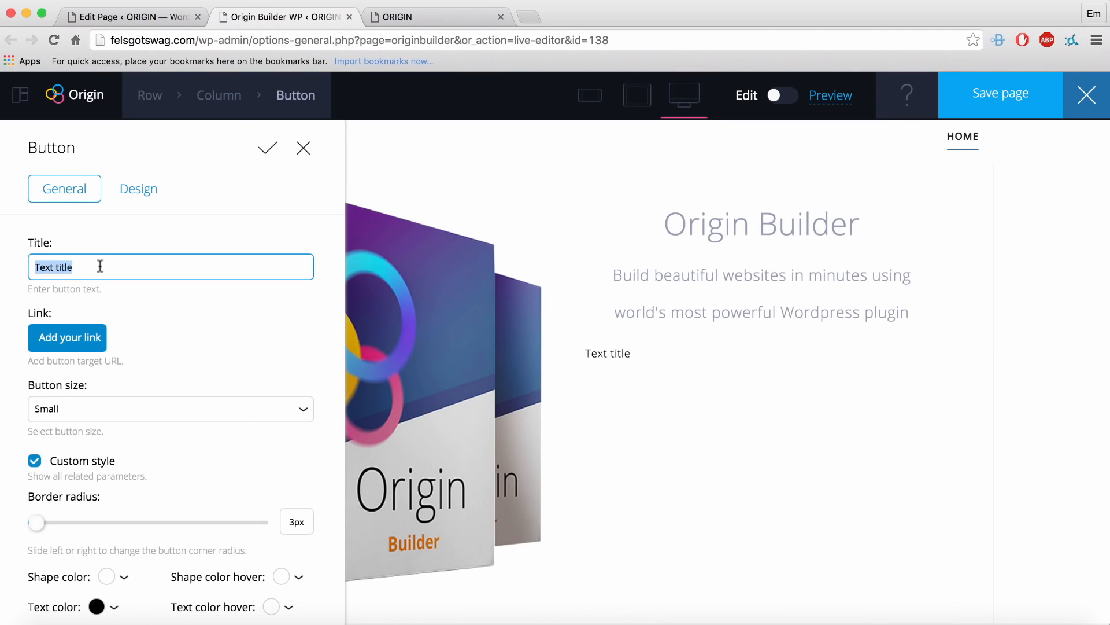
text(Download it now)
Link the "Download it now" button to the existing "Hello world!" post.
click(87, 338)
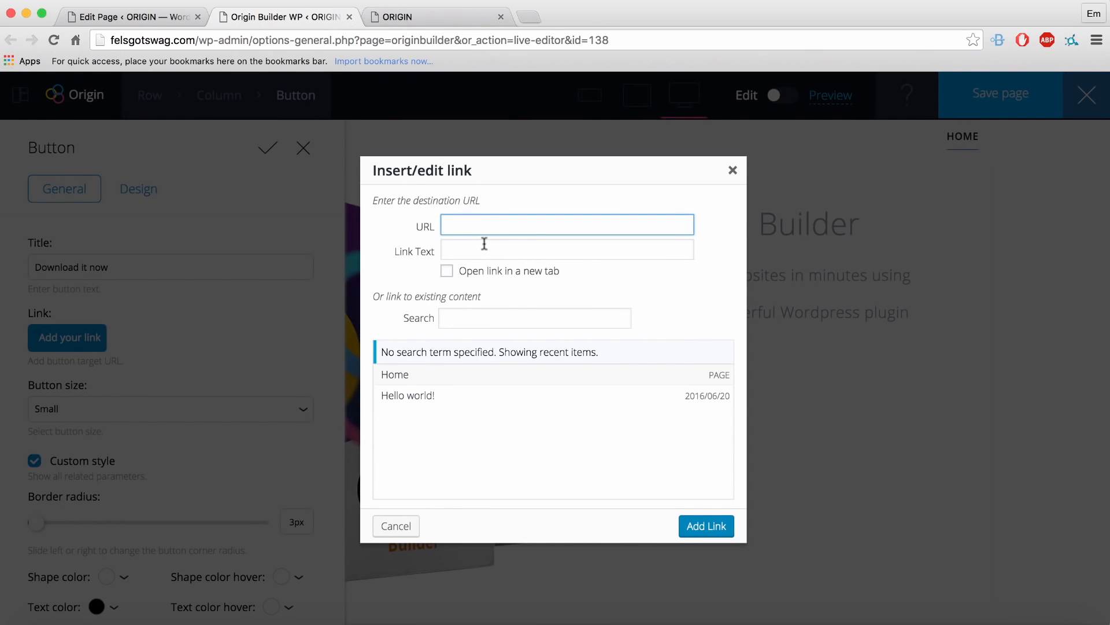
click(412, 399)
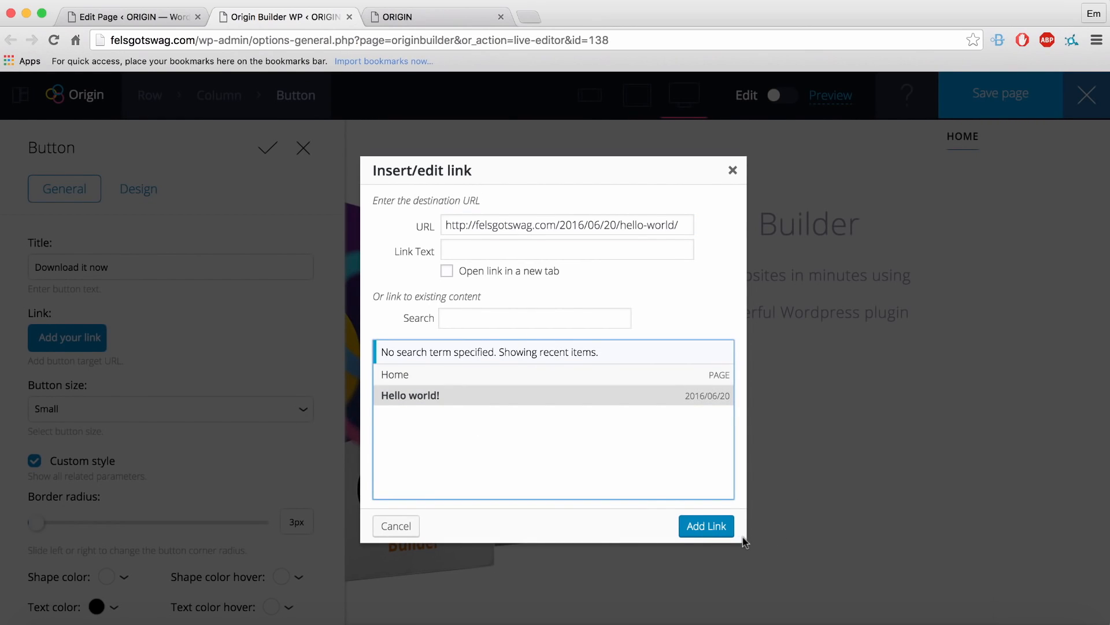
click(703, 534)
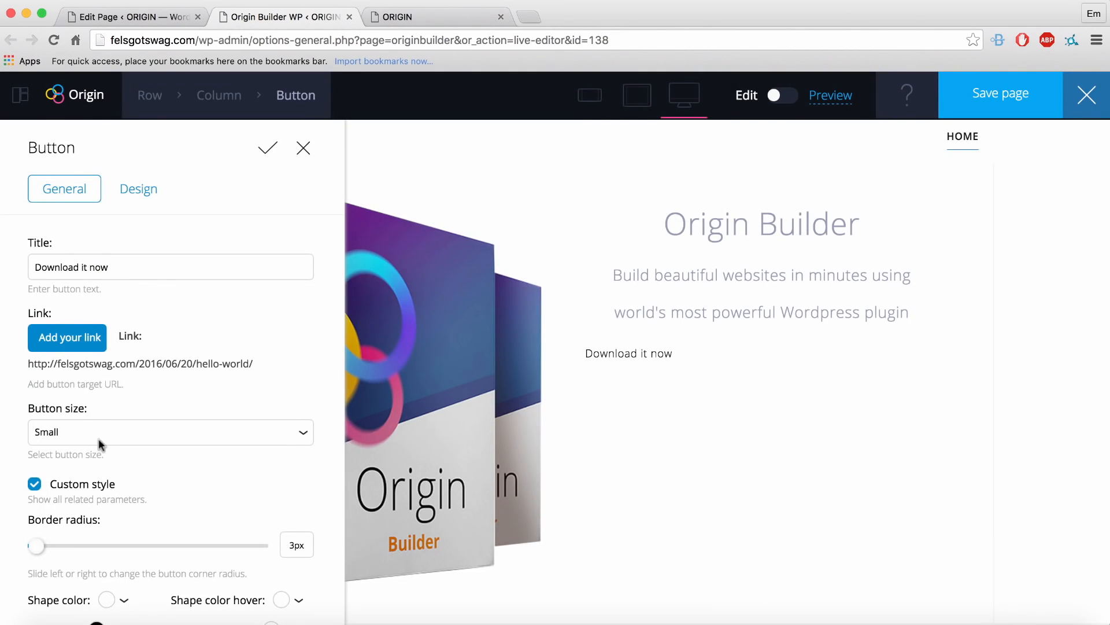
Set the button size to Normal and its border radius to 0px.
scroll(99, 434, down, 3)
click(82, 349)
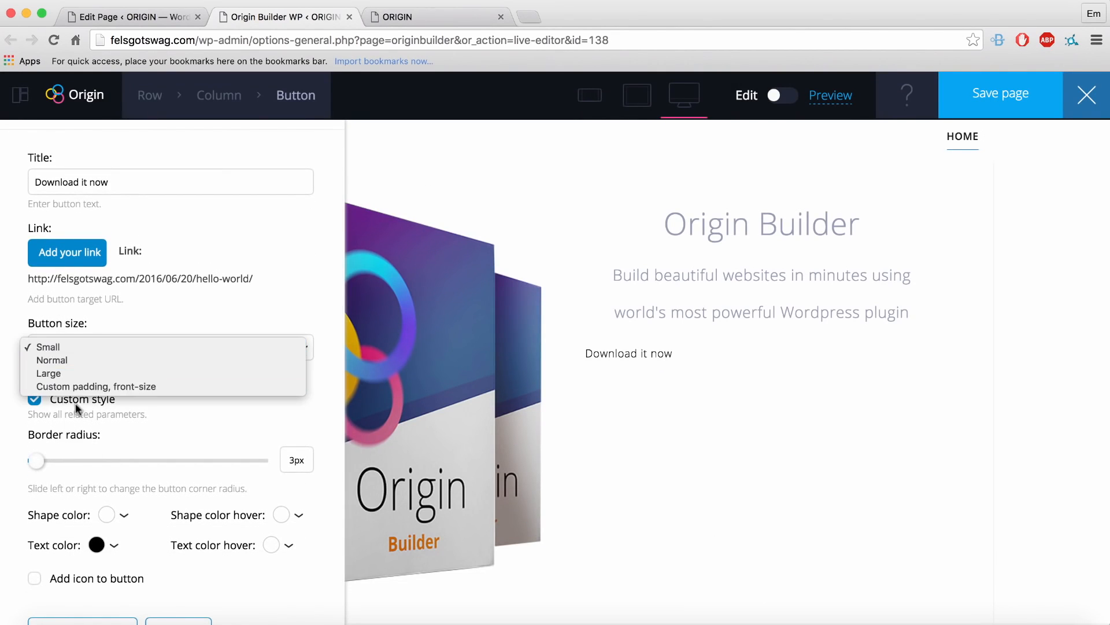
click(60, 361)
scroll(158, 427, down, 2)
drag(39, 422, 2, 419)
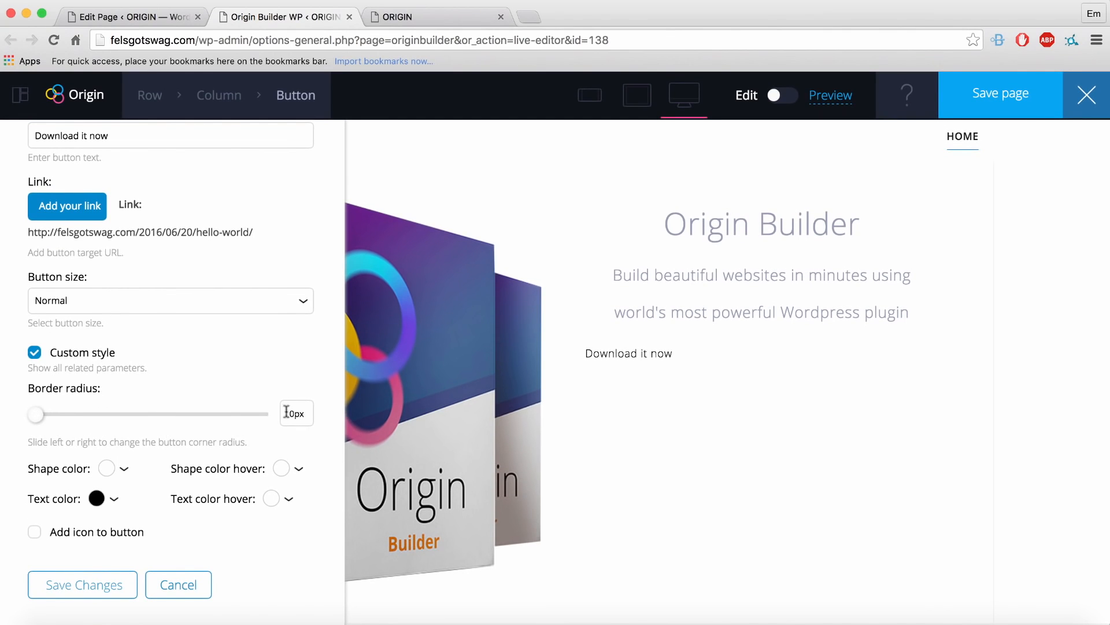
Set the button's shape color to a blue-purple and its text color to white.
click(108, 470)
click(198, 518)
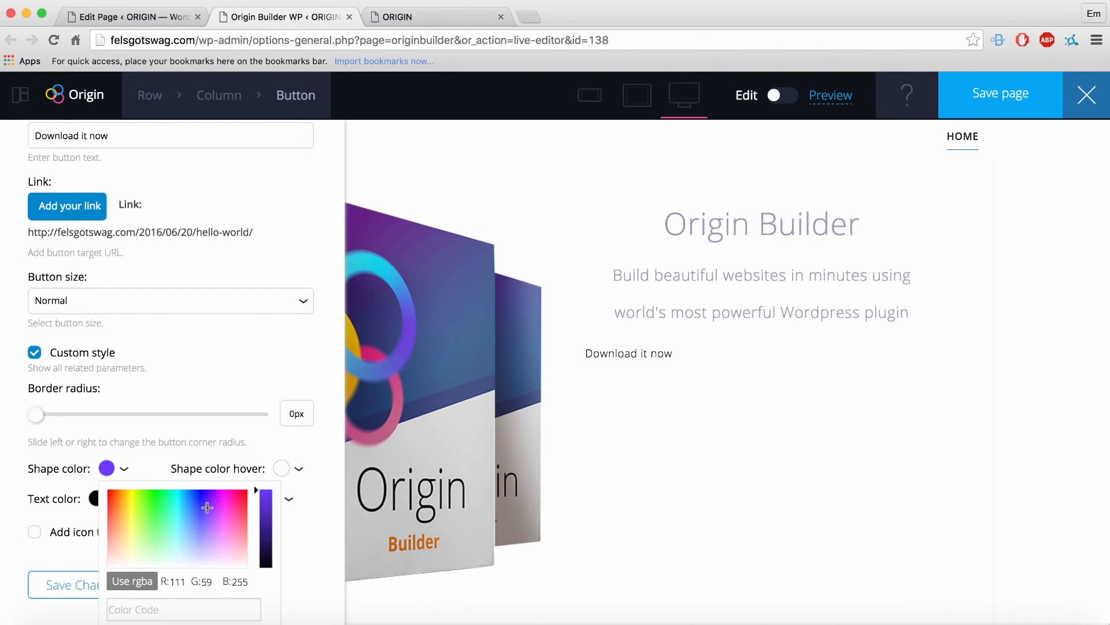
click(97, 502)
click(97, 500)
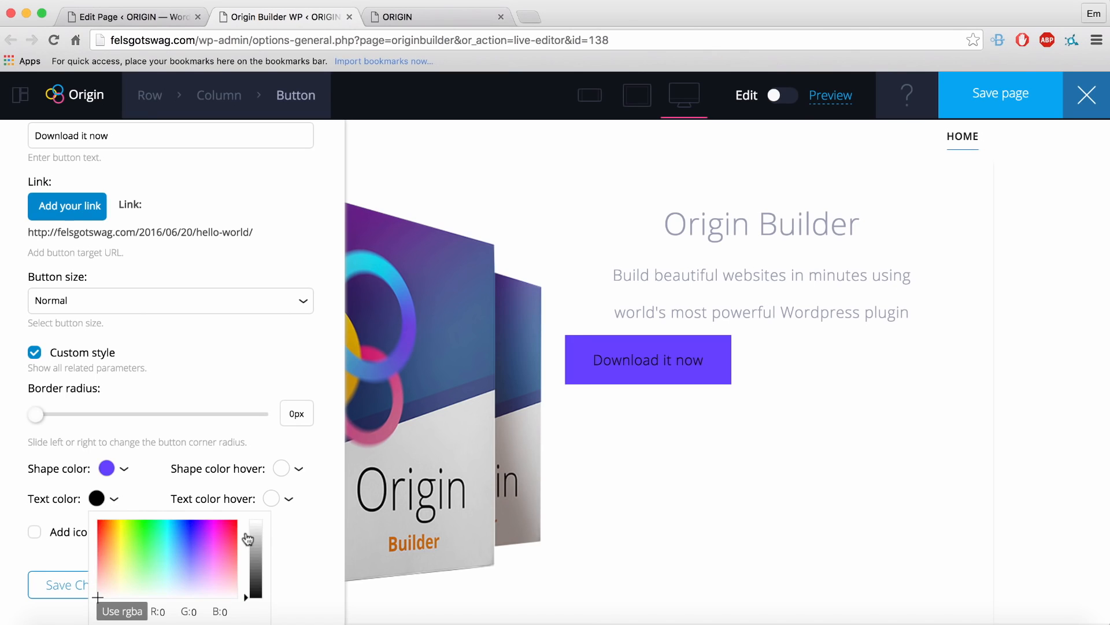
drag(254, 544, 262, 515)
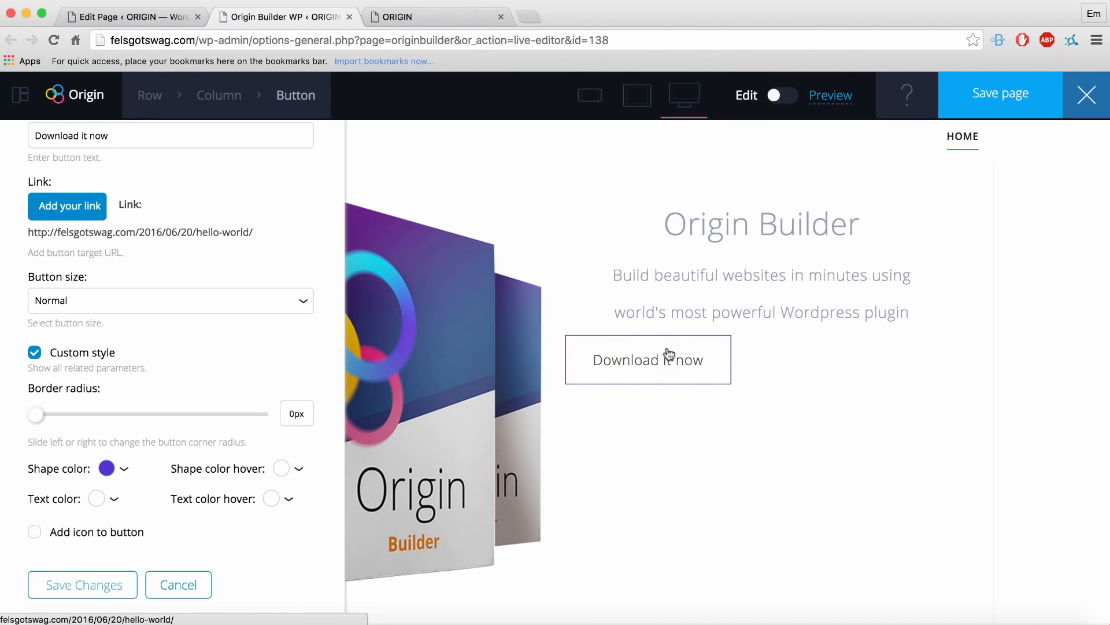
Enable an icon on the button and choose the sl-arrow-down-circle icon.
click(56, 533)
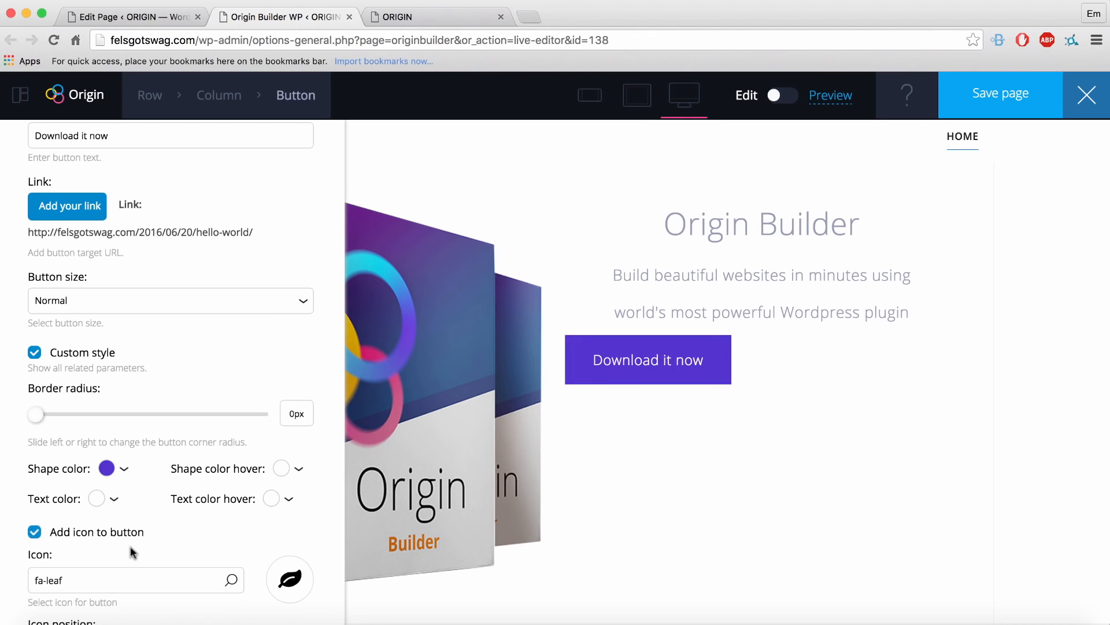
scroll(148, 541, down, 5)
click(135, 461)
scroll(573, 441, down, 2)
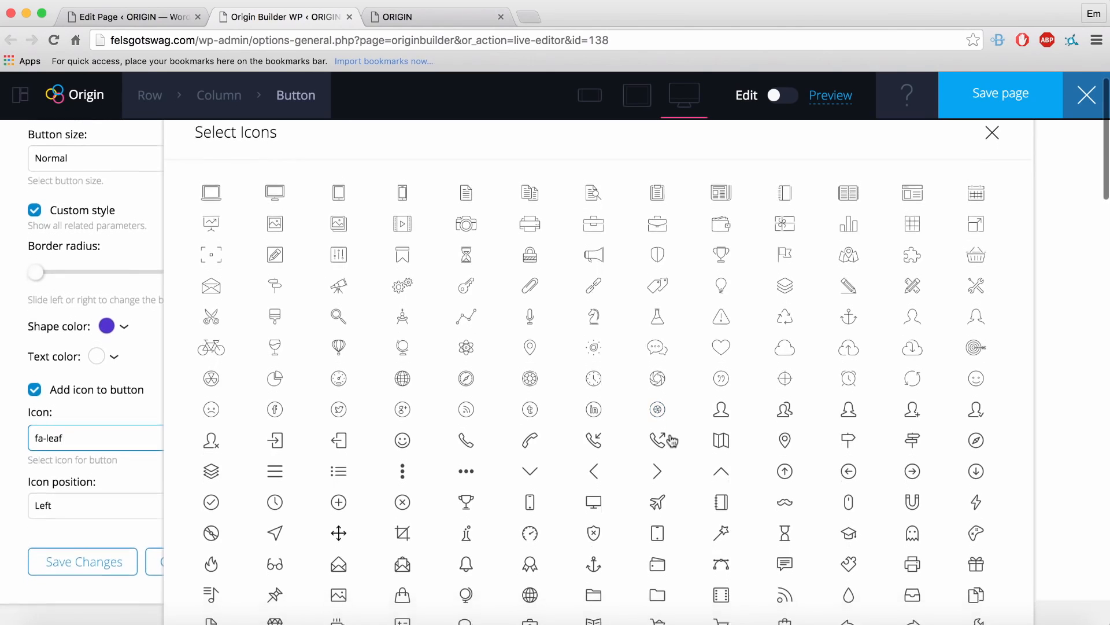
scroll(671, 439, down, 1)
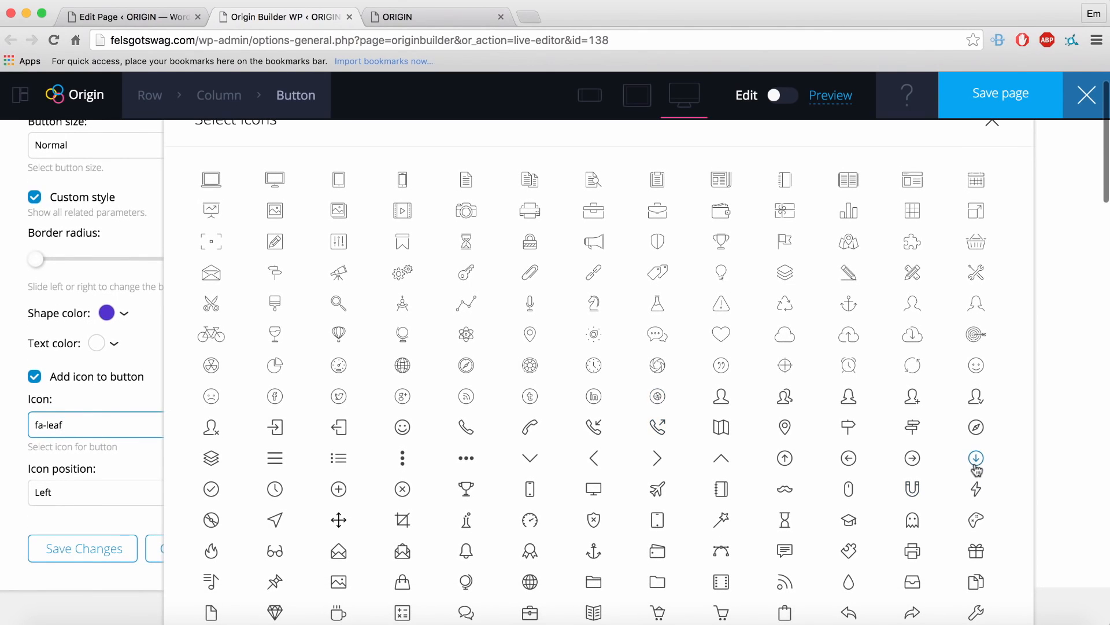
click(976, 459)
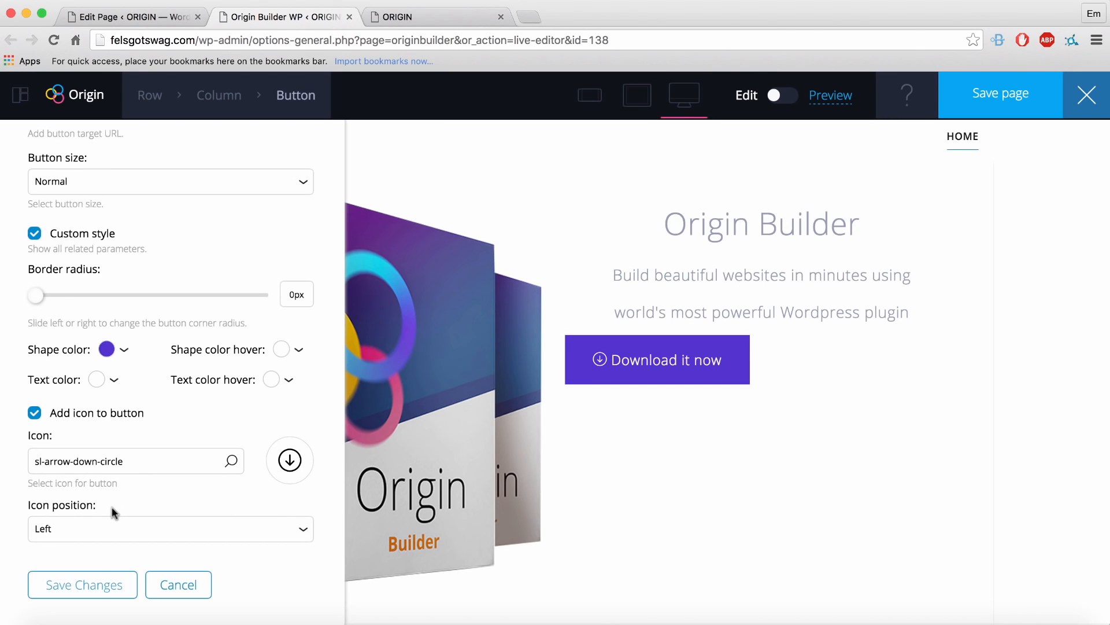
Try the button's icon position at Right, and set it back to Left.
click(69, 531)
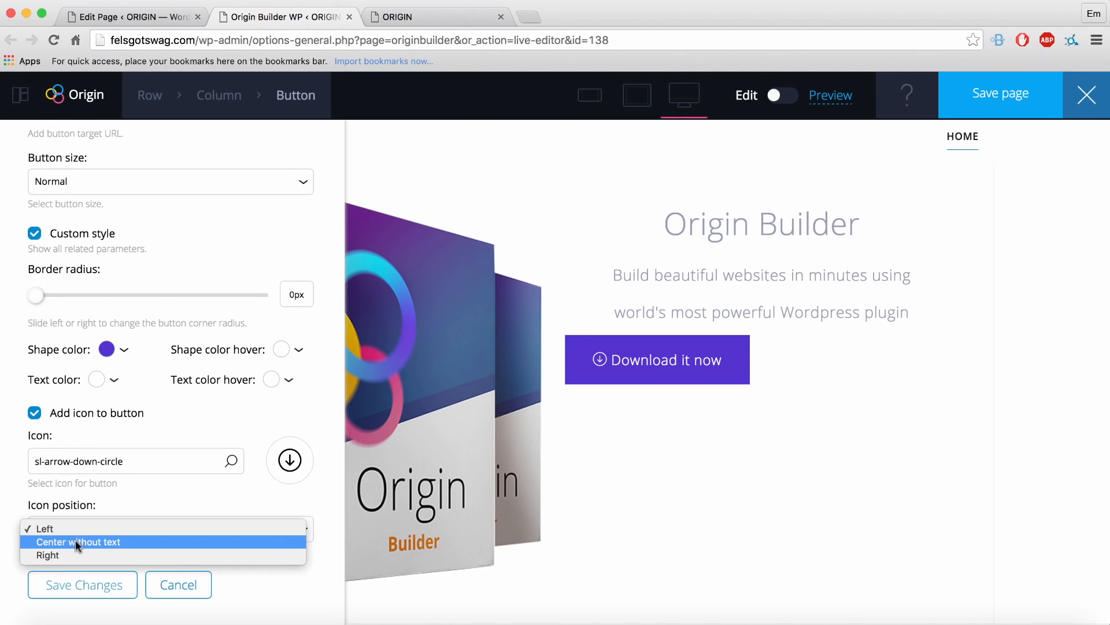
click(60, 554)
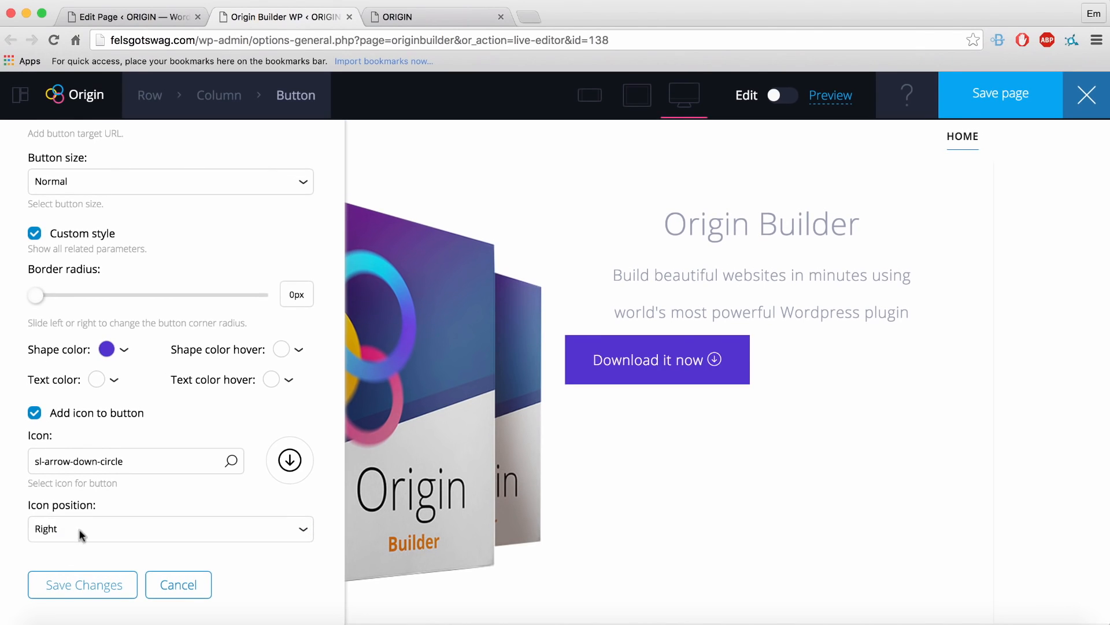
click(81, 535)
click(46, 501)
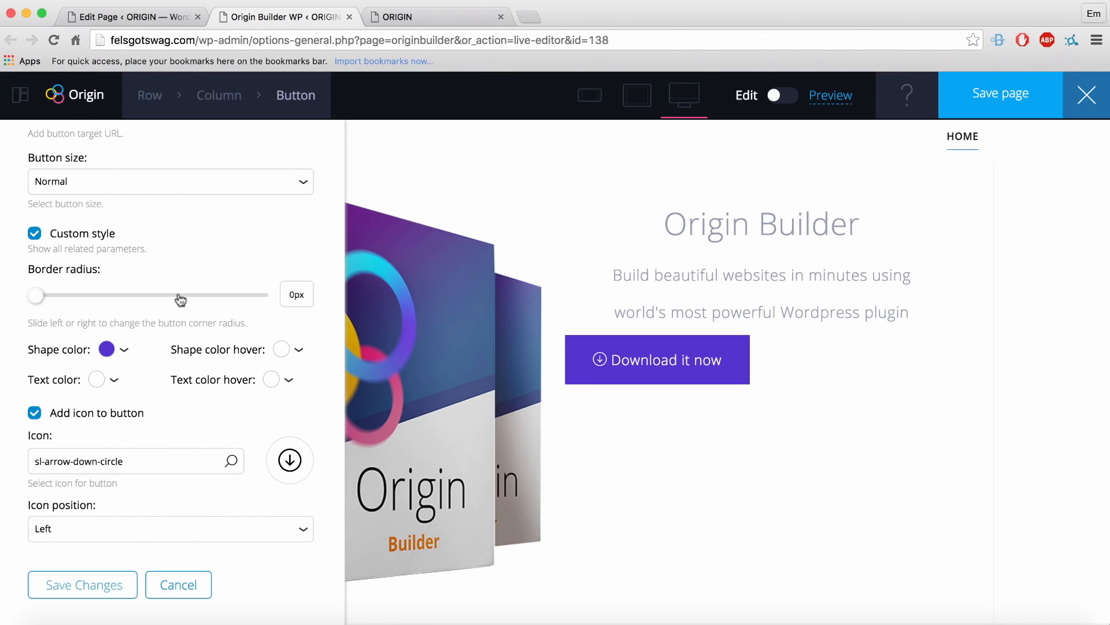
Check the button's hover appearance in the page and save the Button element's settings.
click(644, 359)
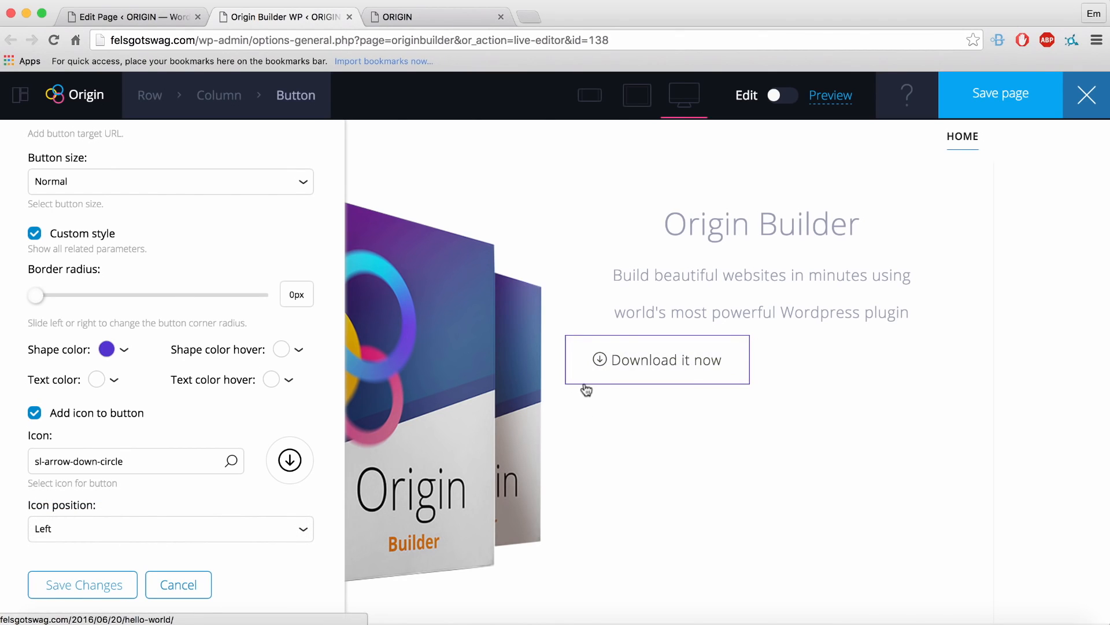
drag(124, 142, 184, 199)
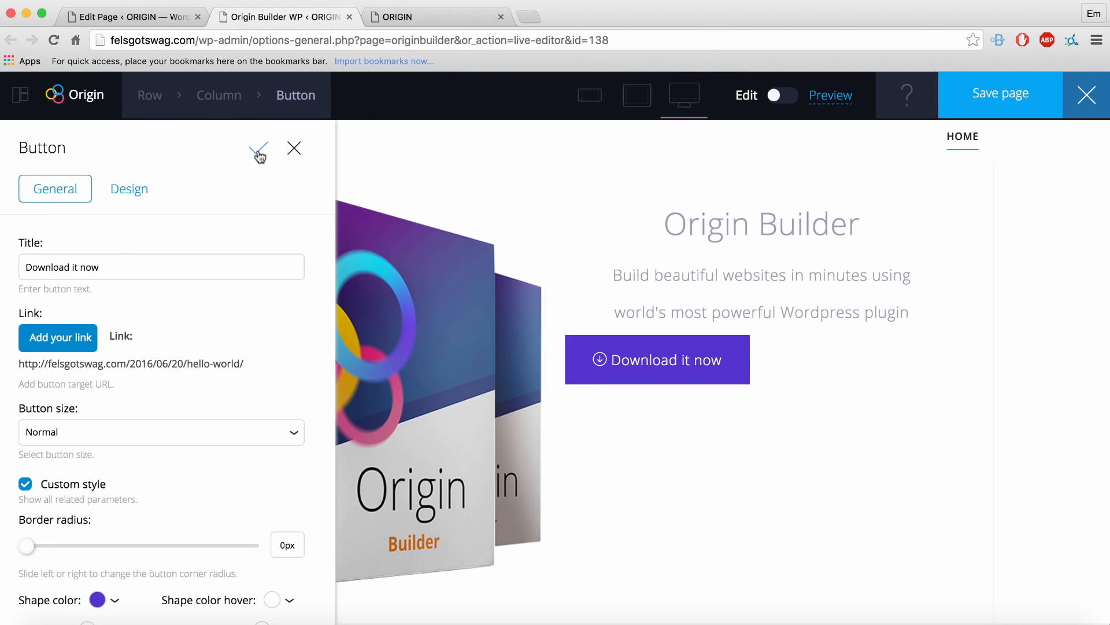
click(260, 154)
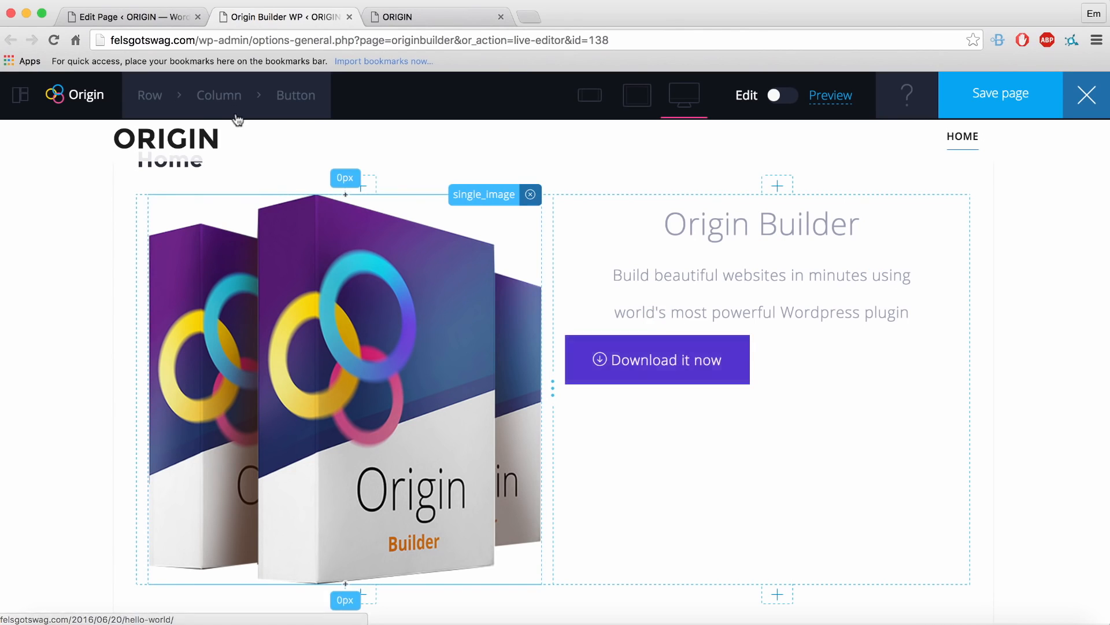
Set the second column's text alignment to Center in its design settings and save the changes.
mouse_move(227, 108)
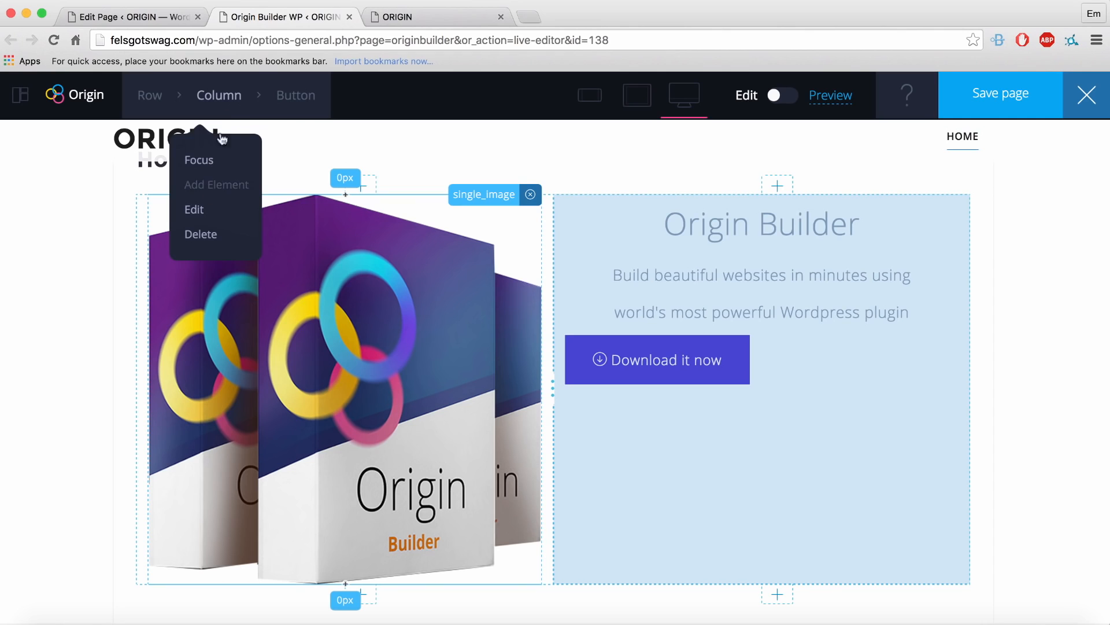
click(220, 97)
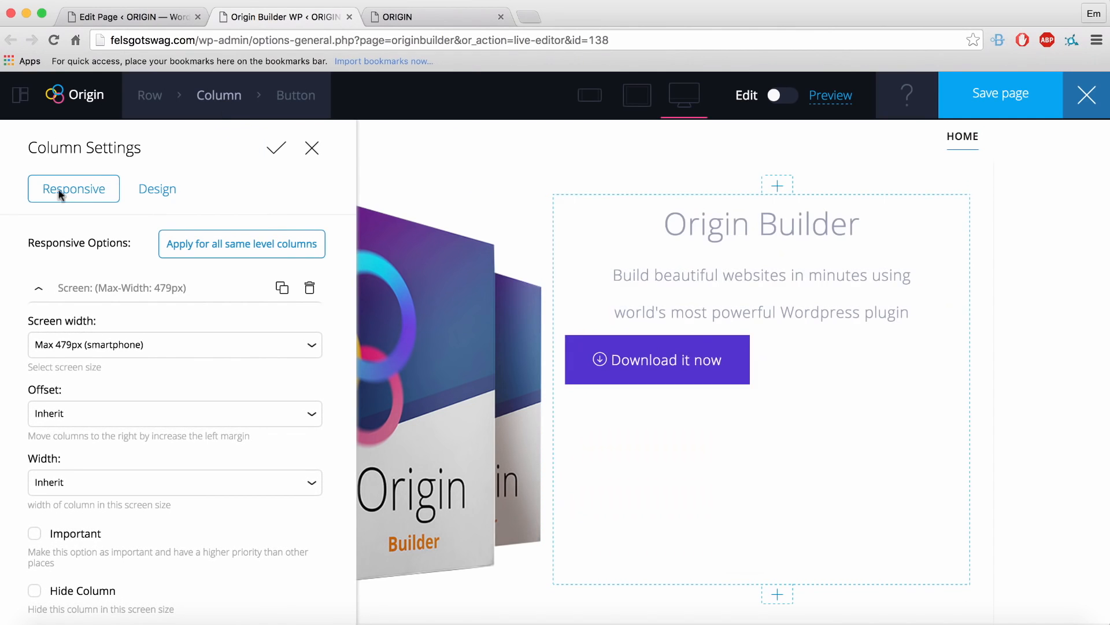
click(155, 188)
scroll(277, 364, down, 5)
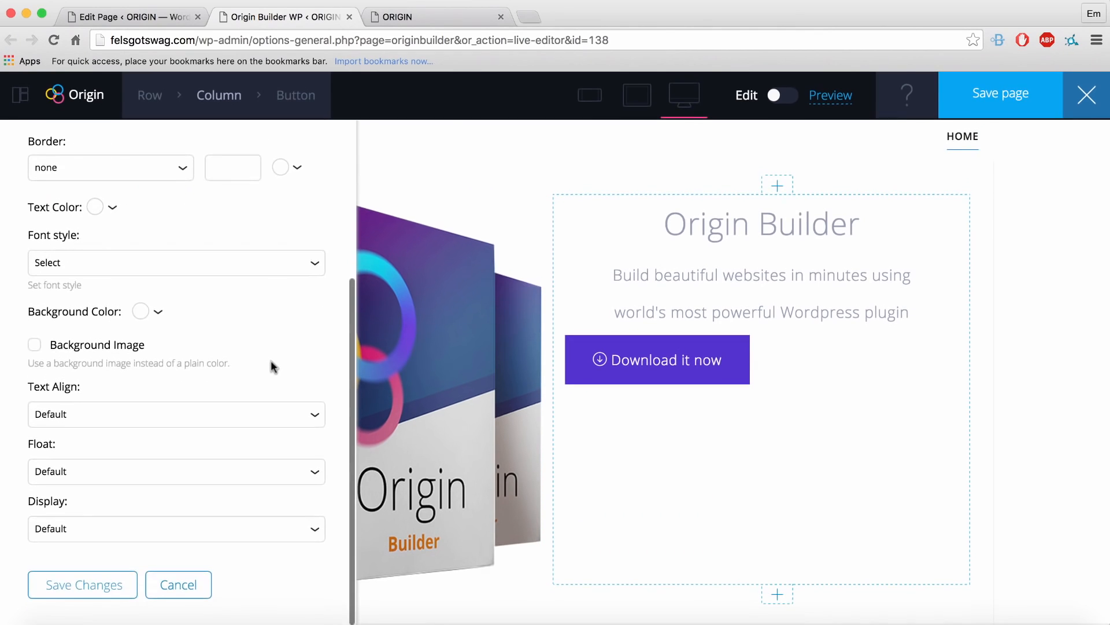
click(103, 415)
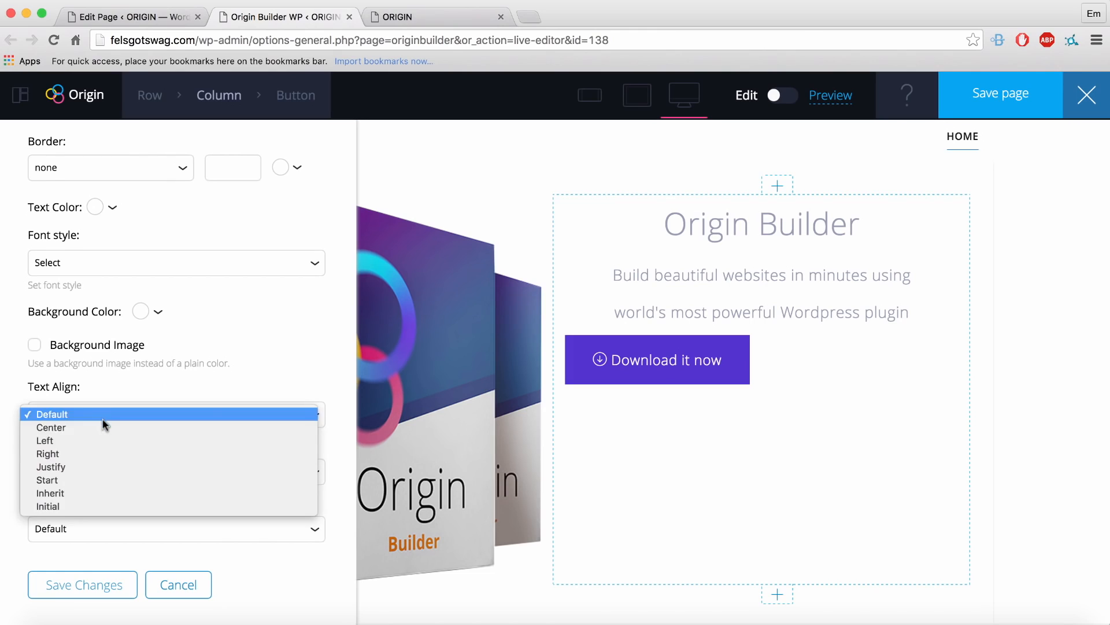
click(65, 428)
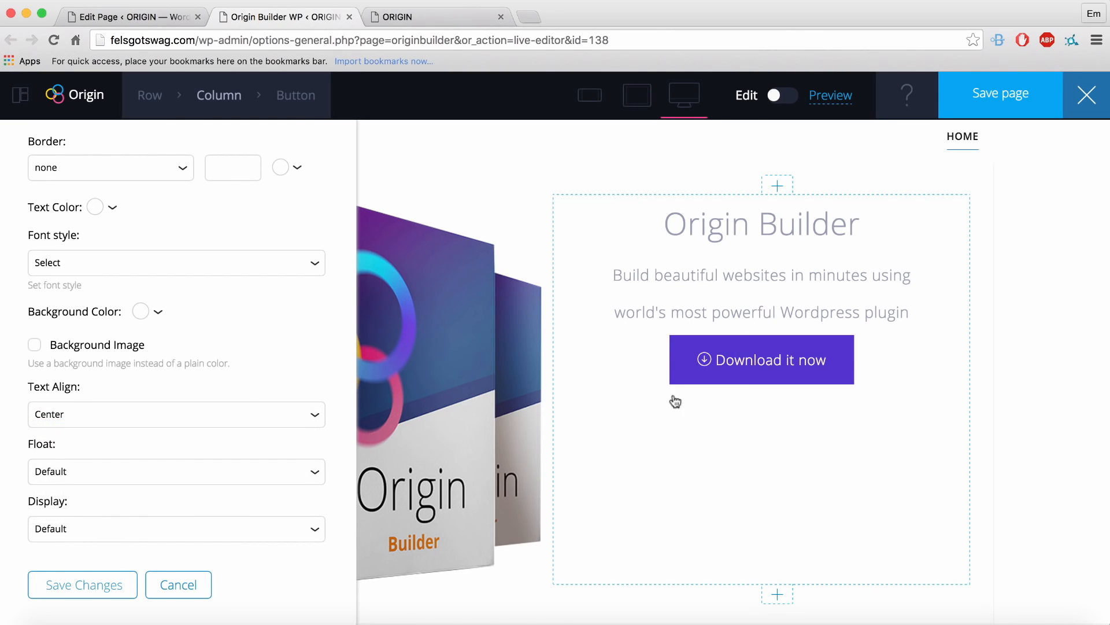
click(99, 590)
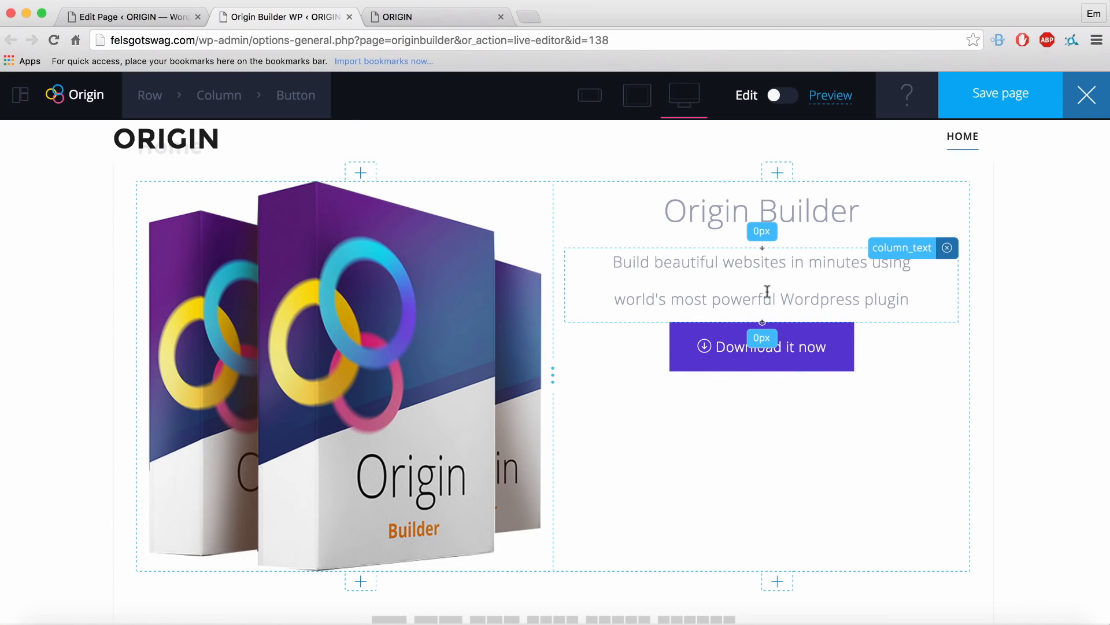
Increase the spacing above the "Build beautiful websites" text element to separate it from the heading.
drag(762, 237, 762, 272)
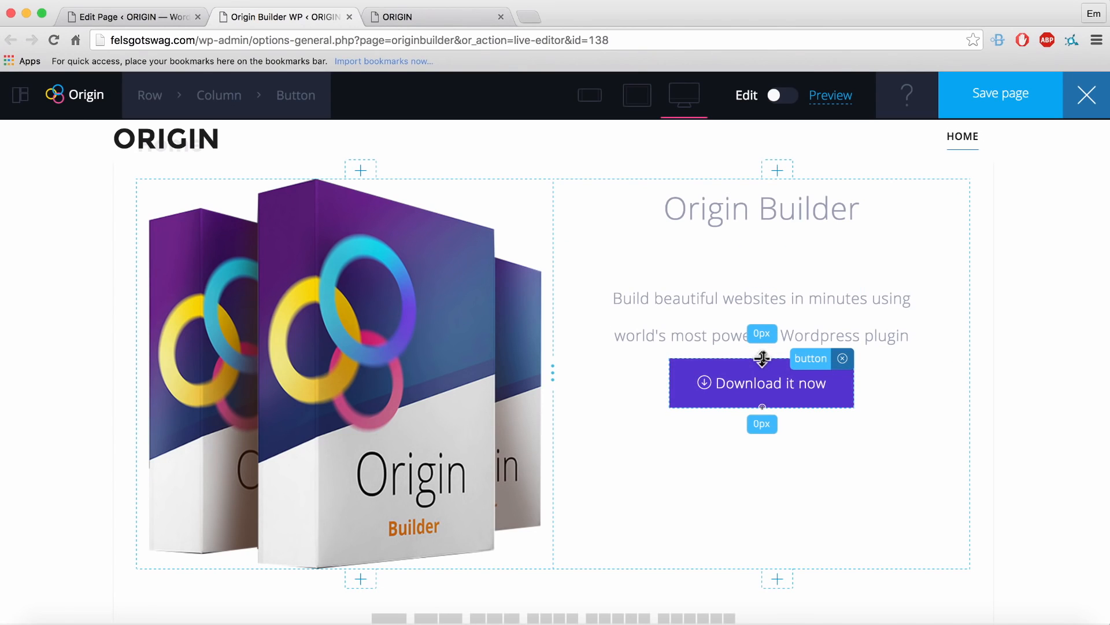
Add space above the download button, and set the "Origin Builder" heading's spacing to 40px above and 35px below.
drag(762, 358, 763, 384)
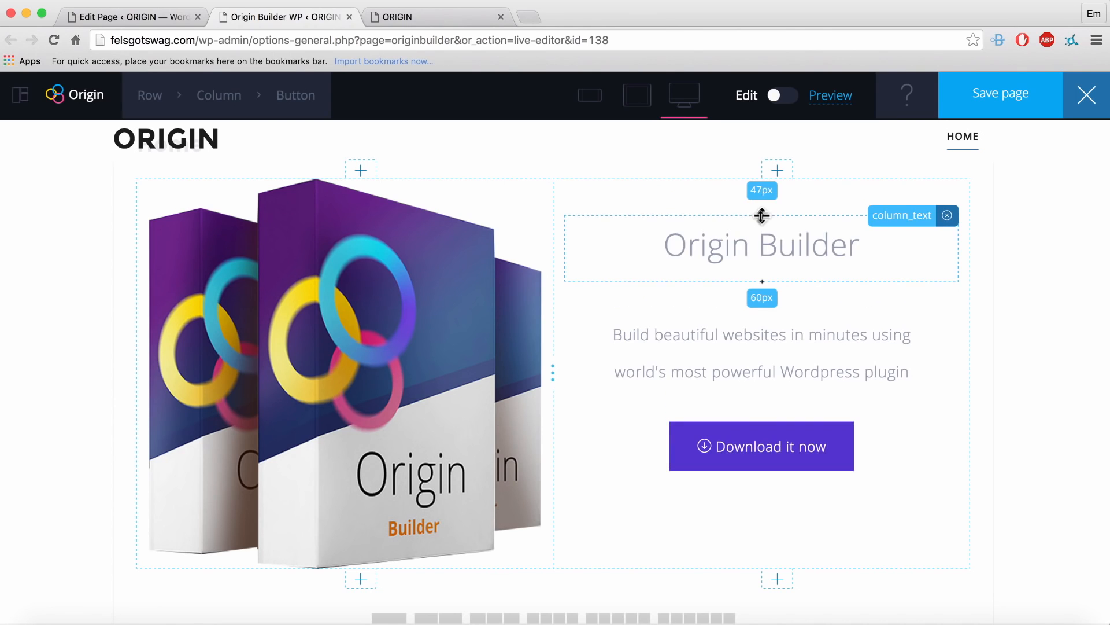
drag(762, 212, 762, 210)
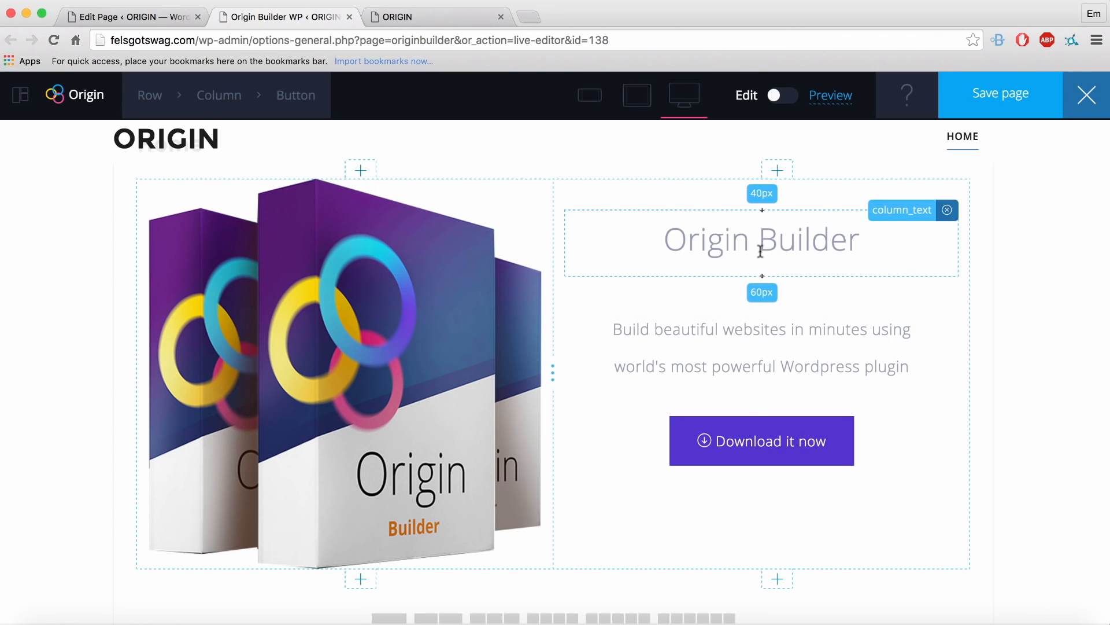
drag(763, 276, 763, 256)
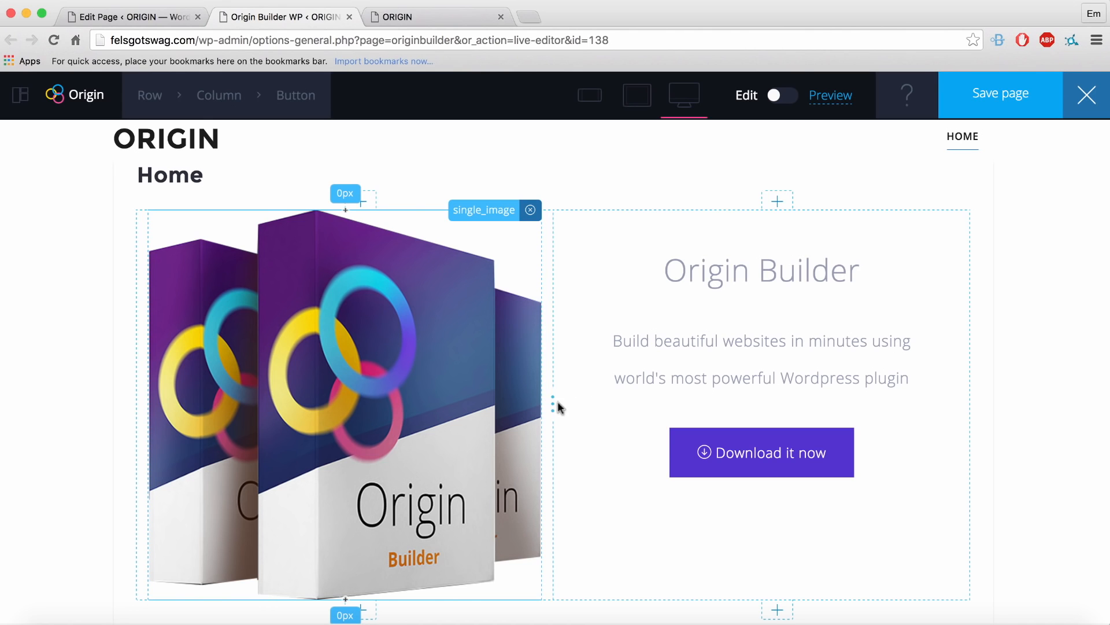
Try a wider image column by moving the column divider, and narrow it to slightly less than half of the row.
drag(553, 404, 661, 398)
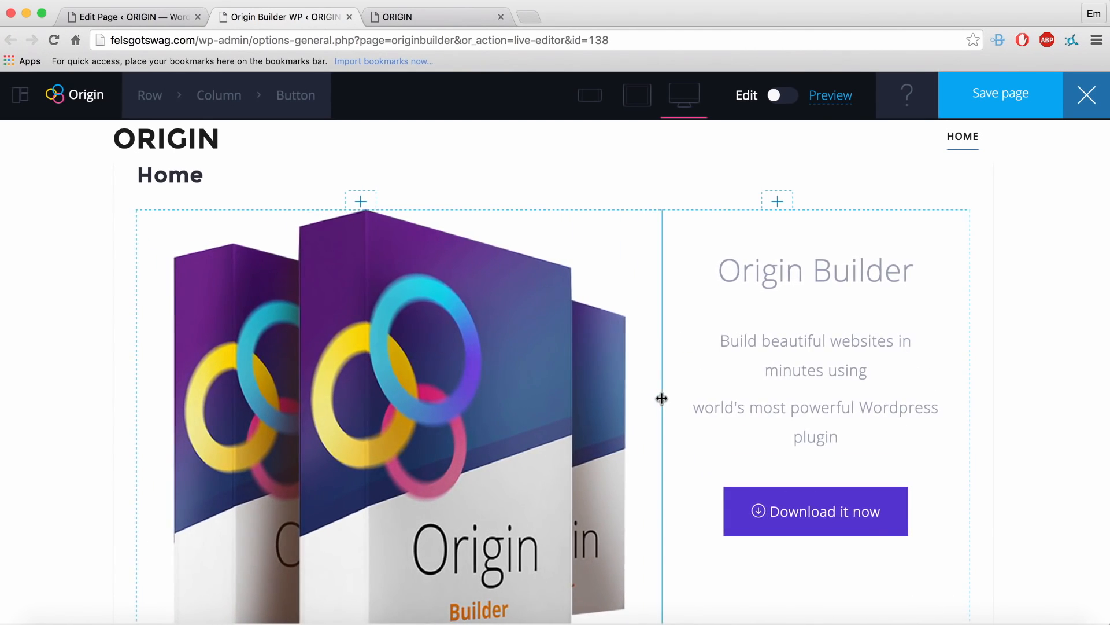
scroll(665, 376, down, 3)
scroll(694, 324, up, 2)
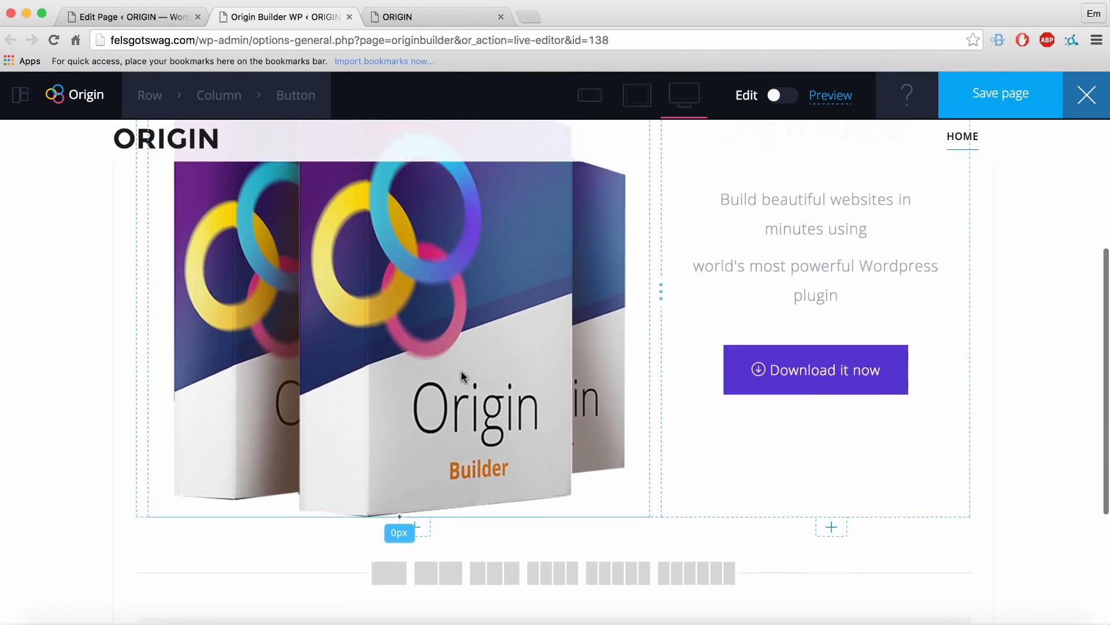
drag(657, 372, 507, 380)
scroll(636, 382, up, 3)
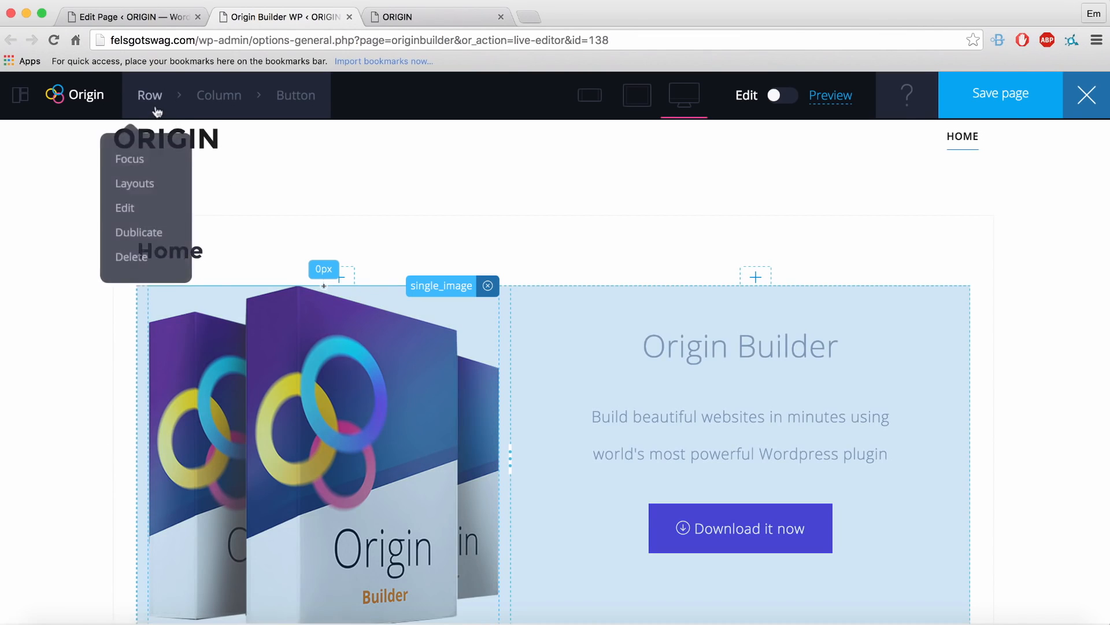
Open the row's design settings and try switching the background image option on and off.
mouse_move(197, 119)
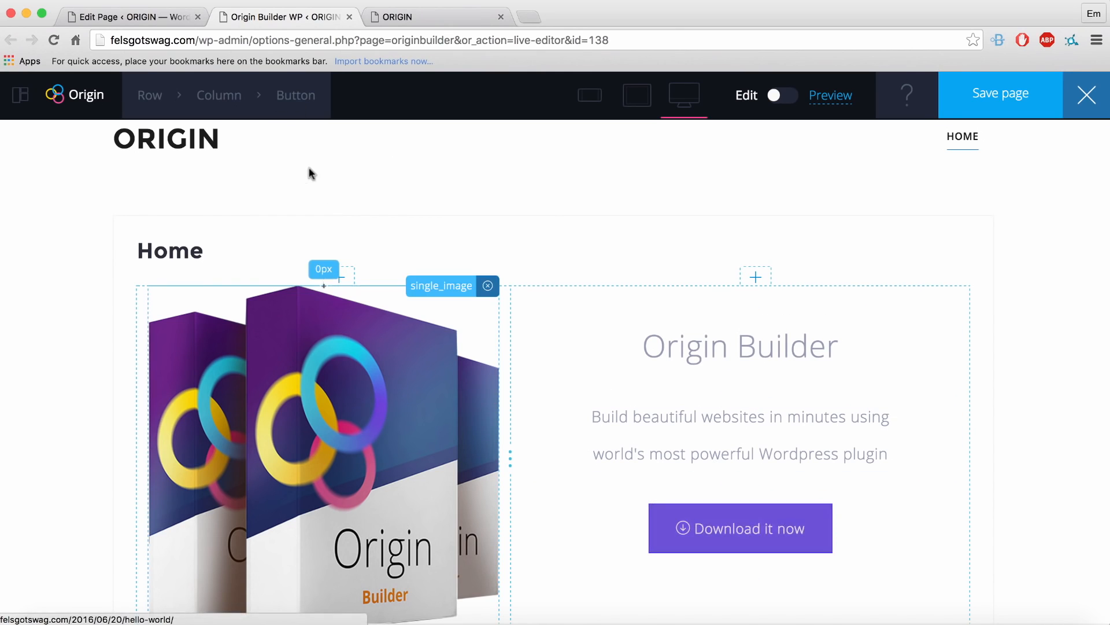
mouse_move(225, 105)
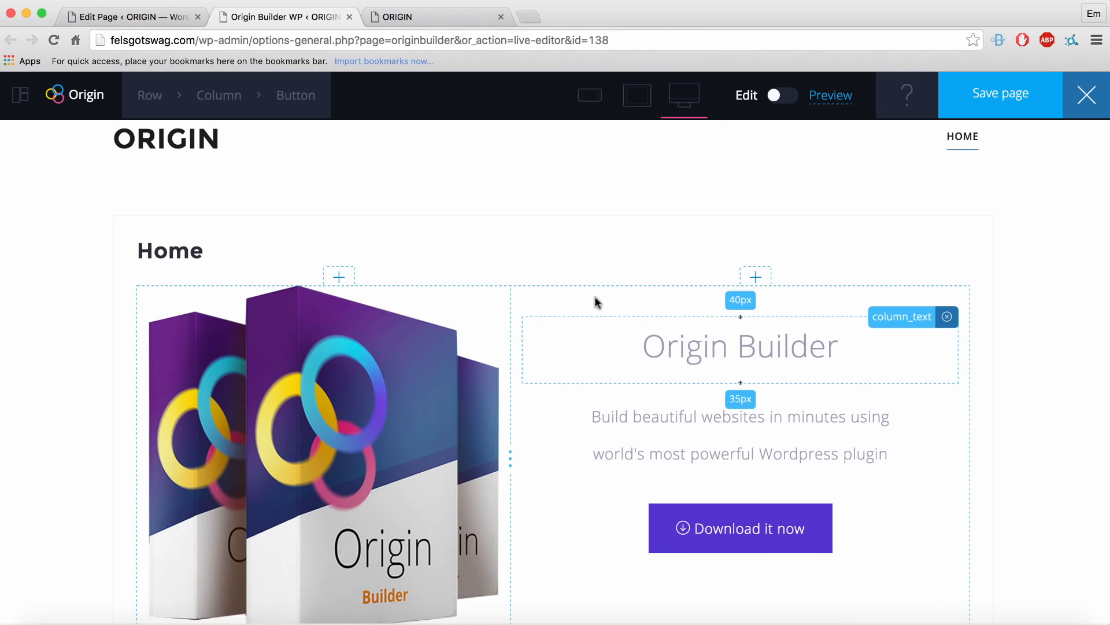
mouse_move(153, 111)
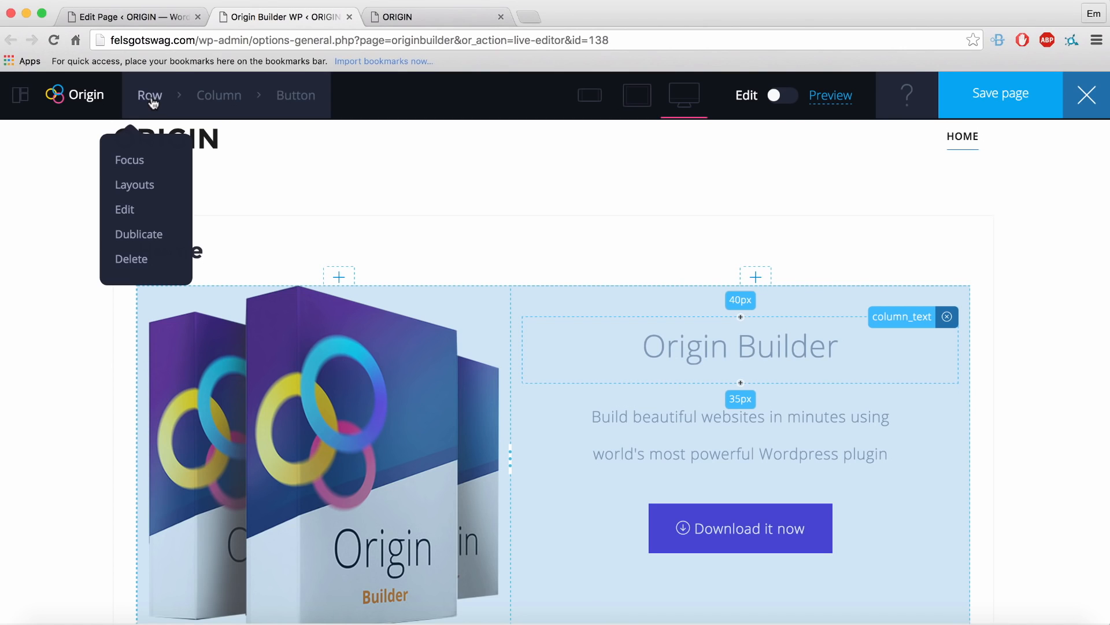
click(152, 97)
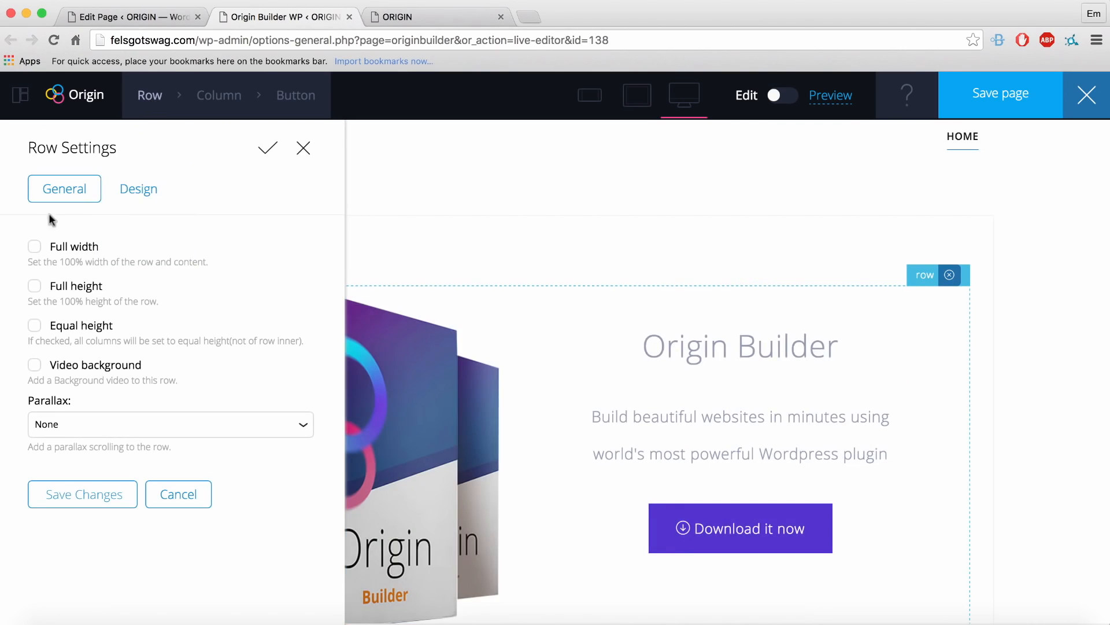
click(155, 190)
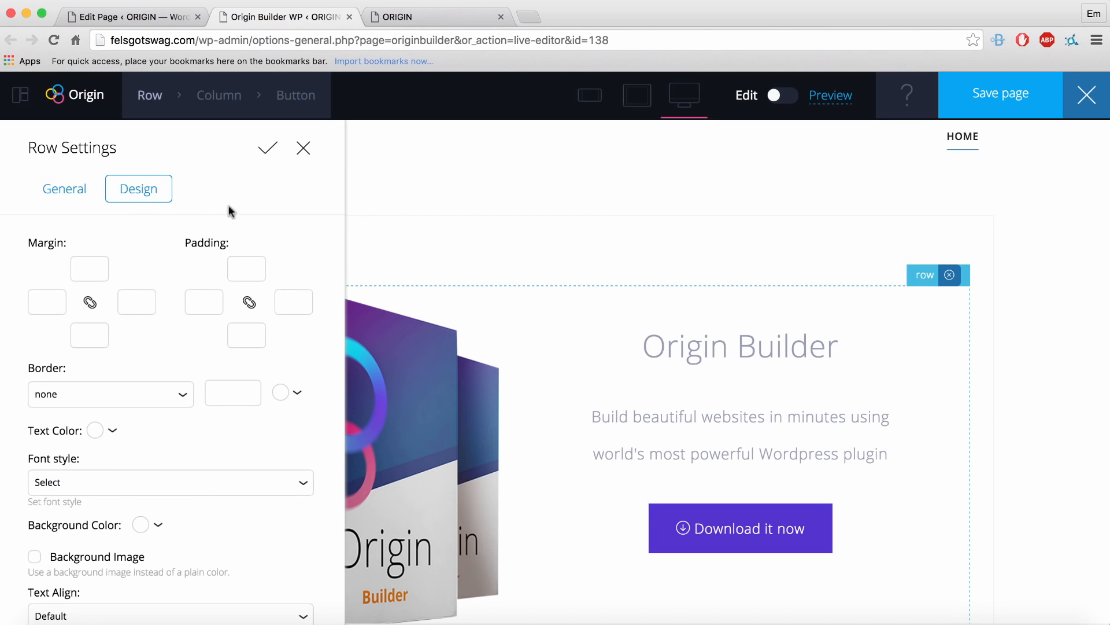
scroll(290, 214, down, 4)
scroll(289, 218, down, 2)
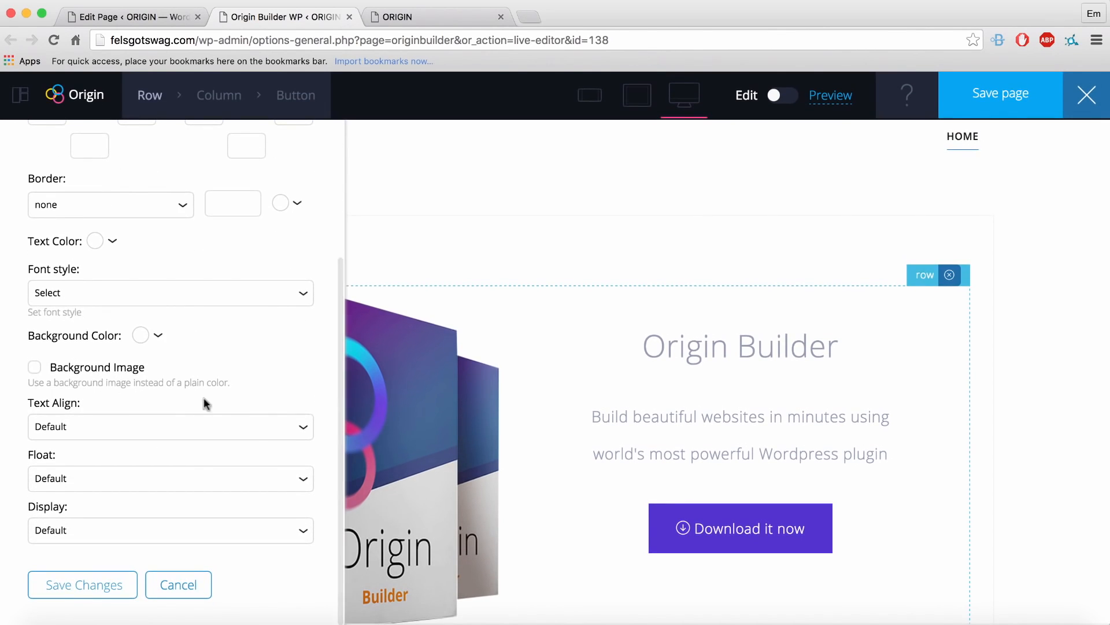
click(34, 370)
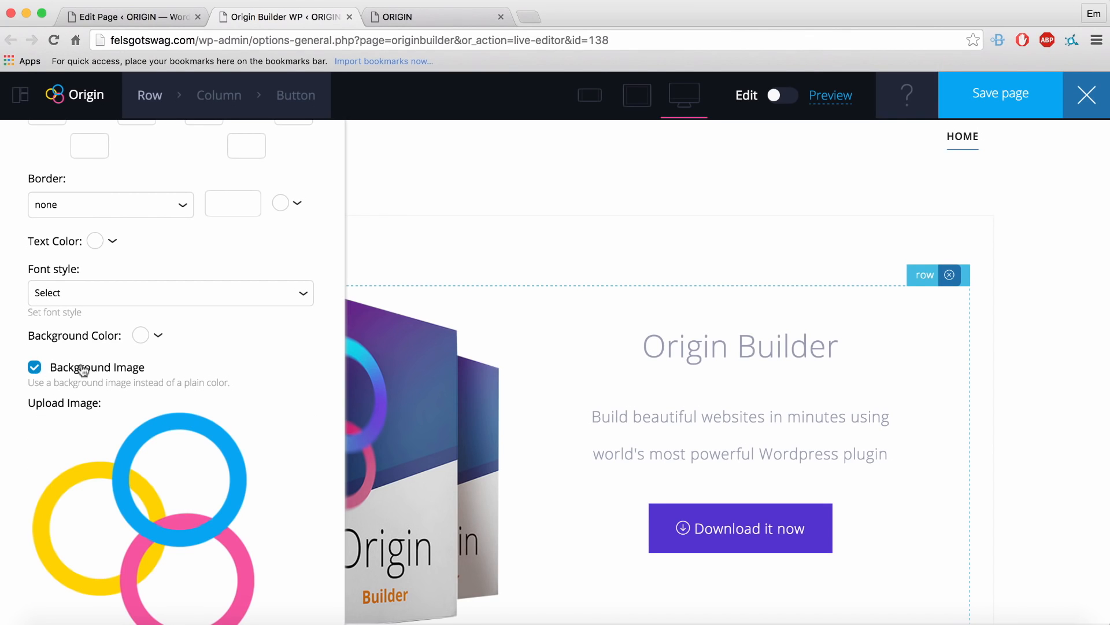
click(34, 369)
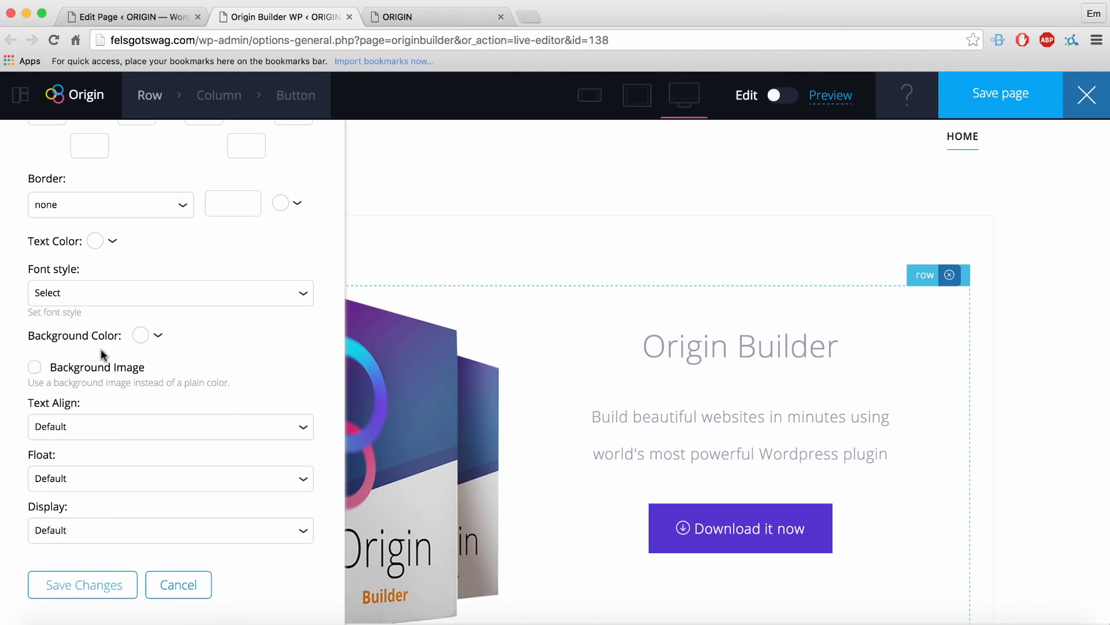
Set the row's background color to a light green.
click(134, 341)
click(223, 396)
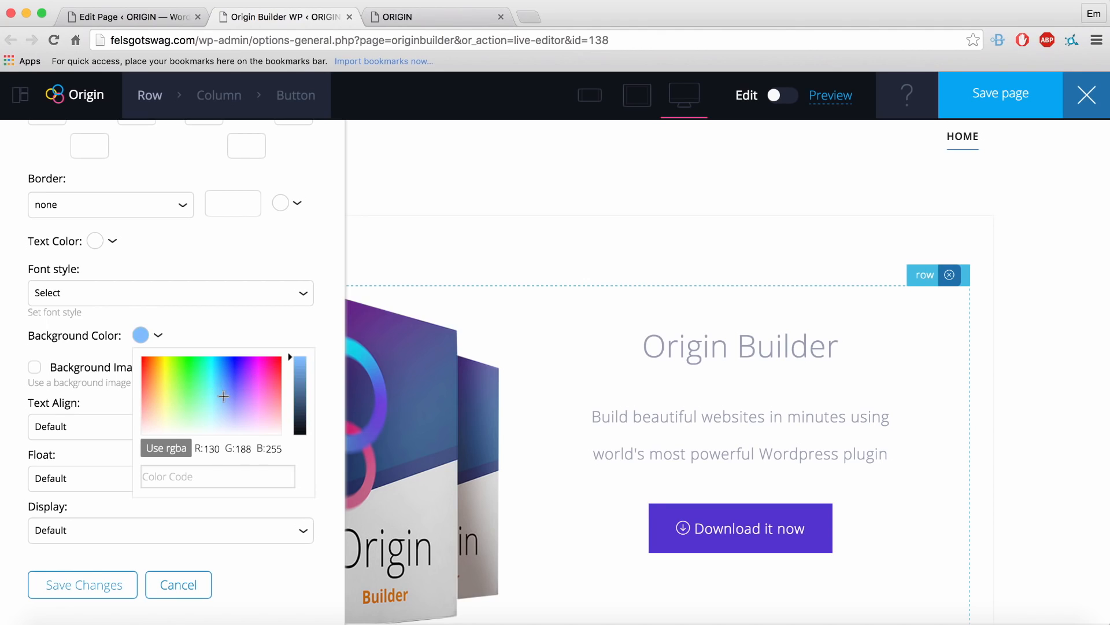
mouse_move(223, 395)
mouse_down()
mouse_move(251, 400)
mouse_move(181, 416)
mouse_up()
click(295, 330)
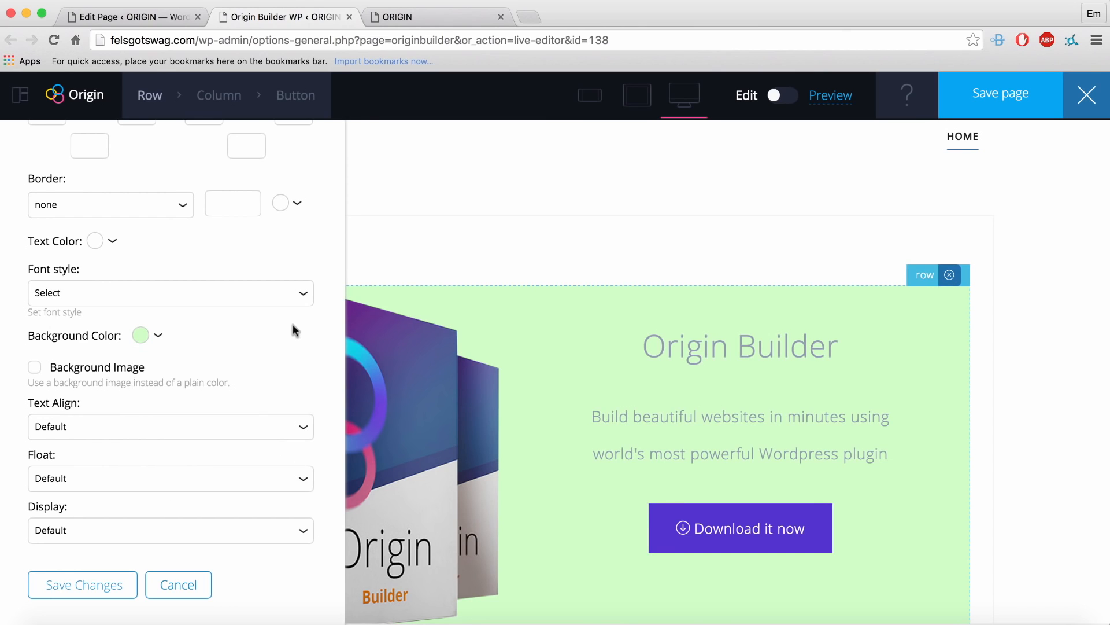
Enable the row's background image and choose bg-8.jpg from the media library.
click(35, 368)
click(35, 369)
scroll(214, 399, down, 5)
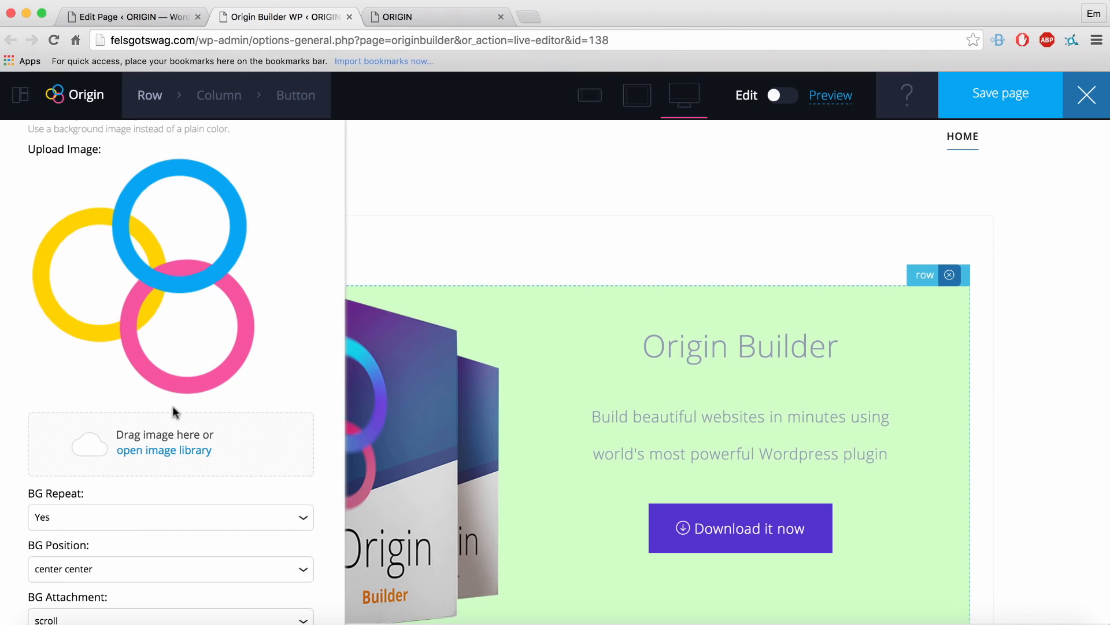
scroll(180, 440, up, 1)
click(190, 461)
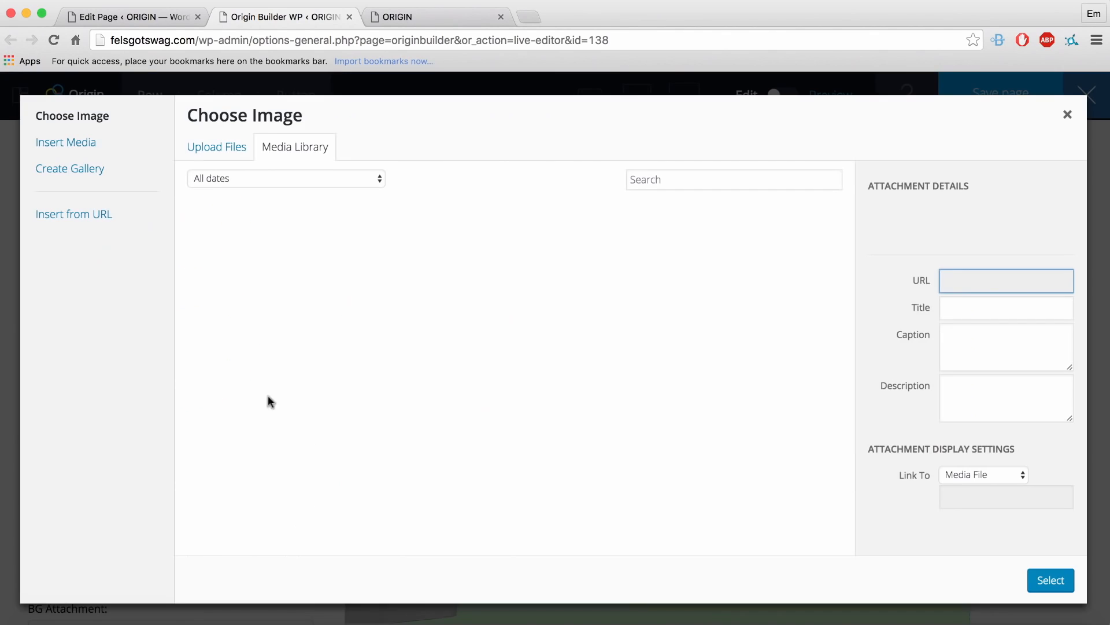
scroll(536, 370, down, 5)
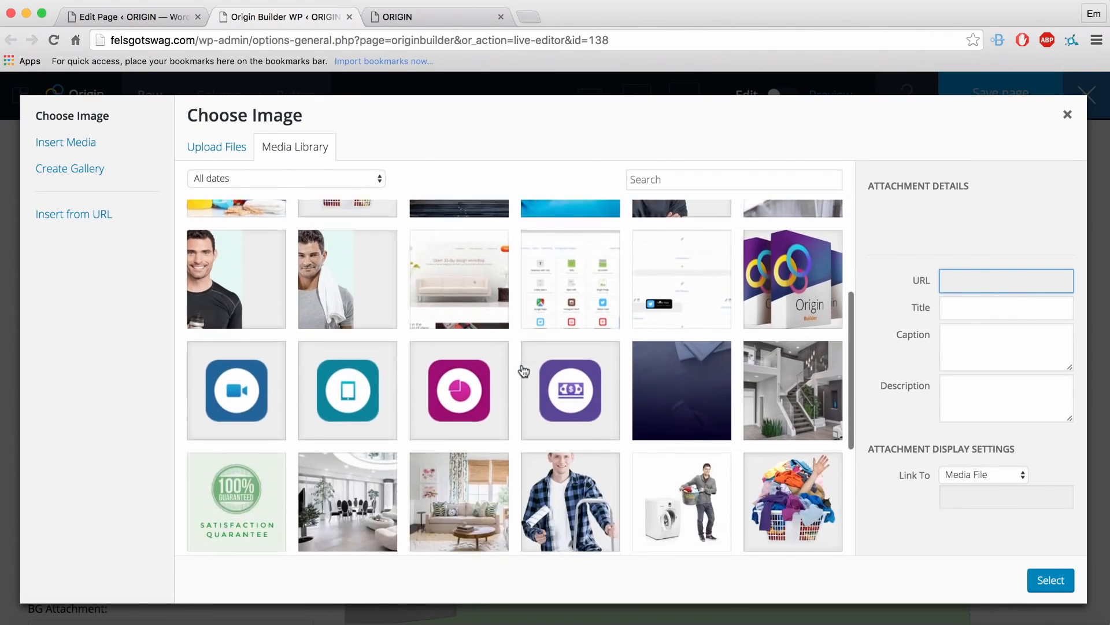
click(665, 357)
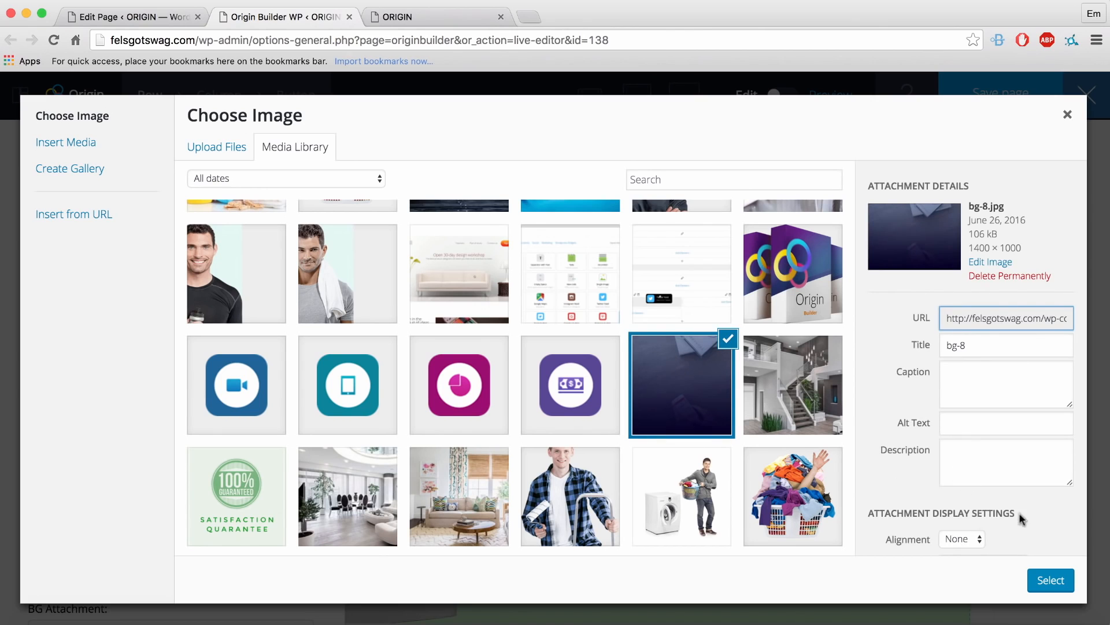
click(1048, 580)
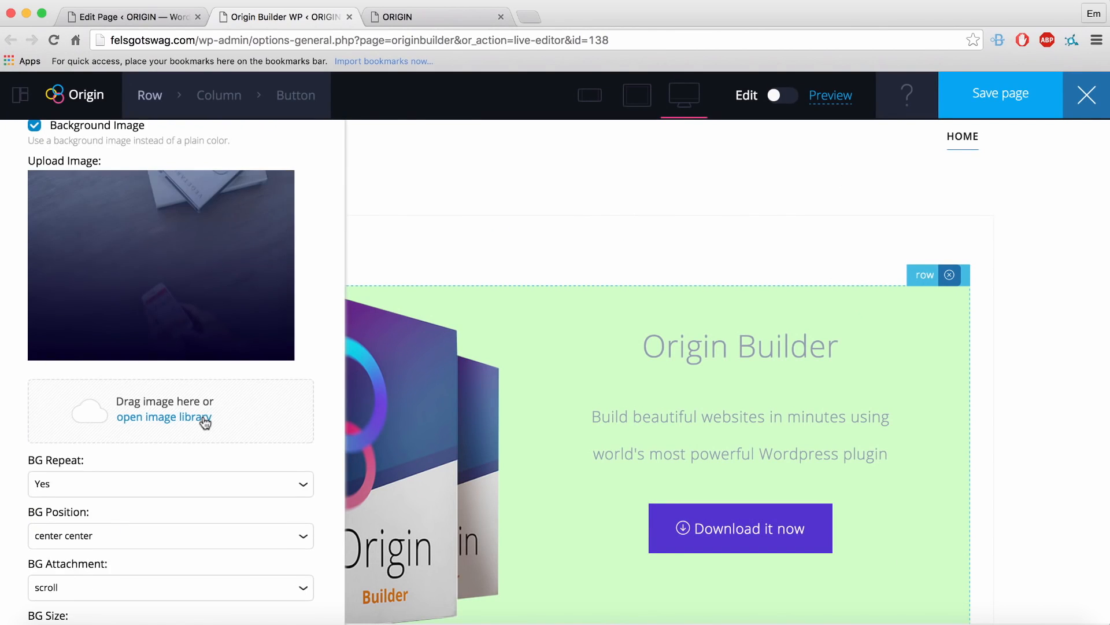
Set the row background image's repeat option to No Repeat.
scroll(205, 422, down, 2)
scroll(196, 411, down, 2)
click(85, 376)
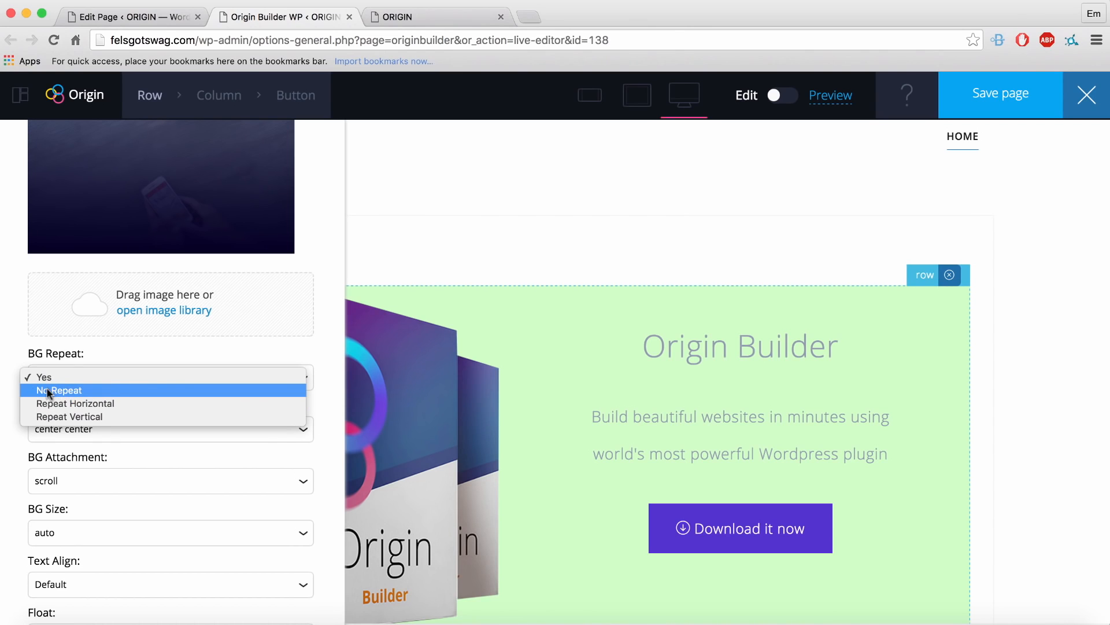
click(62, 394)
click(76, 327)
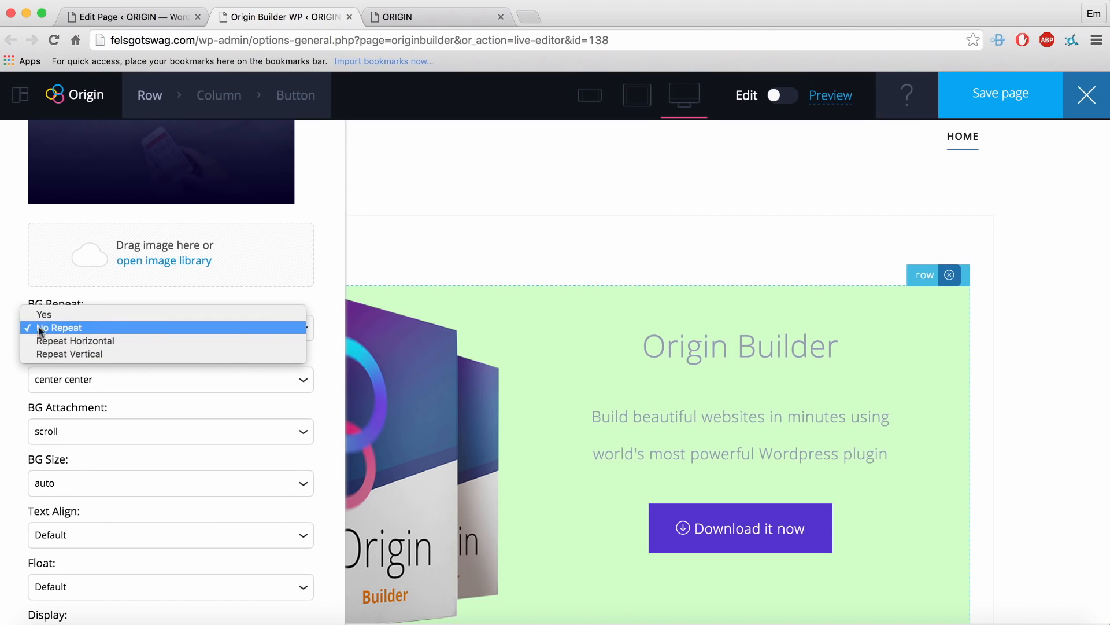
click(3, 309)
scroll(81, 335, down, 2)
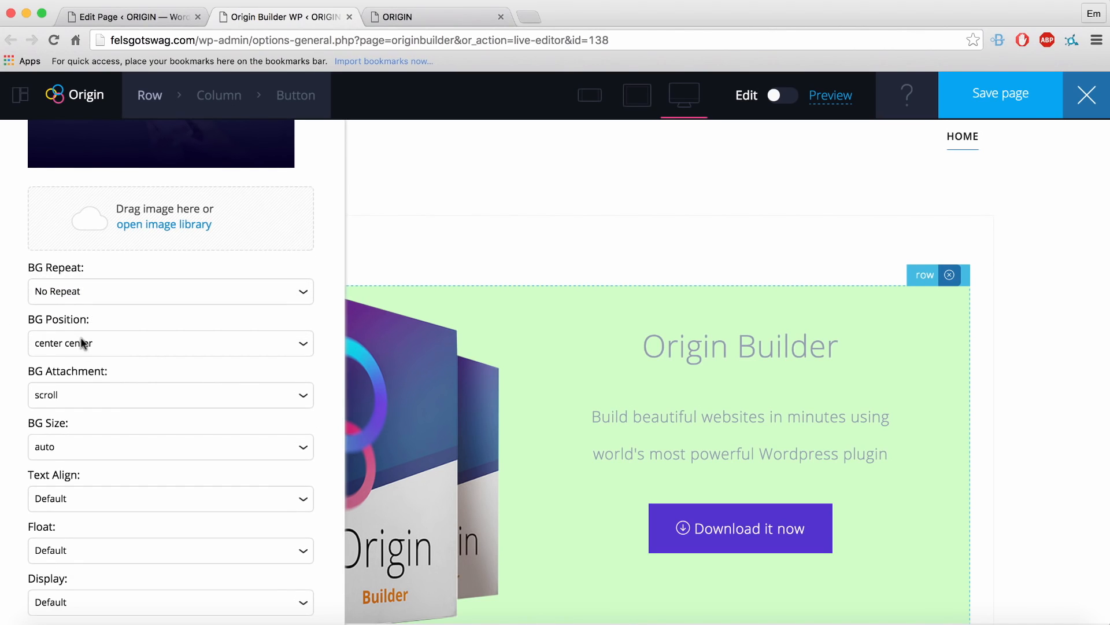
Try the background image's attachment as fixed, and return it to scroll.
scroll(84, 391, down, 1)
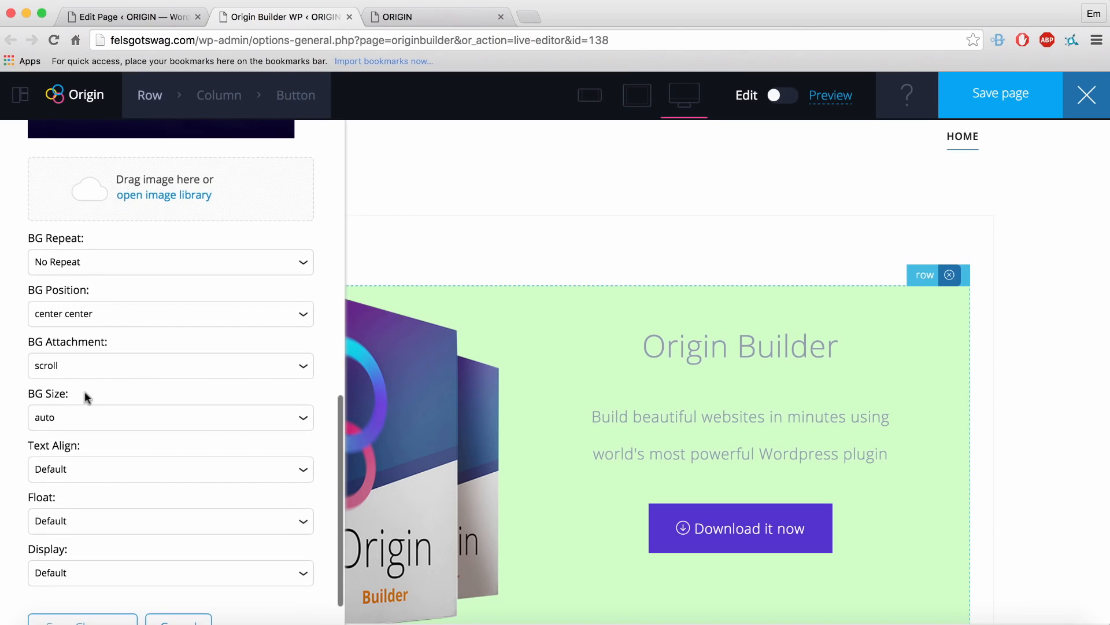
click(58, 365)
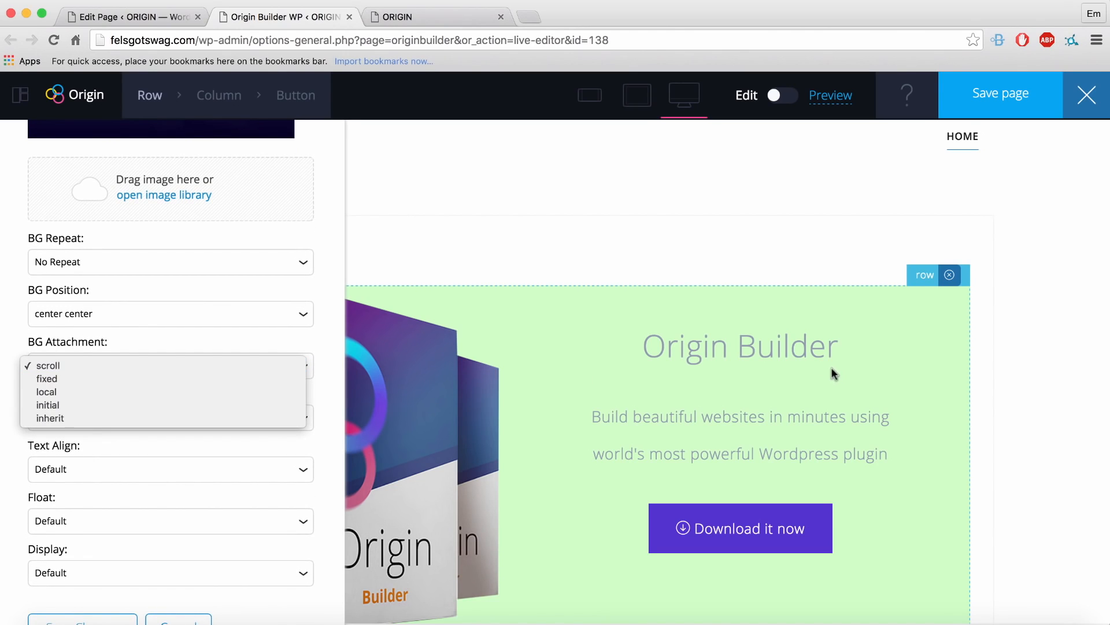
click(330, 363)
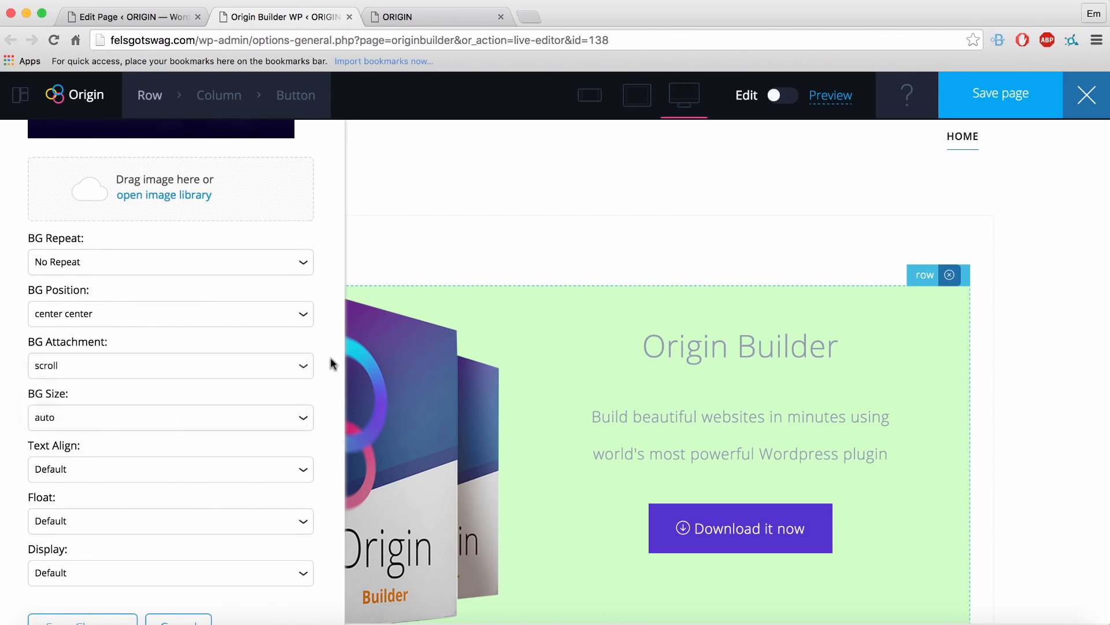
click(94, 366)
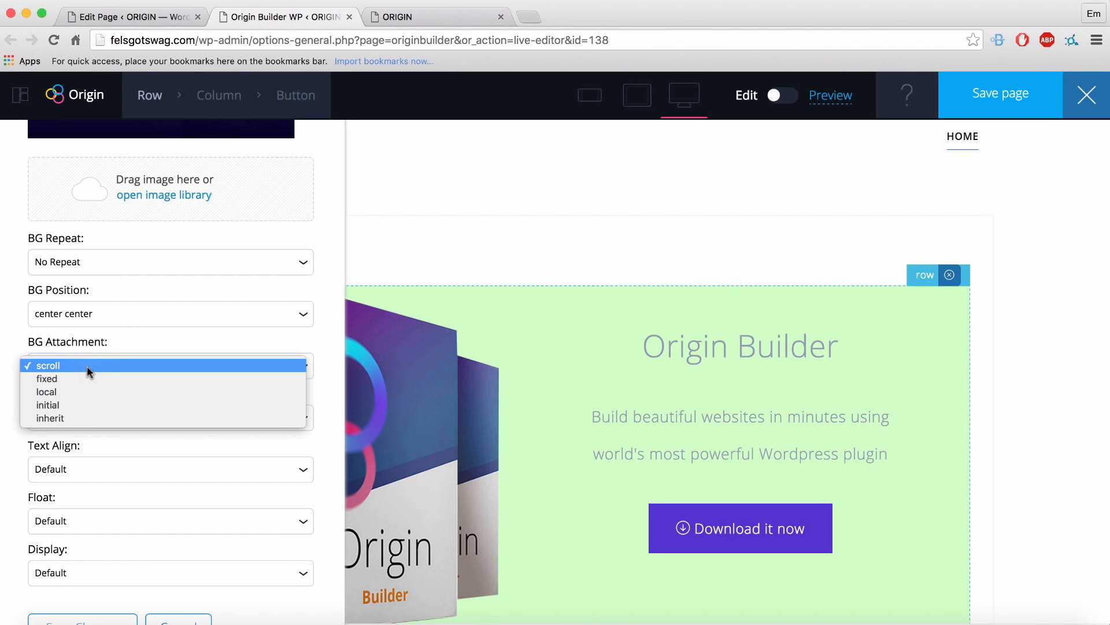
click(73, 379)
scroll(748, 350, down, 4)
scroll(748, 349, up, 4)
scroll(744, 359, down, 1)
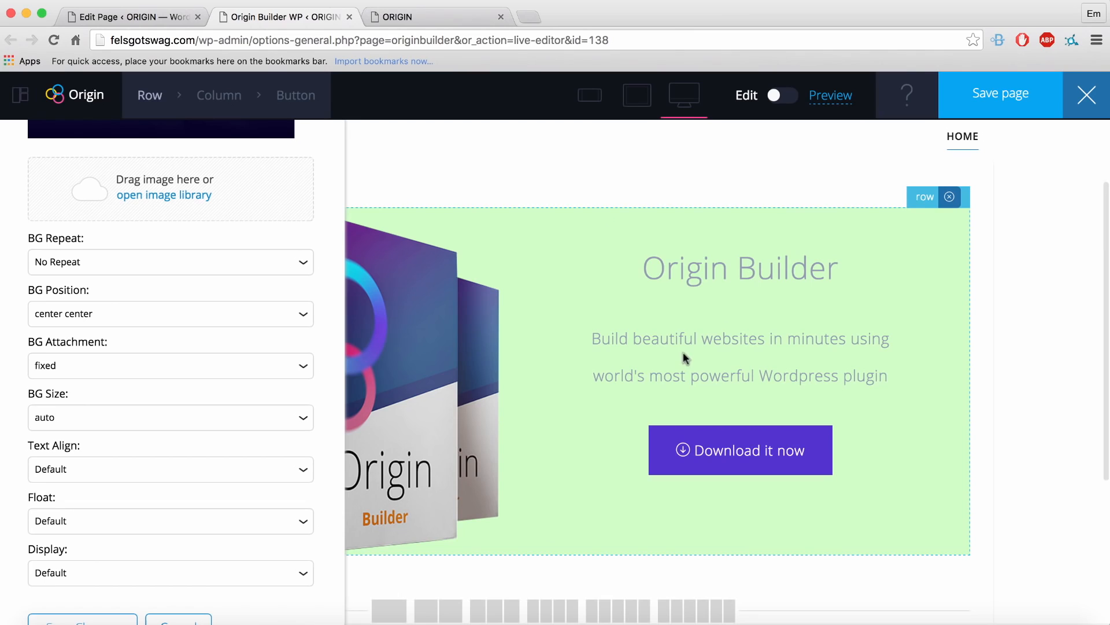
click(130, 358)
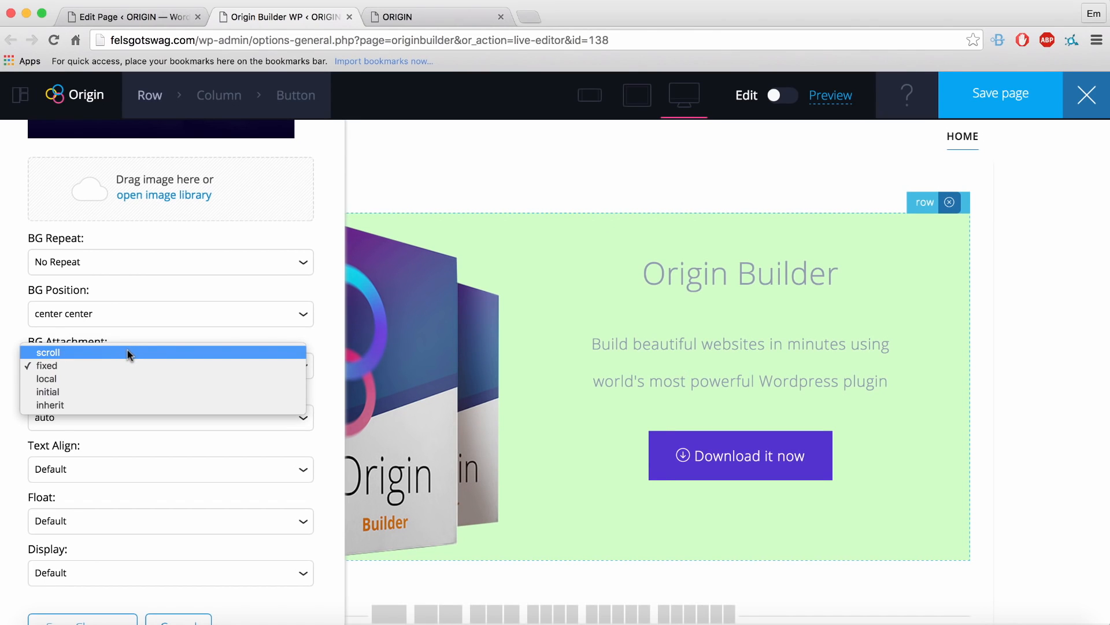
click(127, 352)
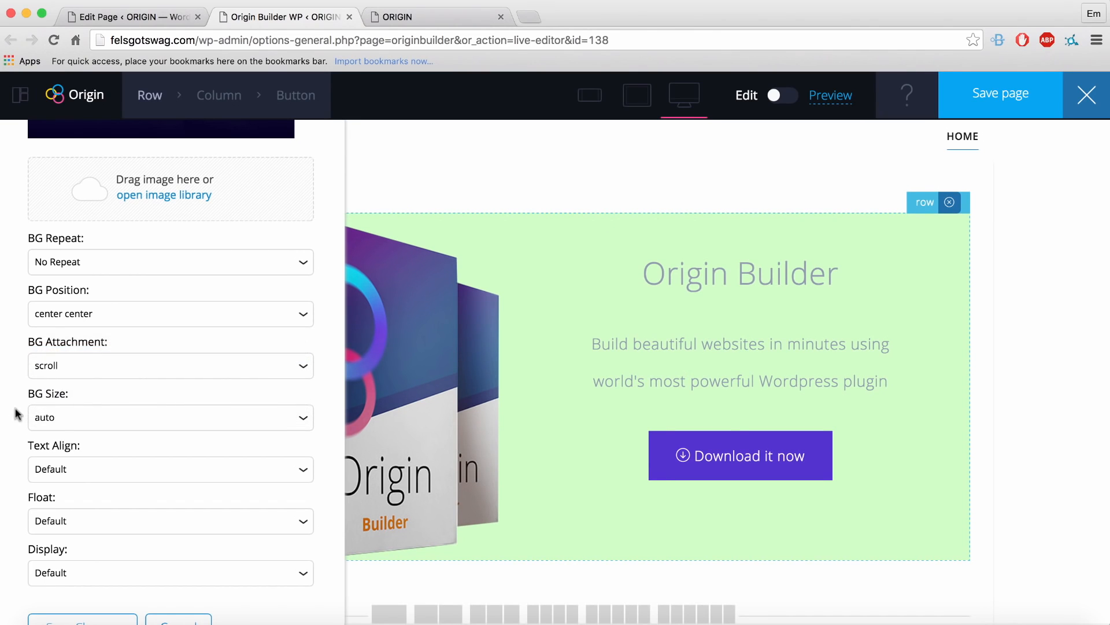
Set the row background image's size to cover and save the row settings.
scroll(20, 415, down, 2)
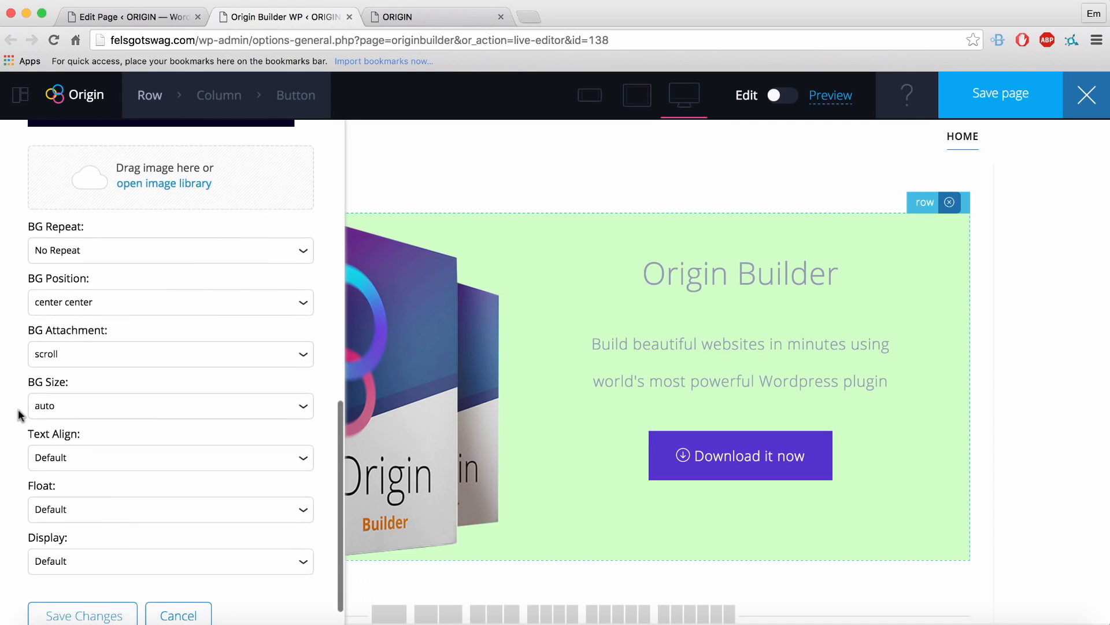
click(75, 376)
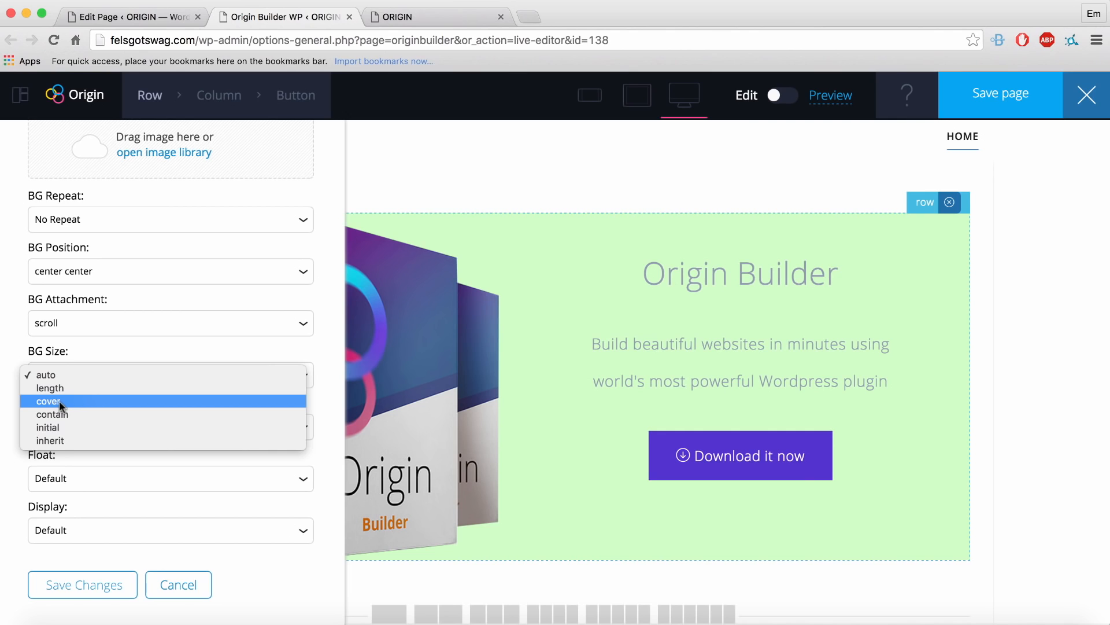
click(57, 400)
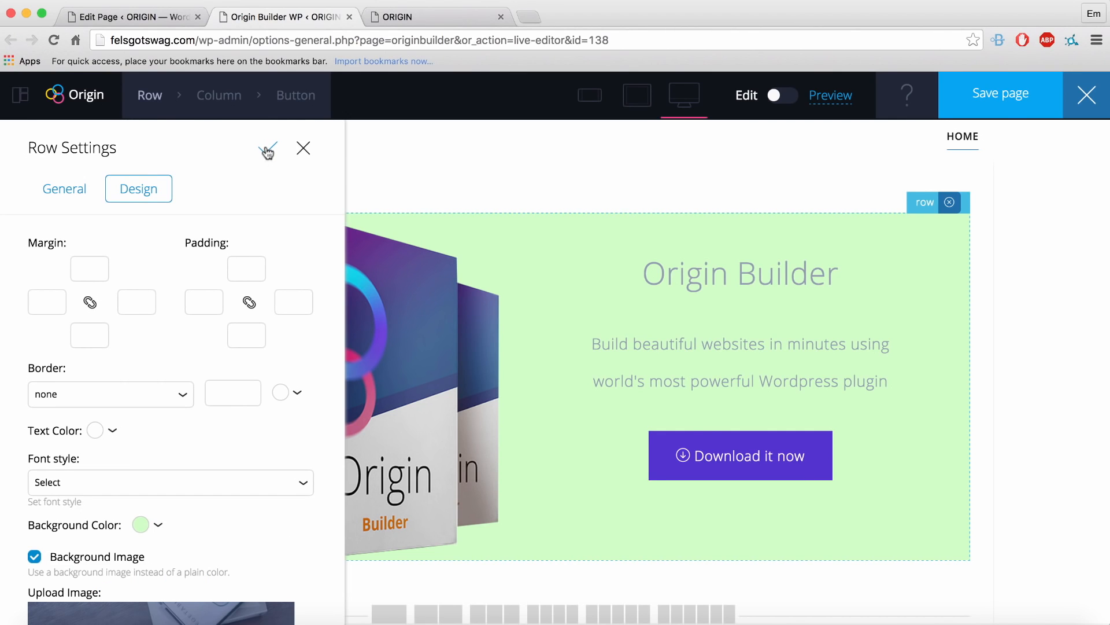
click(267, 151)
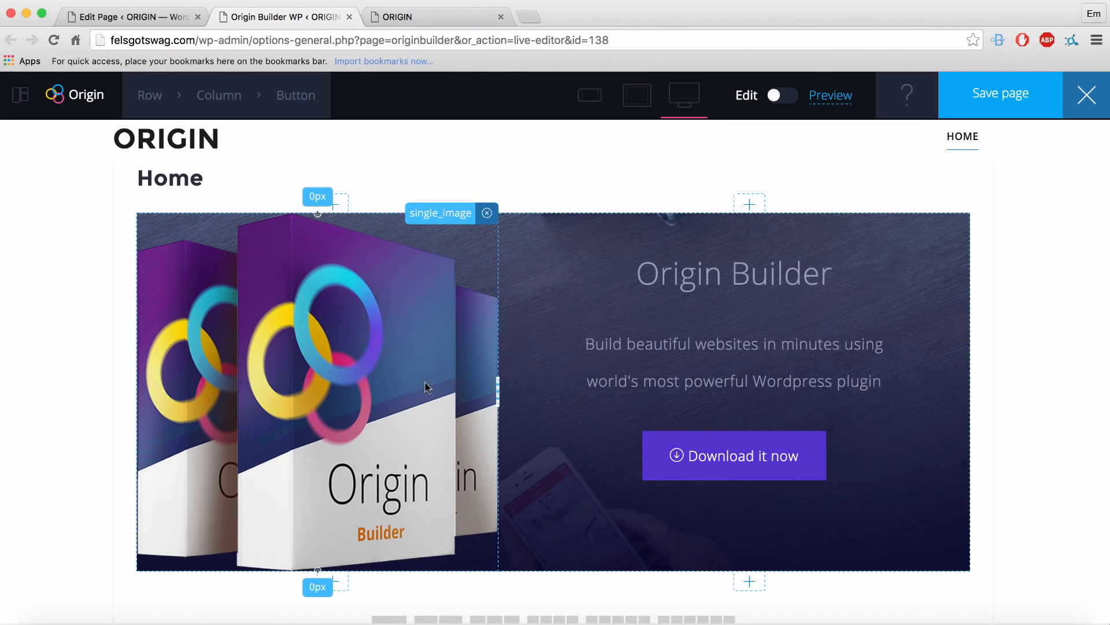
Give the Origin box image a 45px bottom margin and open its design settings, moved clear of the image.
scroll(324, 572, up, 1)
drag(318, 578, 317, 604)
click(469, 507)
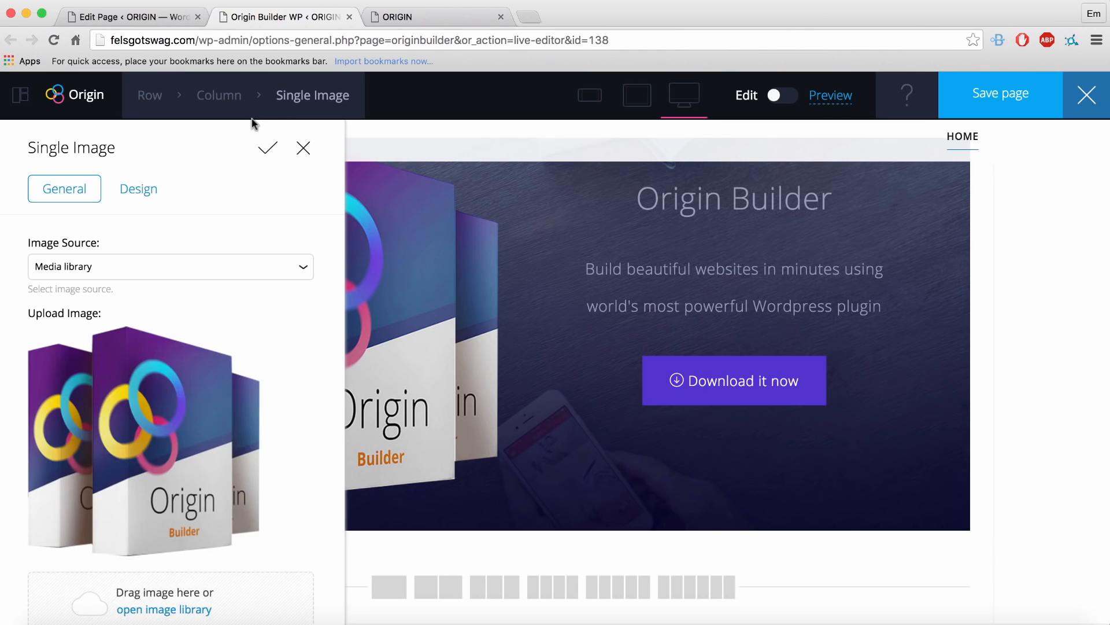
click(133, 193)
drag(192, 143, 862, 203)
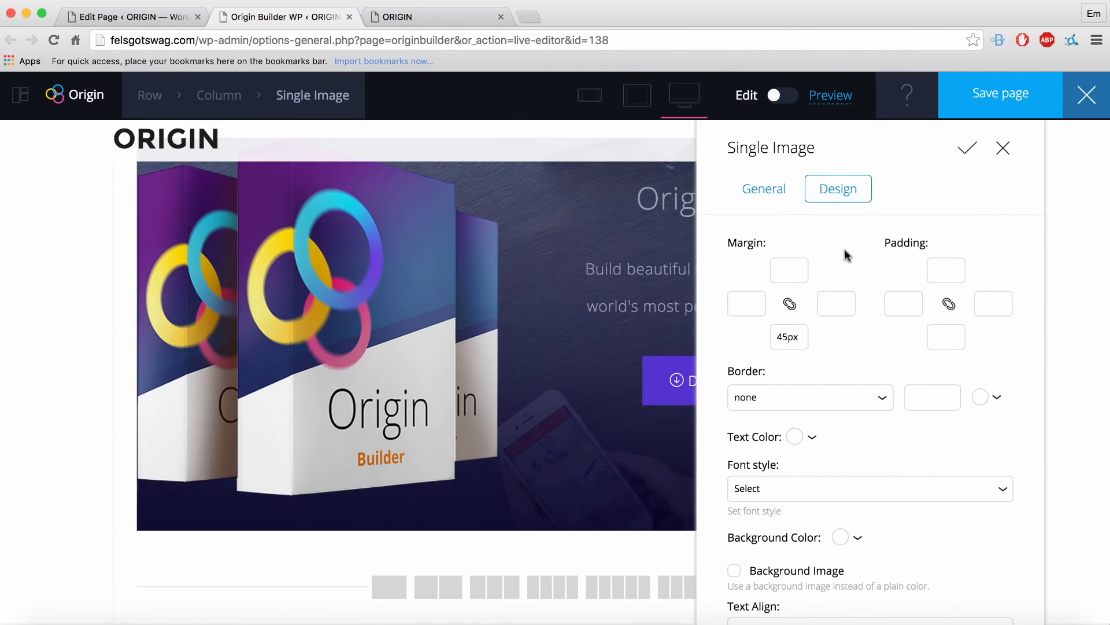
Set the box image's left and top margins to 40px.
click(747, 299)
text(40)
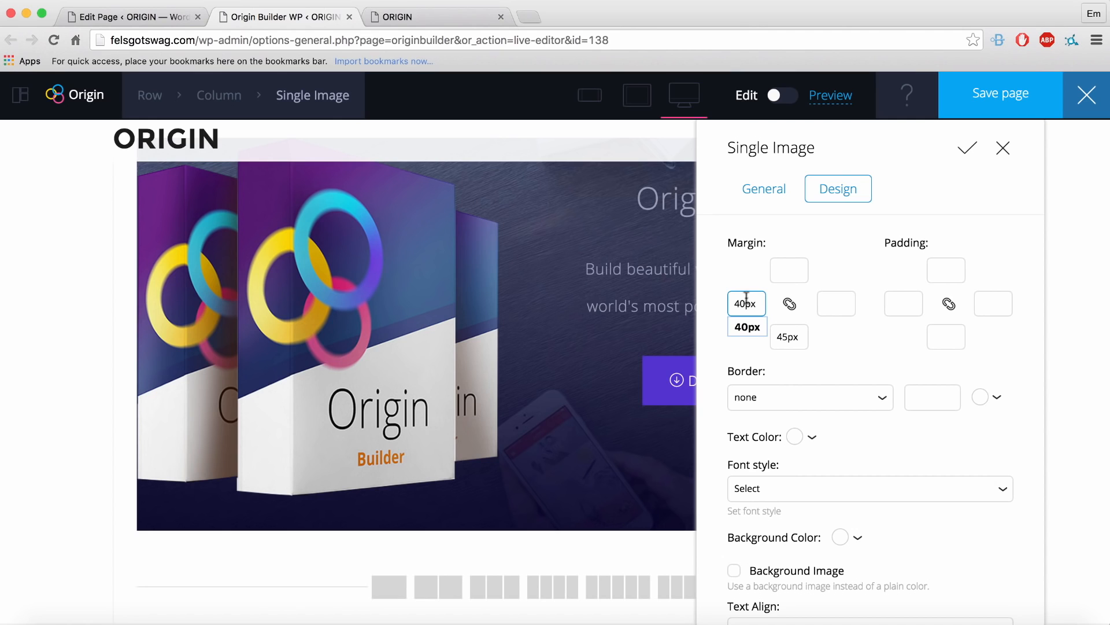
click(739, 273)
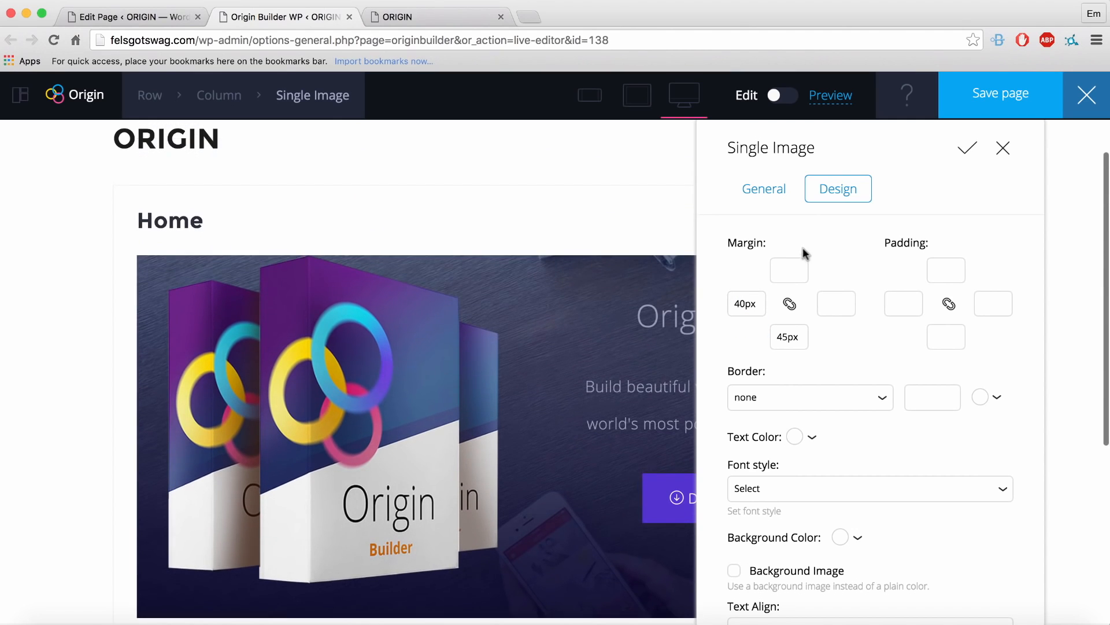
click(794, 270)
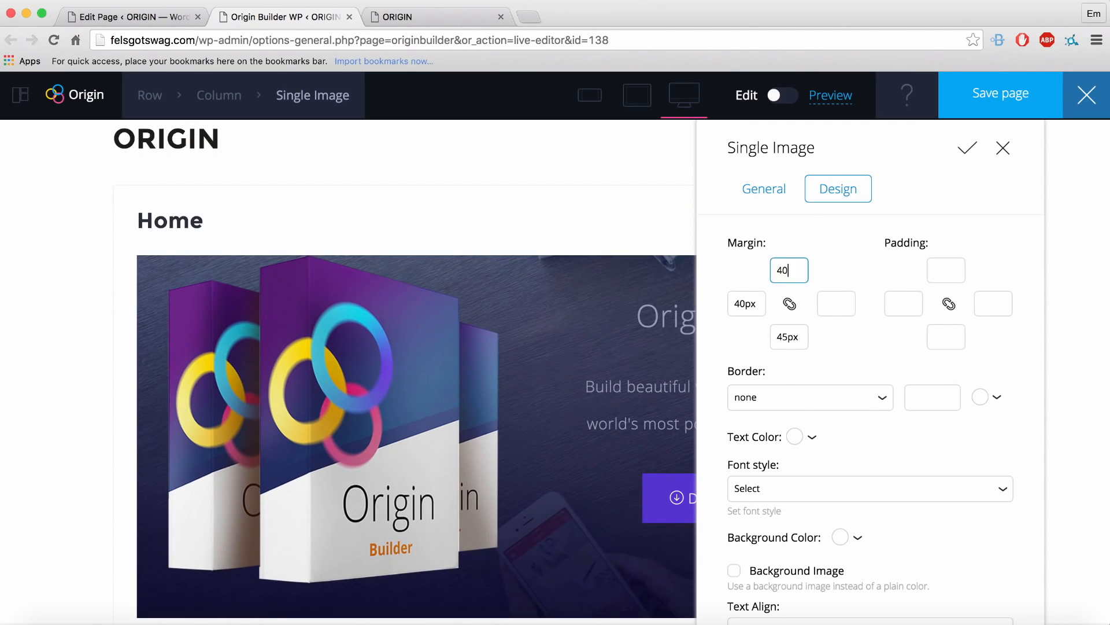
scroll(471, 331, down, 3)
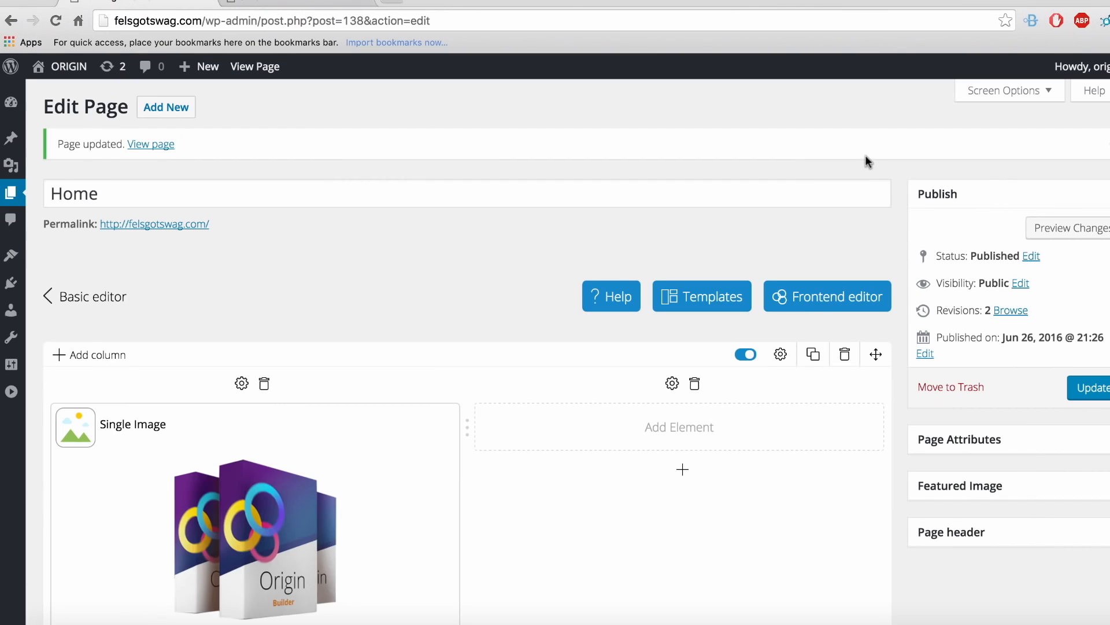
click(820, 308)
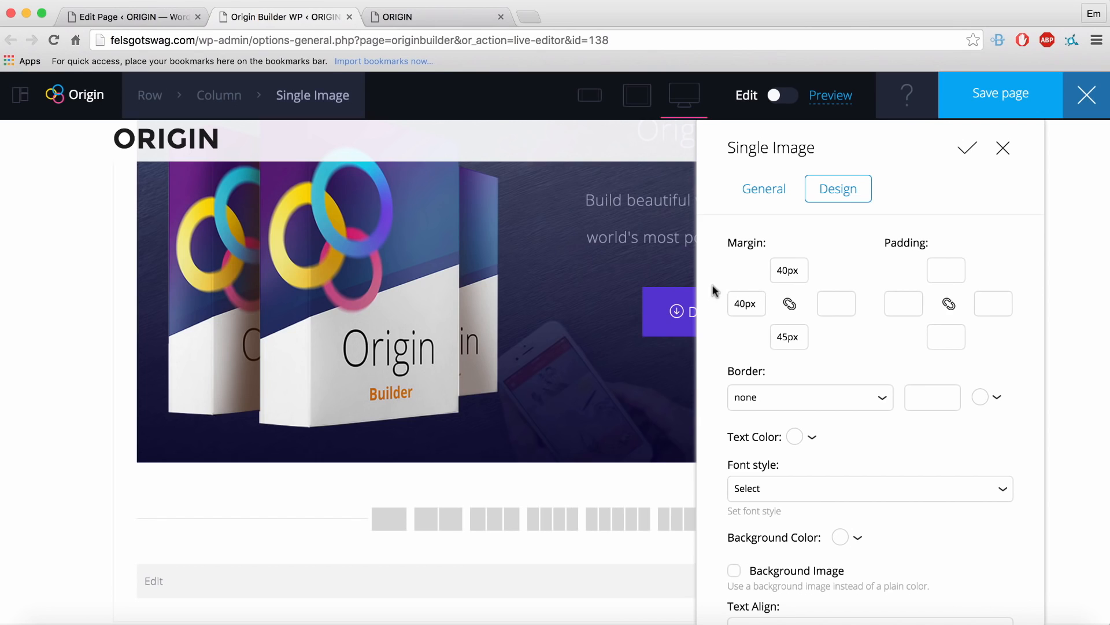
Link the box image's four margins and set them all to 30px.
click(789, 303)
click(802, 275)
double_click(802, 275)
text(30)
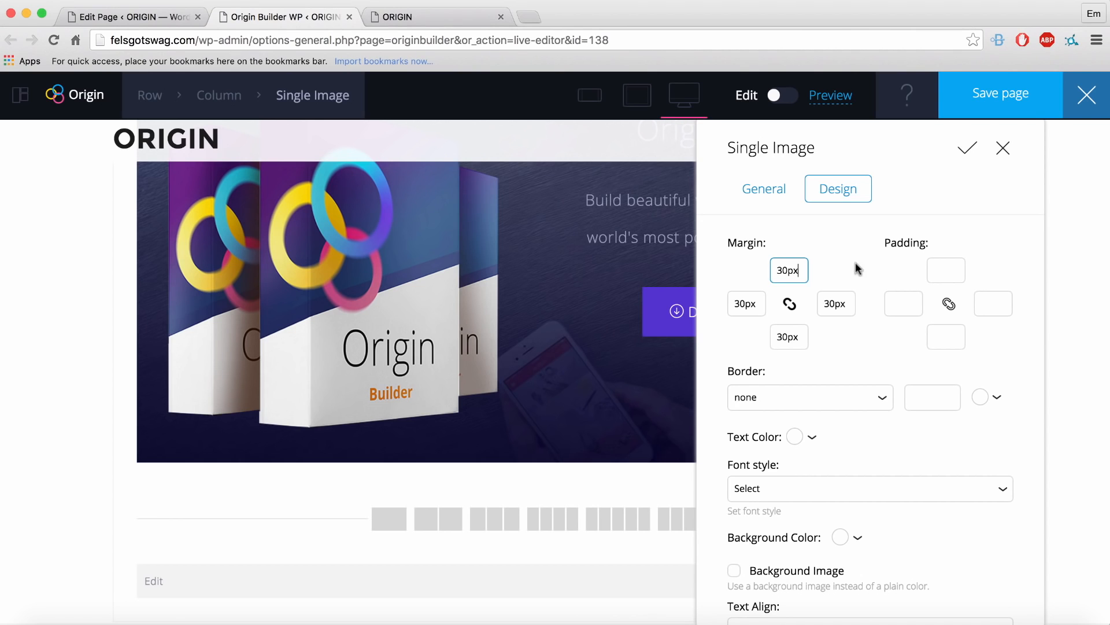
click(299, 364)
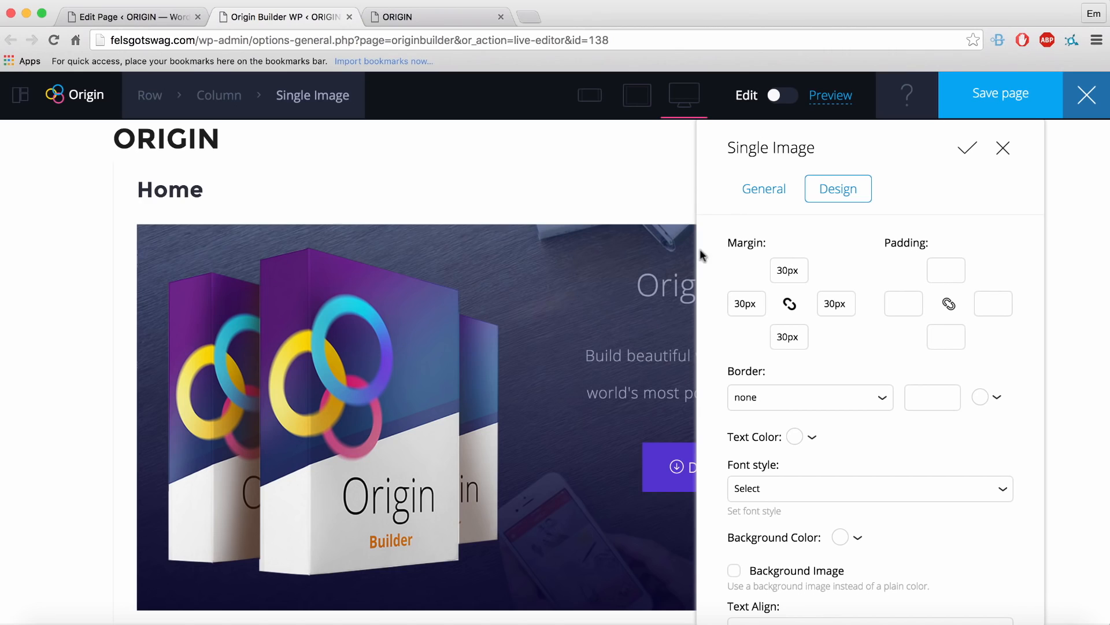
Raise the box image's linked margins to 40px, save the settings, and narrow the image column slightly.
double_click(785, 267)
text(4)
click(967, 149)
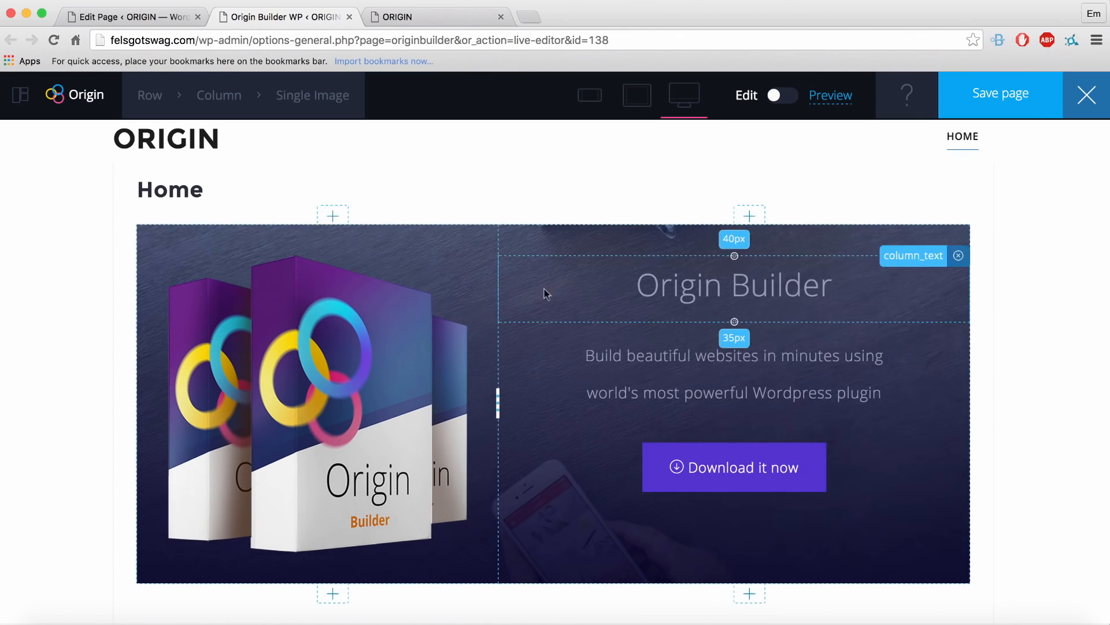
drag(497, 402, 486, 407)
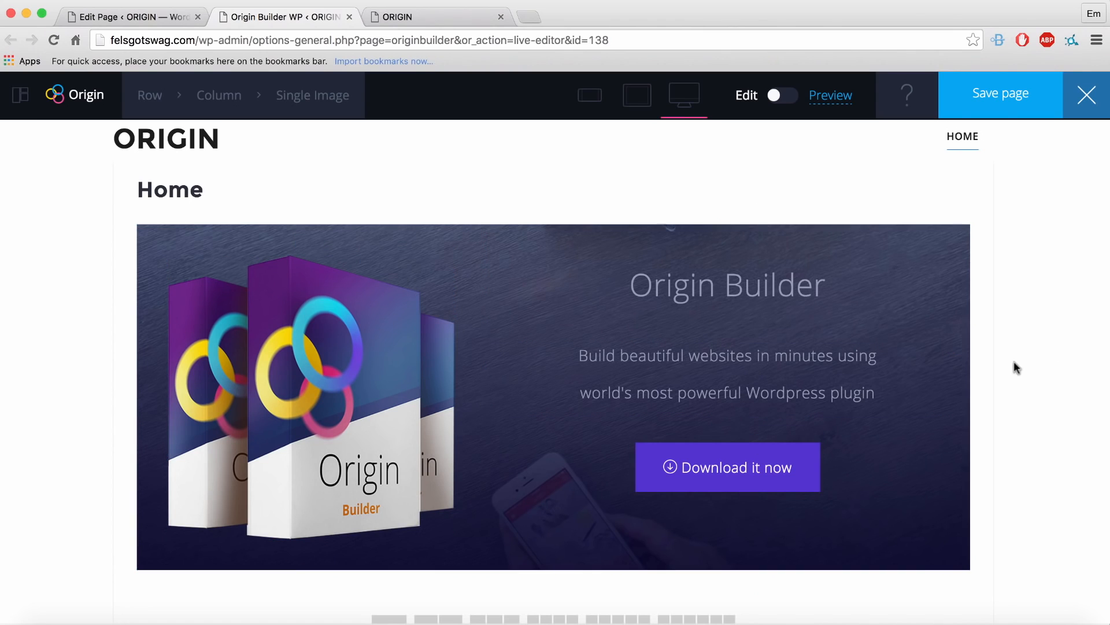
Change the Origin Builder heading's text color to white and the download button's color to blue.
click(957, 253)
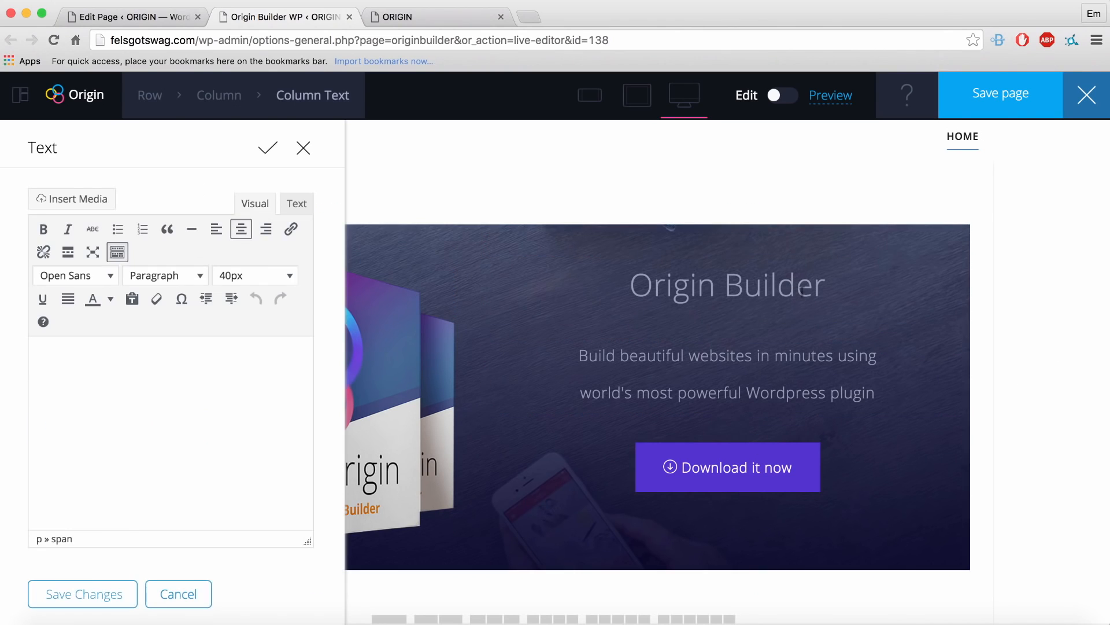
key(super+a)
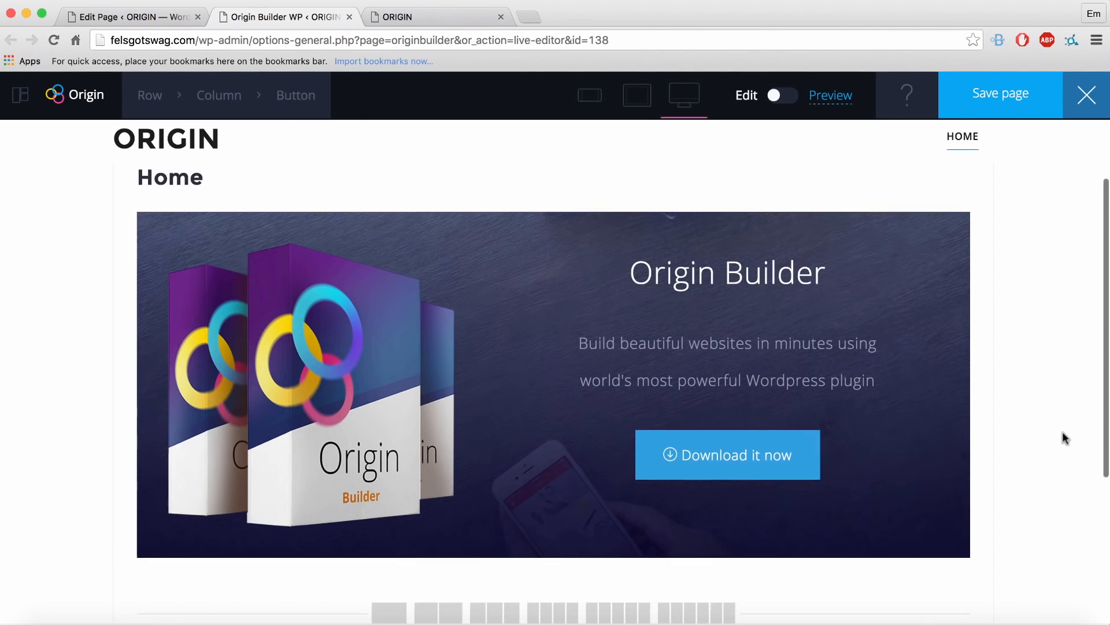
Add a two-column row beneath the existing row in the frontend editor, after viewing the same row layouts in the backend editor.
scroll(1063, 431, down, 3)
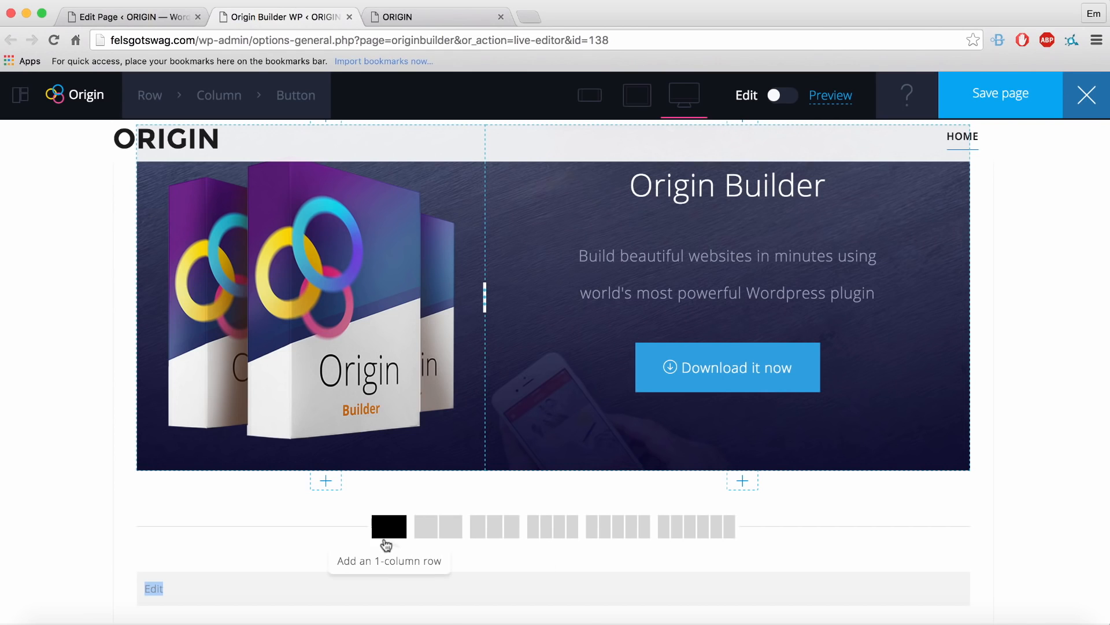
click(129, 18)
scroll(459, 341, down, 6)
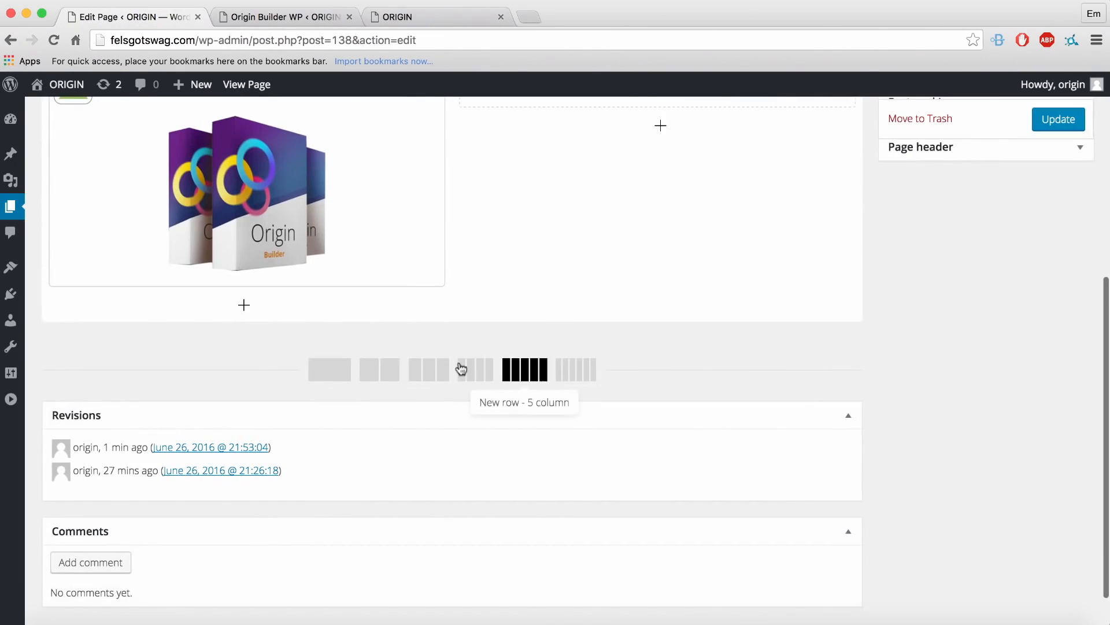
key(ctrl+Tab)
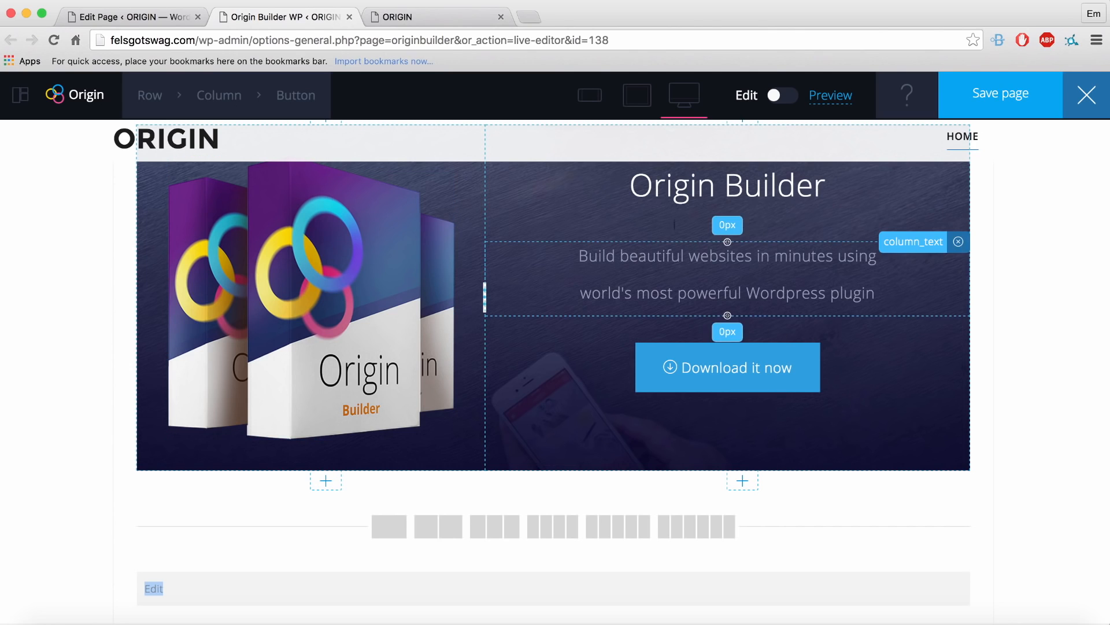
click(428, 539)
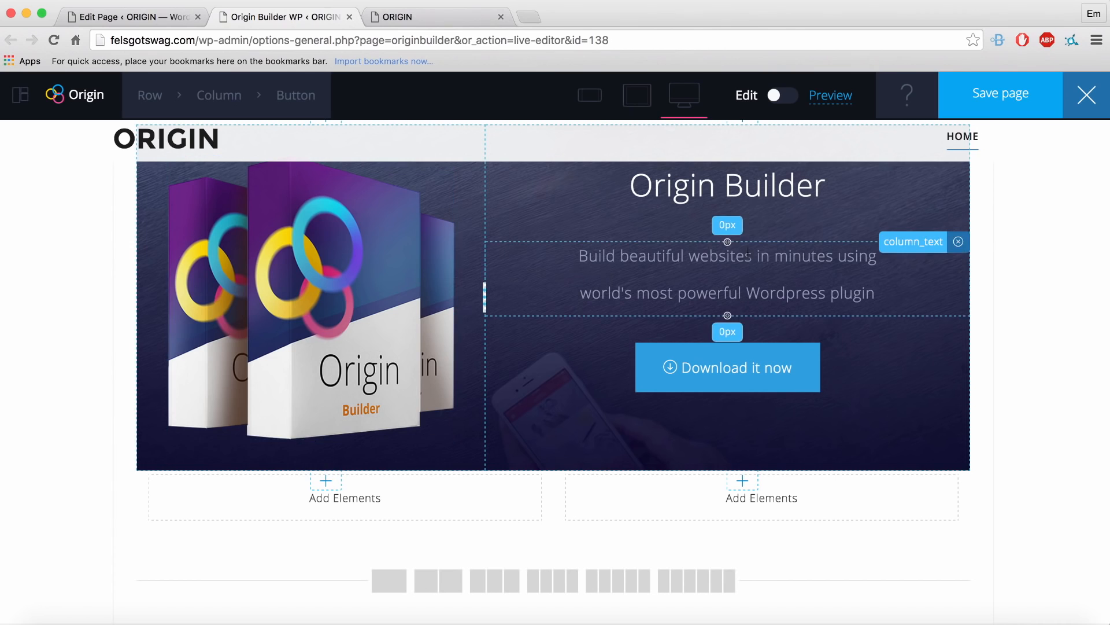
Duplicate the Origin Builder heading and move the copy into the second column of the new row.
click(758, 191)
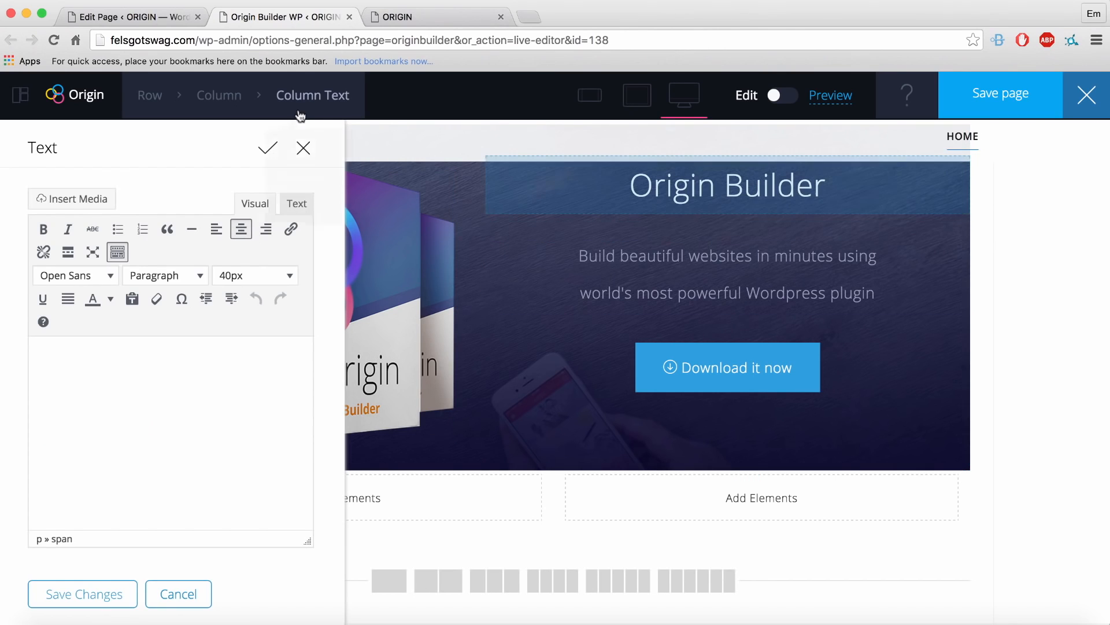
mouse_move(299, 115)
click(301, 185)
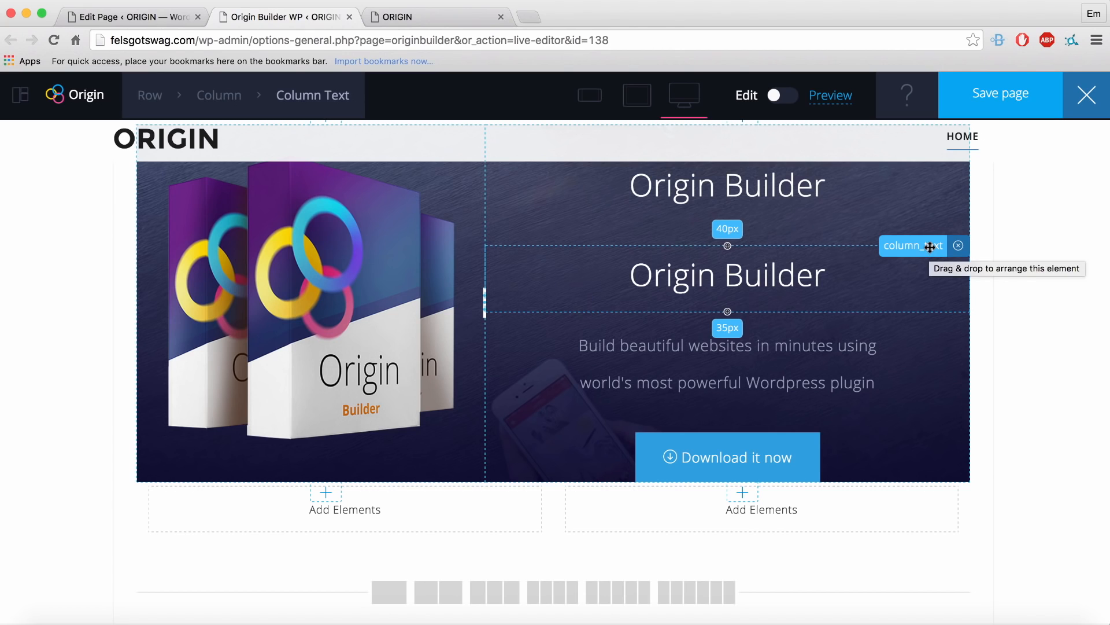
drag(929, 246, 769, 535)
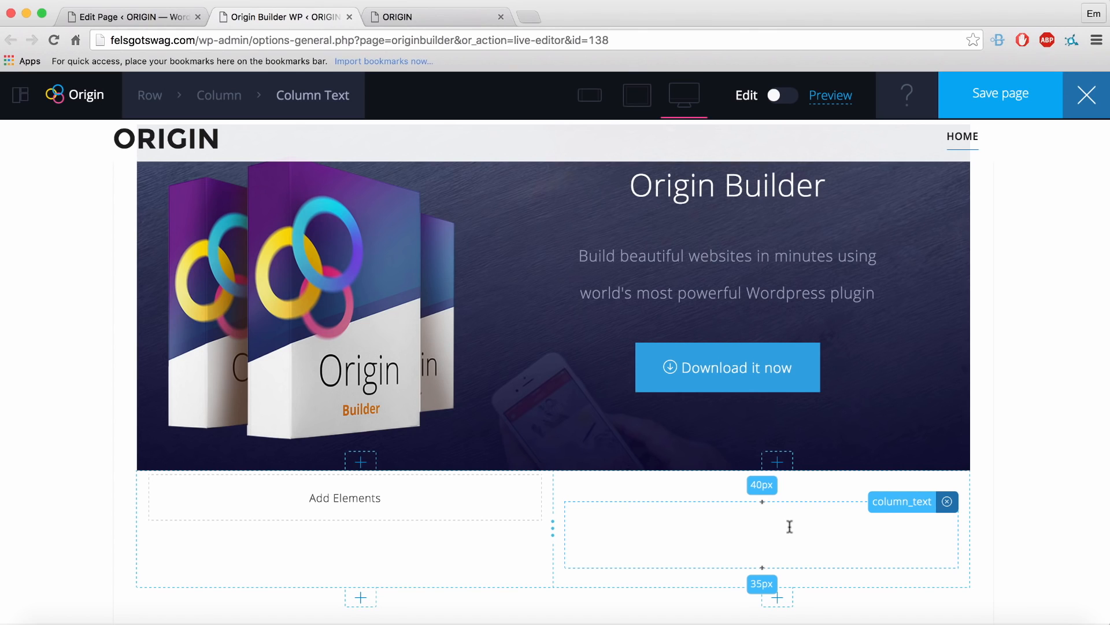
click(129, 128)
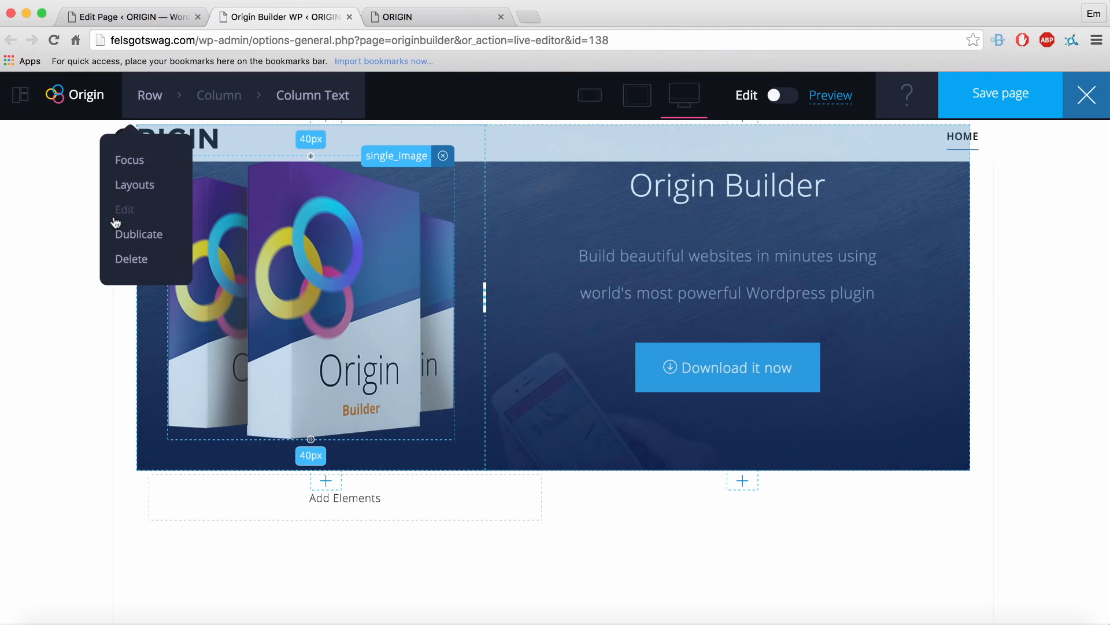
click(126, 211)
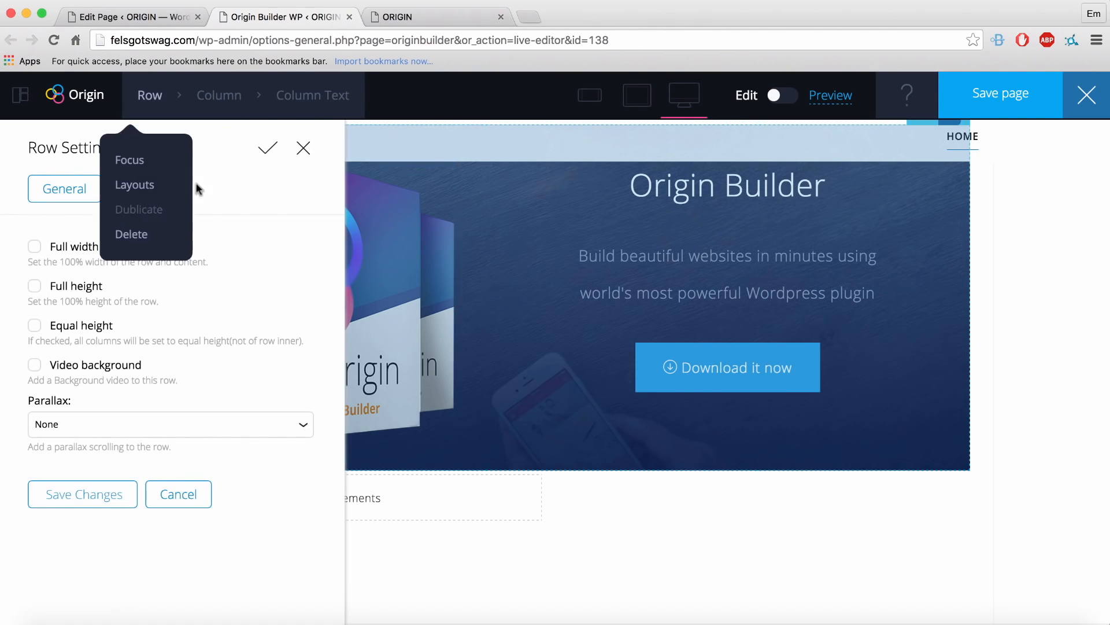
click(124, 196)
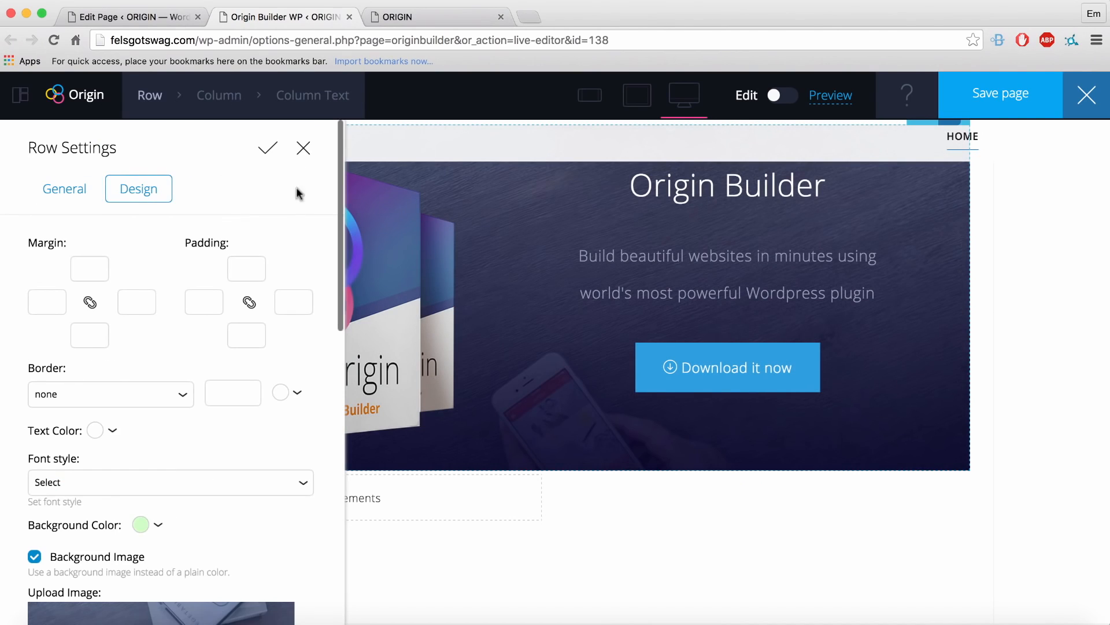
click(303, 148)
Set the new row's background color to a very dark navy in its design settings and apply it.
click(763, 535)
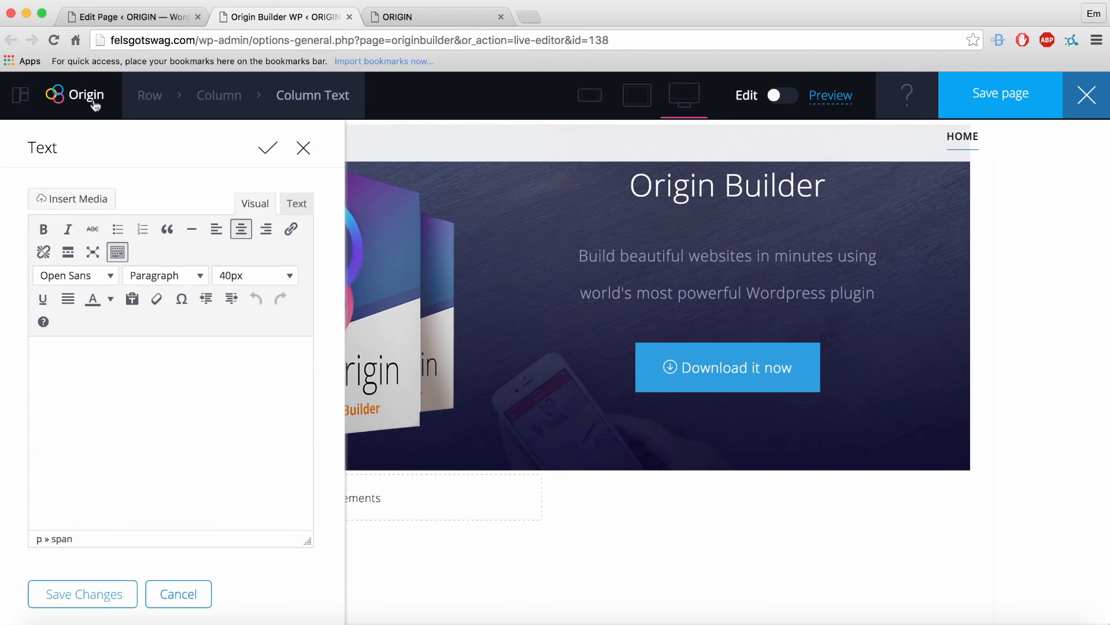
mouse_move(150, 95)
click(136, 207)
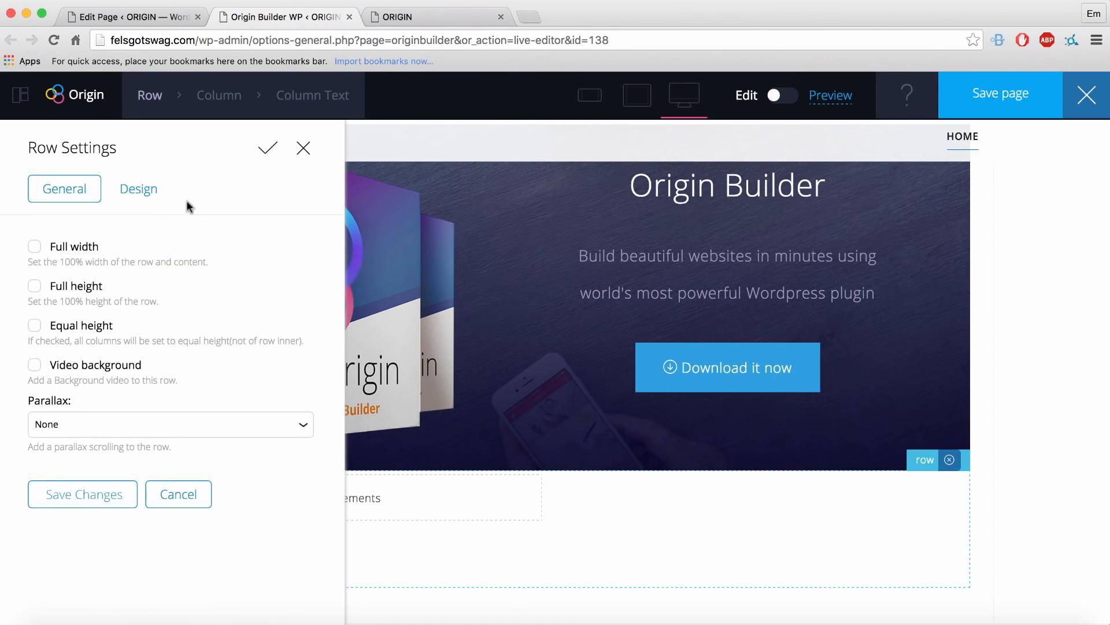
click(141, 192)
scroll(231, 541, down, 2)
scroll(231, 536, down, 3)
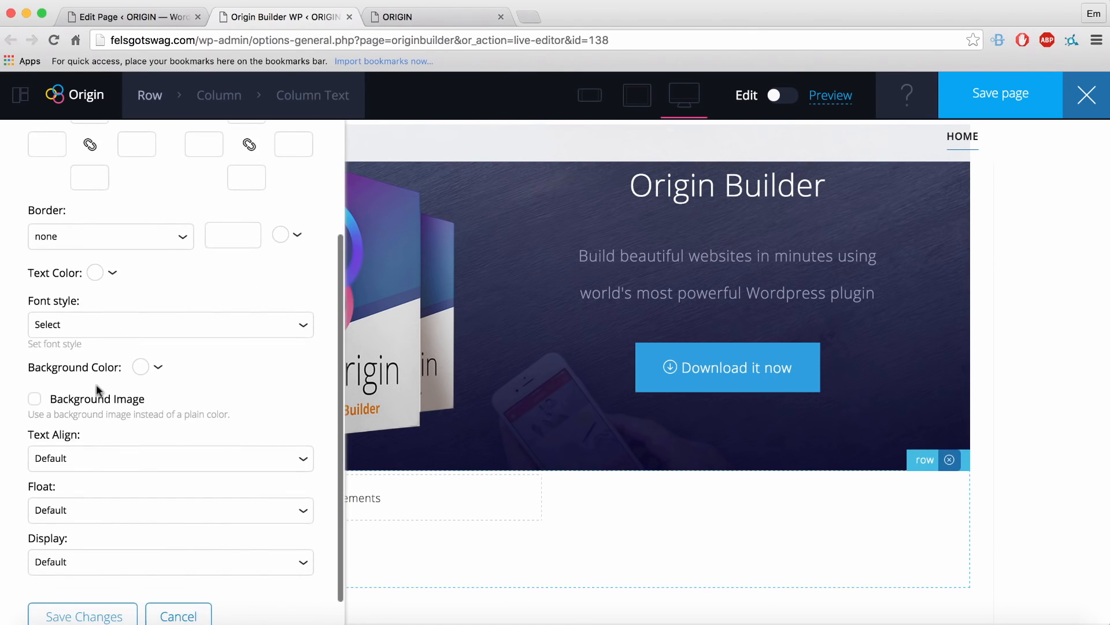
click(140, 335)
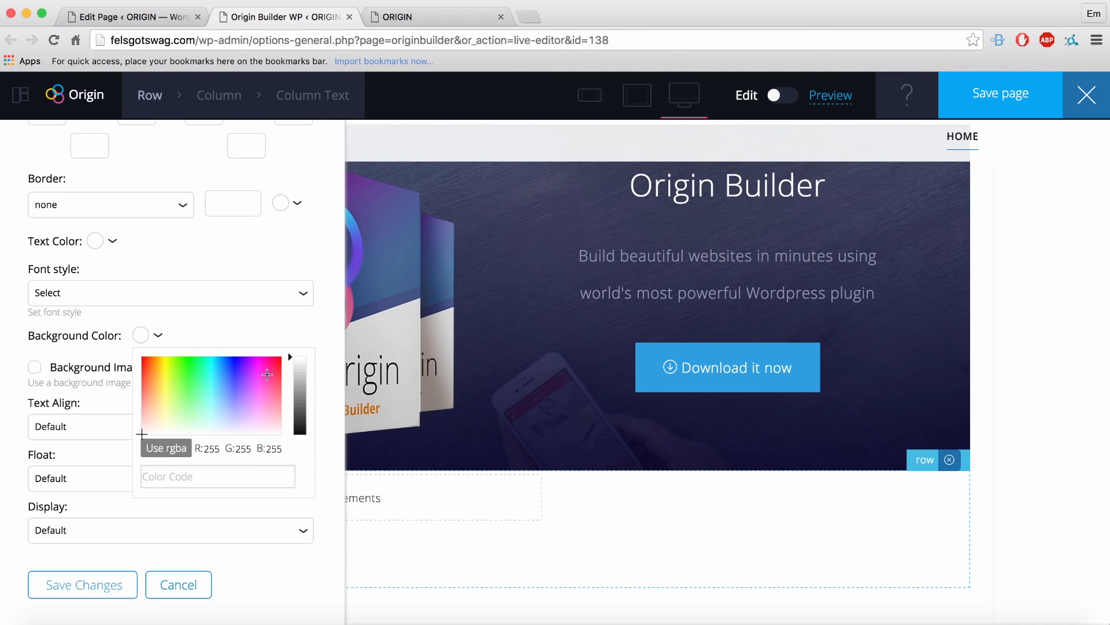
click(295, 422)
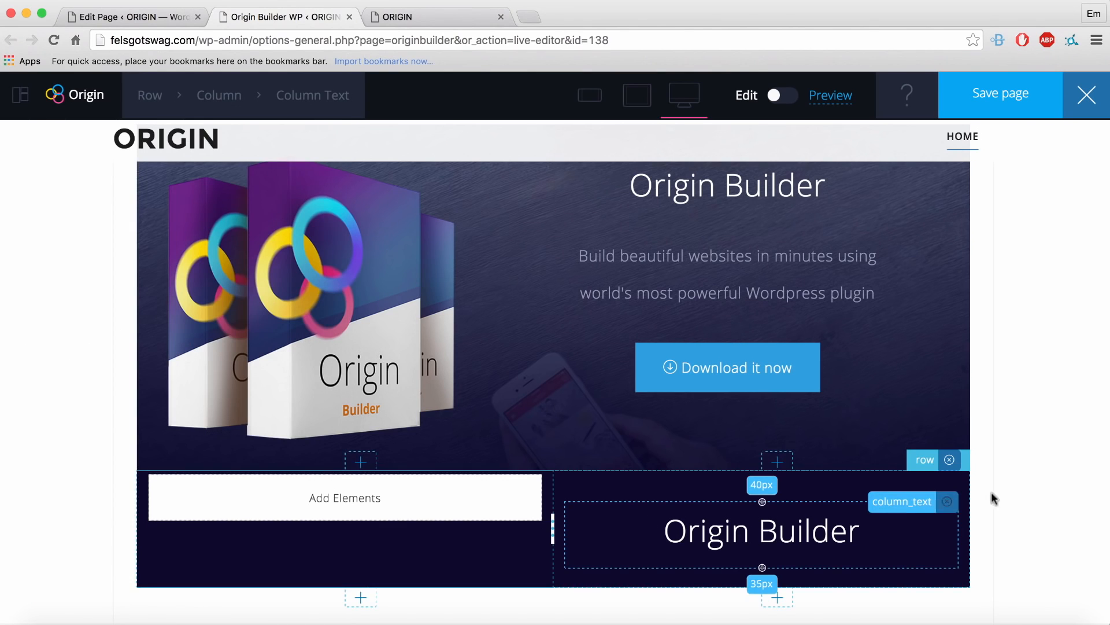
Duplicate the "Build beautiful websites" text and move the copy below the heading in the new row's second column.
scroll(999, 486, down, 3)
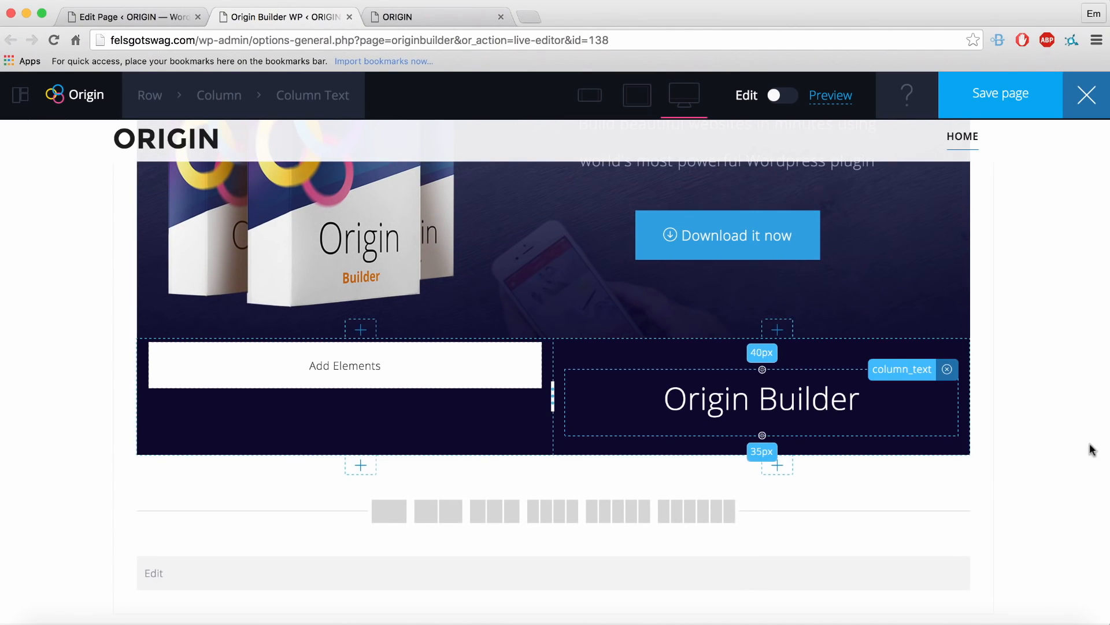
scroll(1064, 405, up, 3)
click(800, 272)
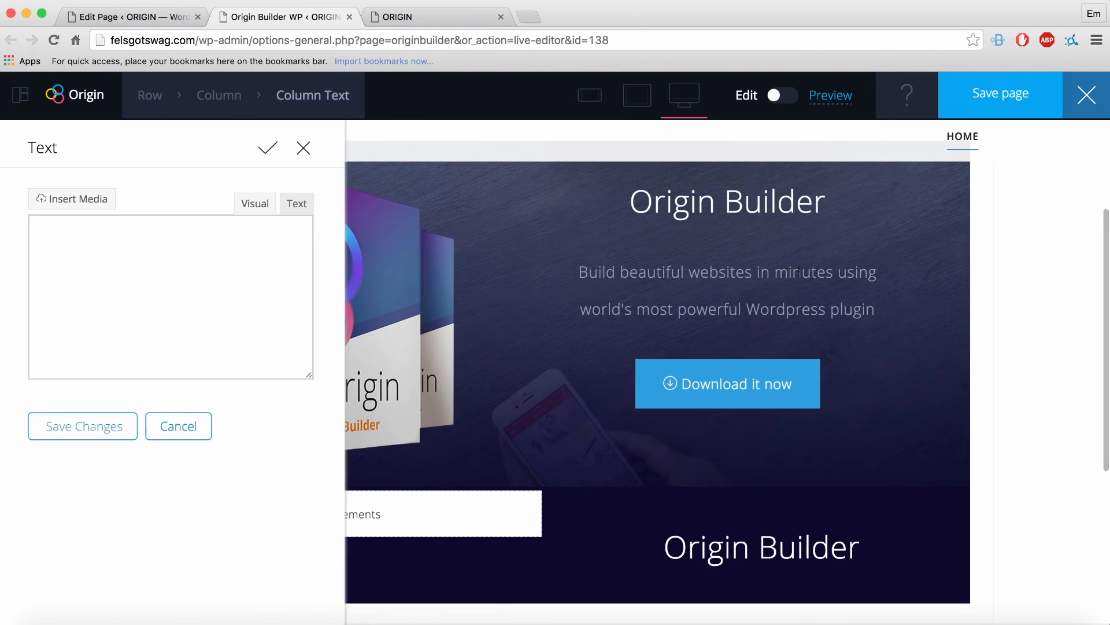
mouse_move(306, 96)
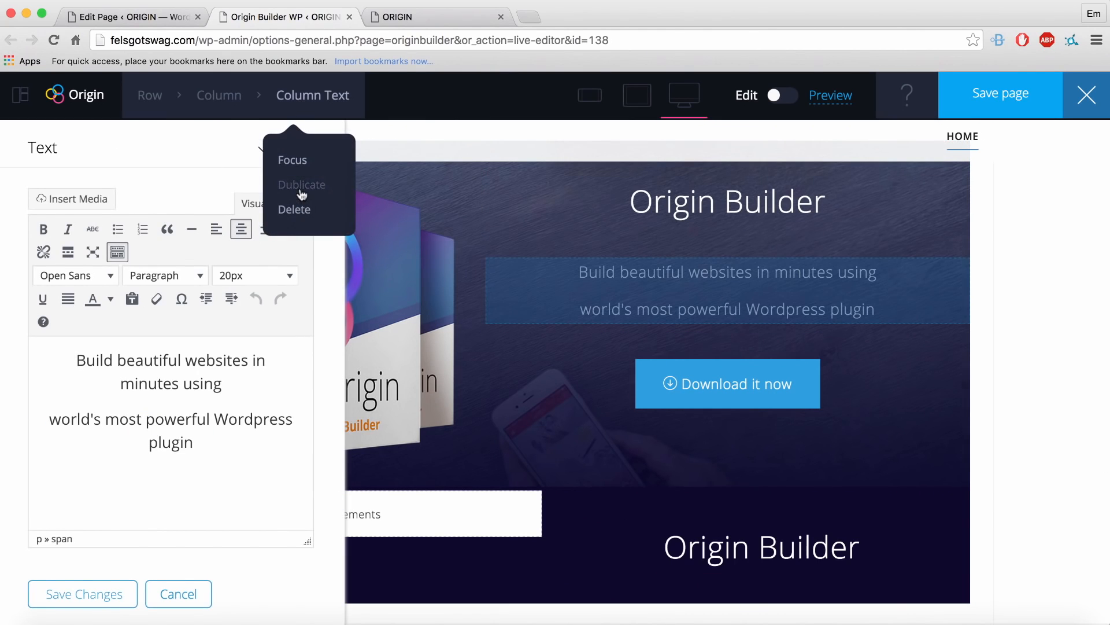
click(298, 185)
scroll(960, 456, down, 1)
drag(912, 335, 760, 564)
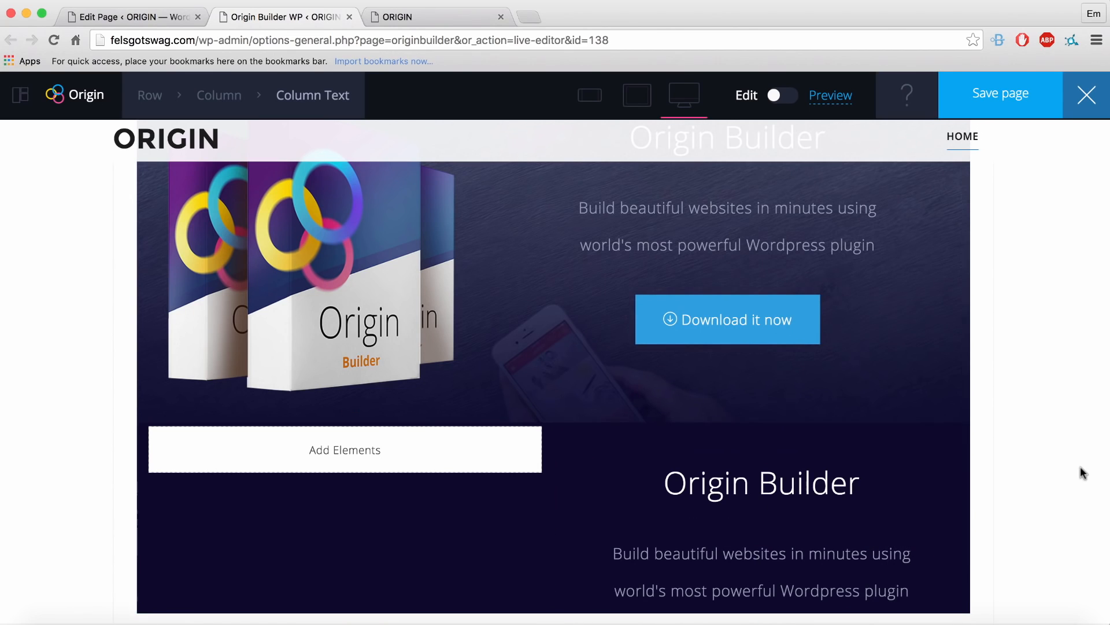
Replace the copied heading in the new row with "Simple Drag n' Drop Interface".
scroll(1025, 466, down, 2)
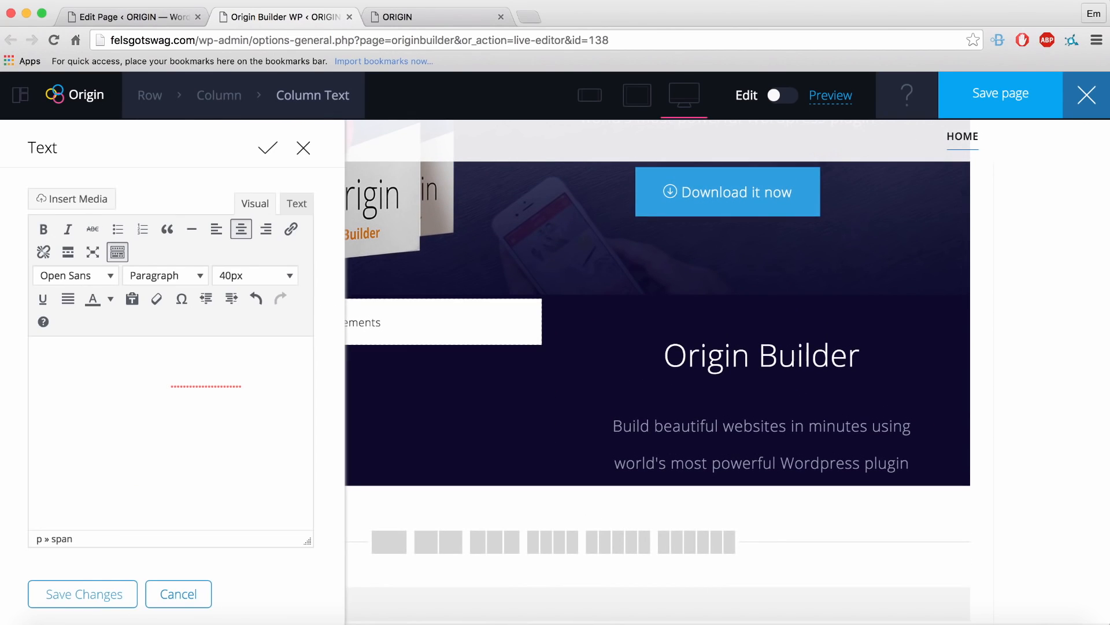
key(super+a)
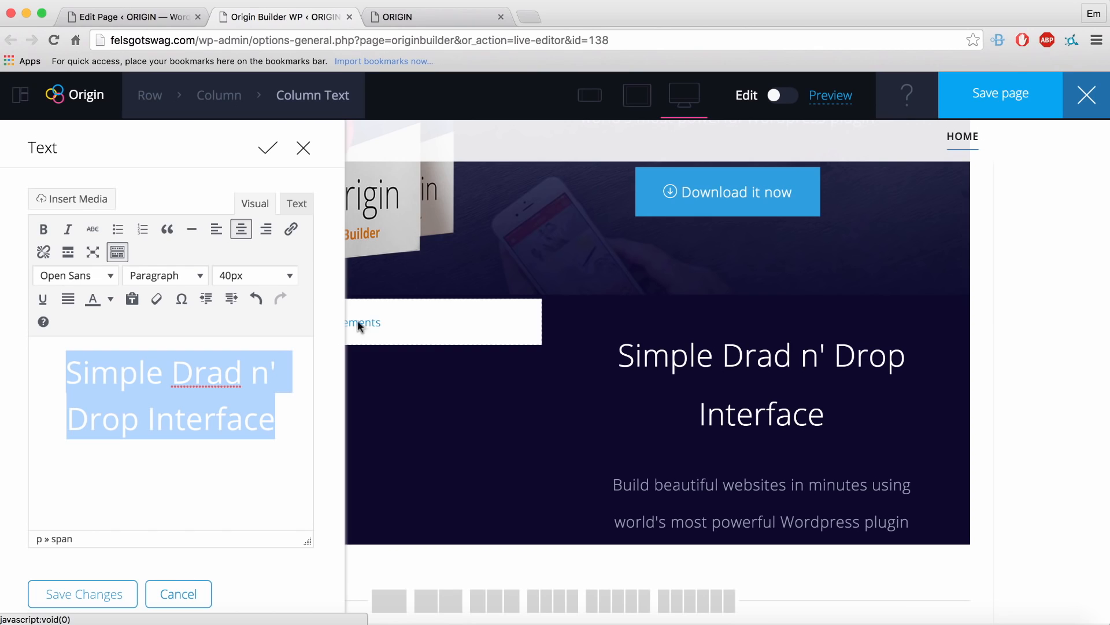
click(235, 376)
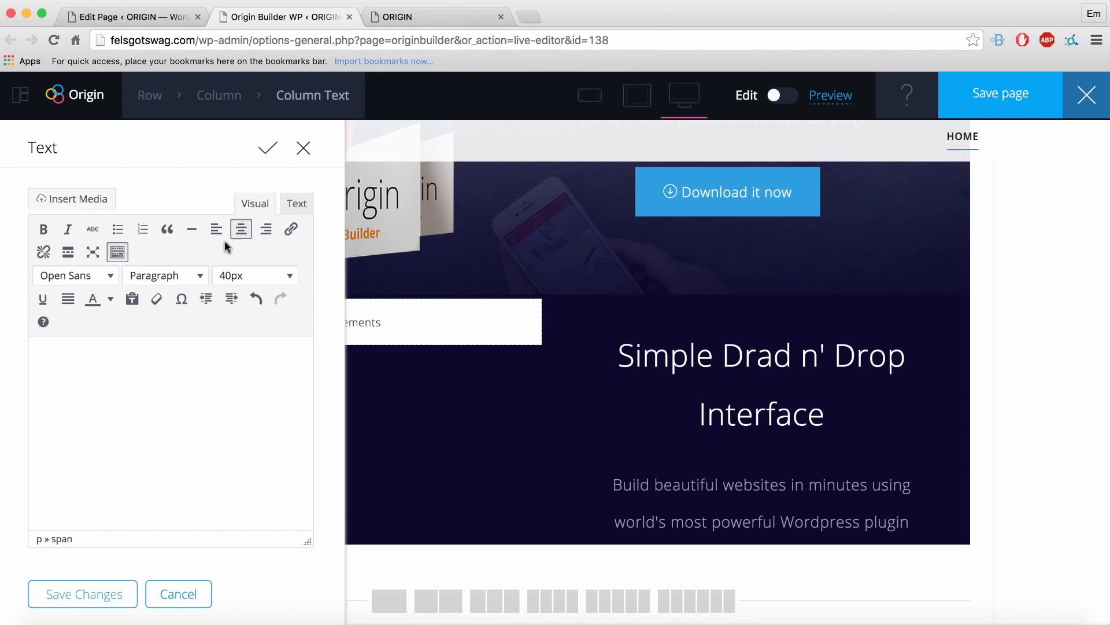
text(g)
key(super+a)
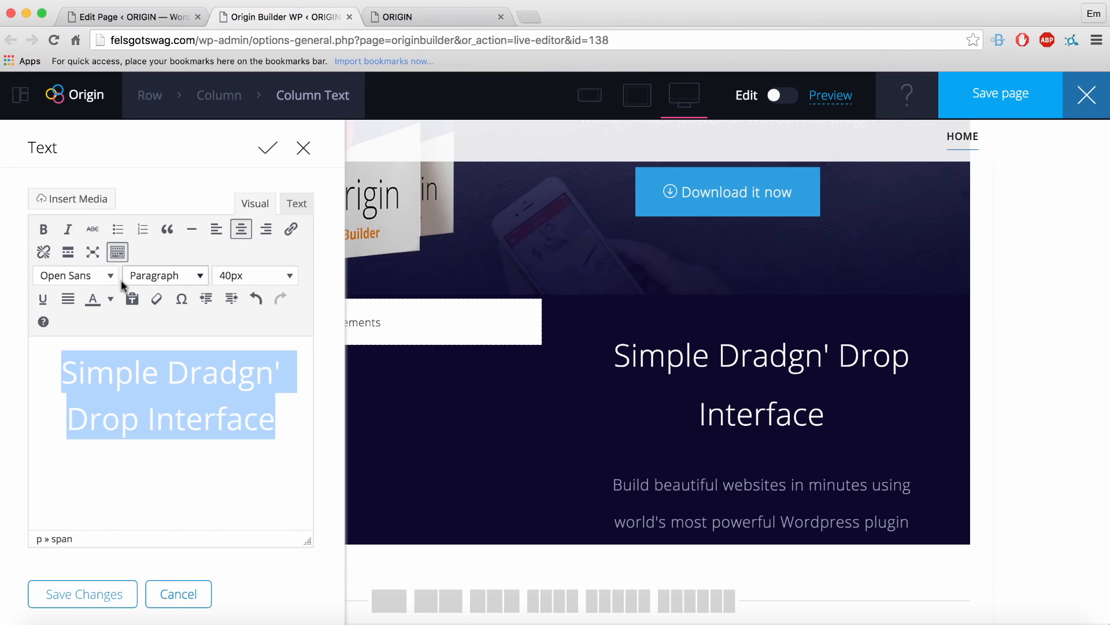
click(111, 299)
click(200, 336)
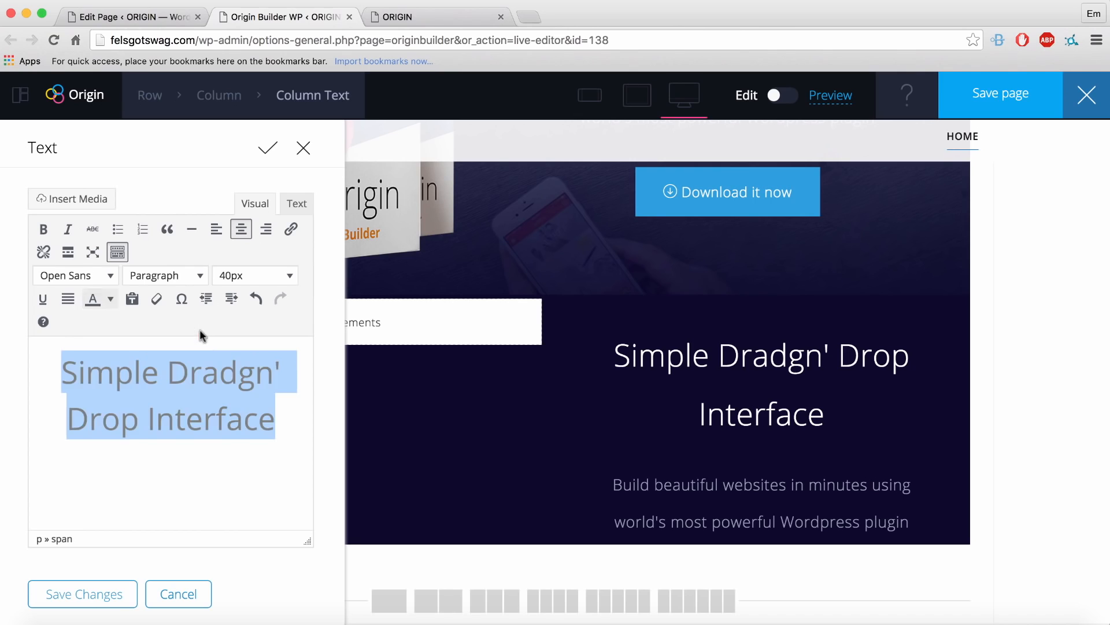
click(239, 377)
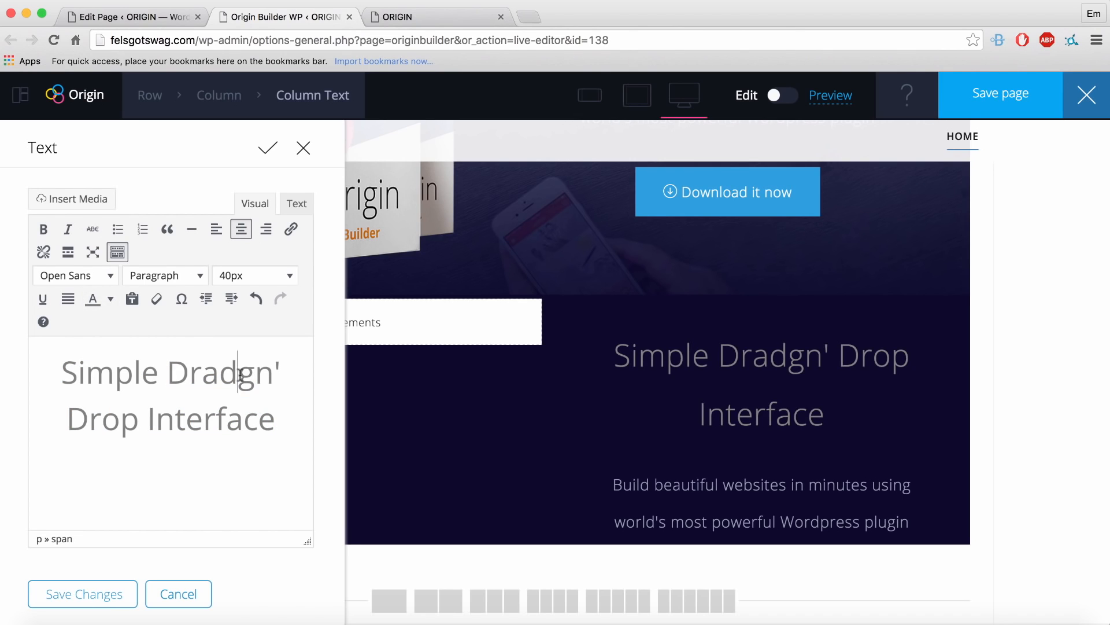
key(BackSpace)
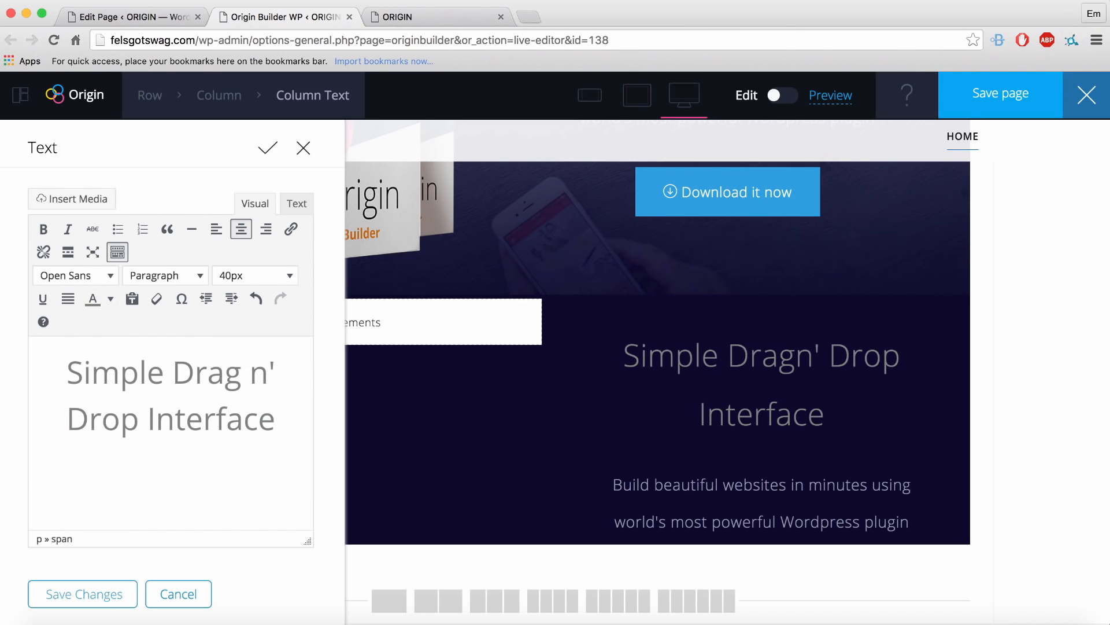
Set the "Simple Drag n' Drop Interface" heading to 28px in white and save the text element.
triple_click(242, 394)
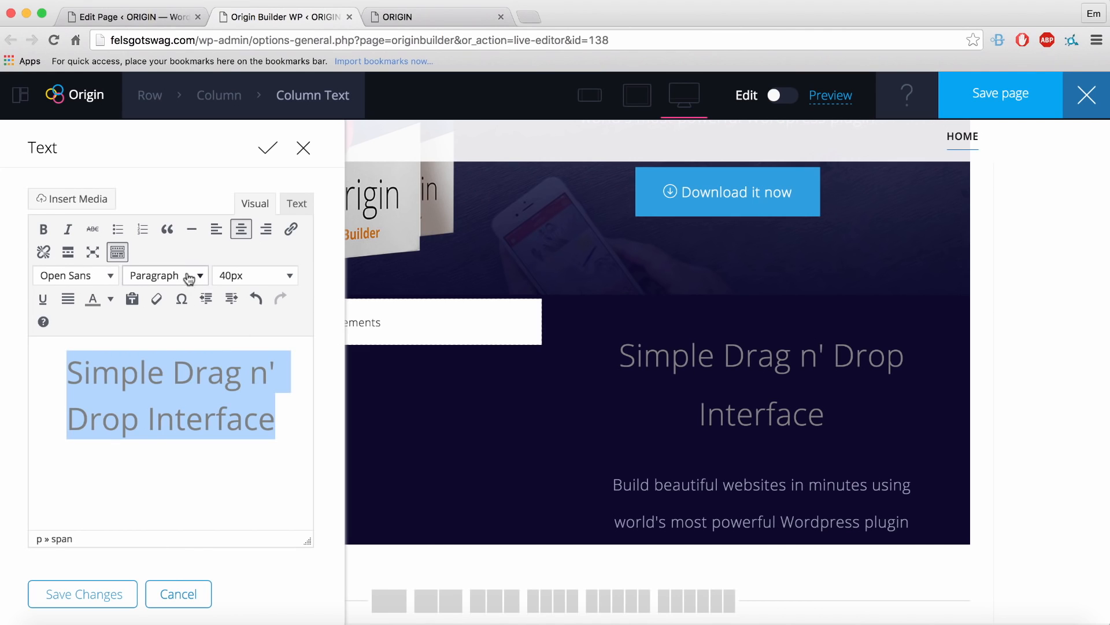
click(258, 276)
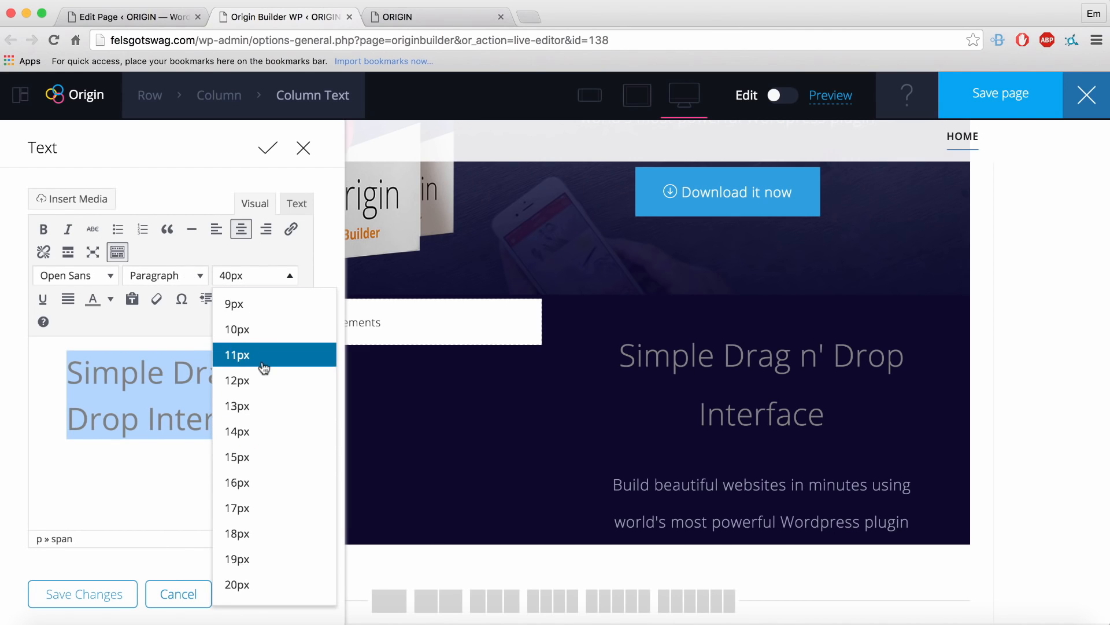
scroll(260, 367, down, 5)
click(243, 536)
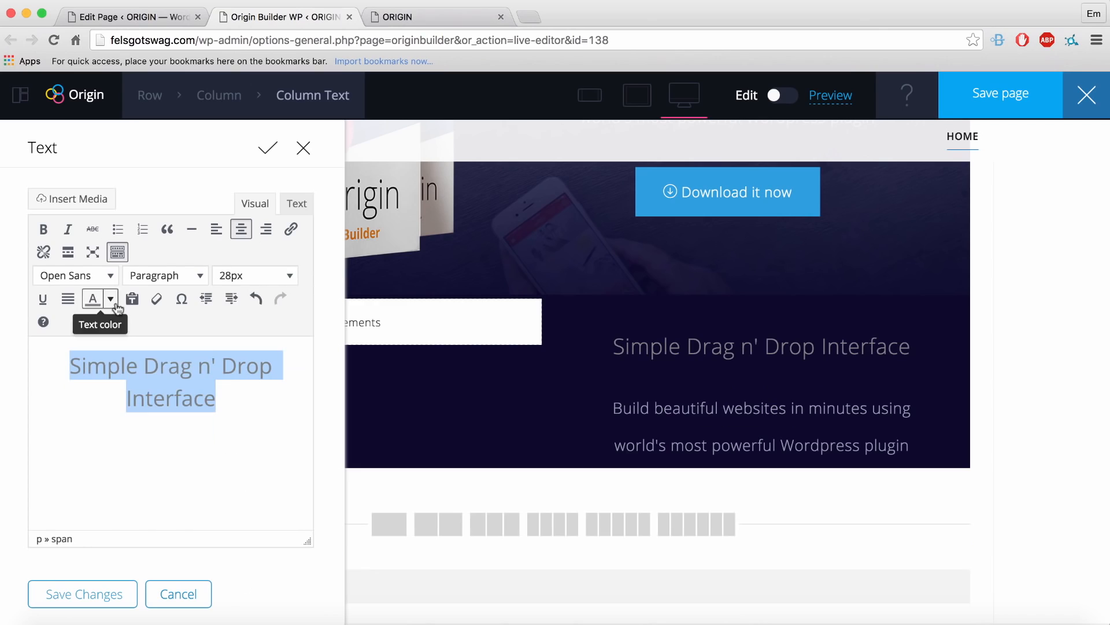
click(110, 298)
click(198, 370)
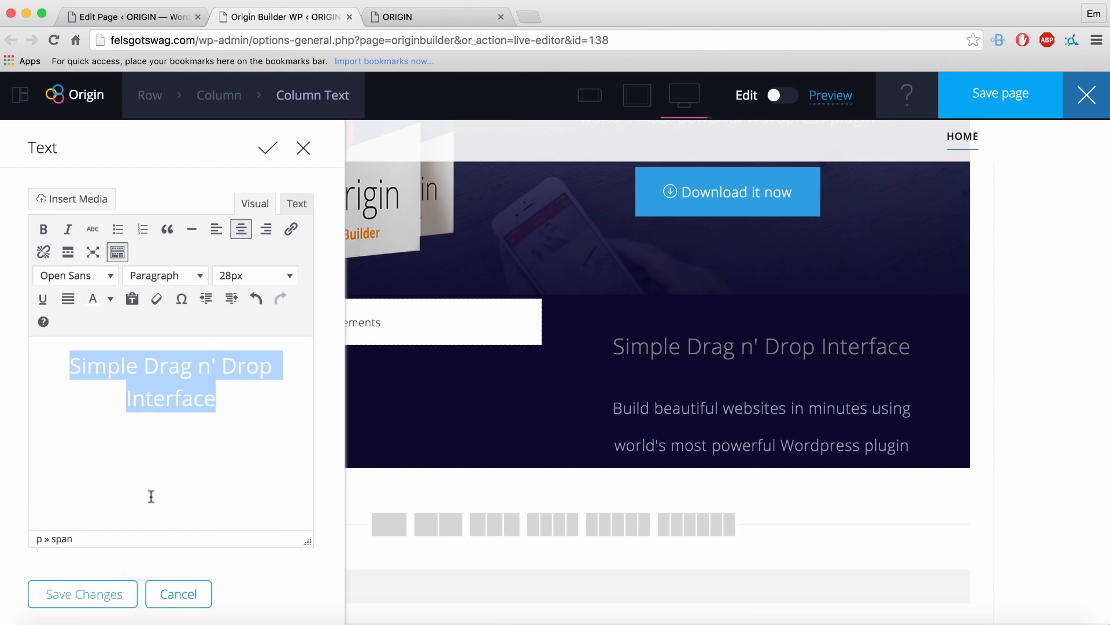
click(84, 594)
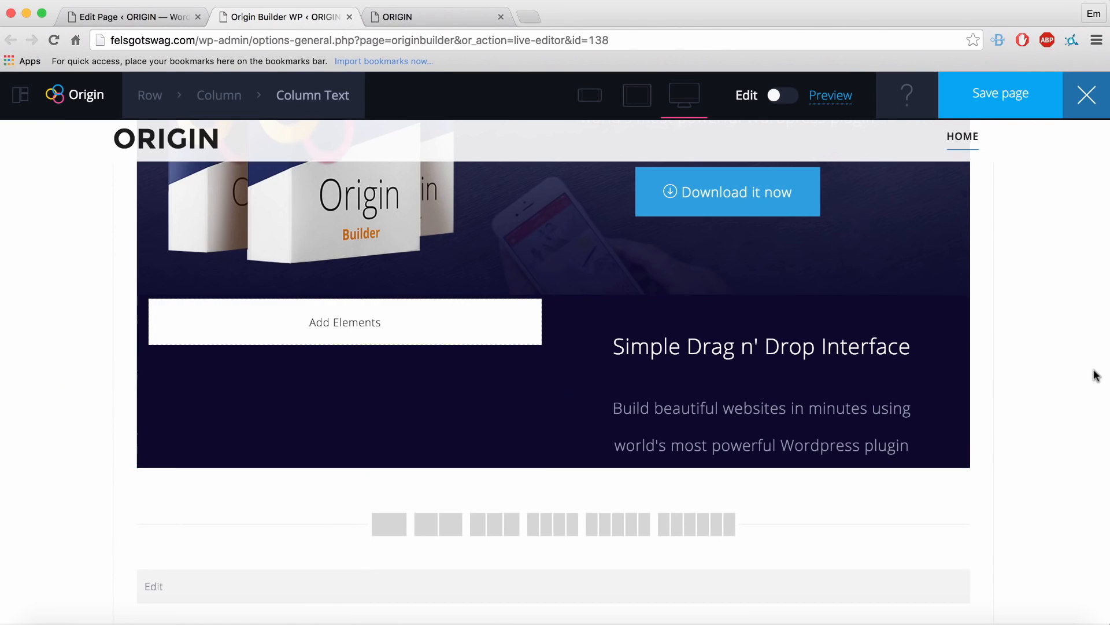
Replace the copied paragraph below the heading with the "Non lacinia odio sodales…" placeholder text and set its font to Open Sans.
click(787, 435)
key(super+a)
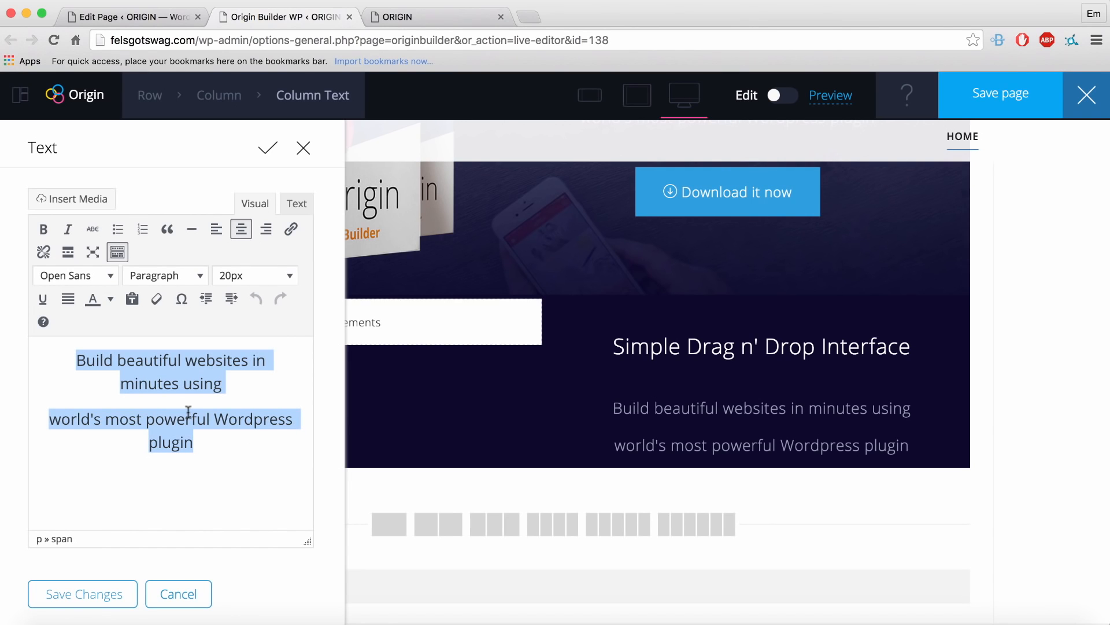
text(Non lacinia odio sodales. Praesent fermentum porta dictum. Morbi laoreet ultrices neque a vulputate. Maecenas vitae tristique mauris. Pellentesque habitant morbi tristique senectus et netus et malesuada)
key(super+a)
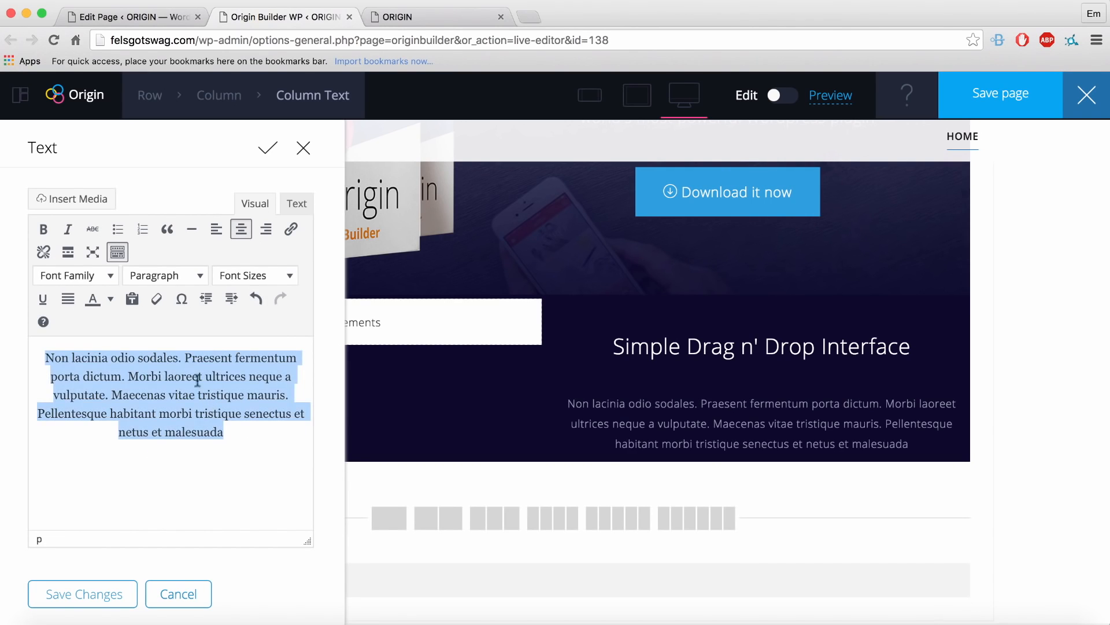
click(107, 277)
scroll(116, 525, down, 10)
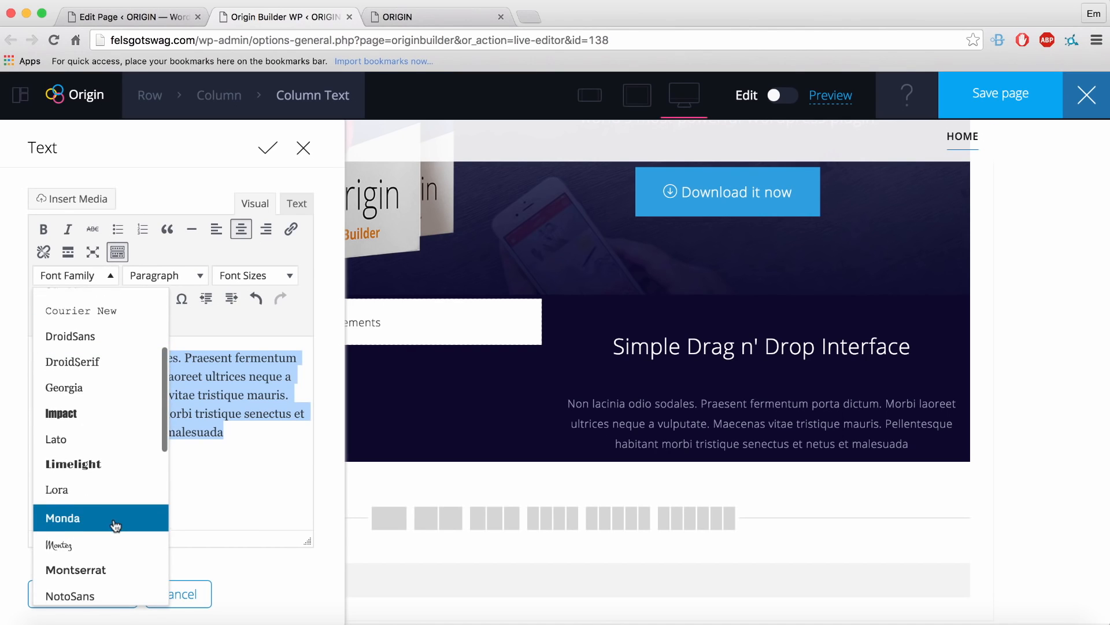
click(85, 305)
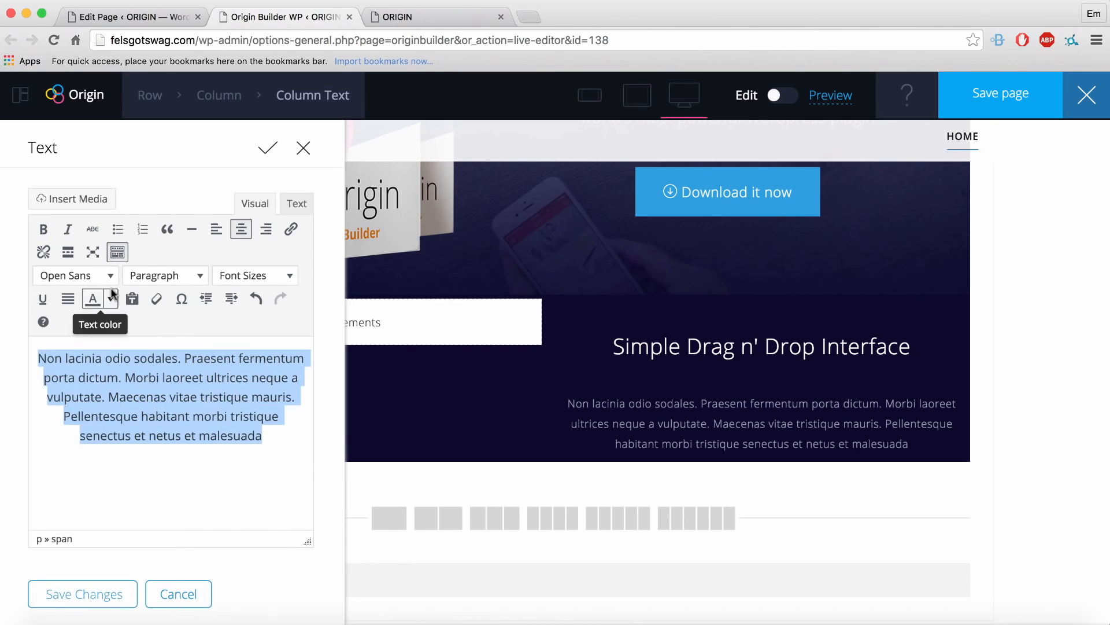
Set the placeholder paragraph to 16px, align it left and save the text element.
click(237, 276)
scroll(243, 540, down, 3)
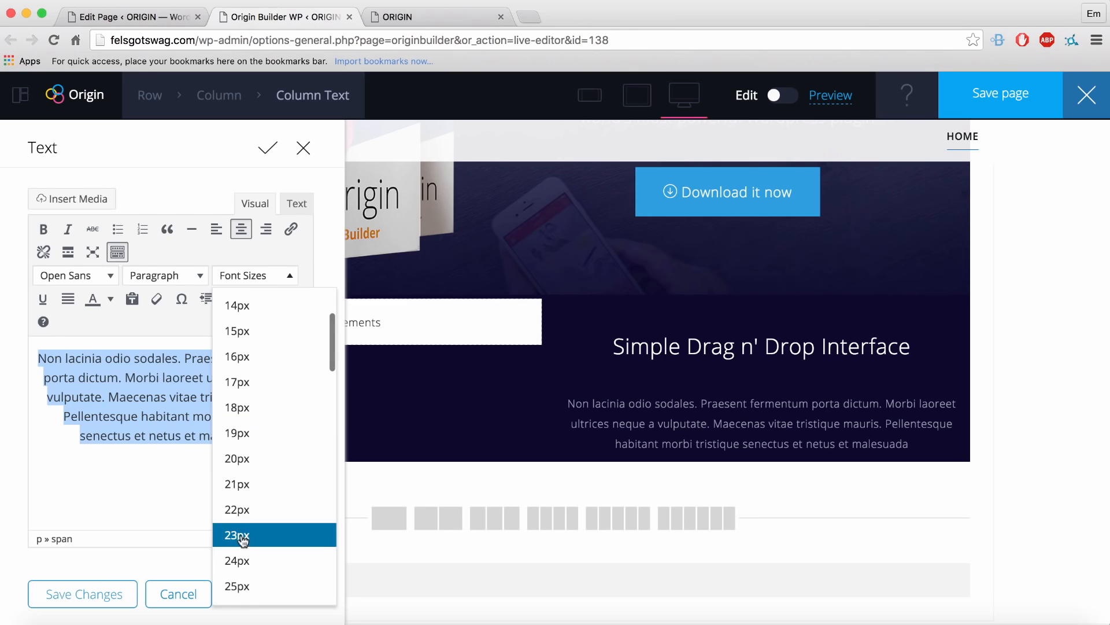
click(237, 356)
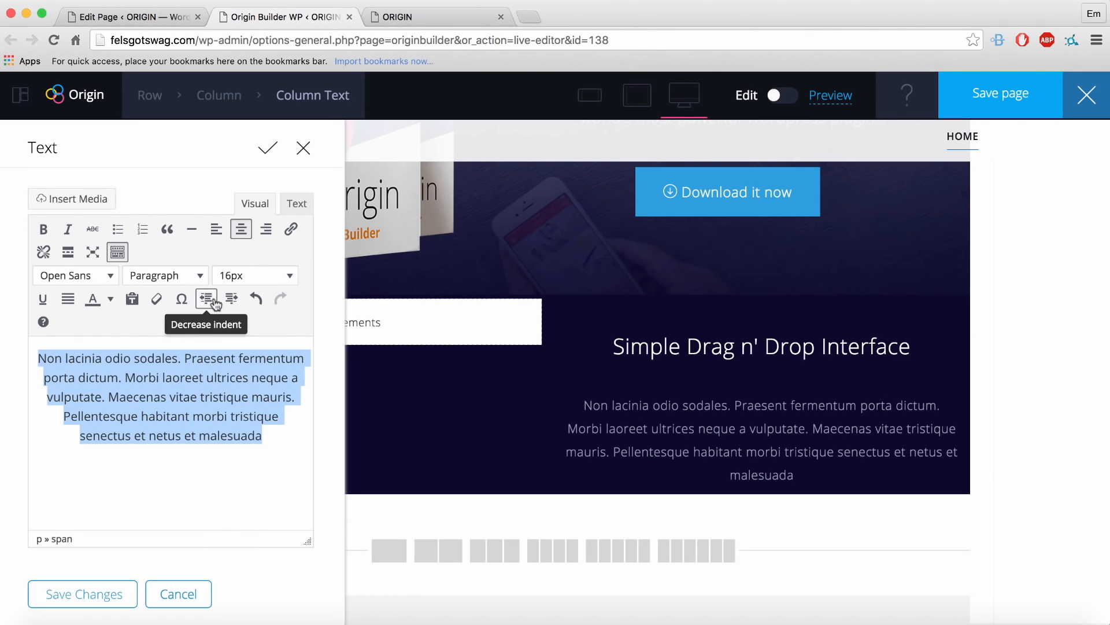
click(217, 229)
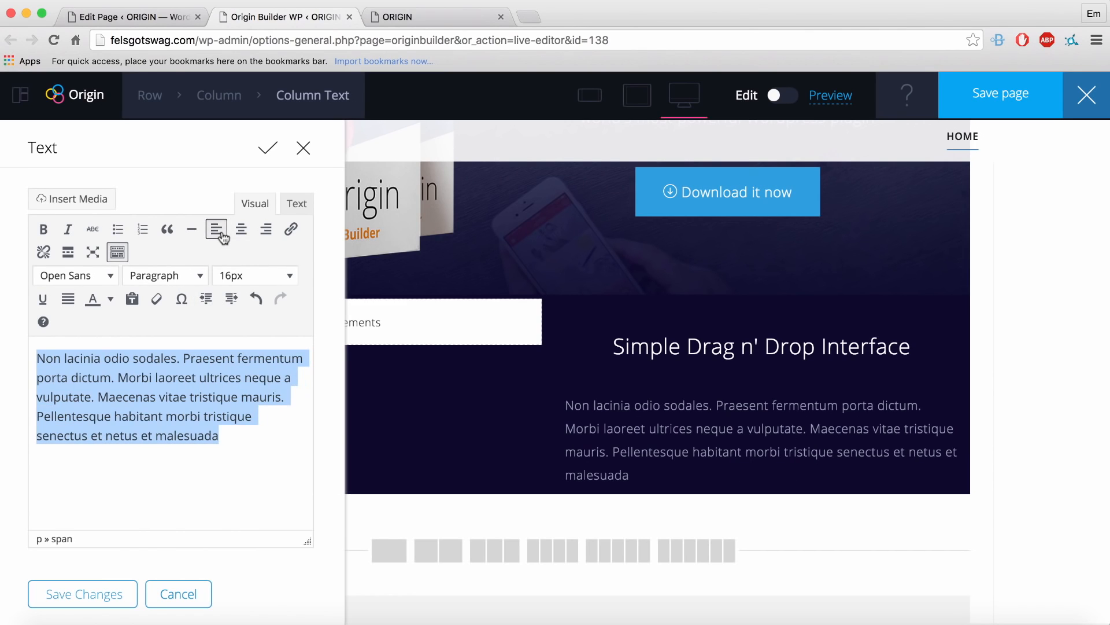
click(83, 581)
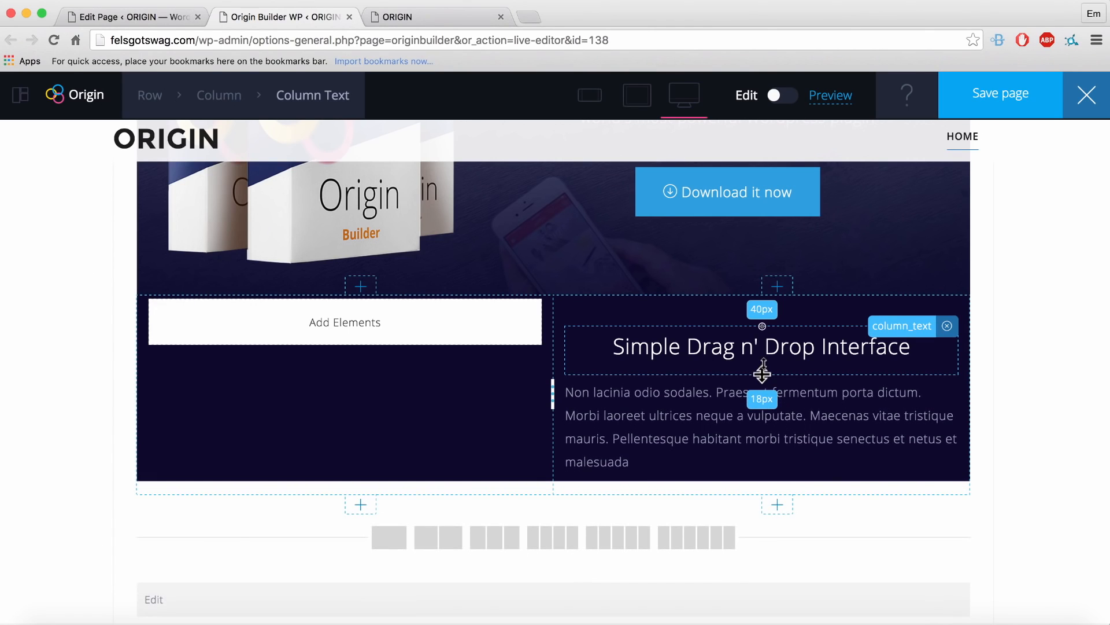
Widen the new row's first column slightly and add a Single Image element to it.
drag(550, 394, 608, 399)
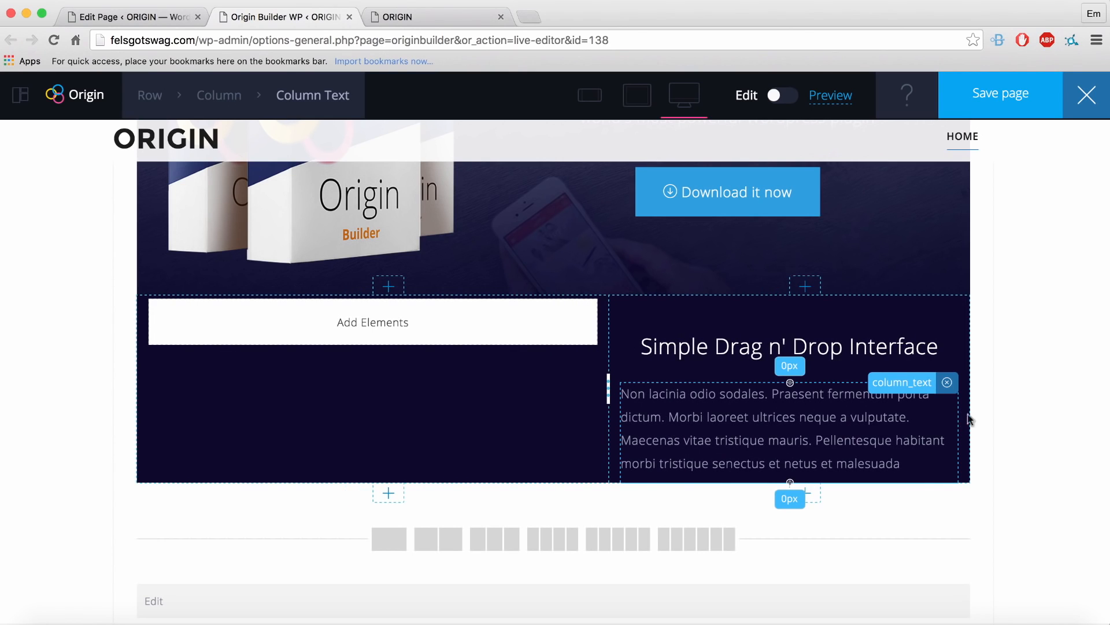
scroll(926, 399, up, 2)
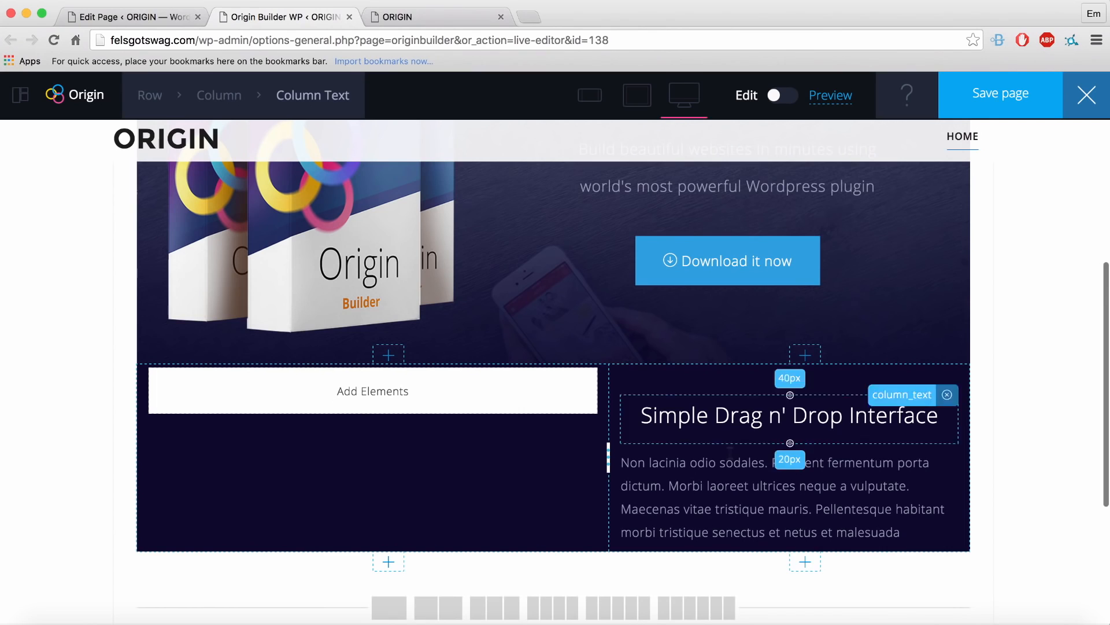
click(371, 393)
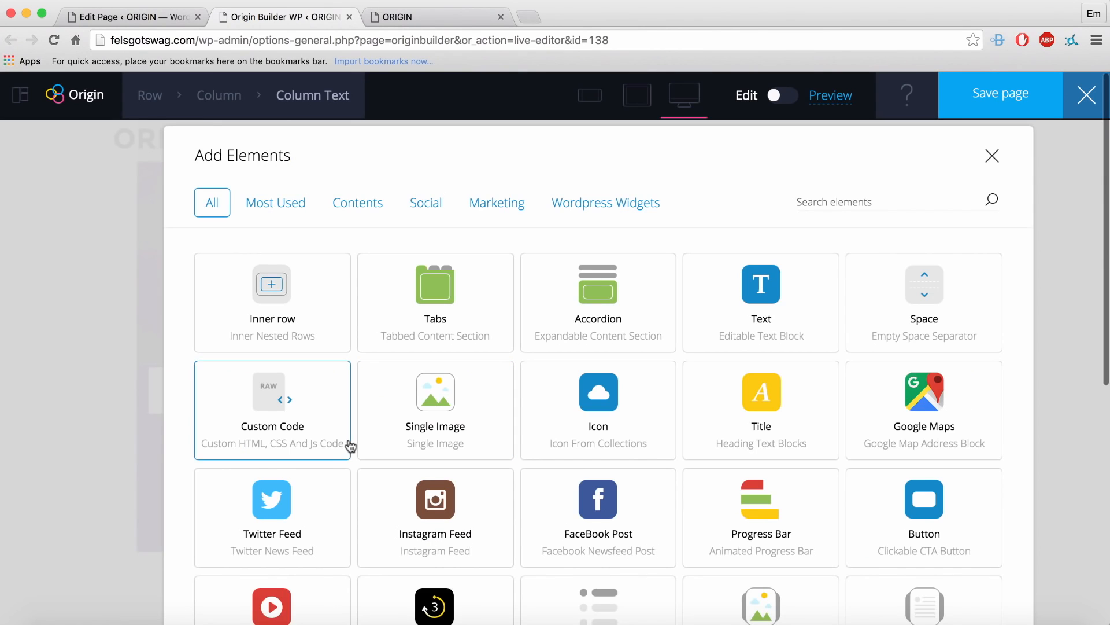
click(442, 432)
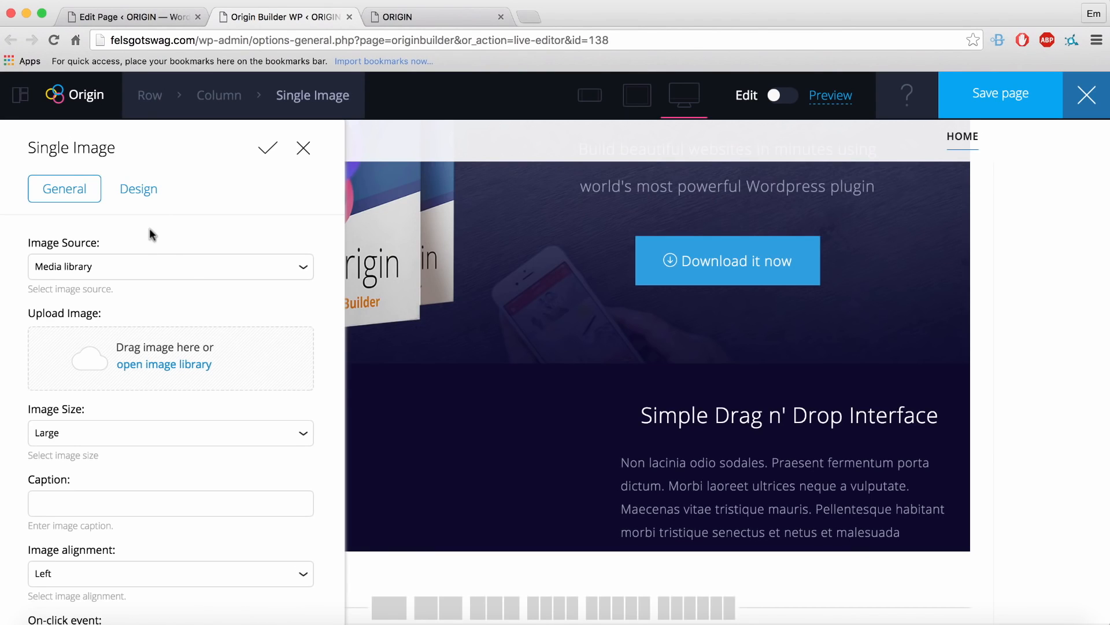
Choose image-19.png from the media library for the Single Image element and save it.
click(141, 366)
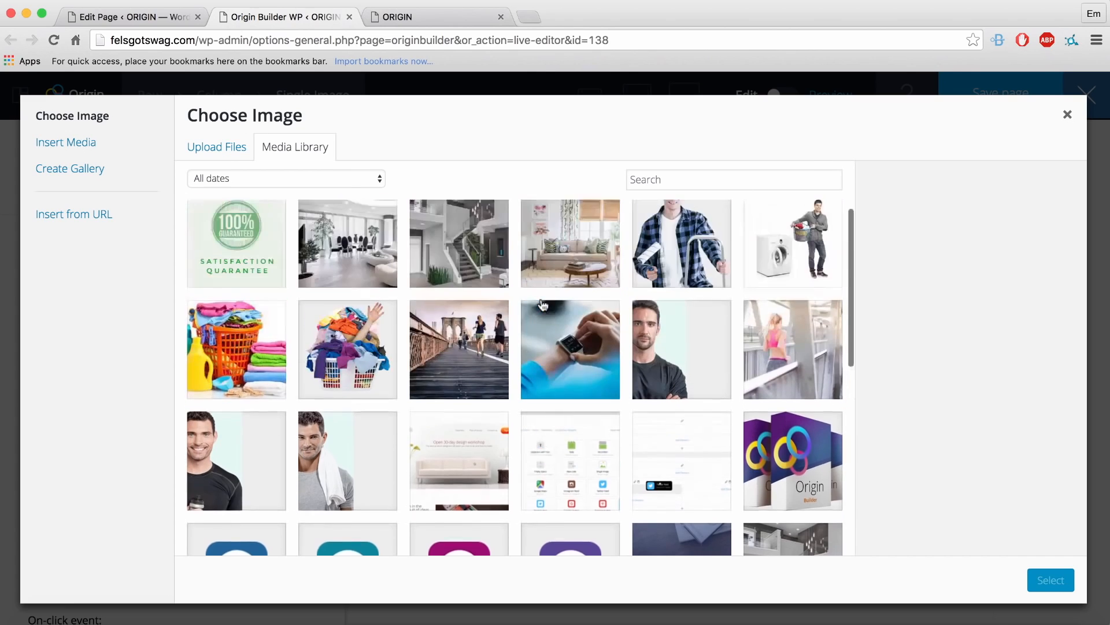
click(699, 486)
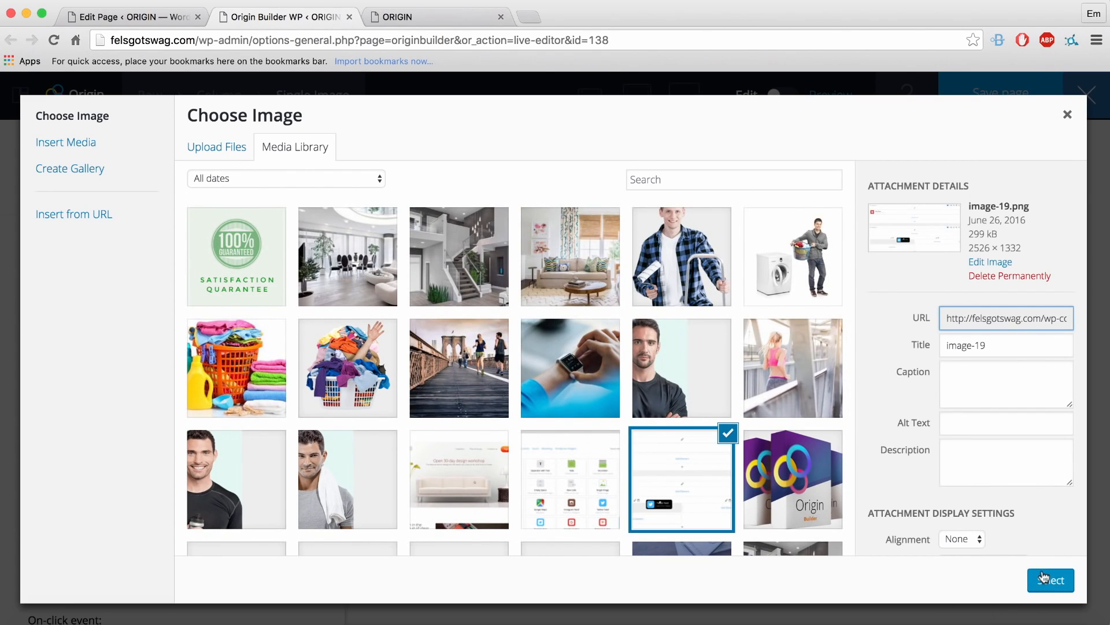
click(1045, 577)
scroll(87, 477, down, 5)
scroll(87, 477, down, 3)
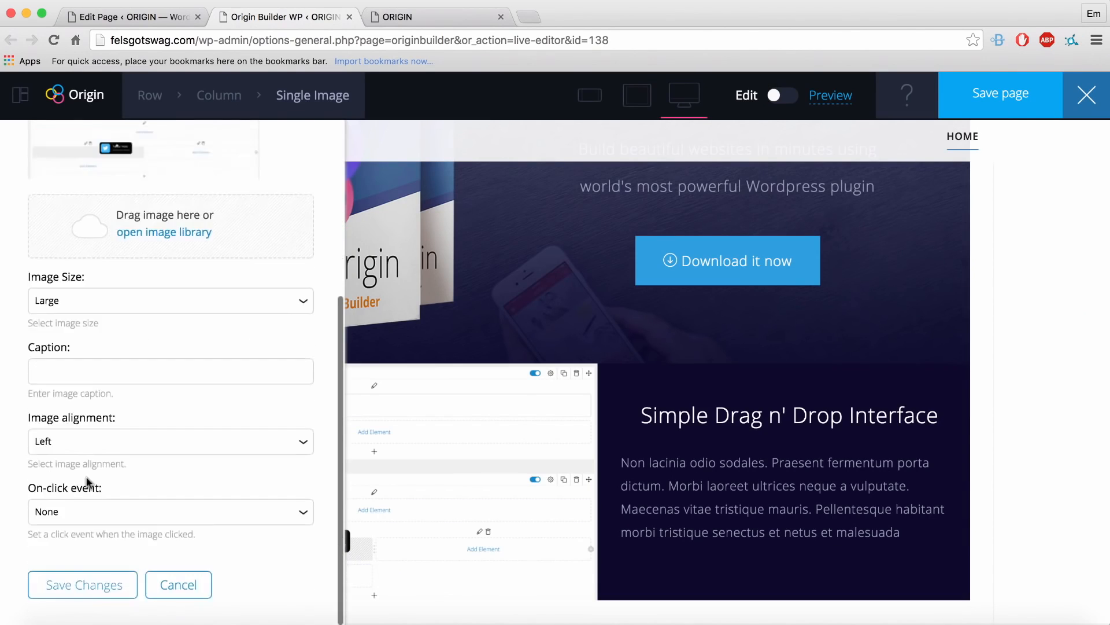
click(52, 596)
Add even spacing around the new row's image in its design settings and save the page.
scroll(373, 321, down, 1)
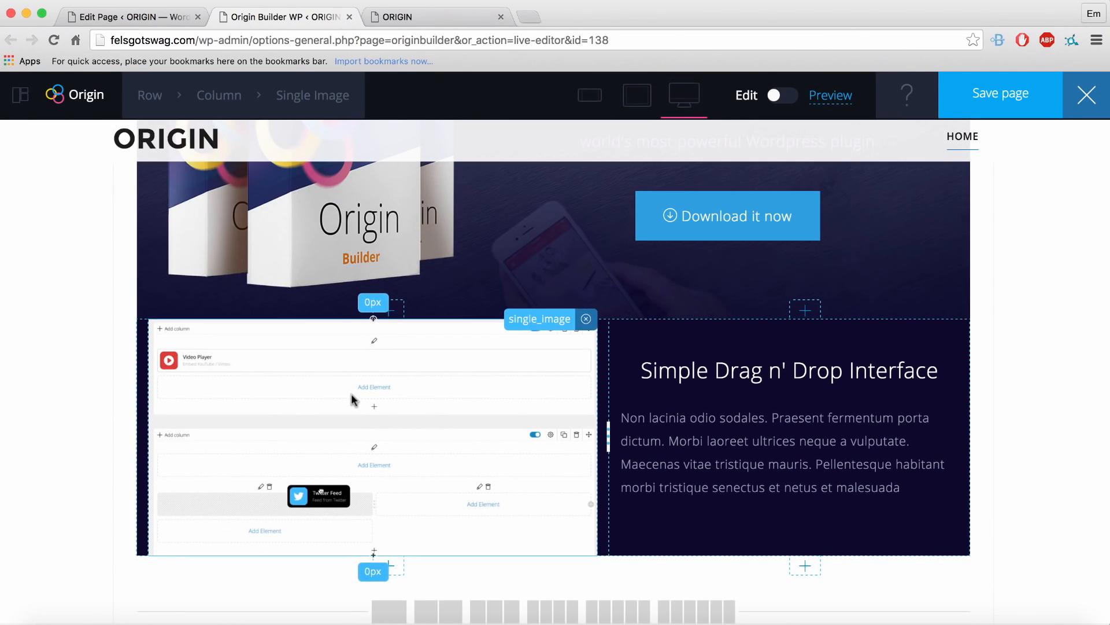
click(328, 97)
click(139, 190)
click(90, 304)
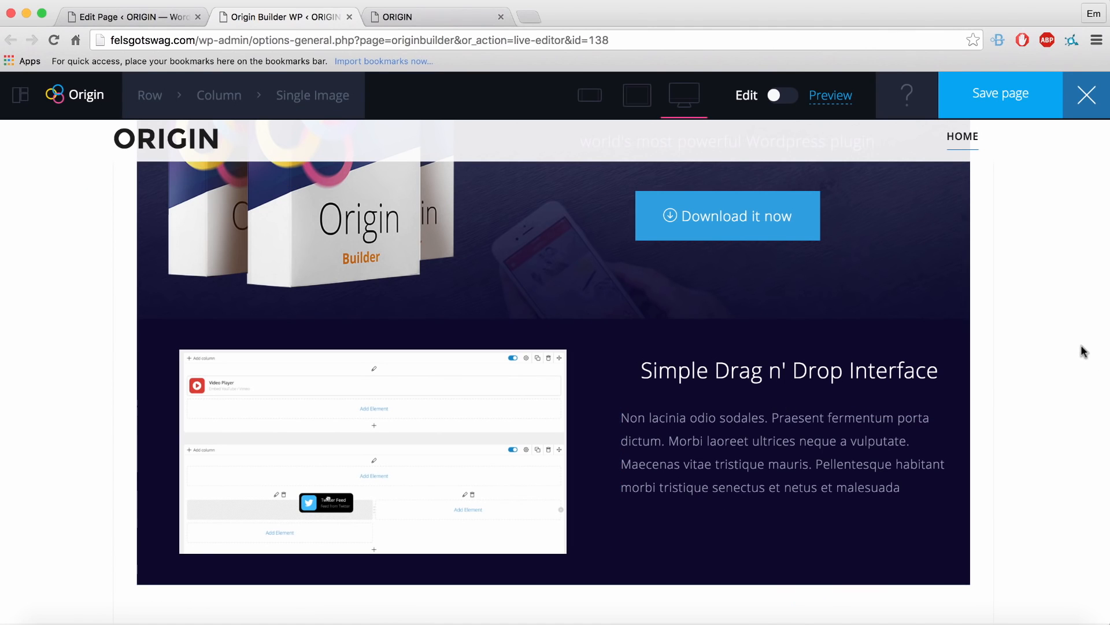
scroll(1041, 307, up, 3)
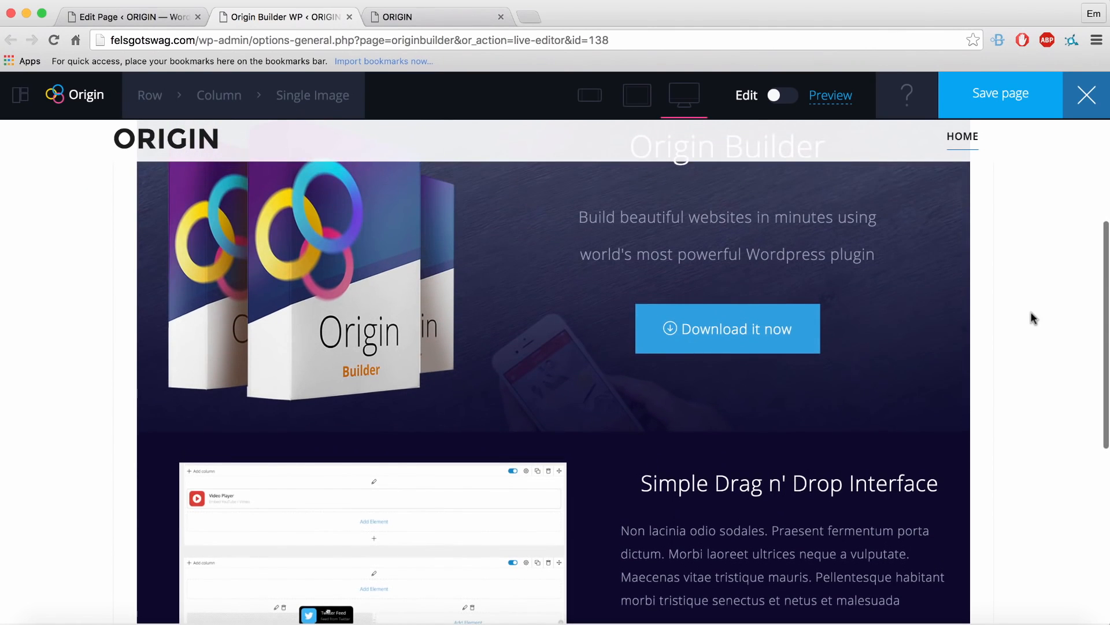
click(1013, 106)
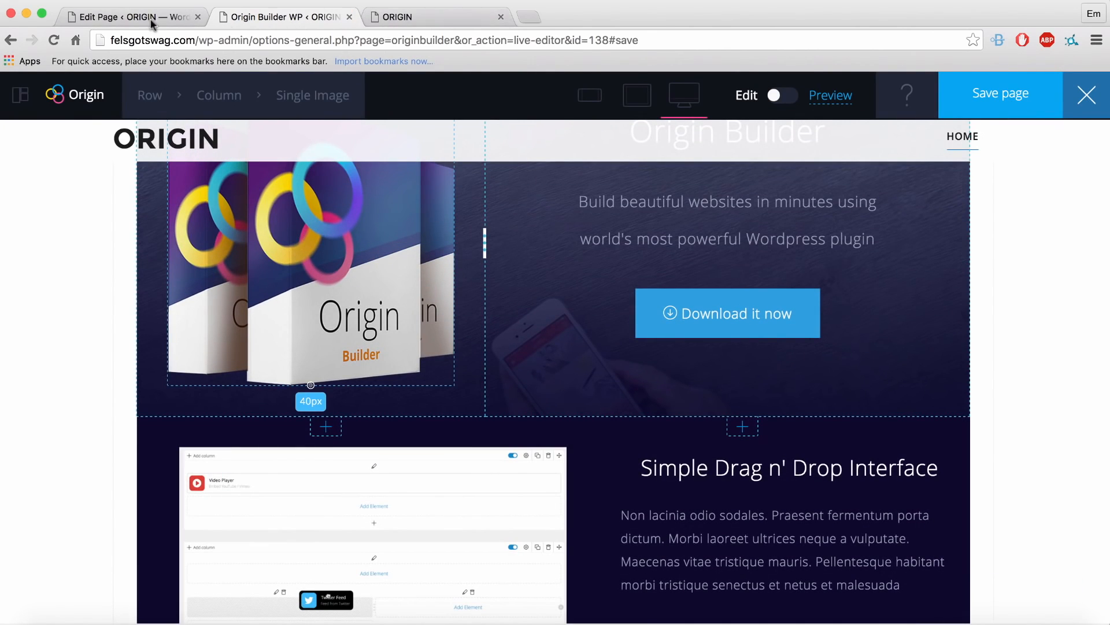
Open the Home page's permalink in a new browser tab and look over both rows on the live site.
click(131, 15)
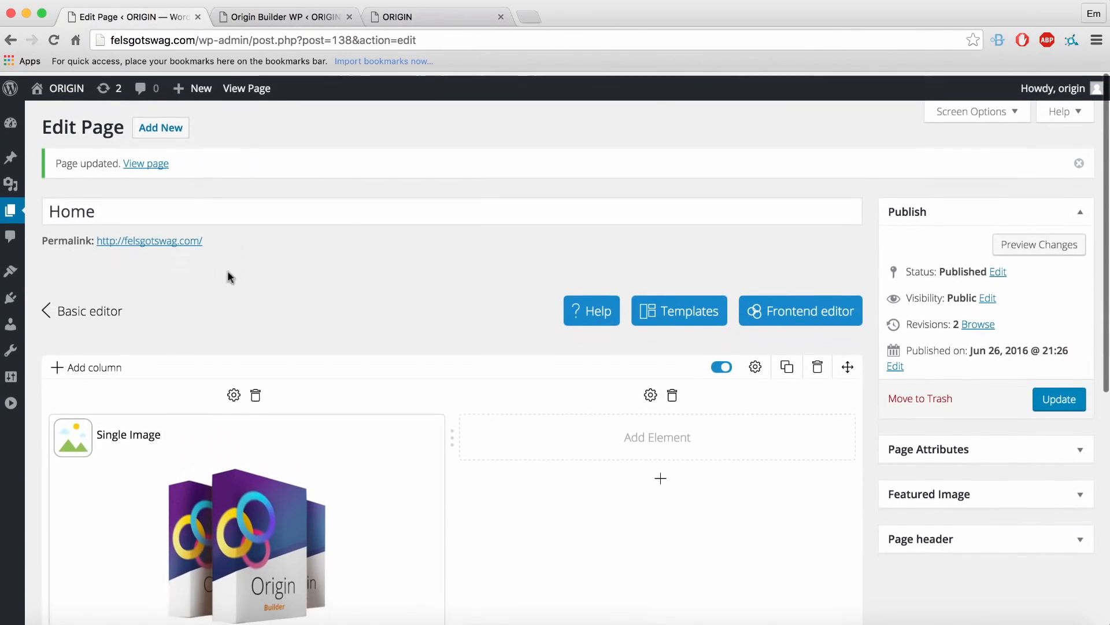
right_click(143, 242)
click(174, 243)
click(282, 18)
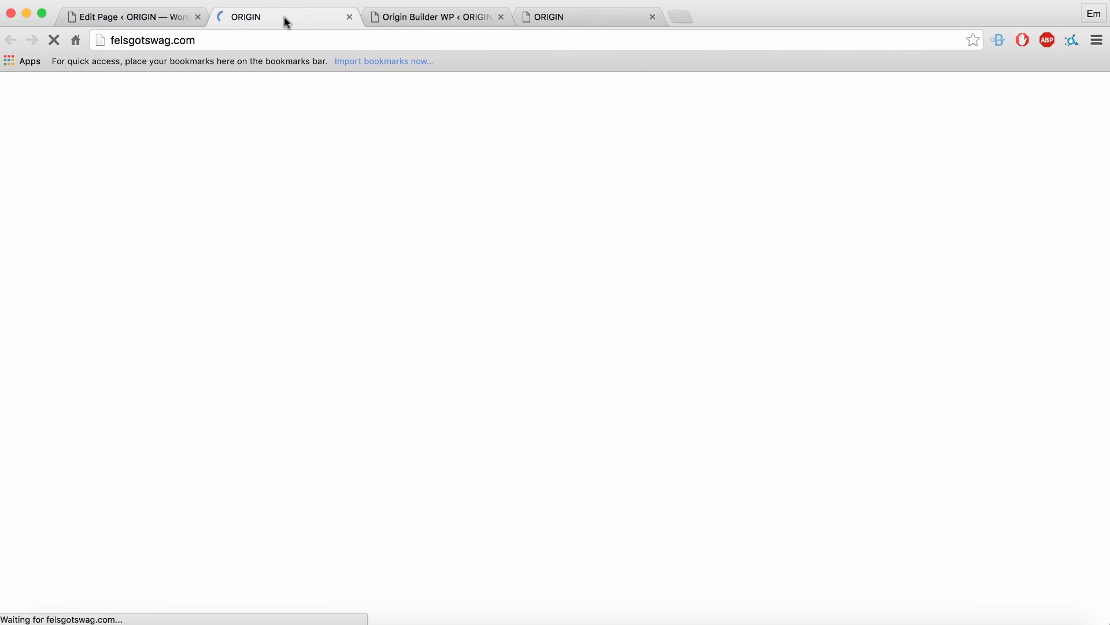
scroll(931, 354, down, 7)
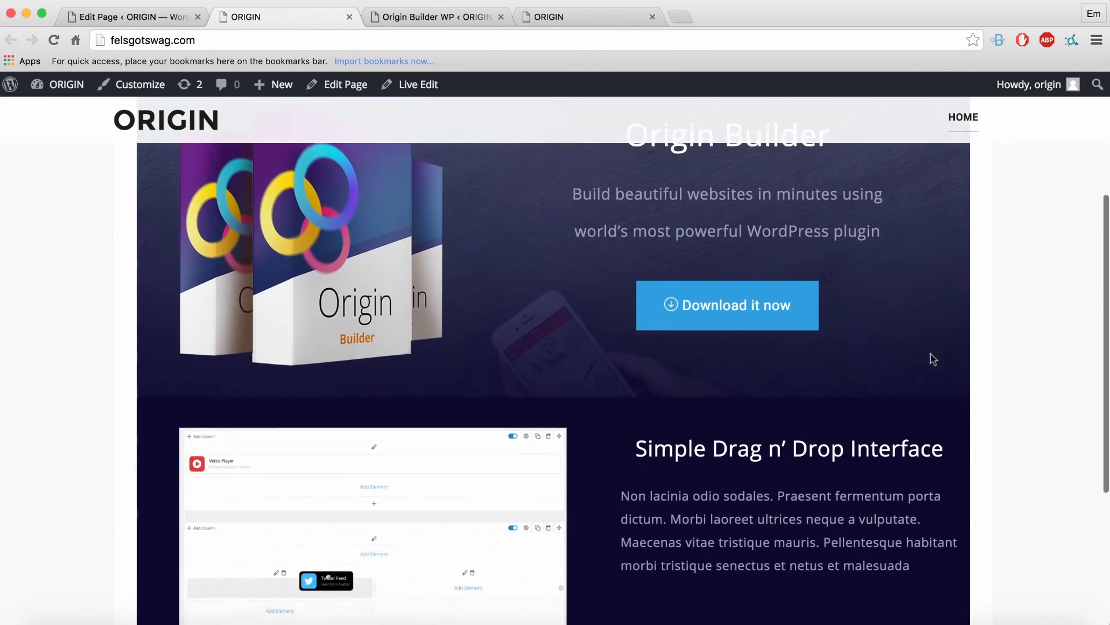
scroll(931, 352, up, 7)
scroll(931, 353, down, 1)
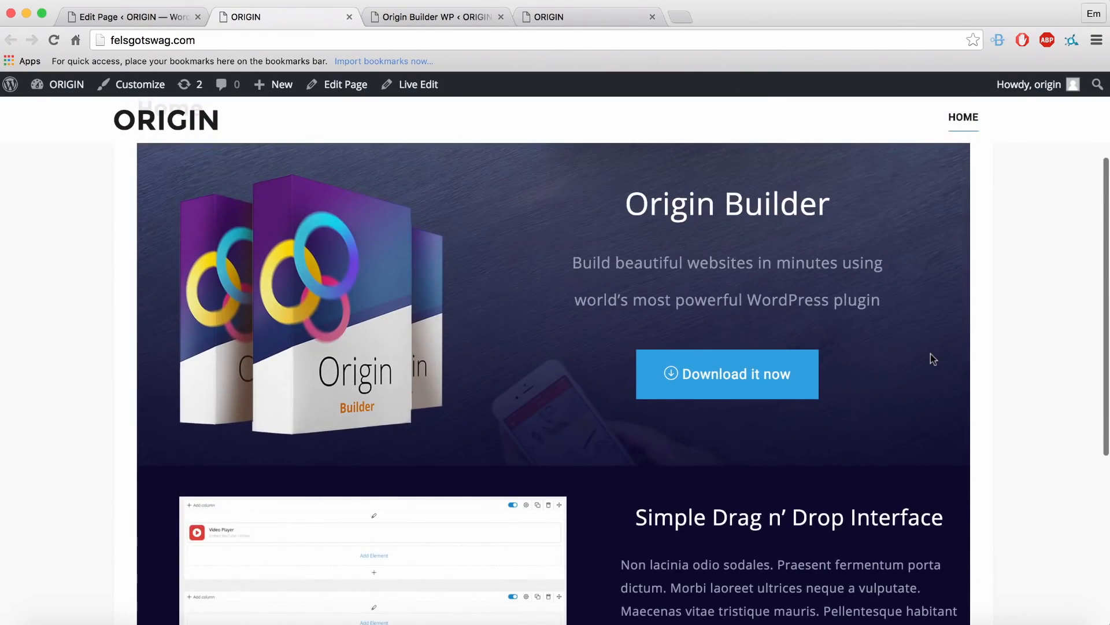
Close the live Home page, return to the page editor and reload it.
key(super+w)
click(119, 17)
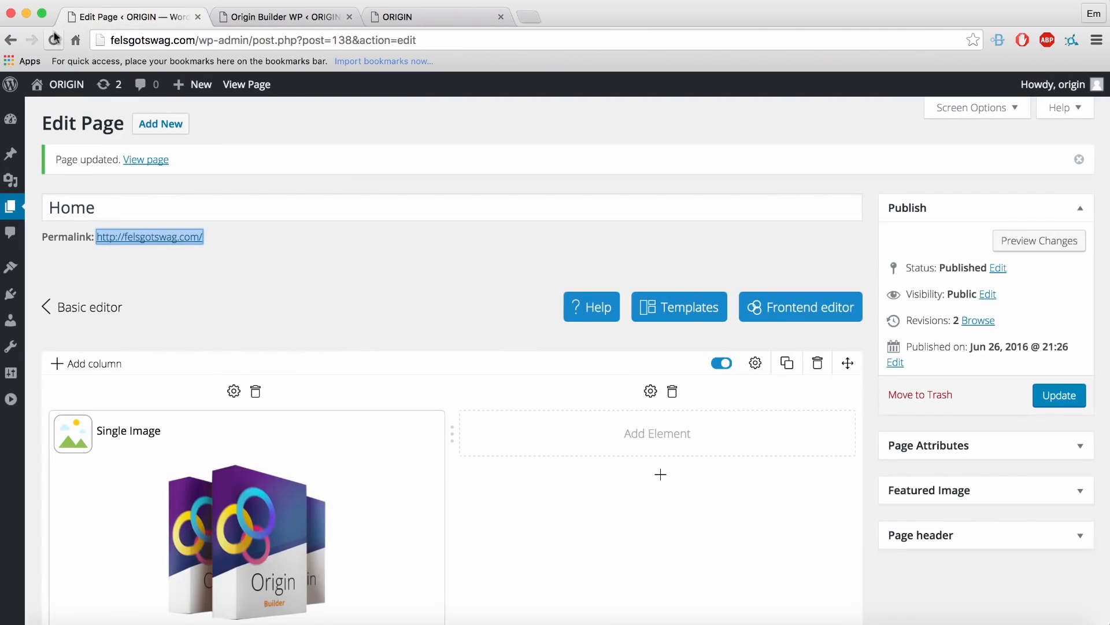
scroll(671, 469, down, 7)
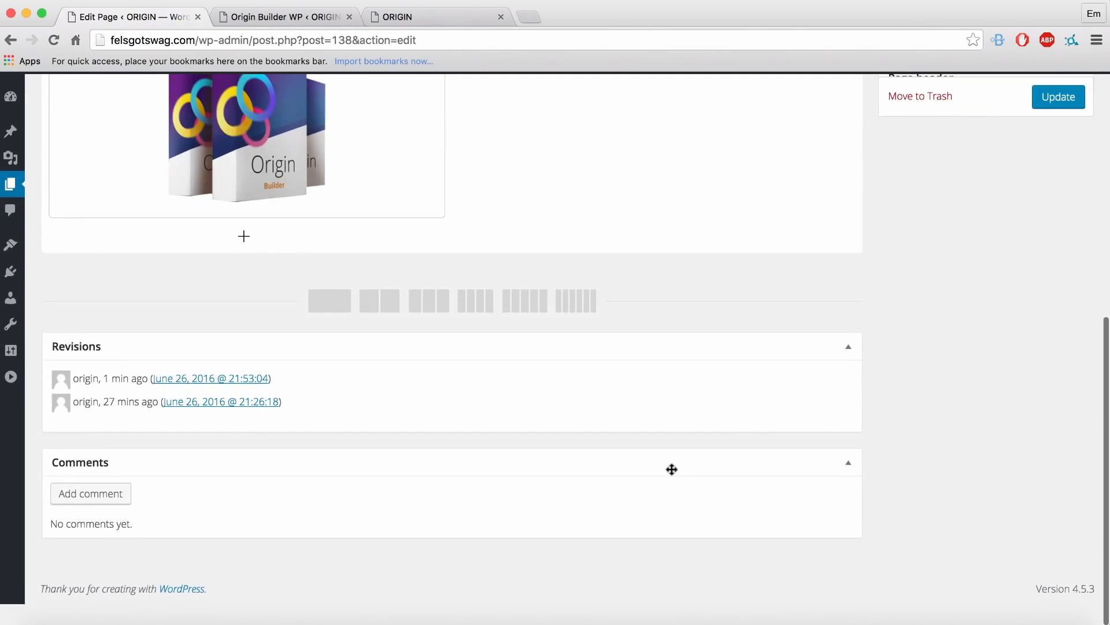
scroll(671, 469, up, 8)
scroll(599, 442, down, 2)
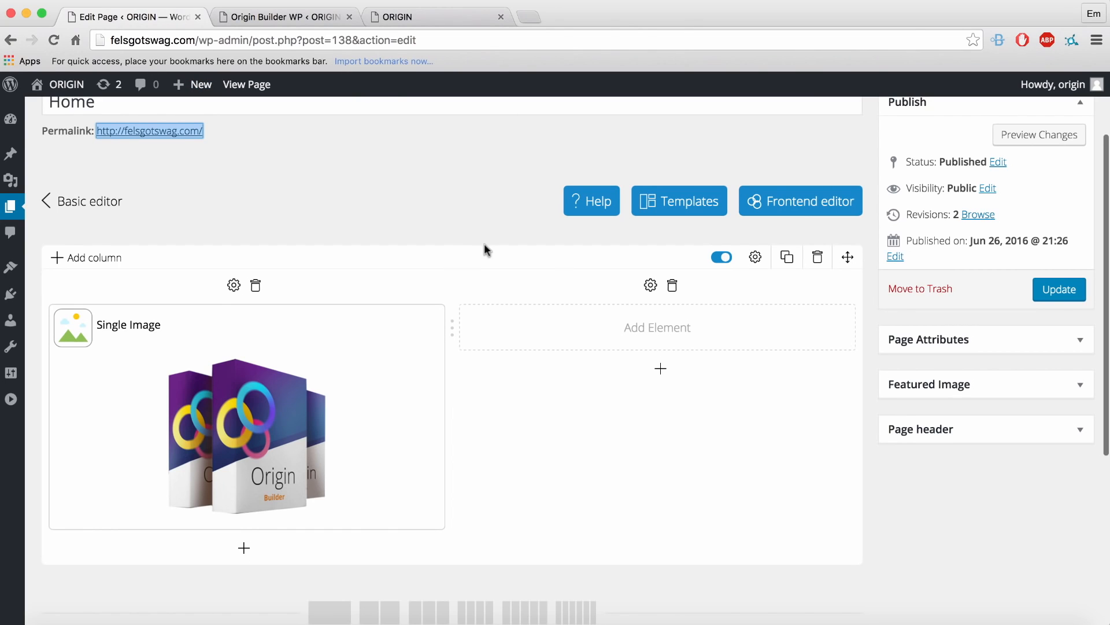
click(53, 39)
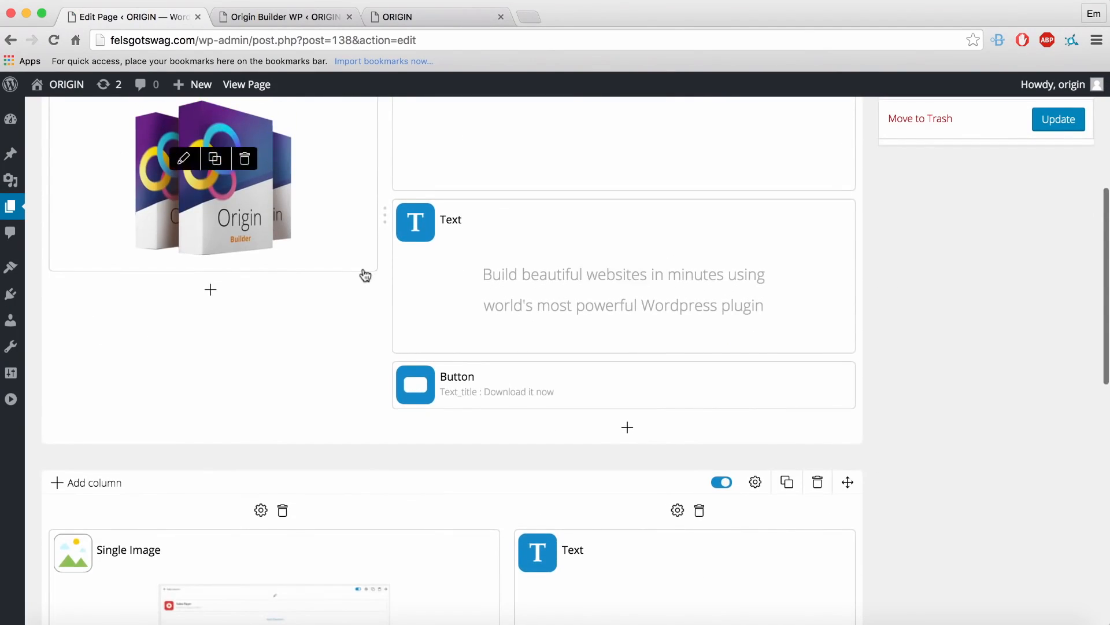
Add a two-column row below the existing rows and build two stacked inner rows of two columns each in its first column.
scroll(366, 275, down, 8)
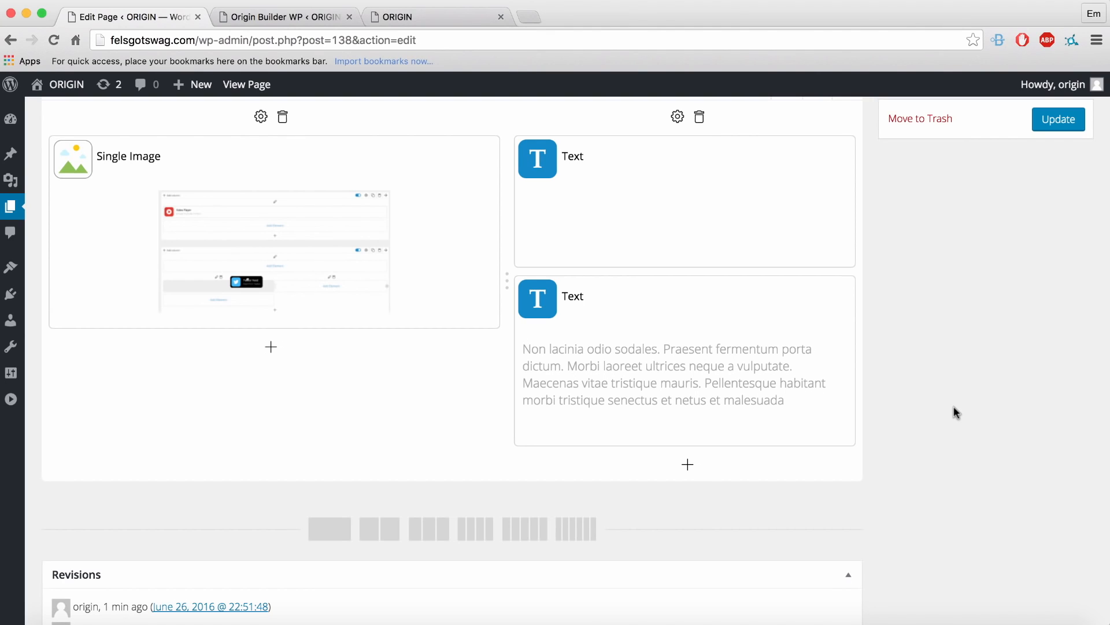
click(376, 531)
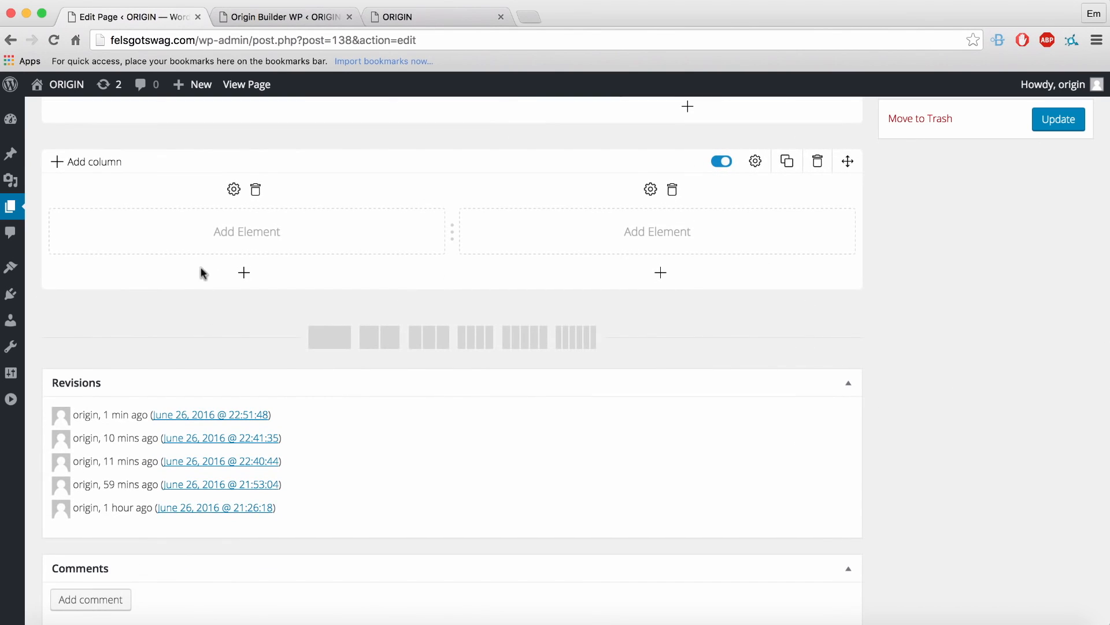
click(221, 239)
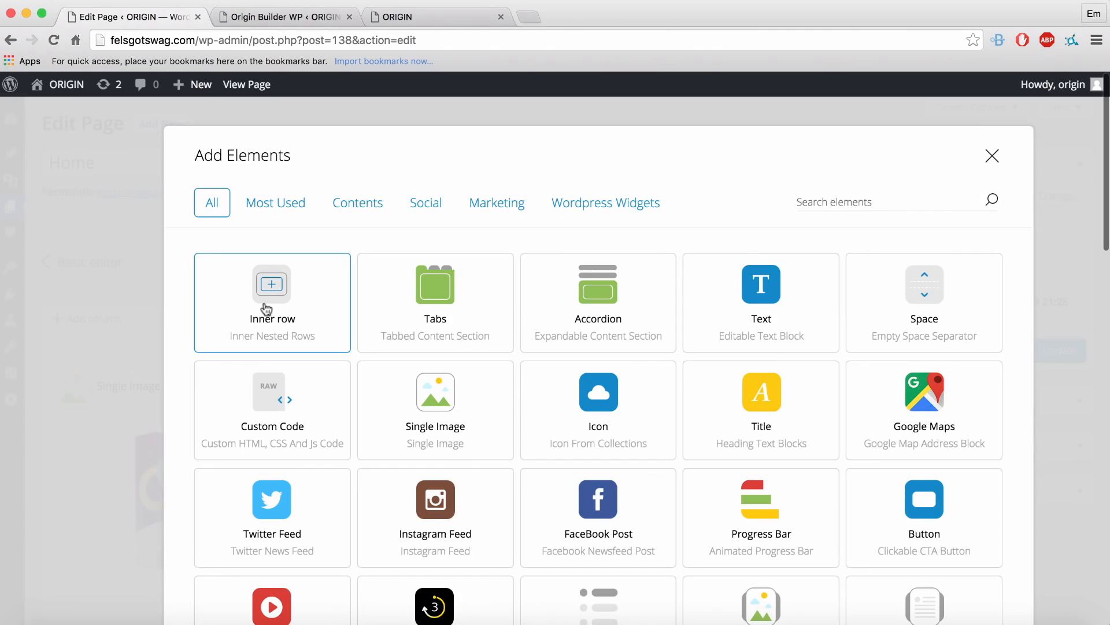
click(262, 302)
scroll(675, 350, up, 2)
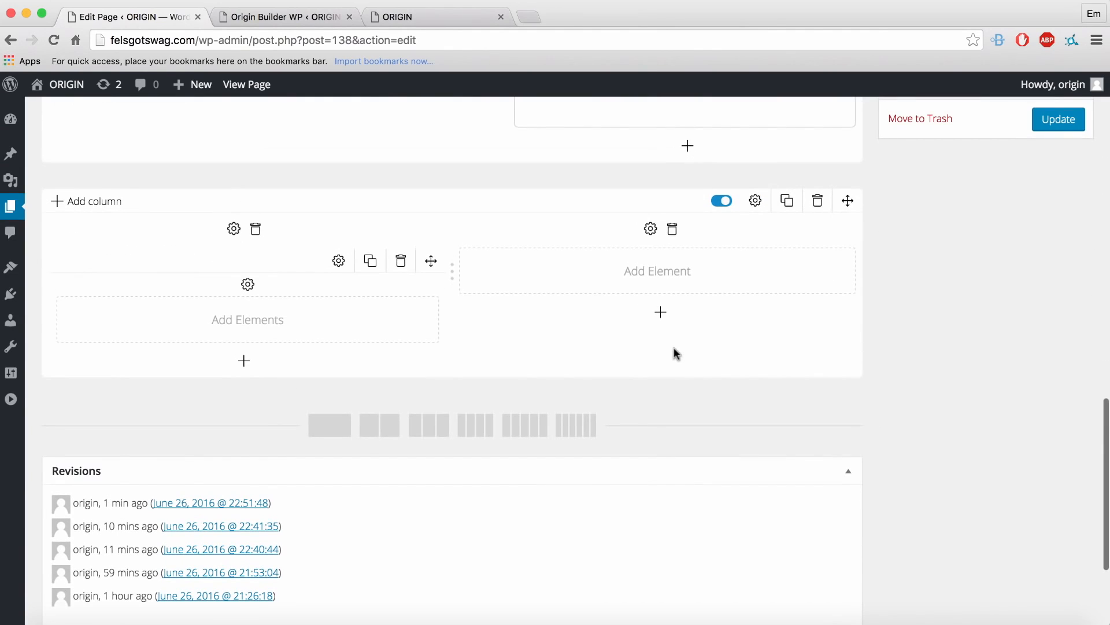
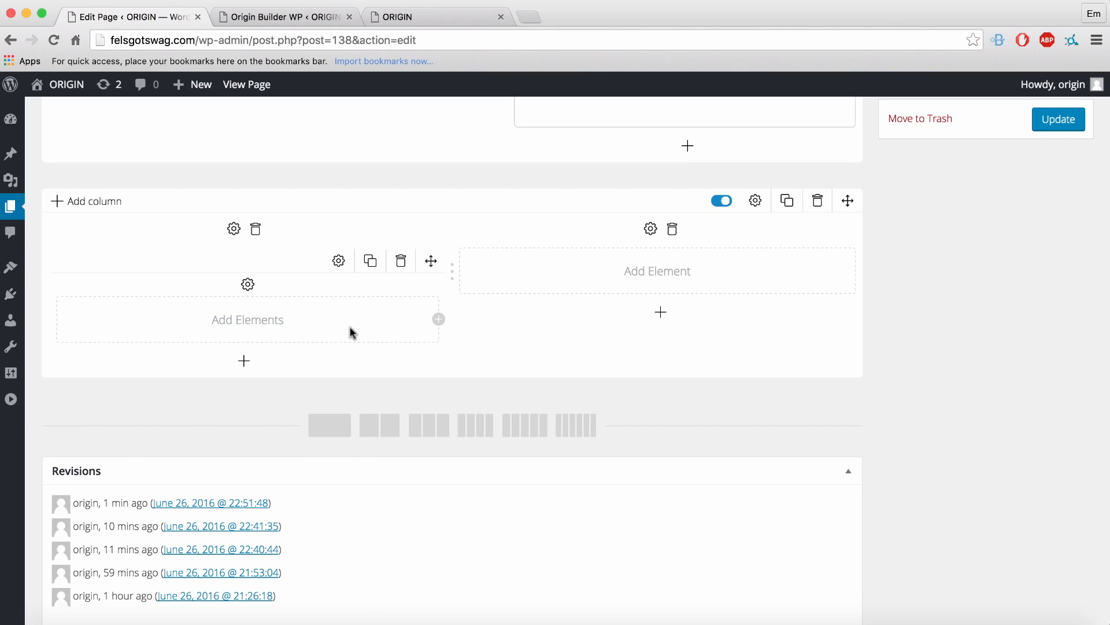
click(439, 319)
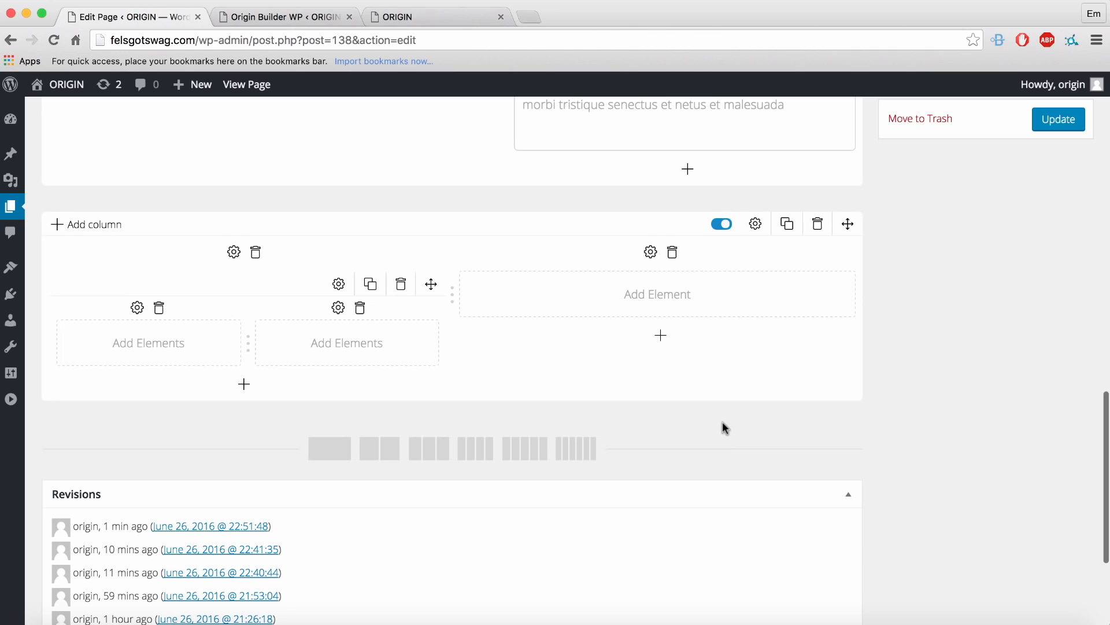
click(370, 284)
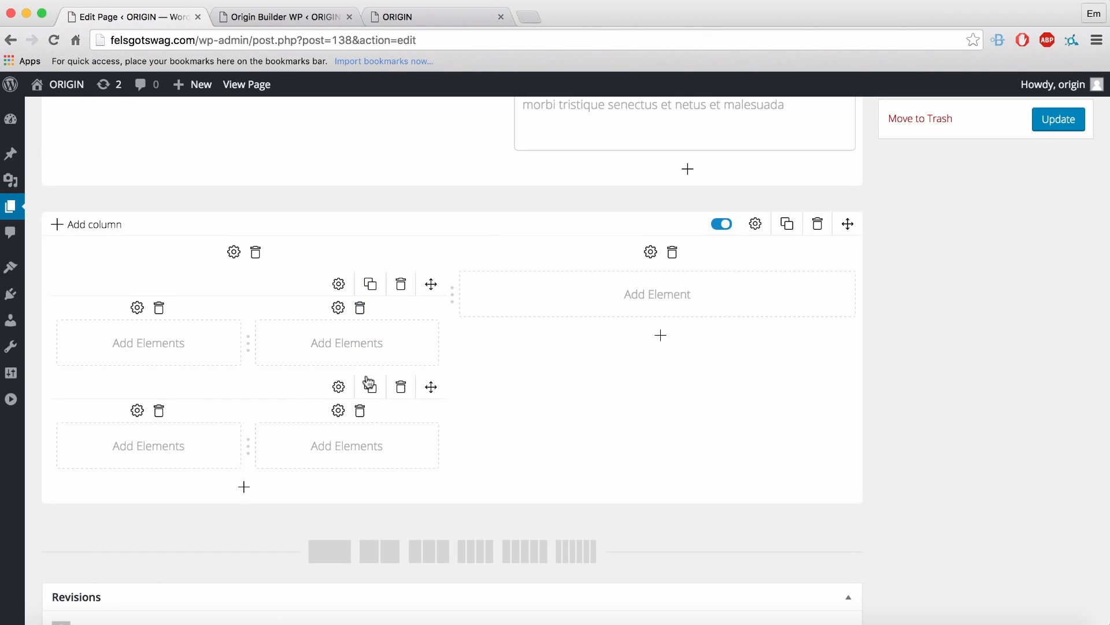
Build two stacked inner rows of two columns each in the new row's second column.
click(654, 304)
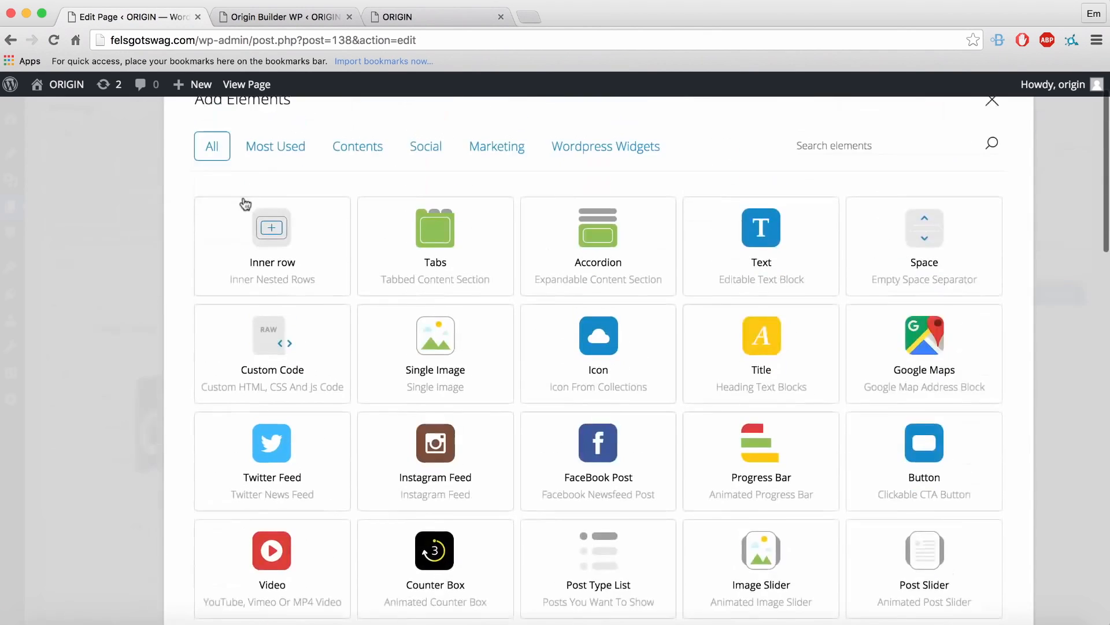
click(292, 297)
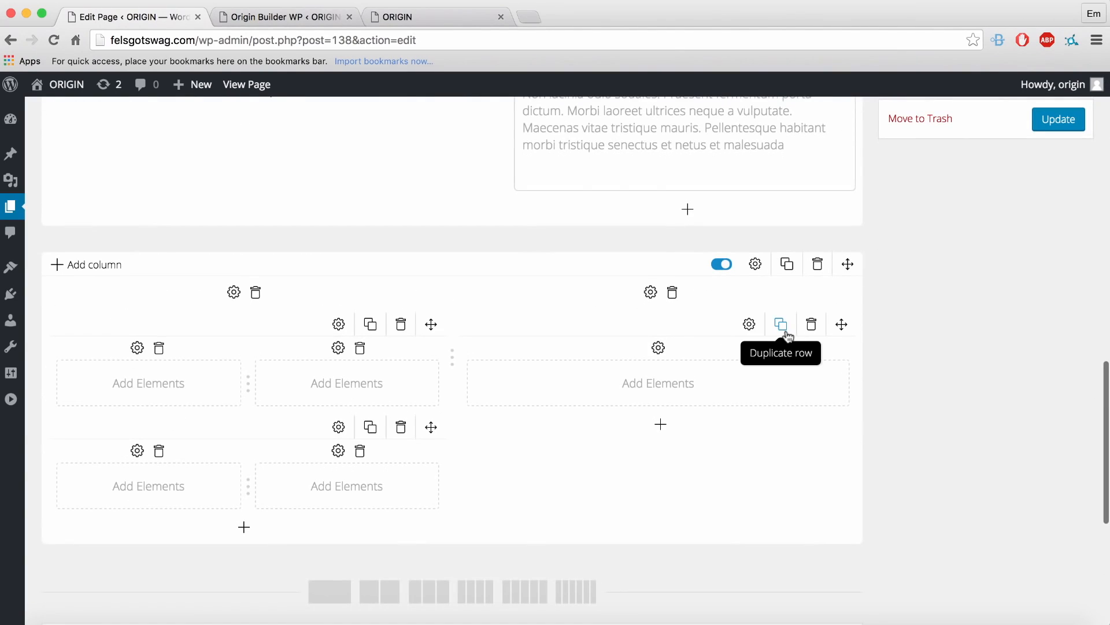
click(784, 331)
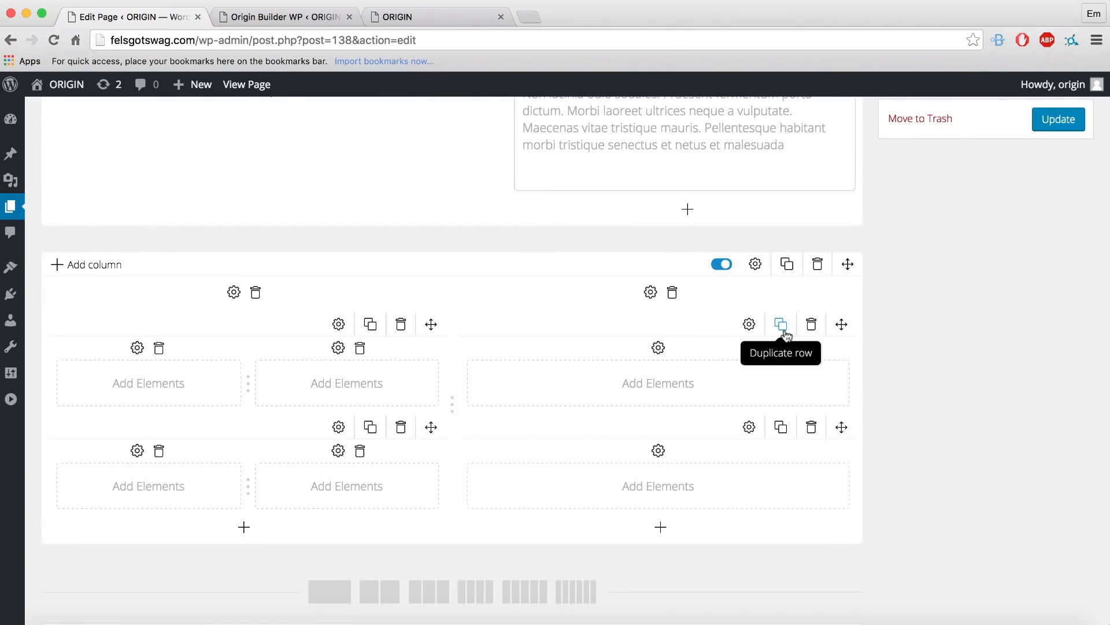
click(847, 380)
scroll(846, 380, down, 1)
click(845, 446)
scroll(845, 446, down, 3)
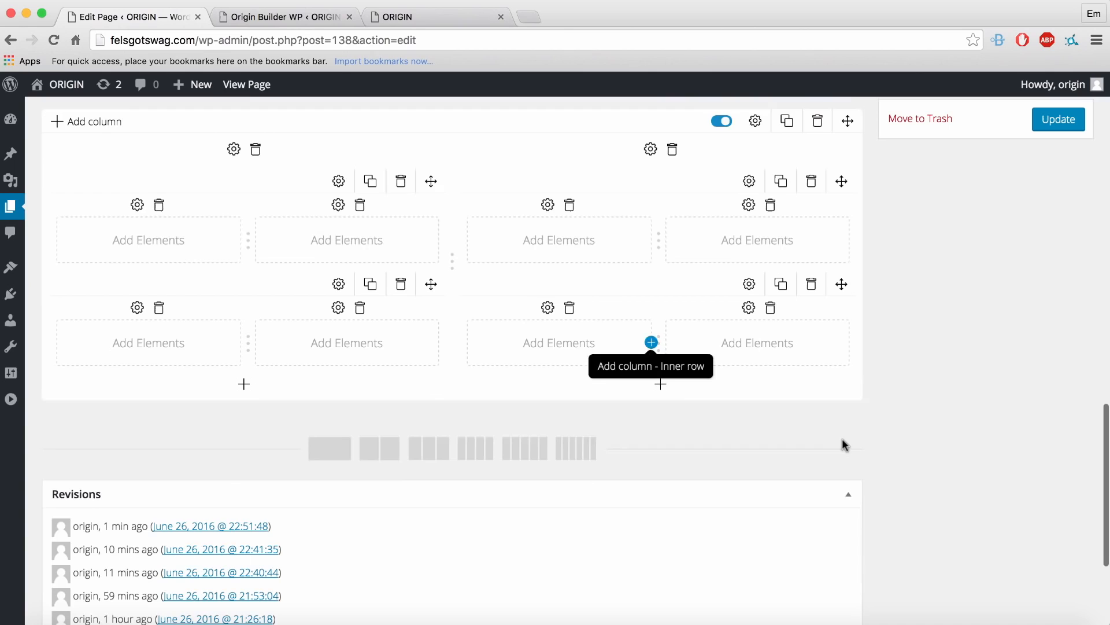
Add a Single Image element to the first column of the upper inner row in the new row's first column.
scroll(553, 334, up, 1)
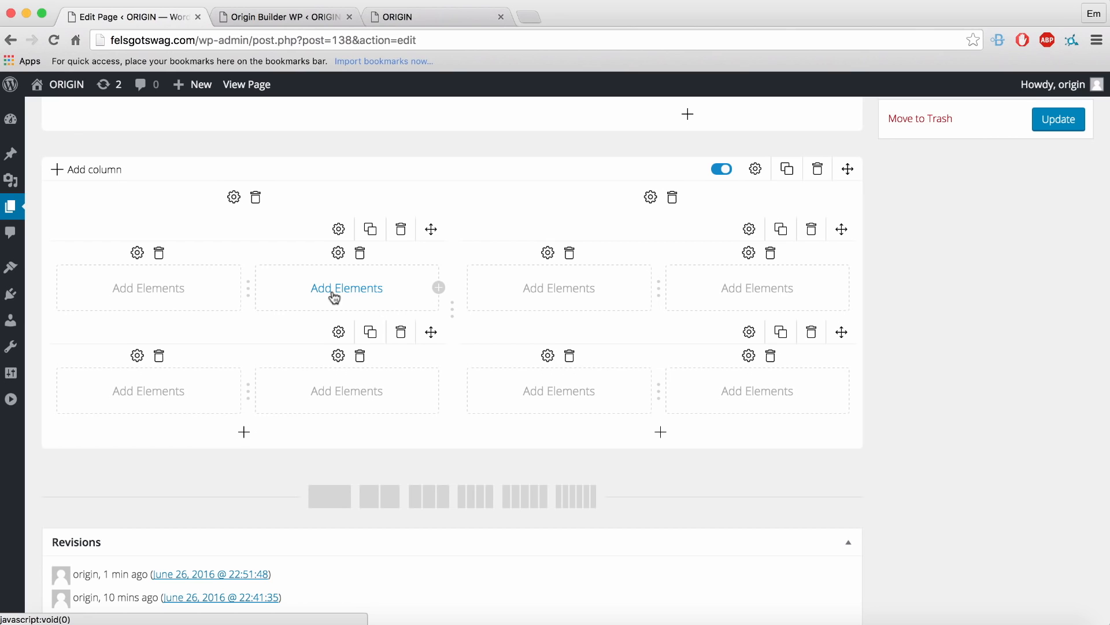
click(152, 289)
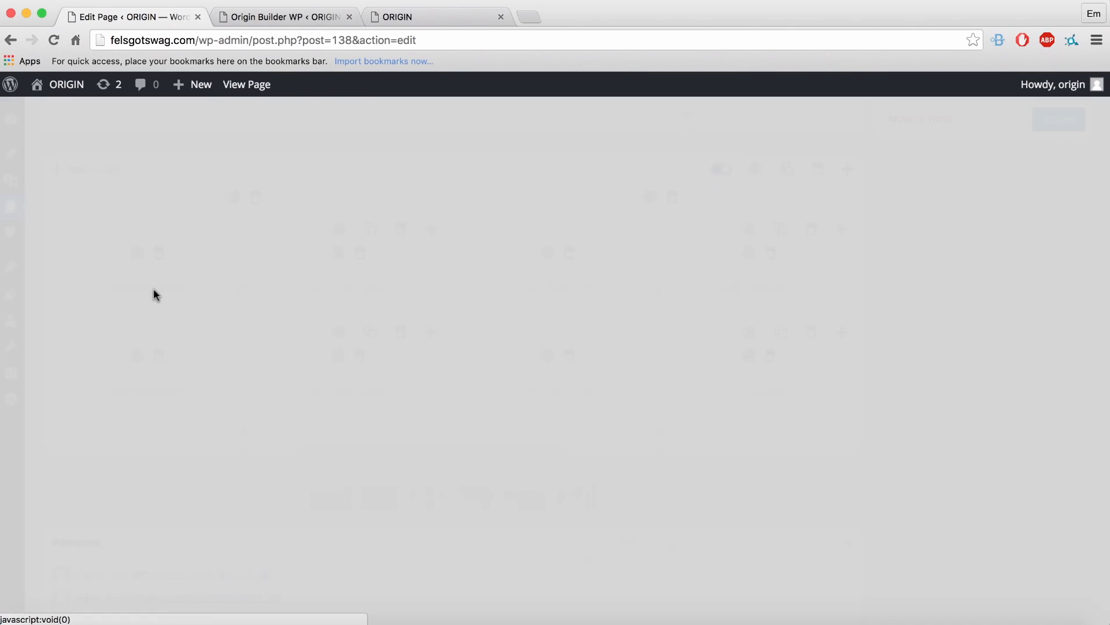
scroll(578, 399, down, 1)
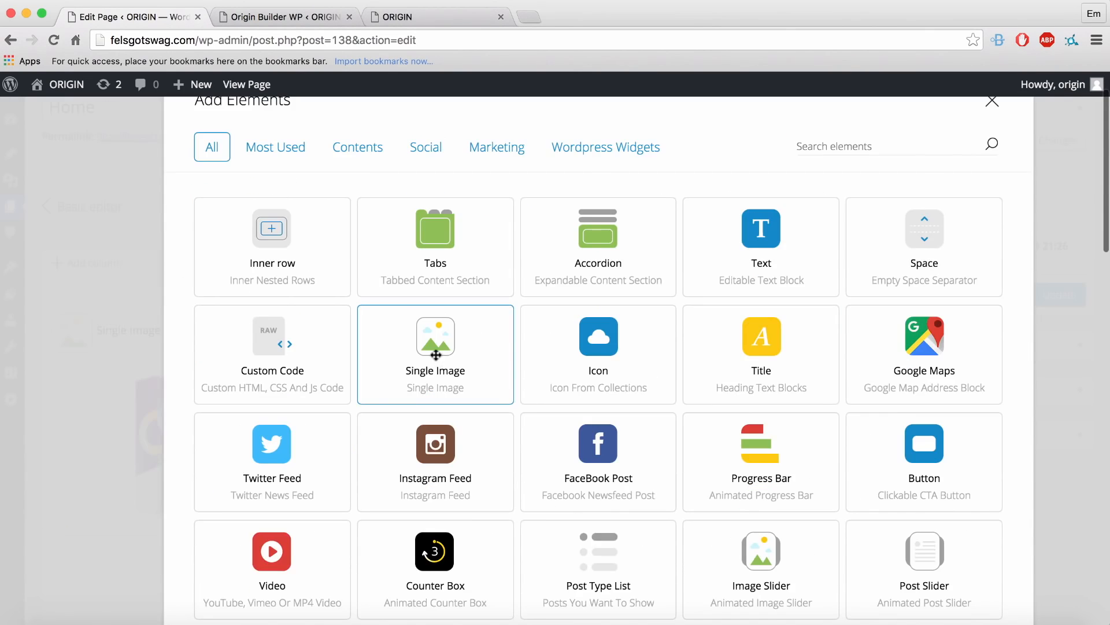
click(435, 387)
scroll(232, 347, down, 3)
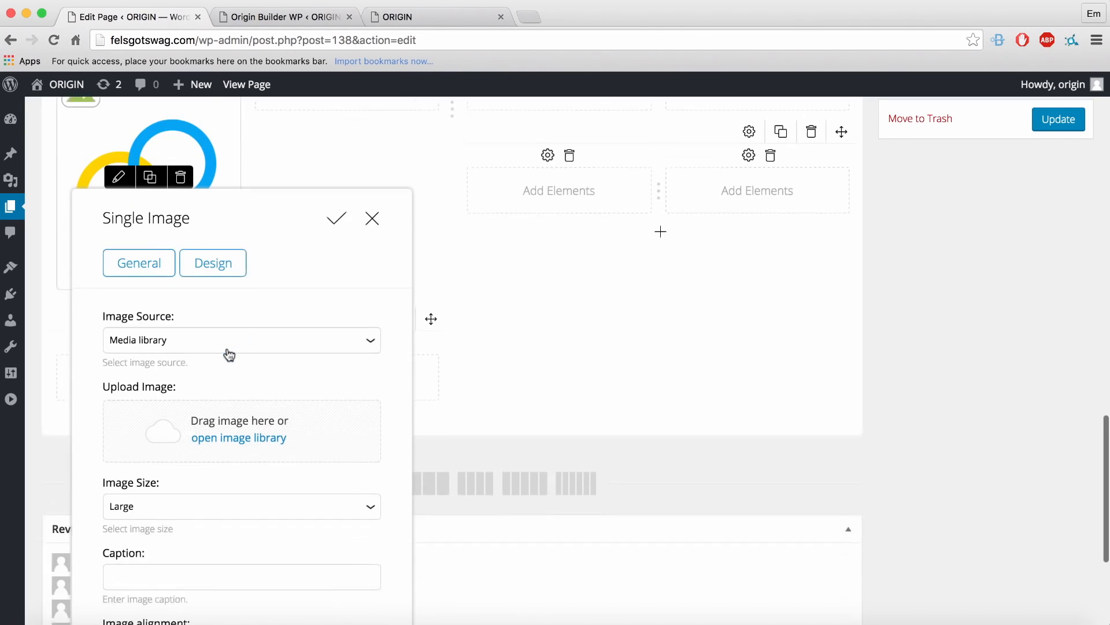
Choose icon-3.png from the media library for the Single Image element, set its alignment to Center and save it.
click(218, 393)
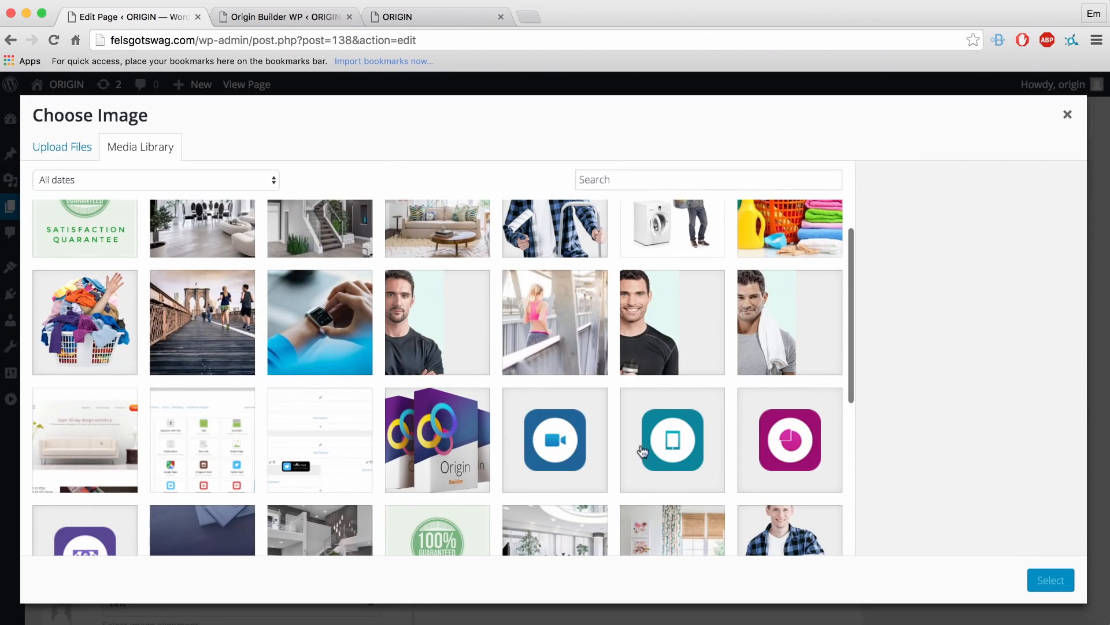
click(559, 453)
scroll(559, 453, down, 1)
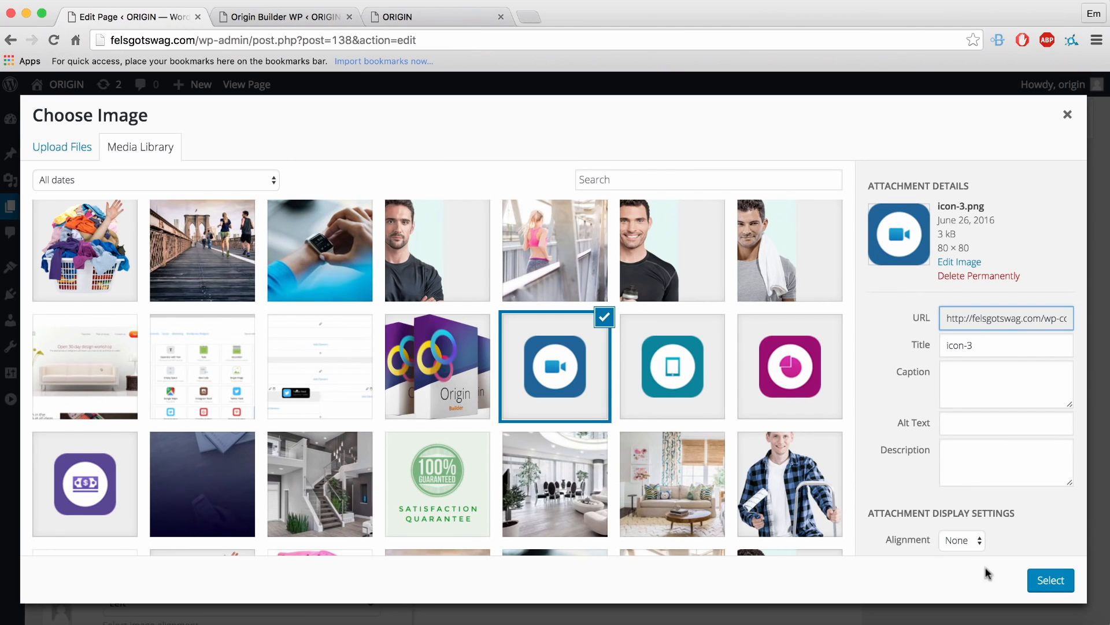
click(1039, 583)
scroll(702, 488, down, 5)
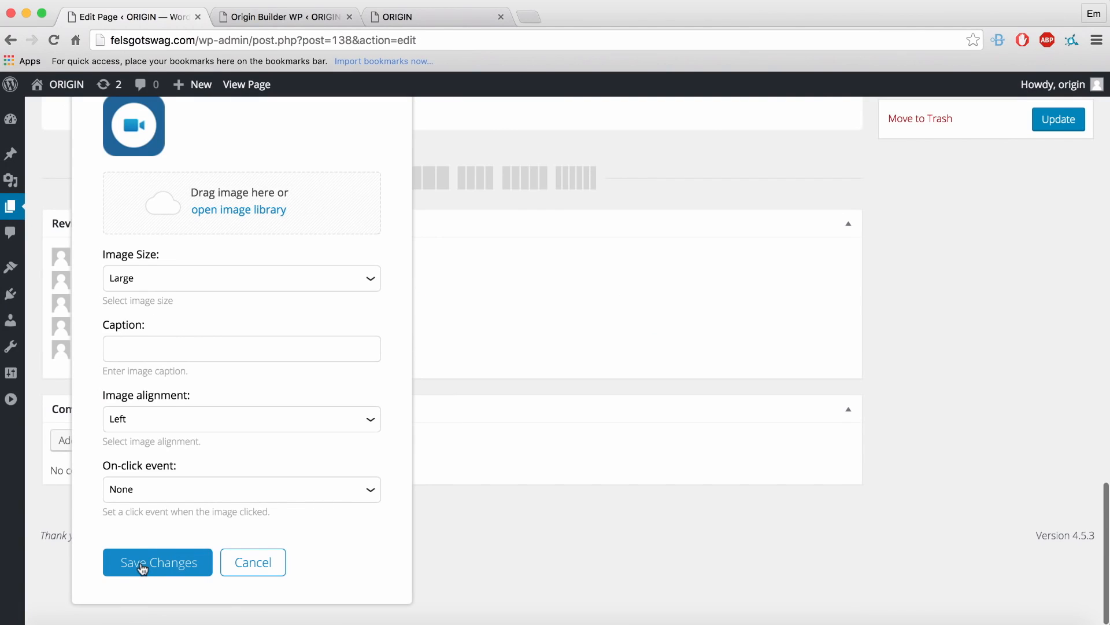
click(217, 422)
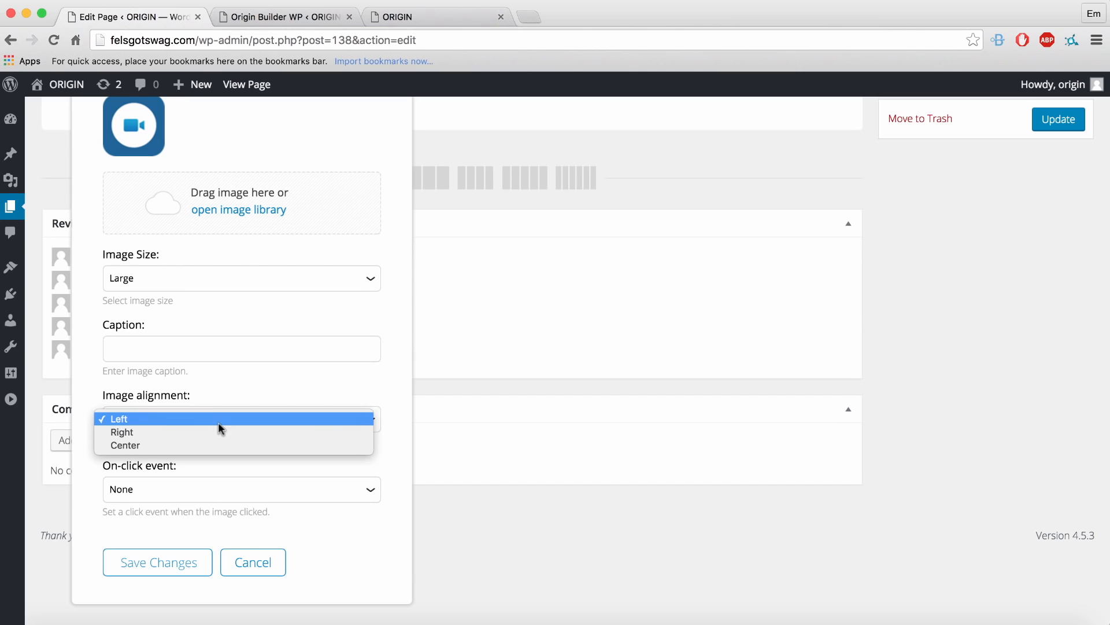
click(161, 445)
click(158, 565)
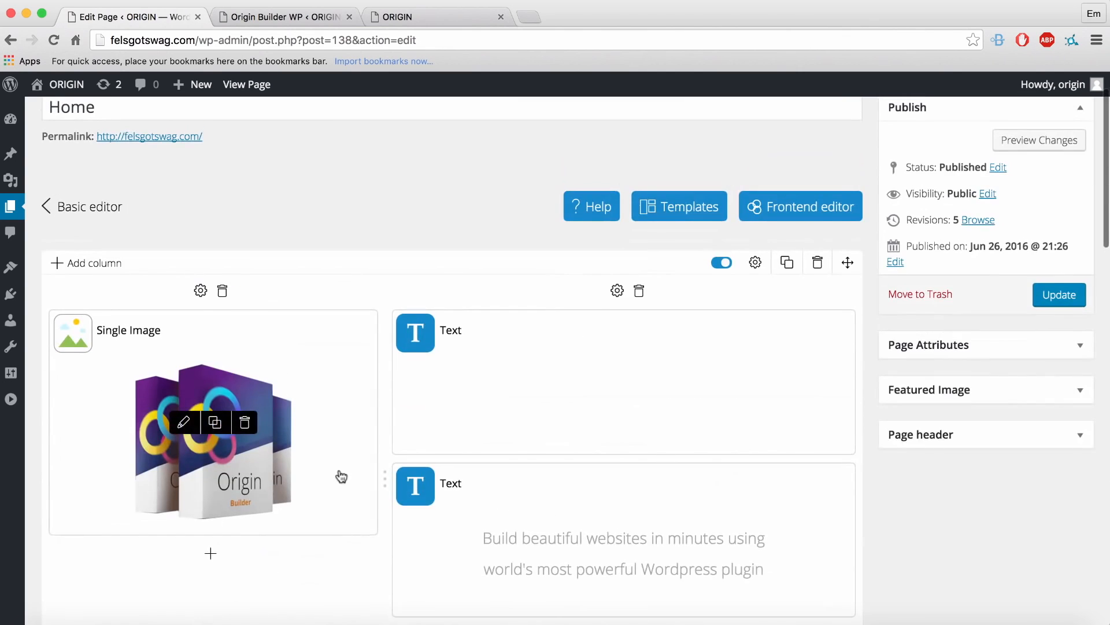
Add a Text element beside the icon with the heading "Flexible and Versatile design" and a "Non lacinia odio sodales" placeholder paragraph, and save it.
scroll(340, 474, down, 10)
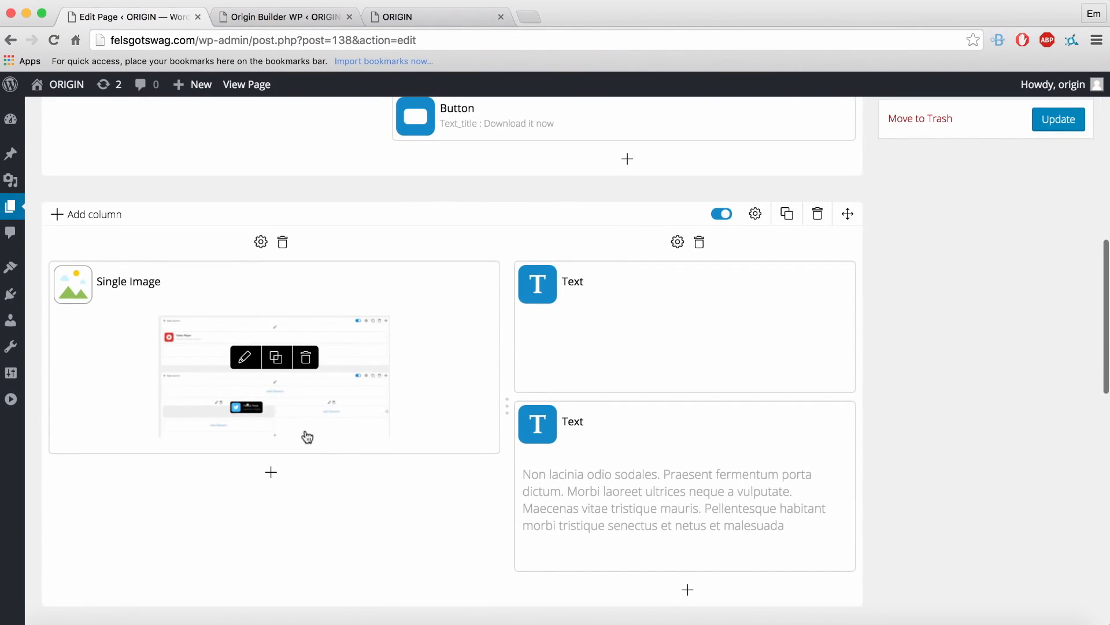
scroll(307, 437, down, 7)
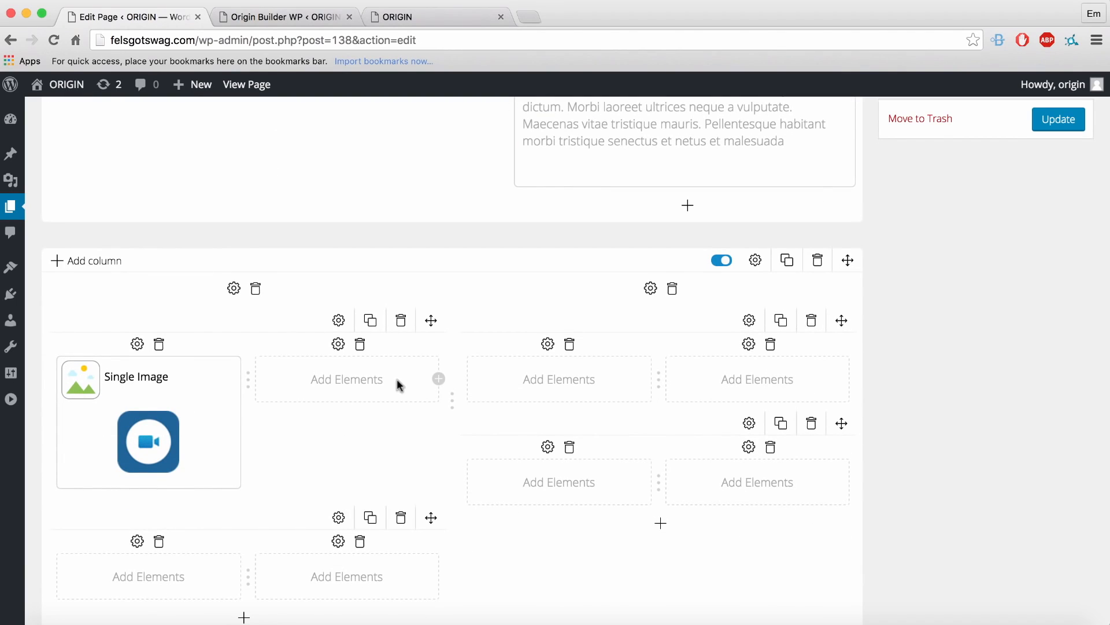
click(364, 380)
click(813, 308)
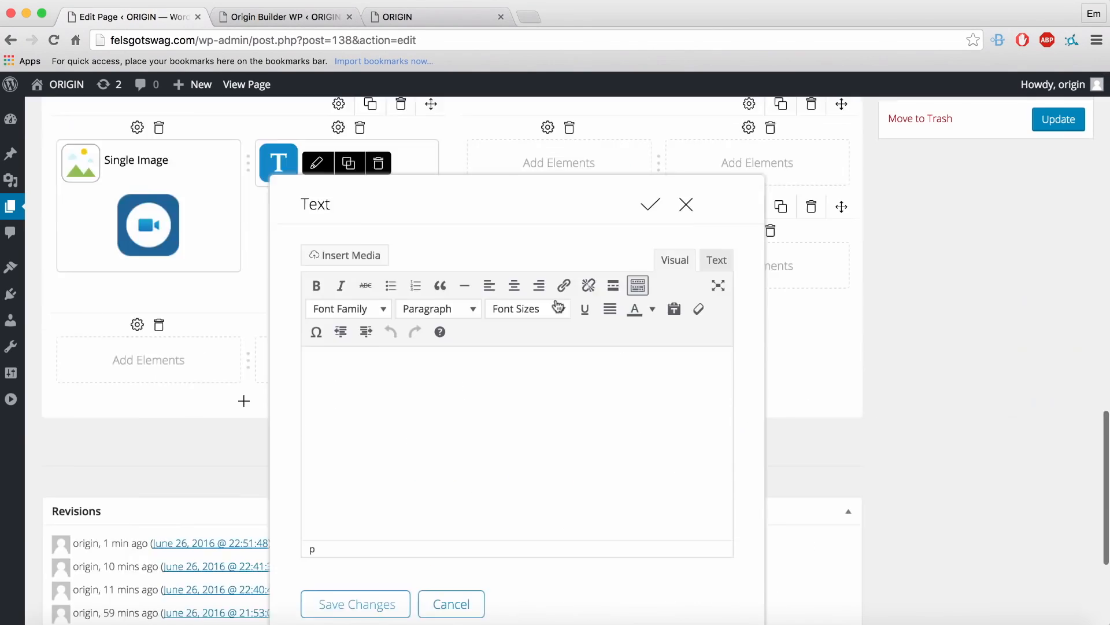
text(Non lacinia odio sodales. Praesent fermentum porta dictum. Morbi laoreet ultrices neque a vulputate. Maecenas vitae tristique mauris. Pellentesque habitant)
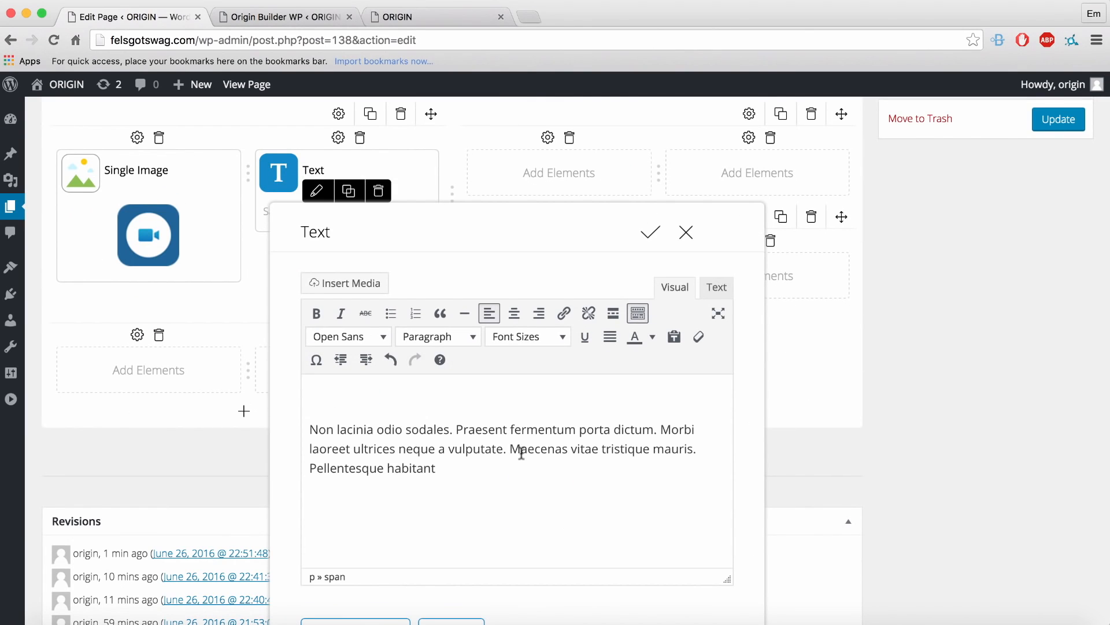
key(super+a)
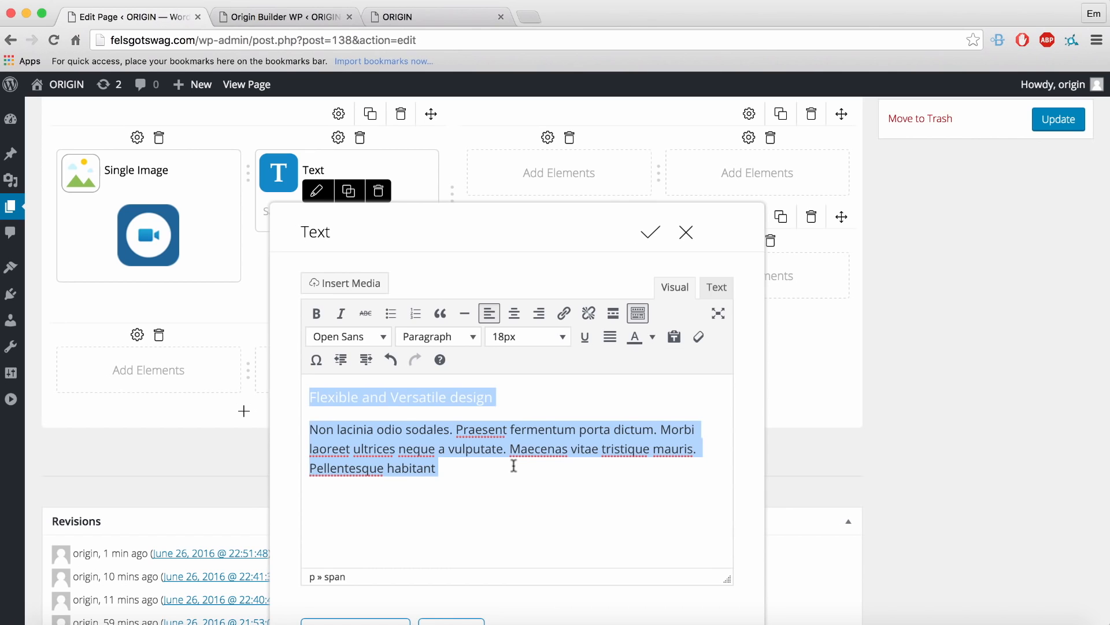
click(650, 234)
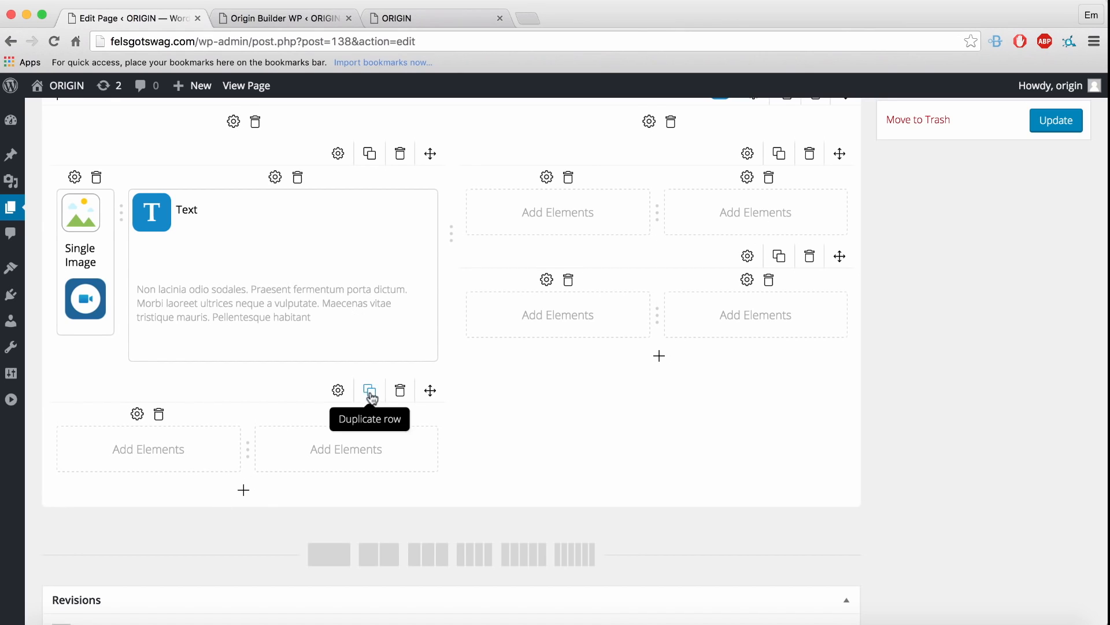
Delete the empty inner row below the icon and text, and duplicate the filled inner row in its place.
click(400, 390)
click(667, 222)
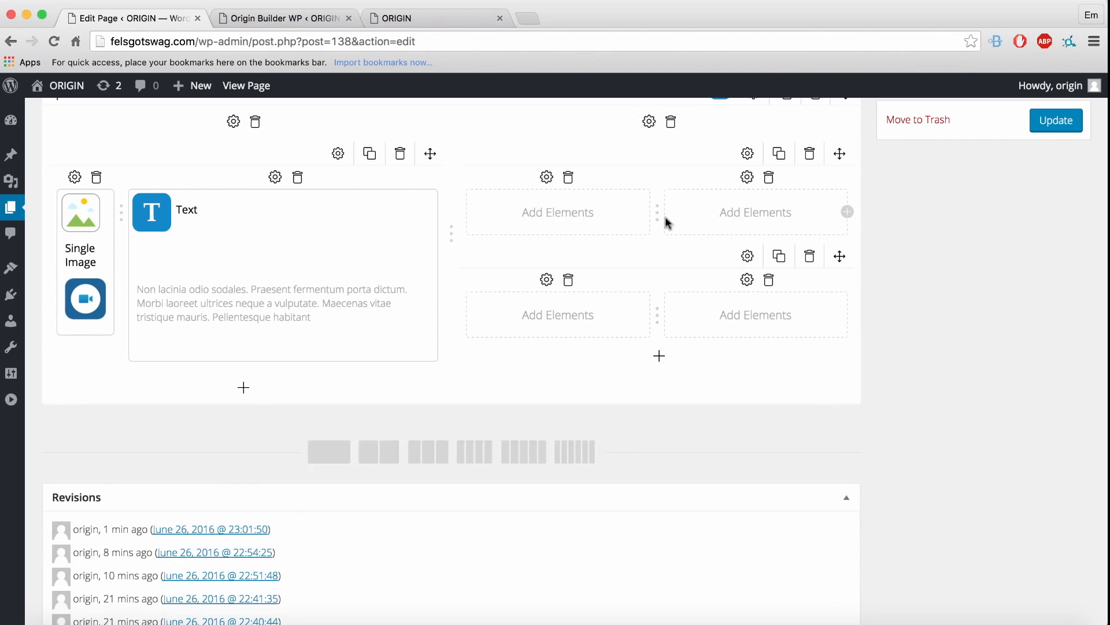
click(370, 154)
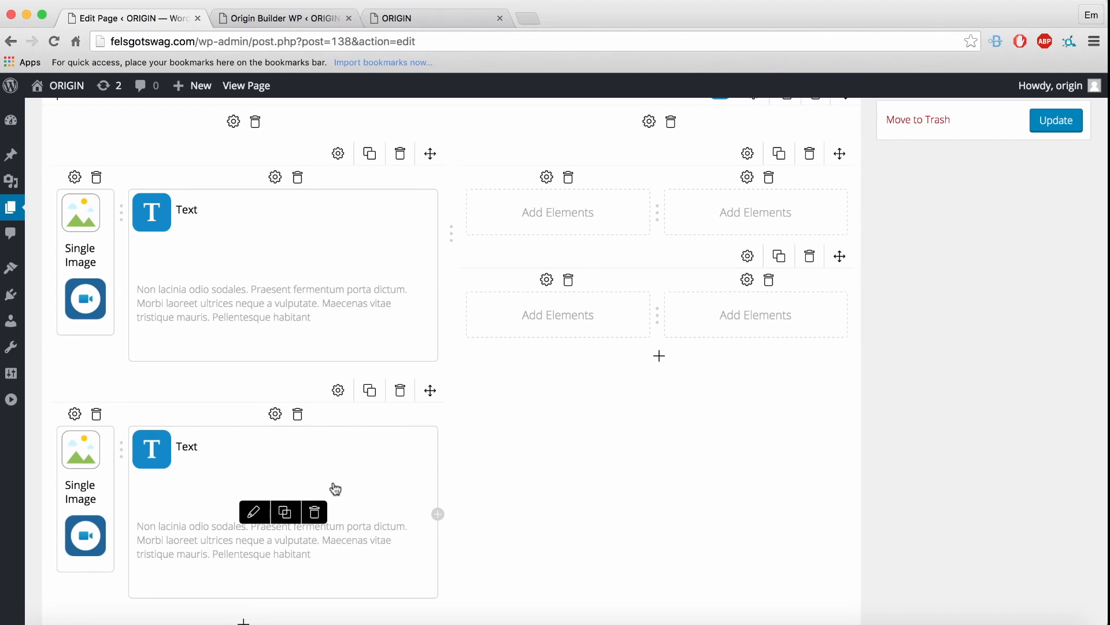
Delete the upper empty inner row in the second column and remove one column from the remaining inner row.
click(811, 257)
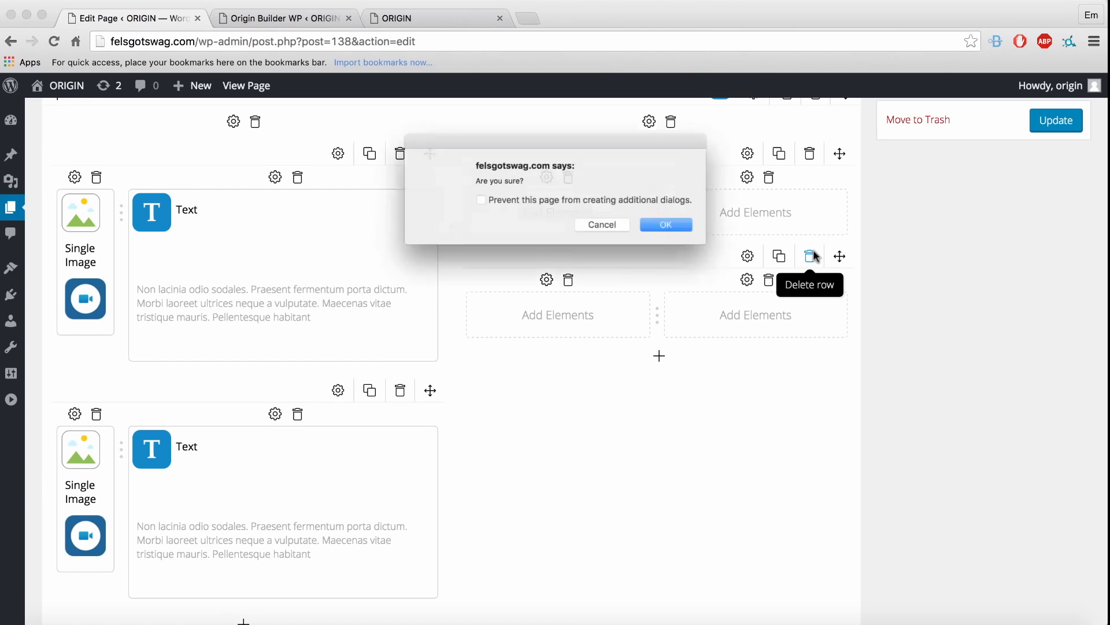
click(681, 229)
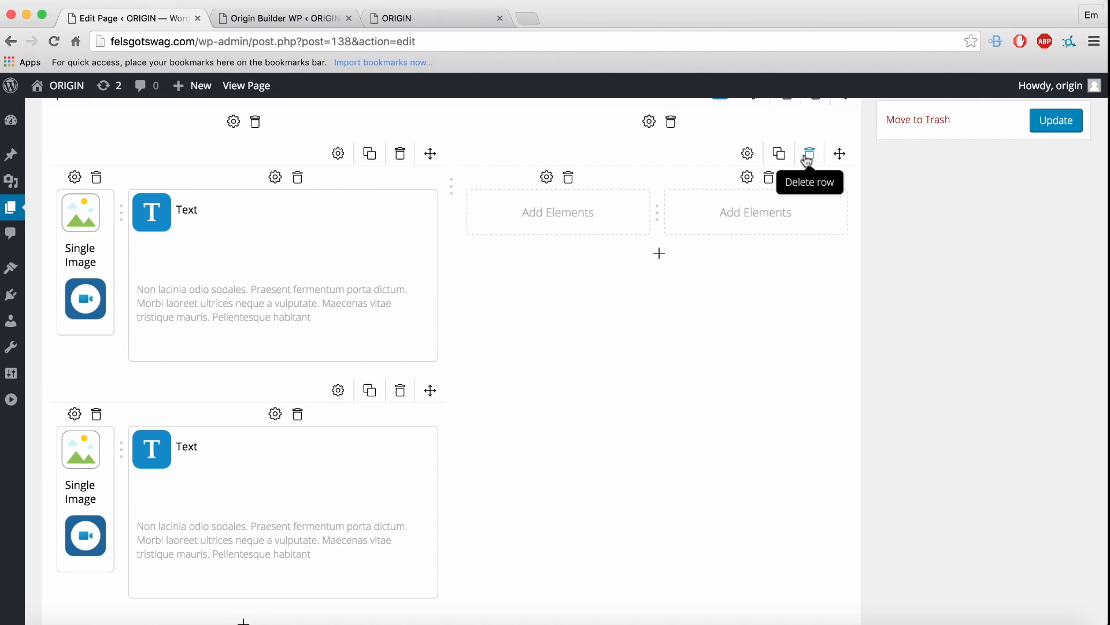
click(769, 177)
scroll(868, 289, up, 2)
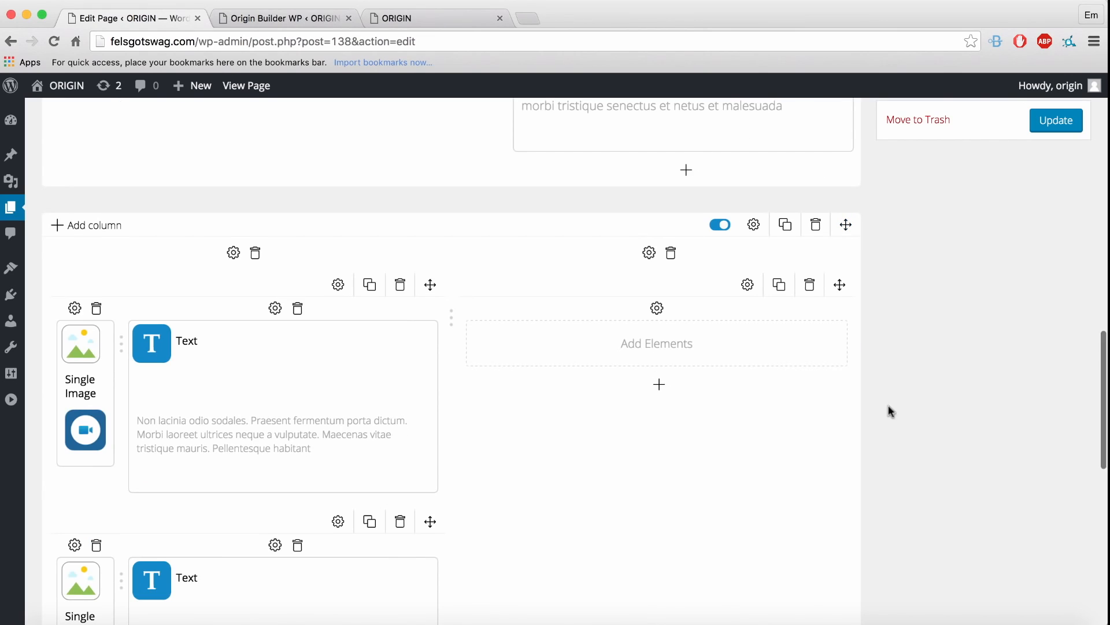
Add a second column to the empty inner row and fill both columns with duplicates of the Single Image and Text elements.
click(848, 344)
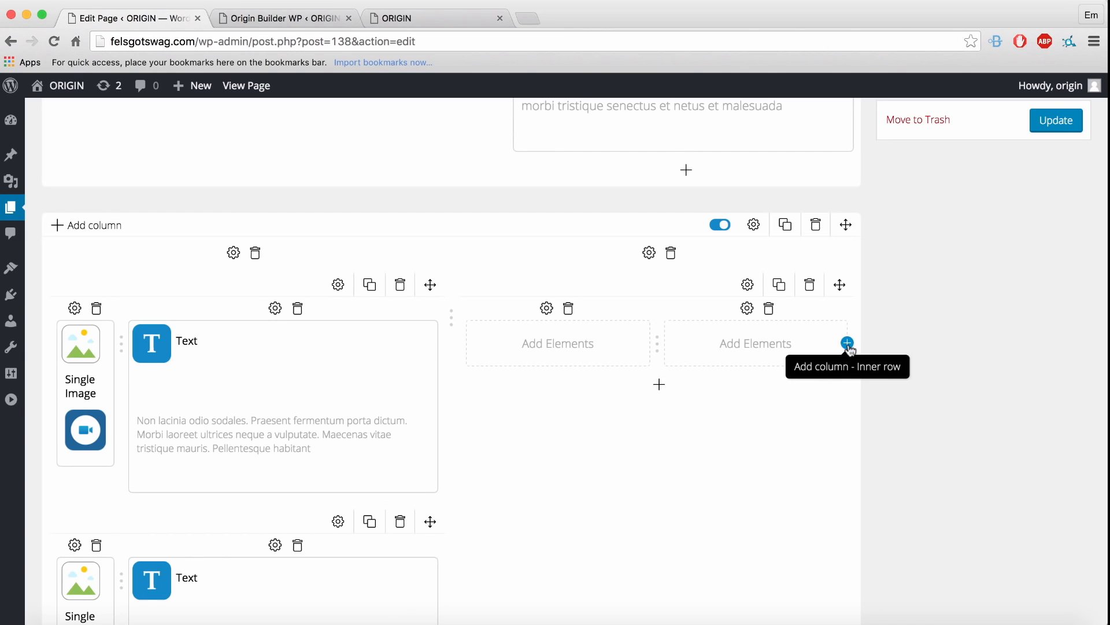
scroll(302, 298, down, 1)
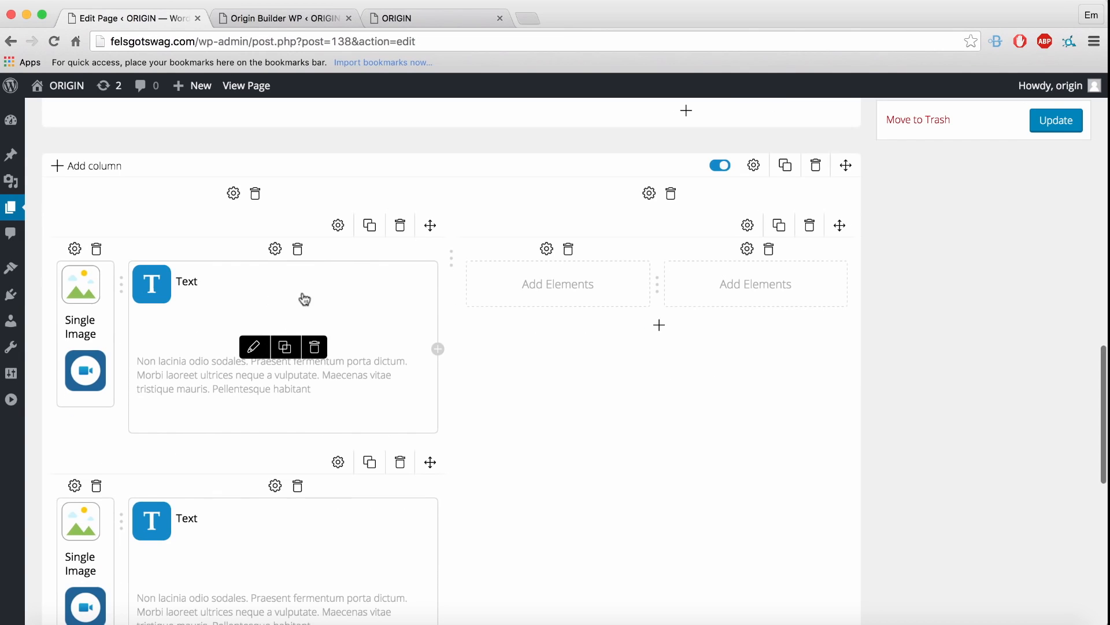
click(285, 347)
drag(329, 477, 727, 276)
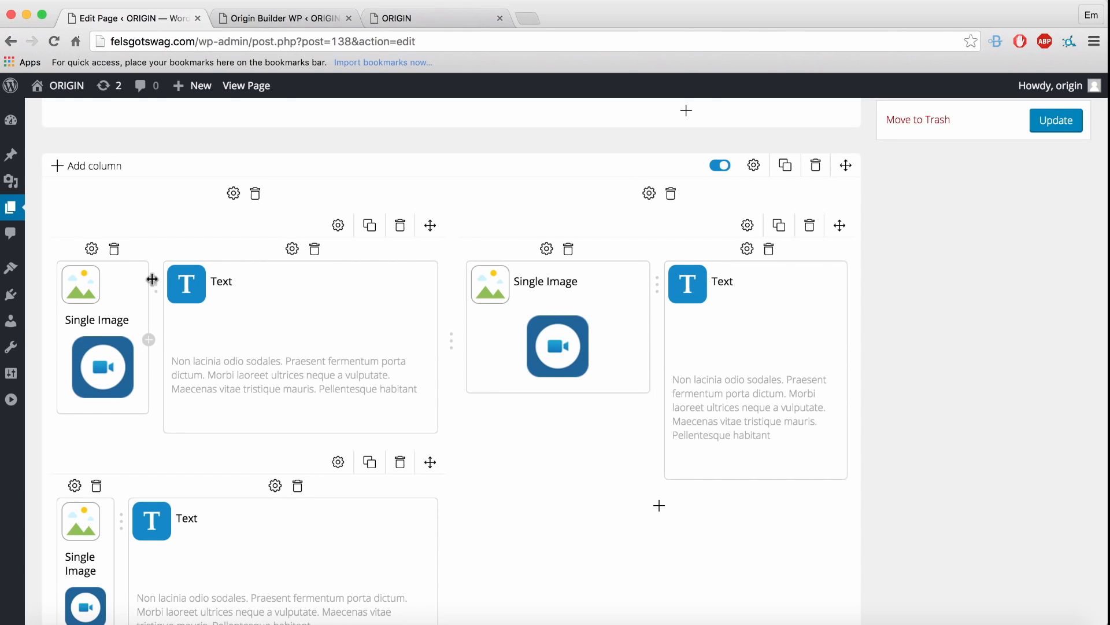
Narrow the image columns in both upper inner rows to fit the icons, and duplicate the filled inner row in the second column.
drag(152, 279, 119, 278)
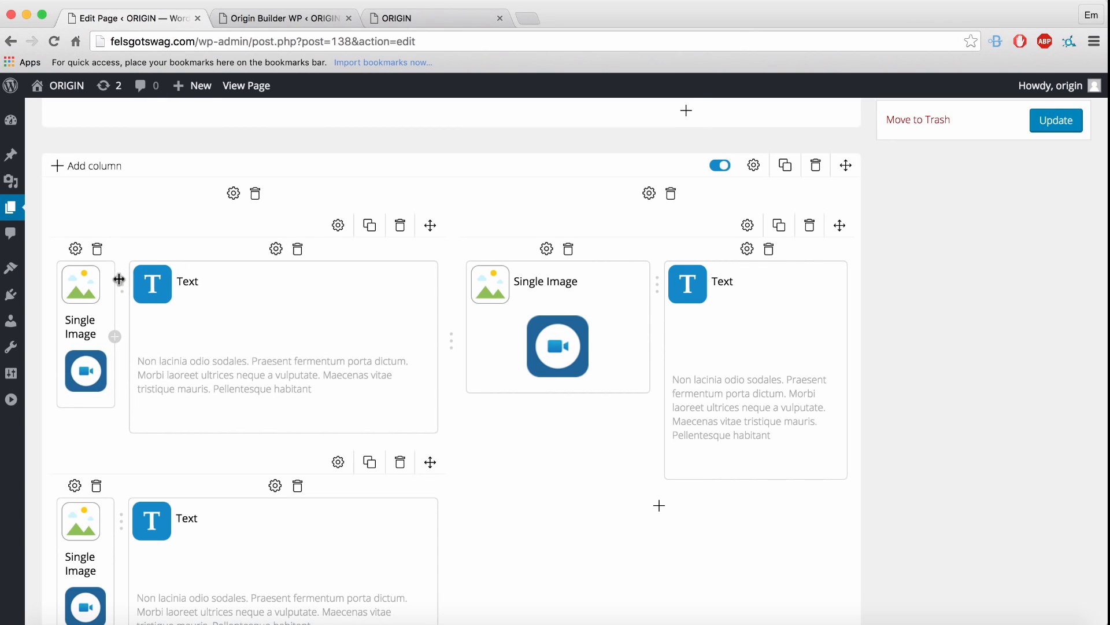
drag(655, 286, 533, 287)
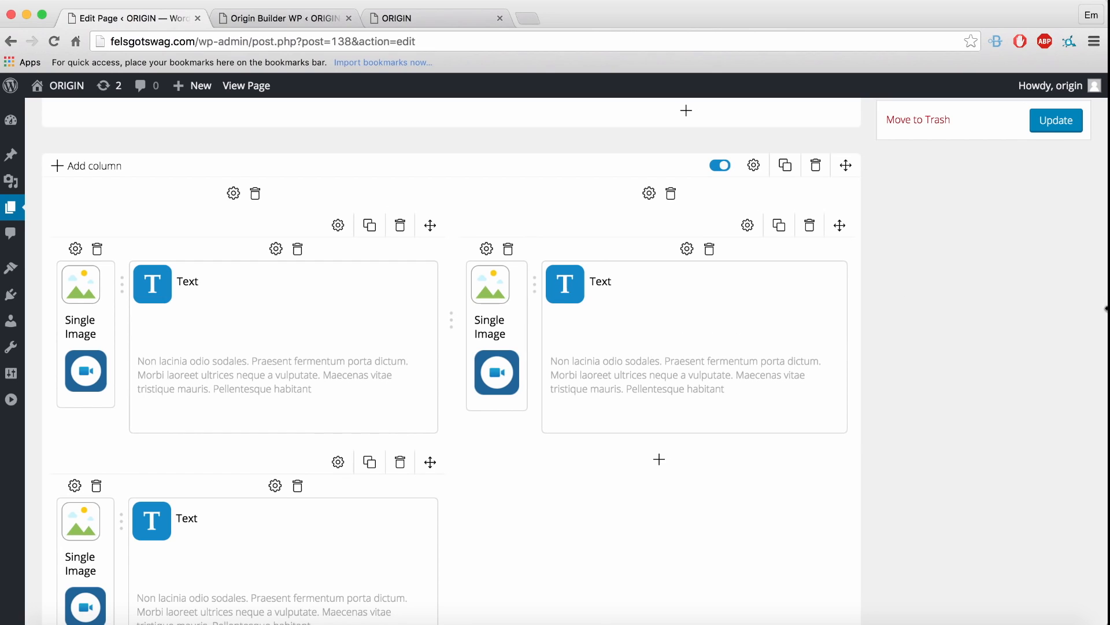
click(777, 226)
scroll(998, 501, down, 4)
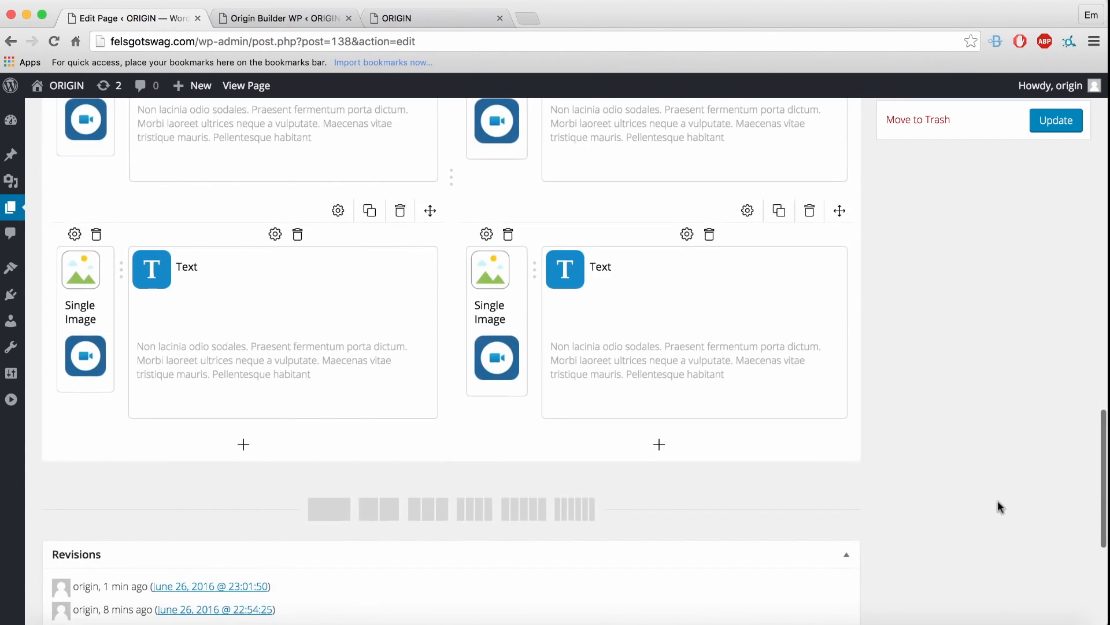
Change the second column's upper icon to the teal tablet, and the lower icons to the magenta pie chart and the purple banknote.
scroll(997, 501, up, 2)
mouse_move(489, 227)
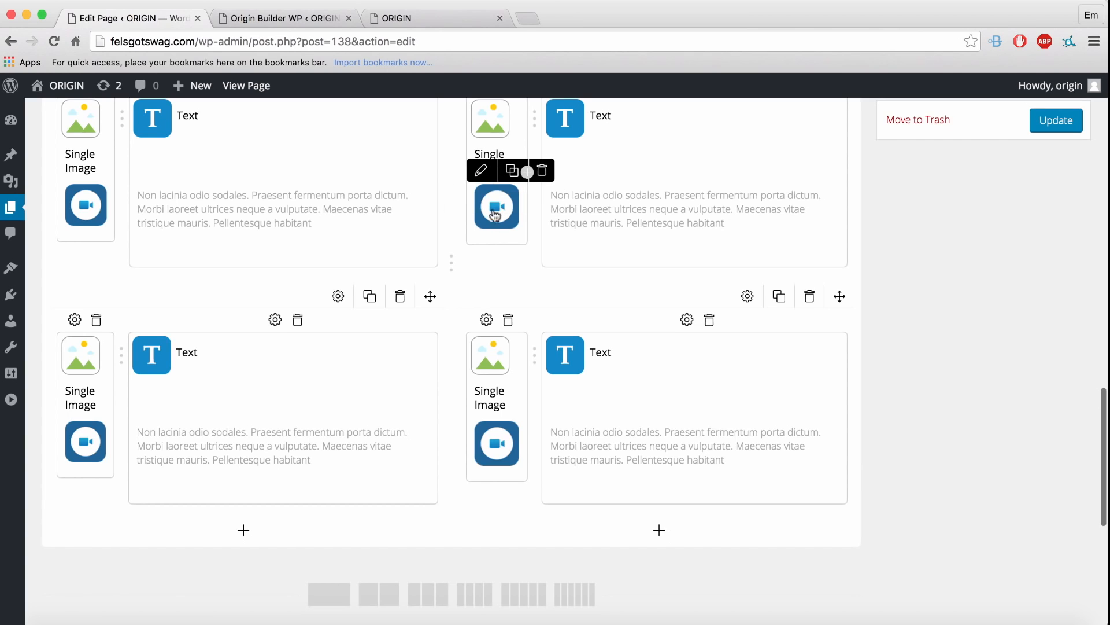
click(480, 170)
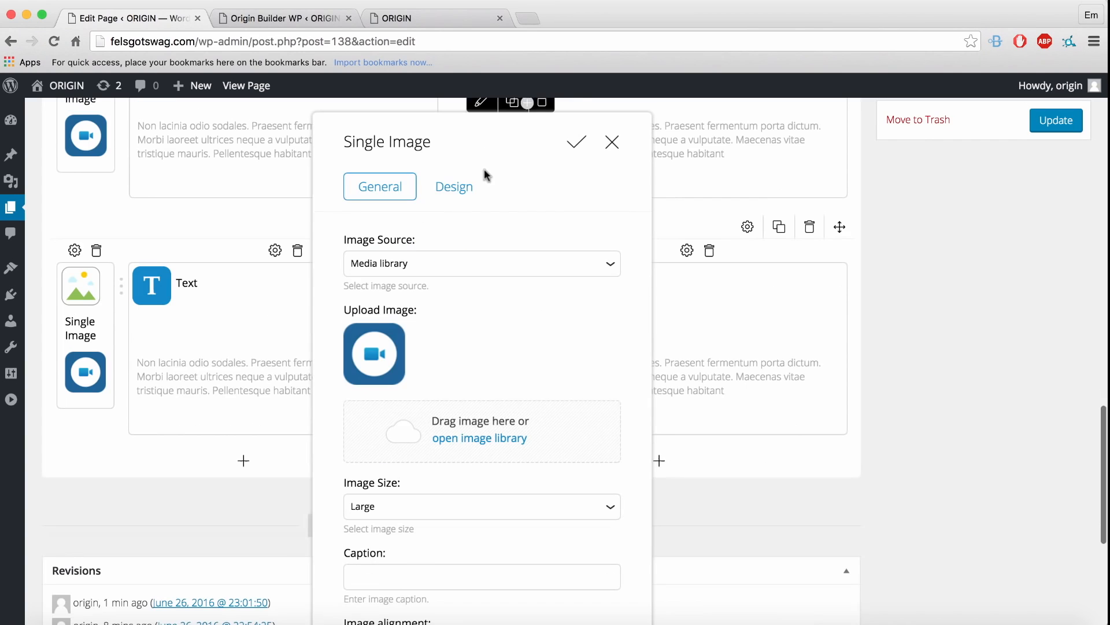
click(463, 440)
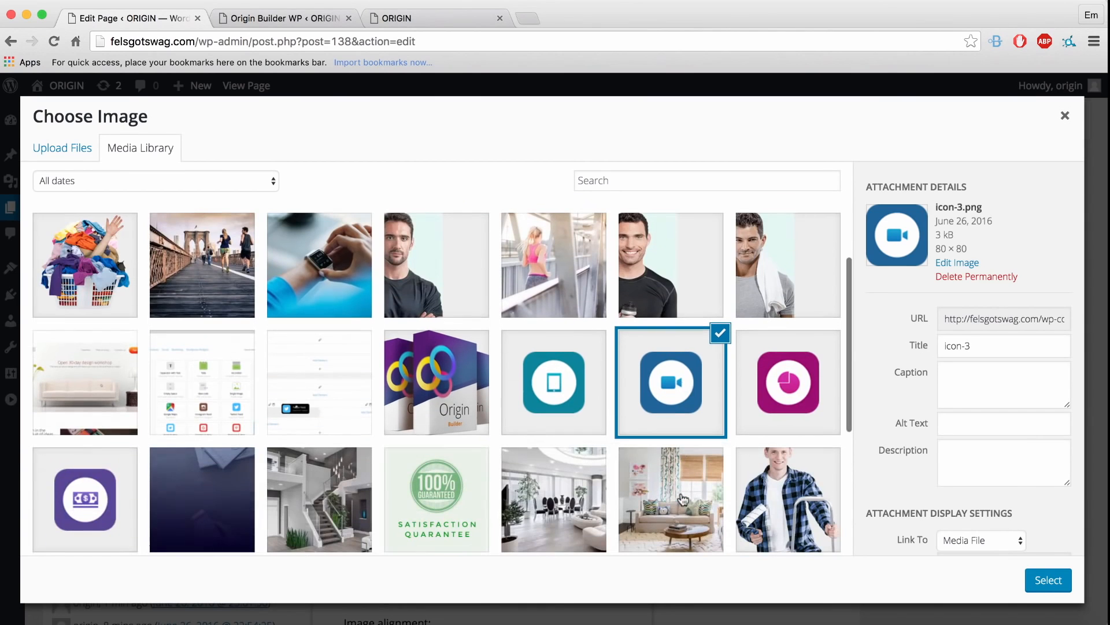
click(552, 382)
click(1050, 587)
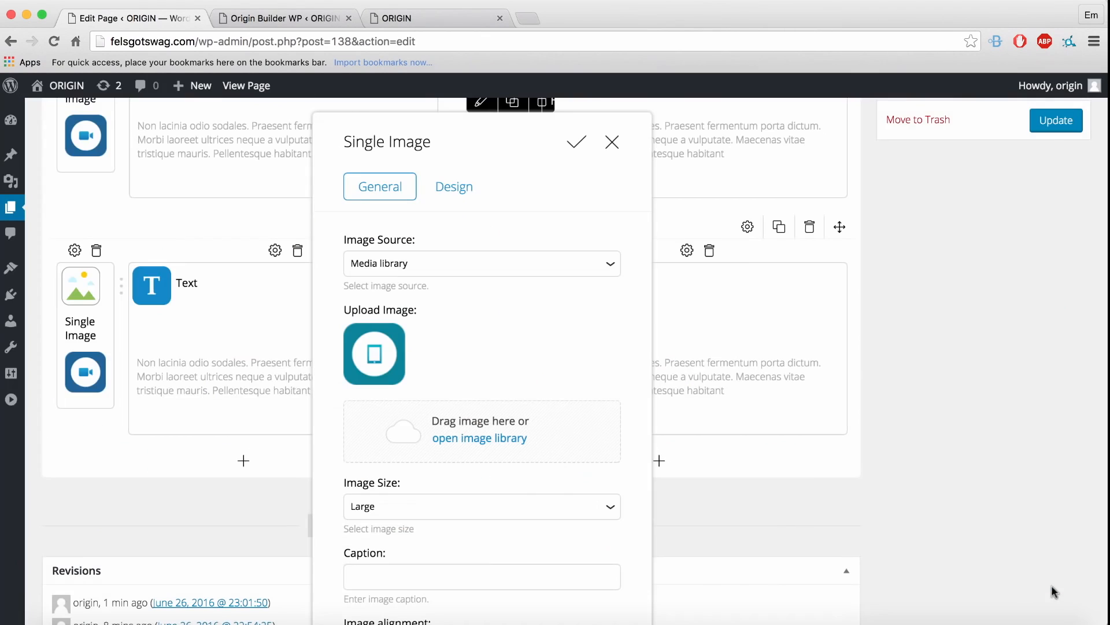
click(575, 146)
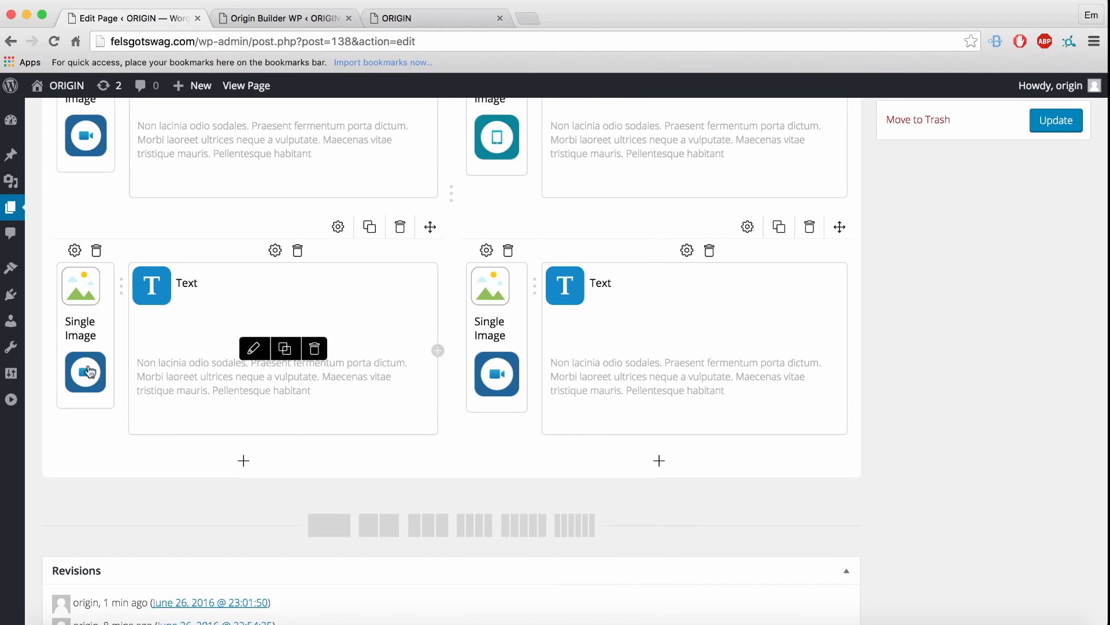
click(71, 335)
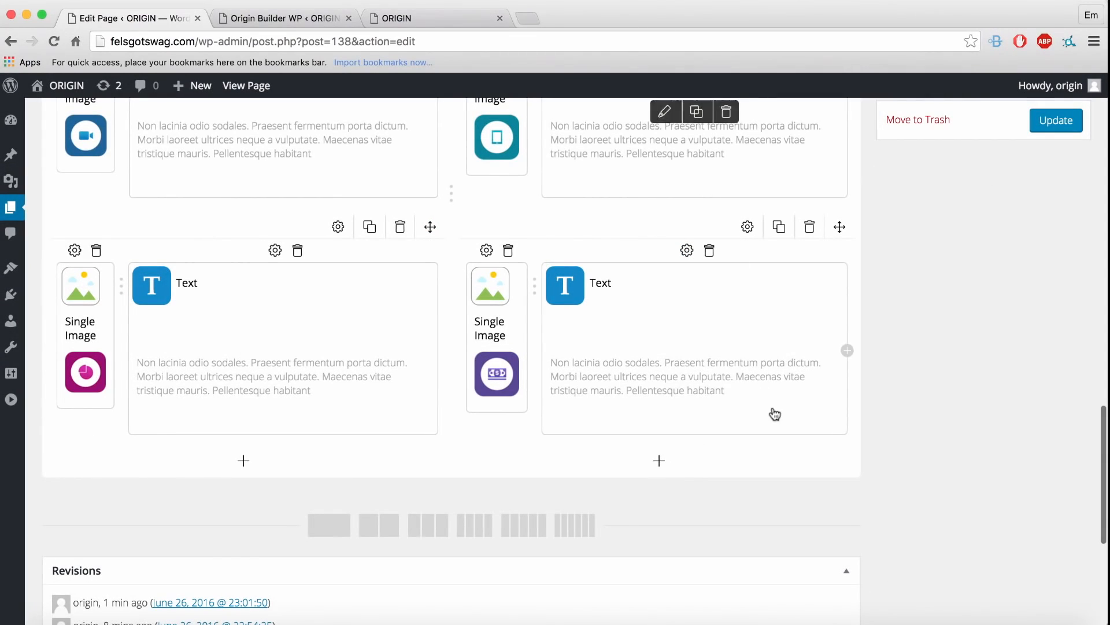
Give the icon-and-text row a very dark navy background color in its design settings and save the changes.
scroll(529, 384, up, 3)
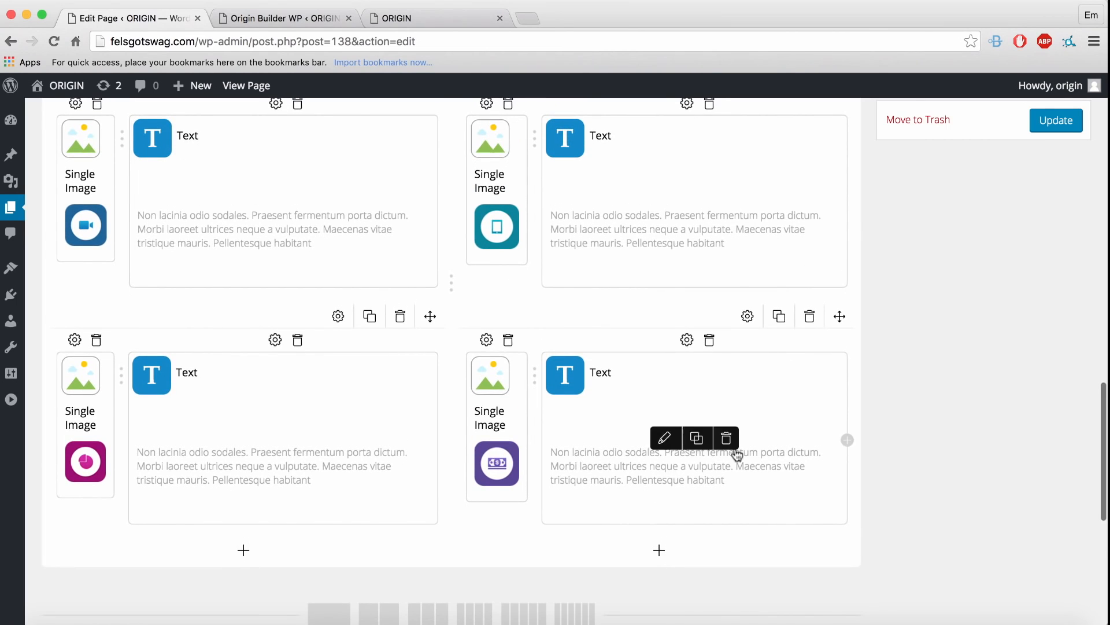
scroll(1013, 364, up, 2)
scroll(486, 232, up, 2)
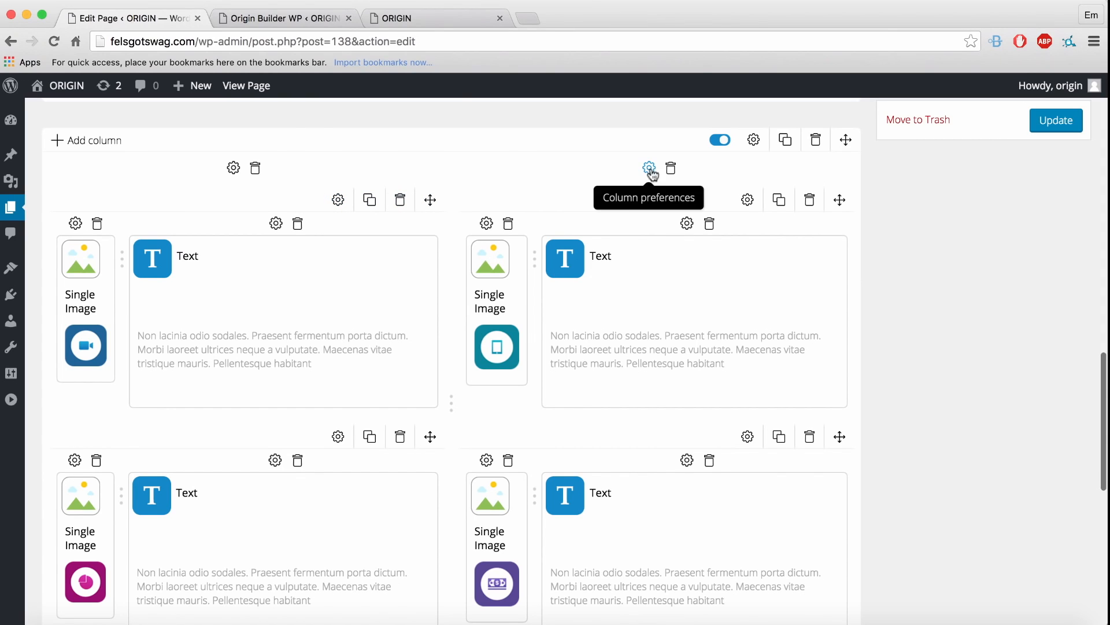
click(753, 143)
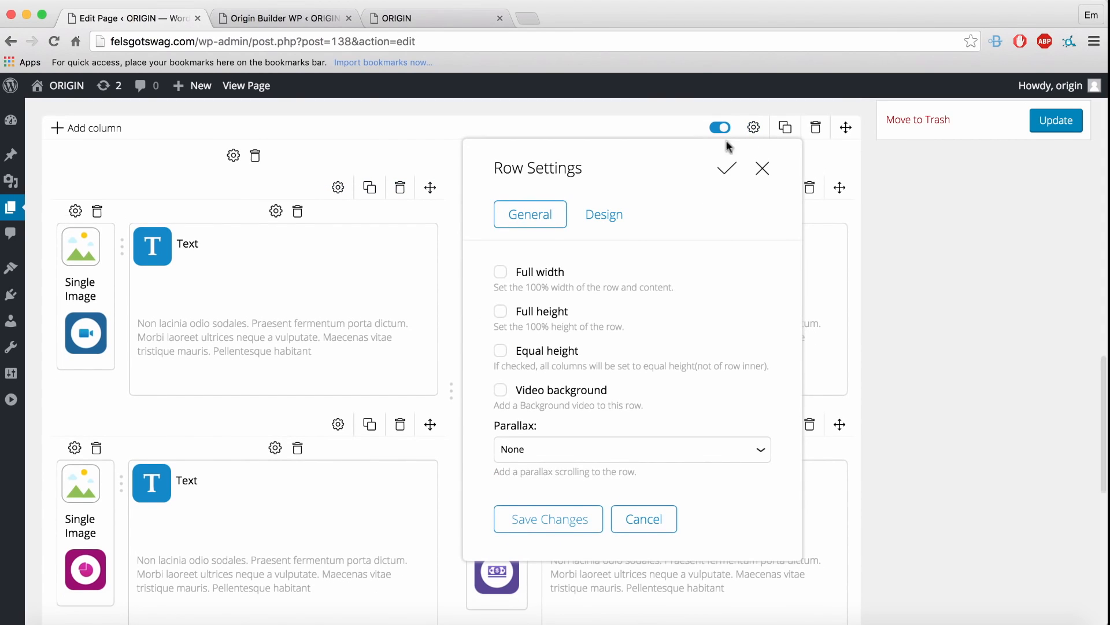
click(616, 224)
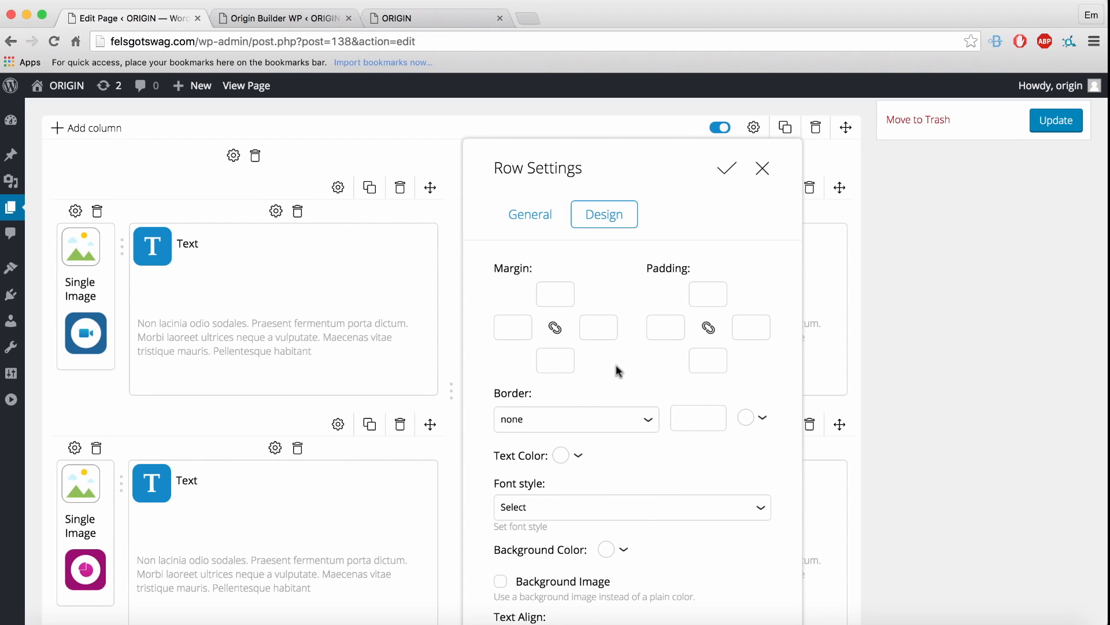
scroll(623, 460, down, 5)
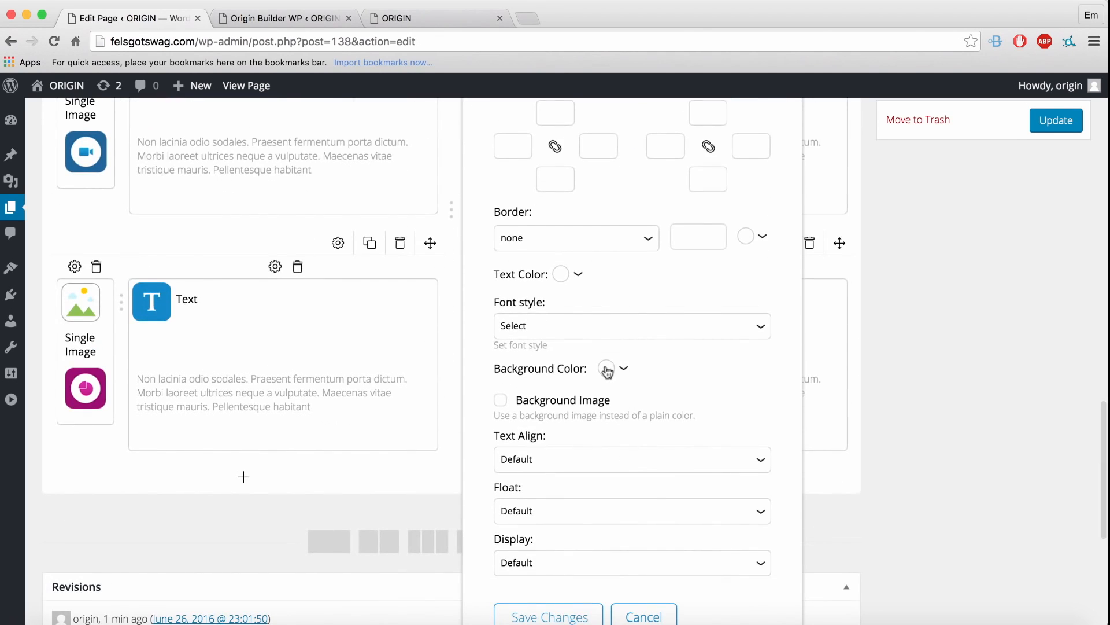
click(606, 369)
drag(764, 402, 766, 454)
drag(702, 399, 700, 416)
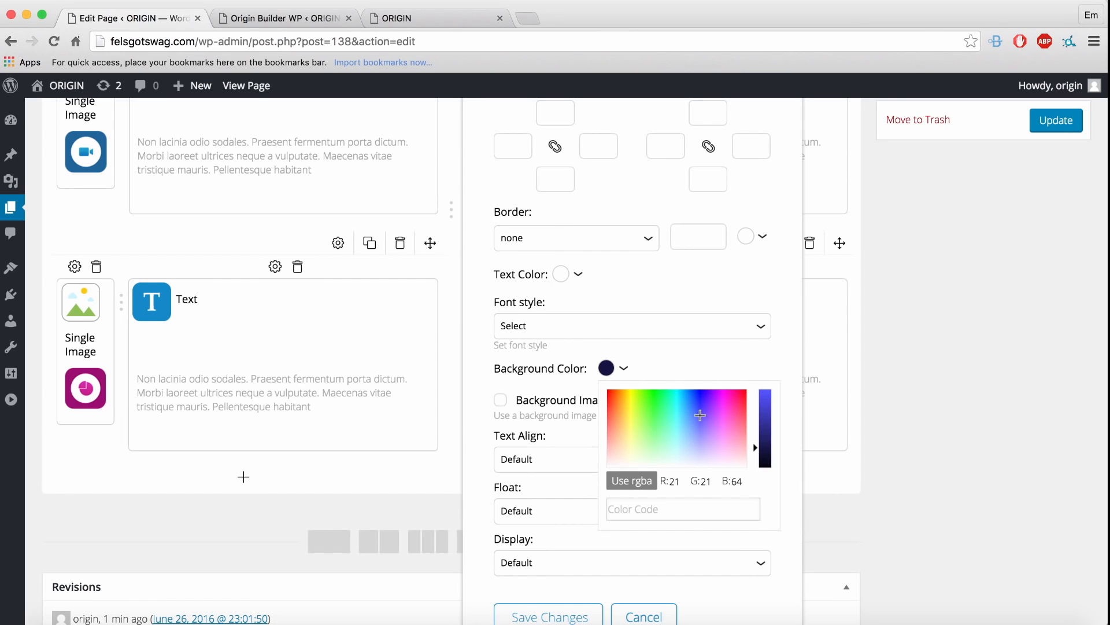
click(766, 454)
click(562, 616)
Update the page and review the result in the Origin Builder live editor.
scroll(994, 342, up, 3)
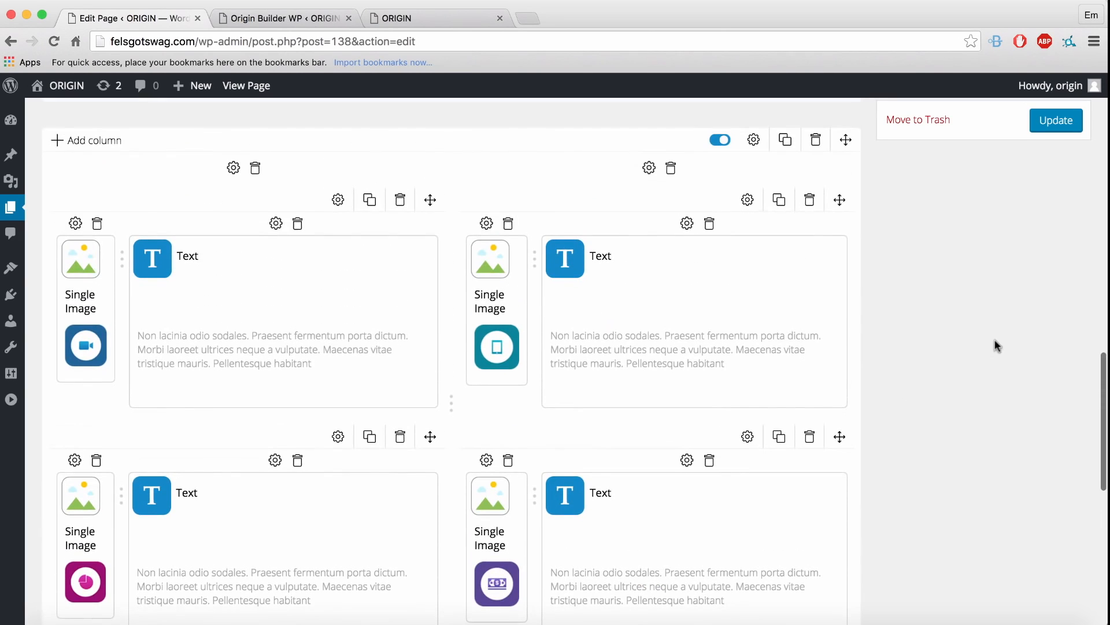
click(1061, 118)
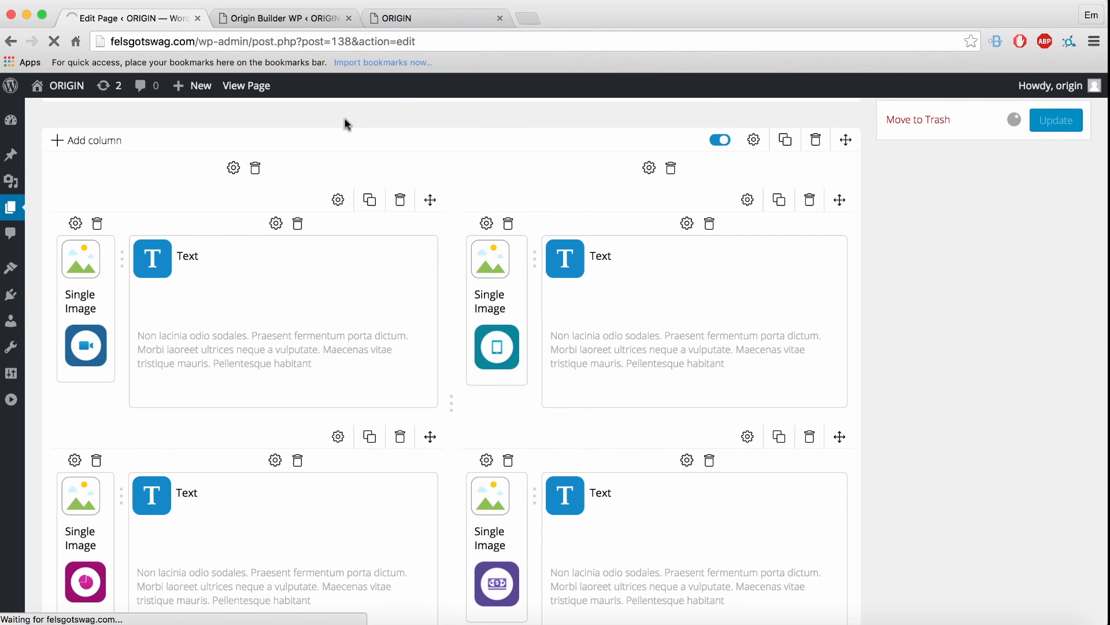
click(287, 17)
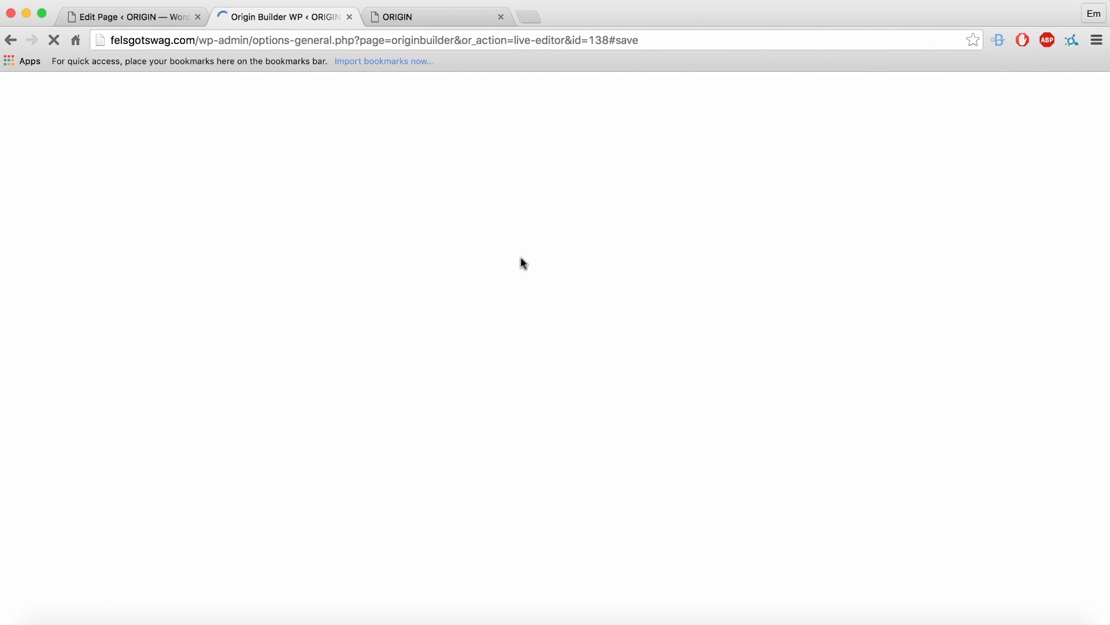
click(147, 15)
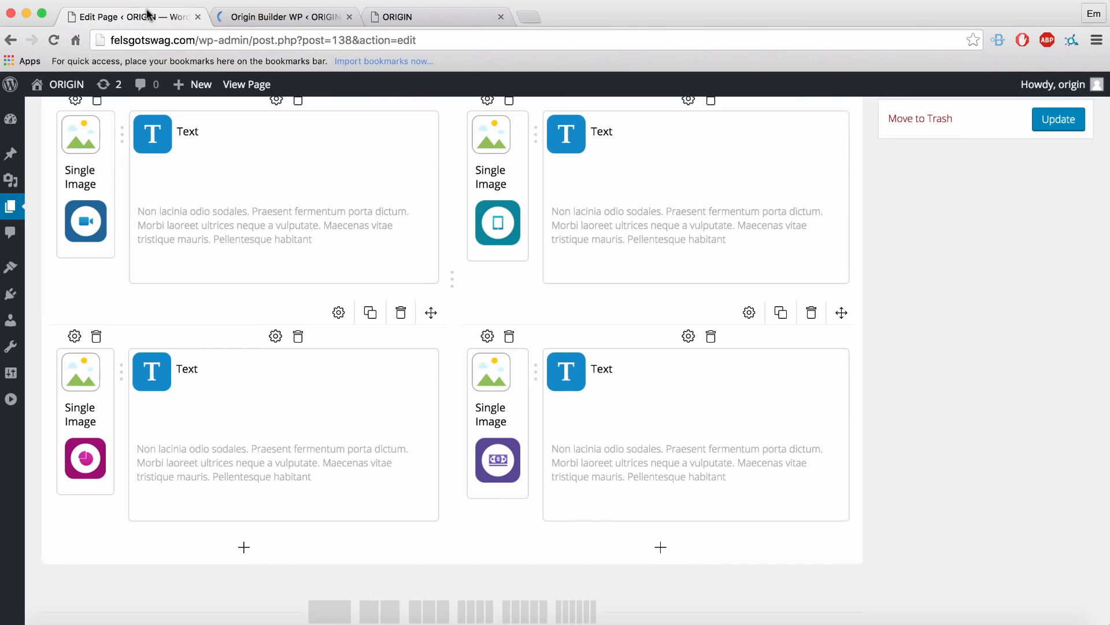
click(262, 17)
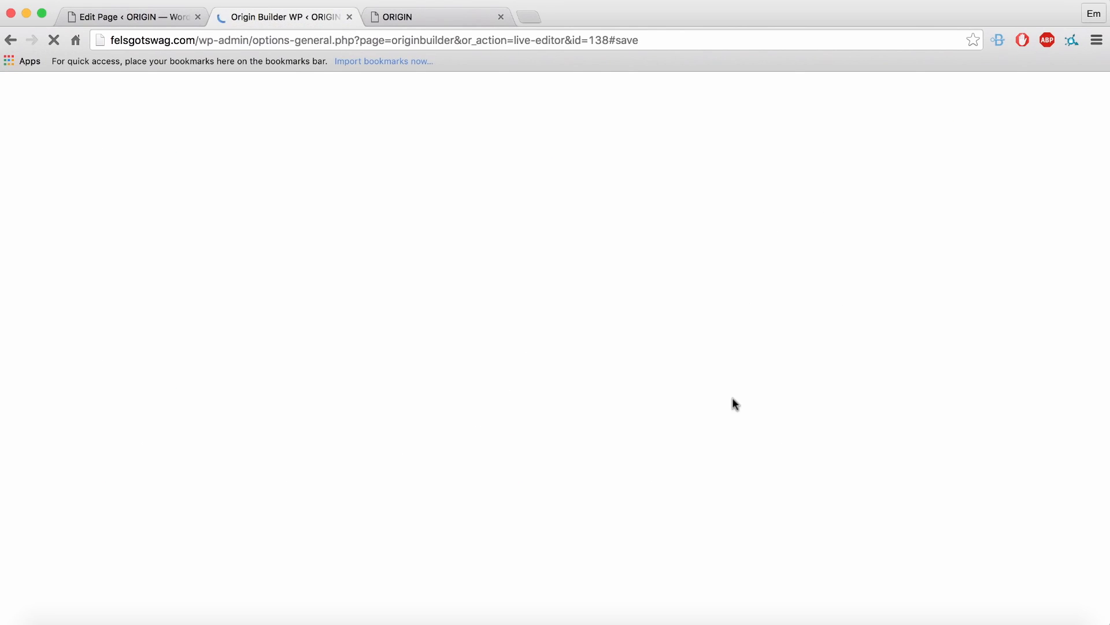
key(super+1)
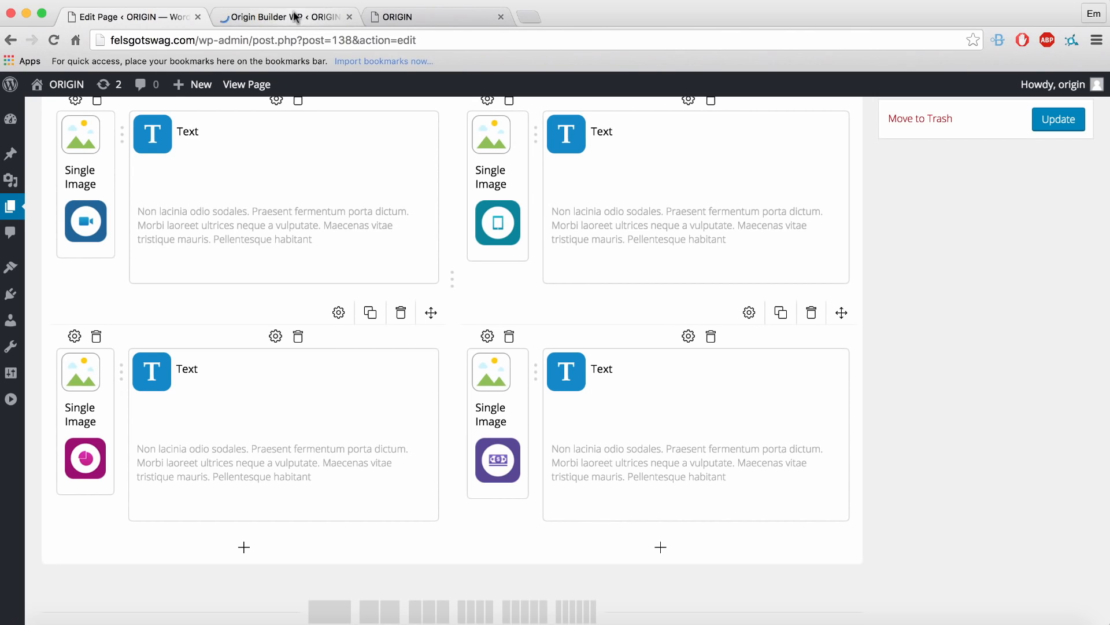
click(275, 17)
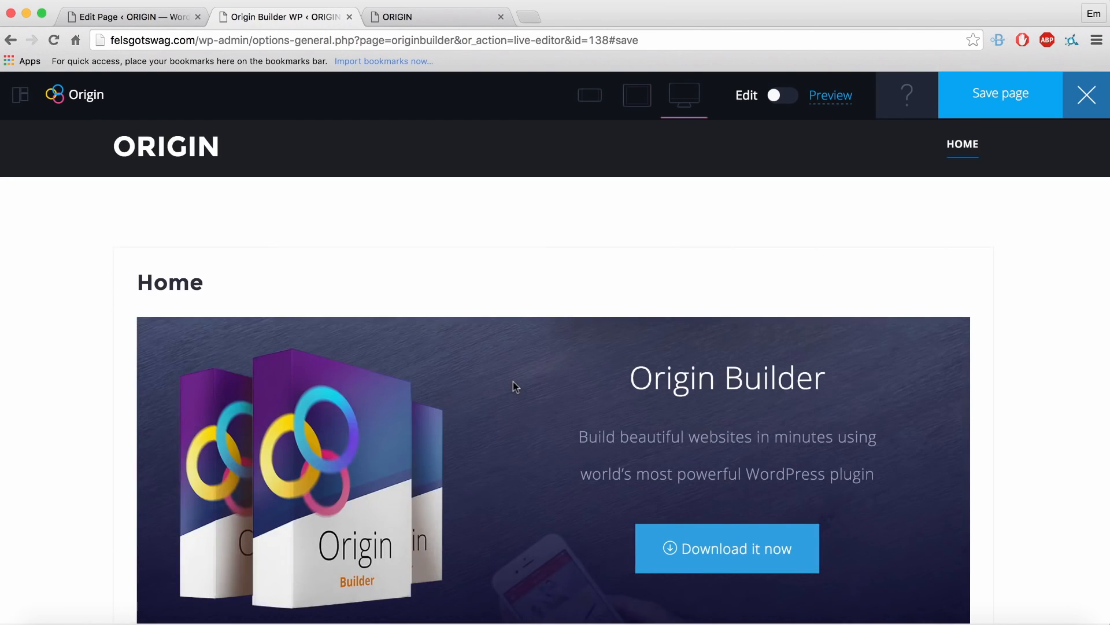
scroll(1075, 452, down, 10)
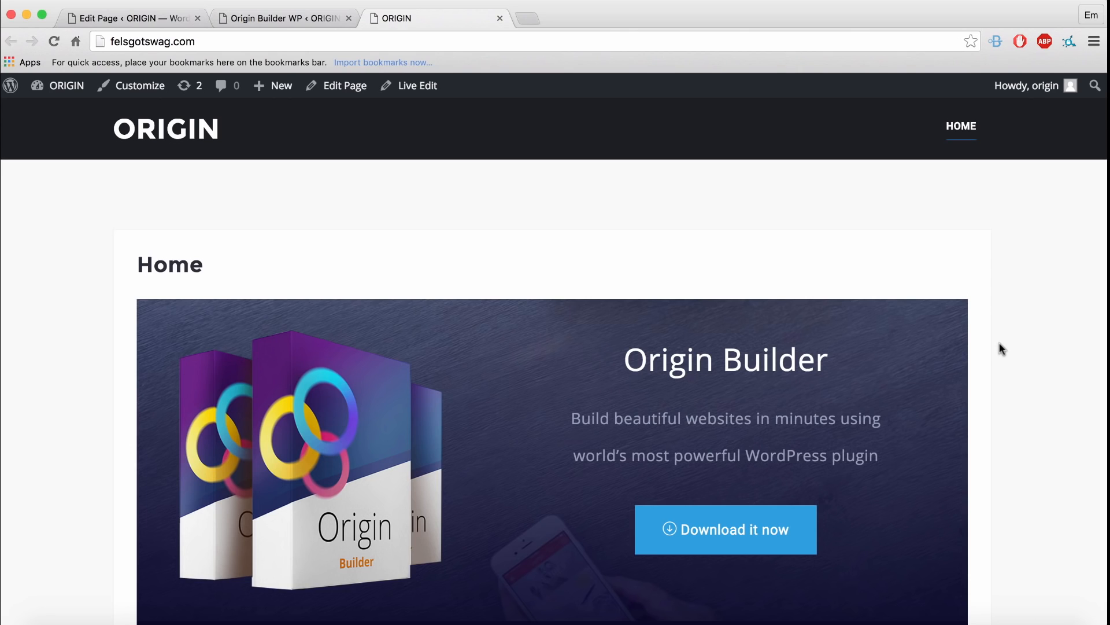
Examine the published Home page from the header banner down to the four icon-and-text features.
scroll(1001, 344, down, 2)
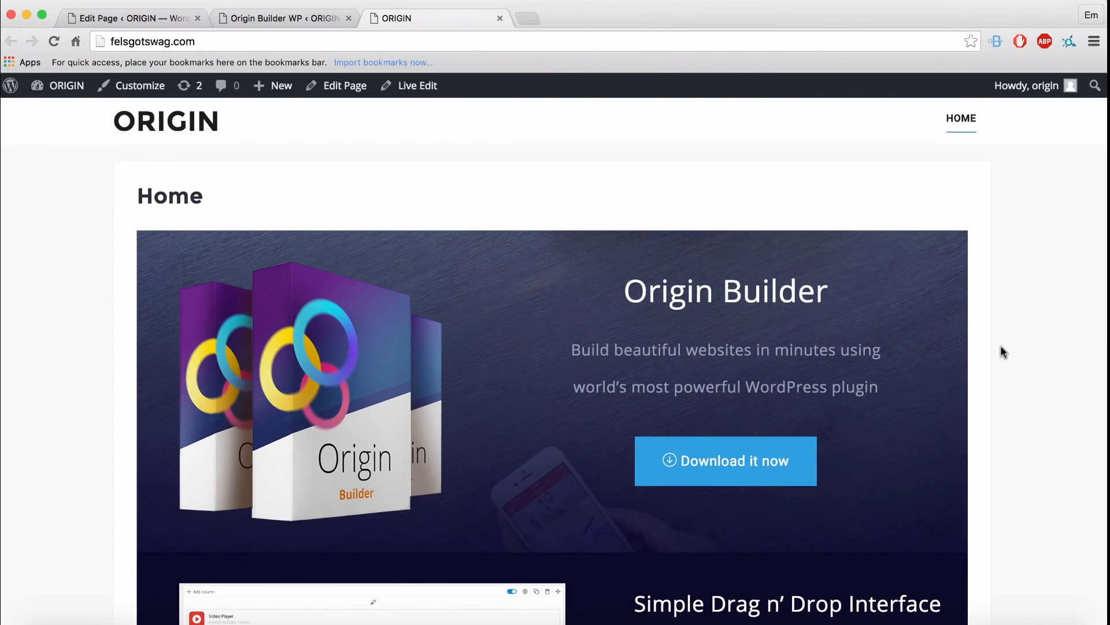
scroll(1002, 351, down, 1)
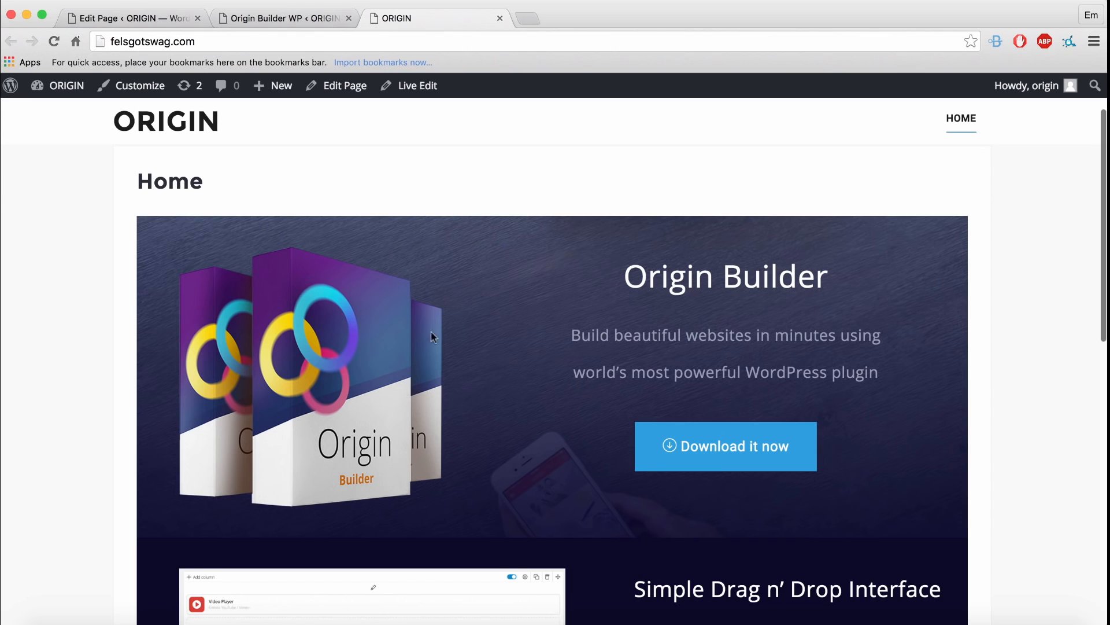
scroll(925, 338, down, 5)
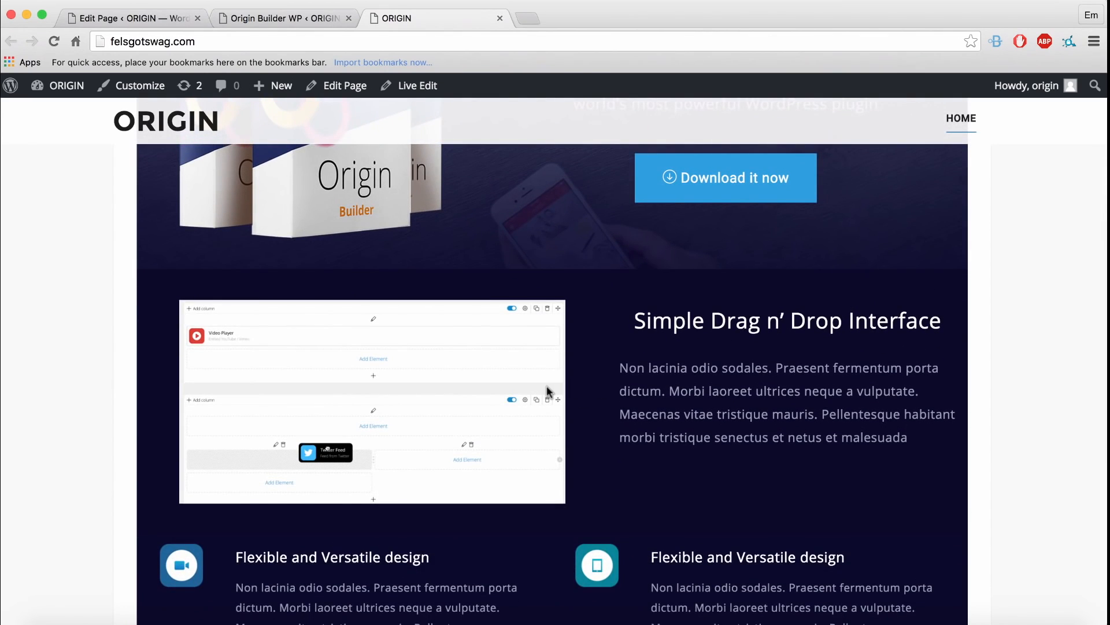
scroll(745, 428, down, 4)
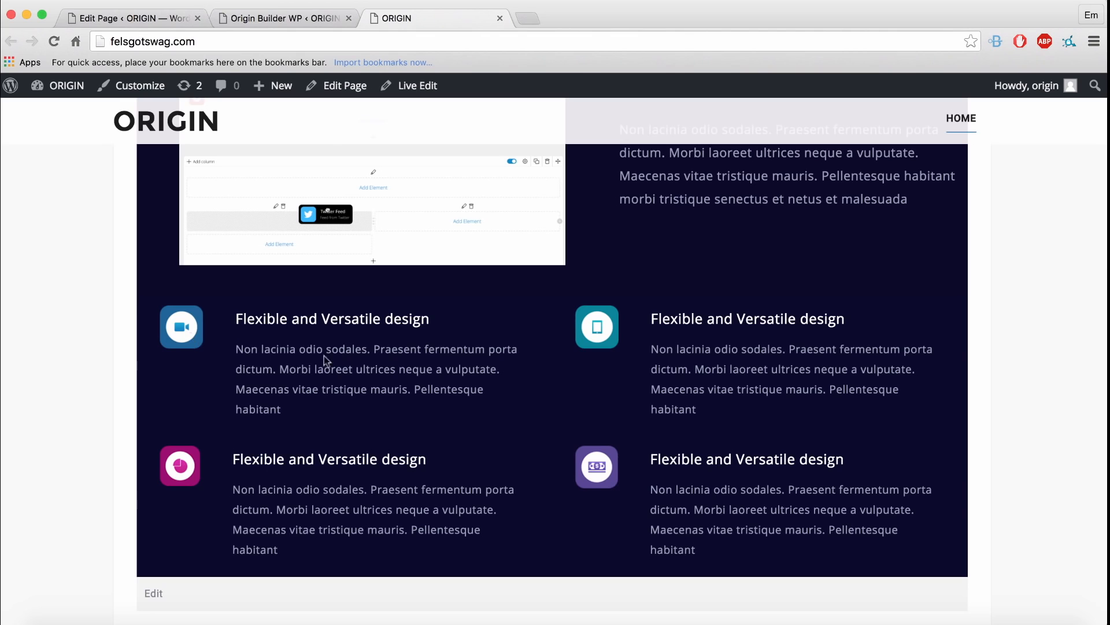
scroll(665, 361, up, 3)
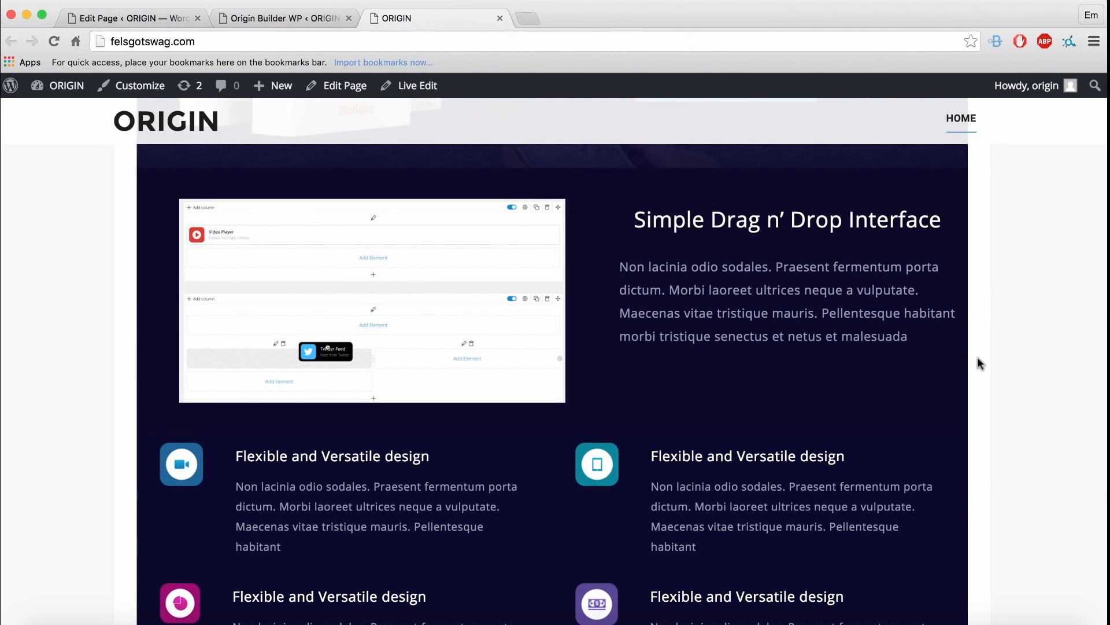
scroll(982, 358, up, 1)
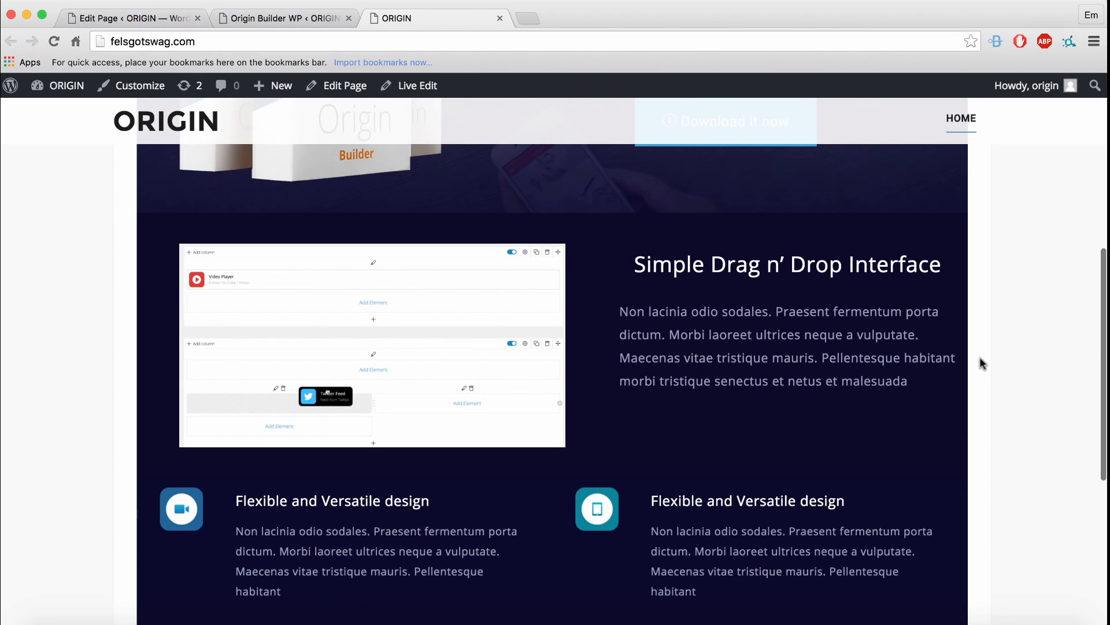
scroll(978, 363, up, 2)
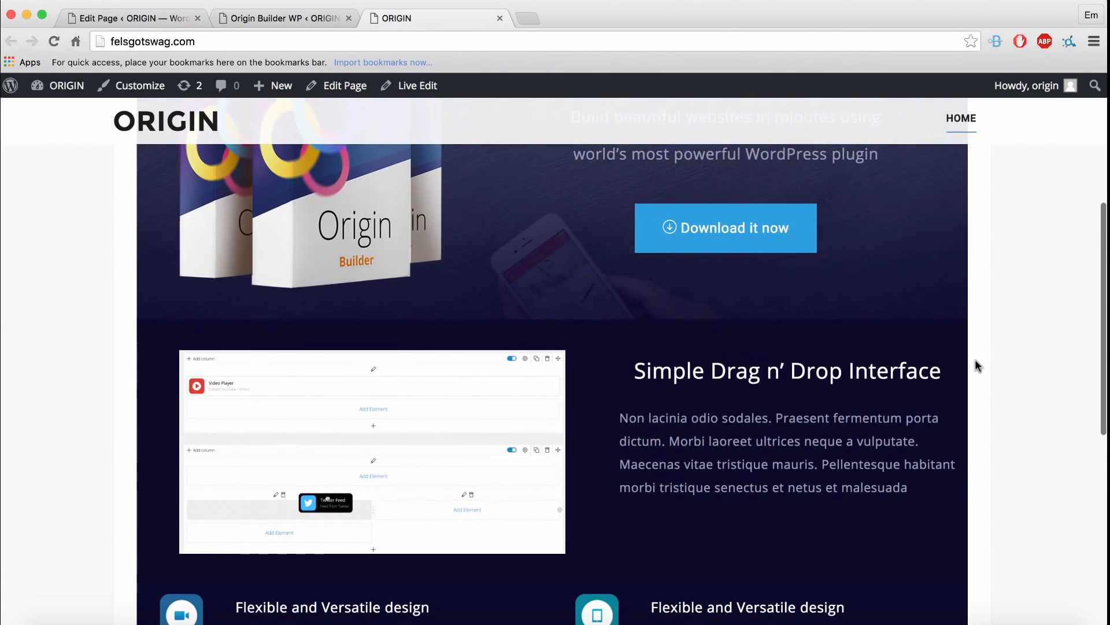
scroll(1013, 381, up, 5)
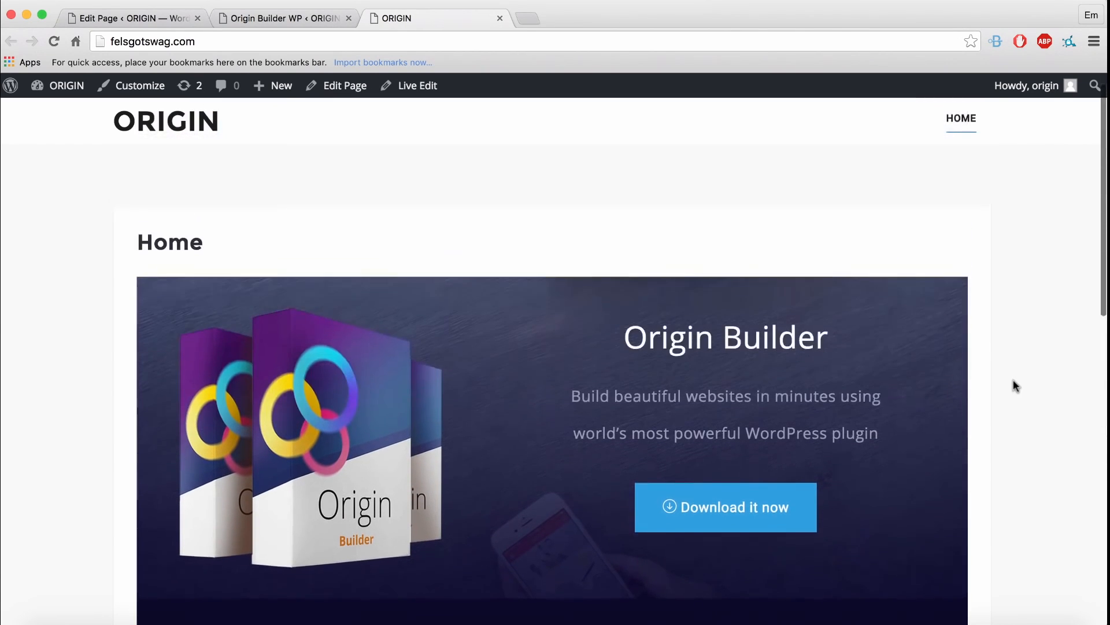